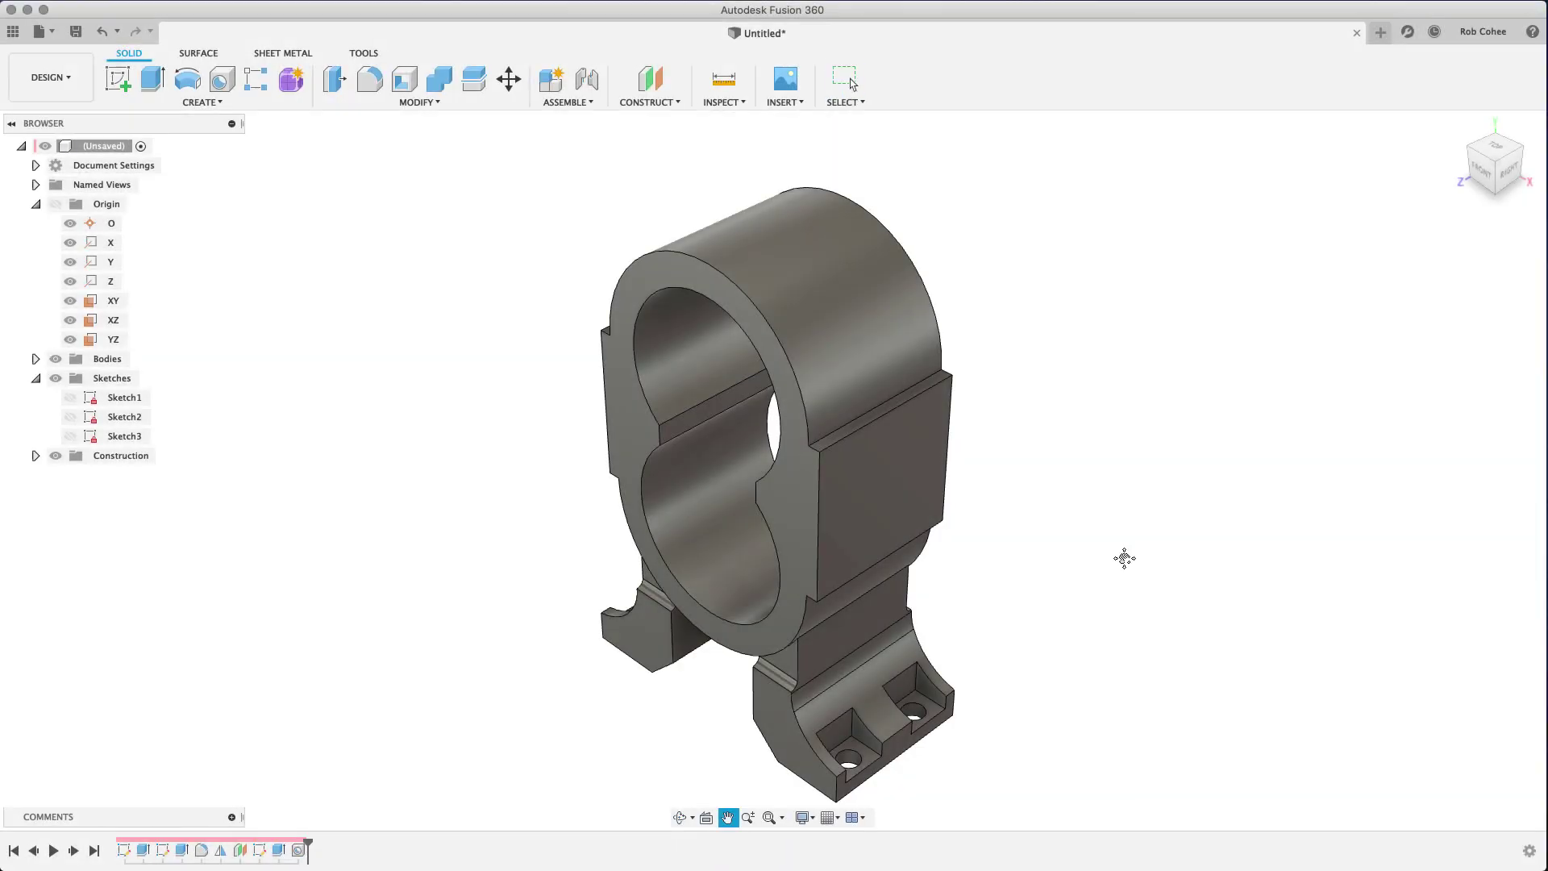
# Start a new sketch on the block's flat right face
pyautogui.moveTo(1124, 558); pyautogui.dragTo(1119, 525)
pyautogui.press('Escape')
pyautogui.click(883, 441)
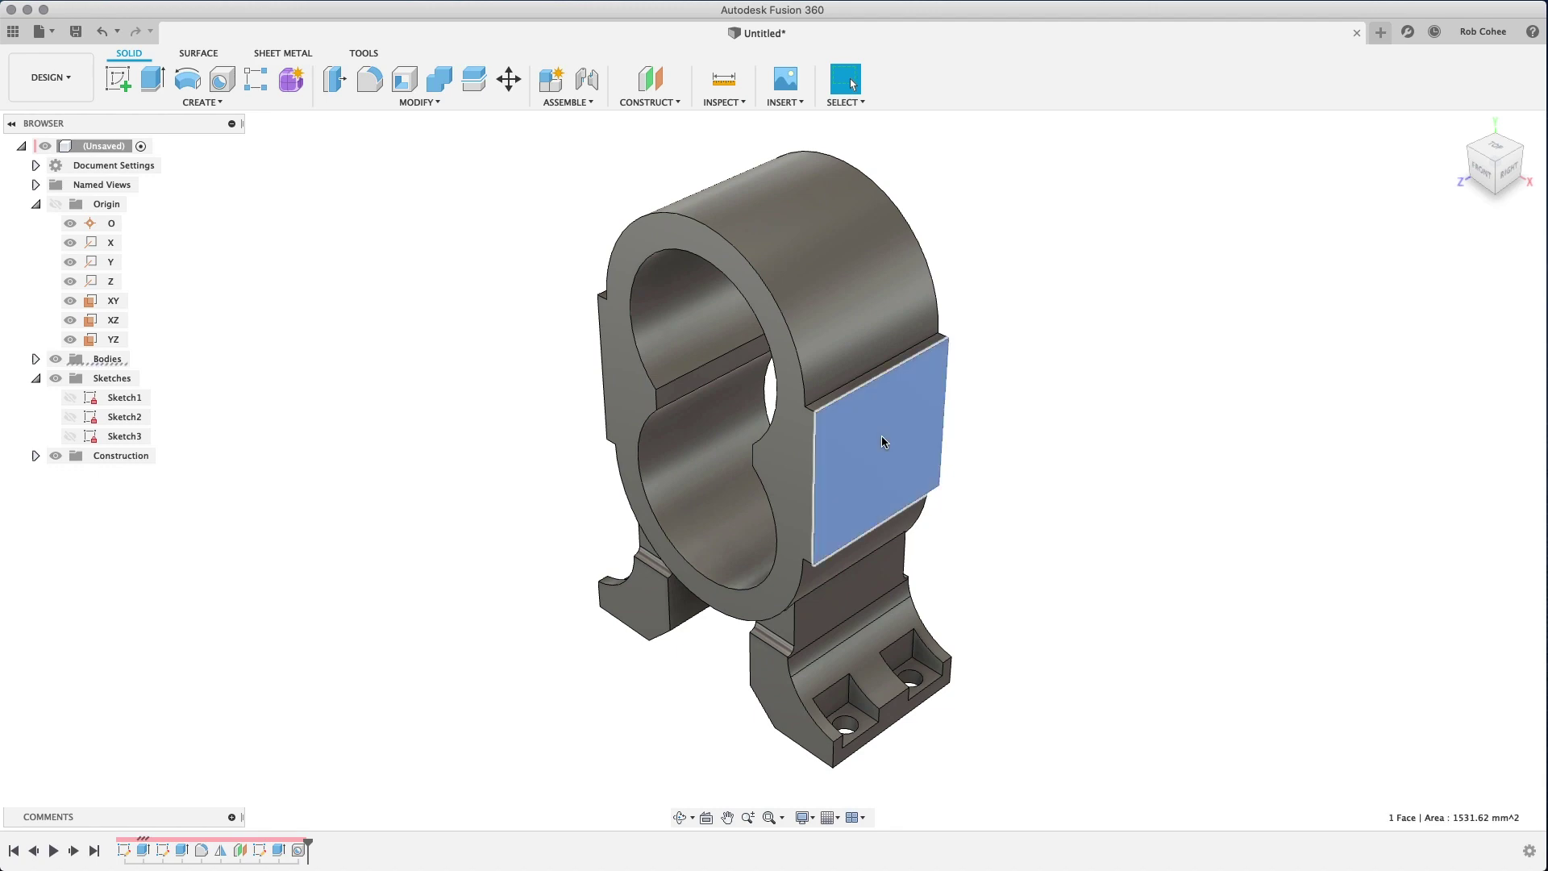
pyautogui.rightClick(883, 442)
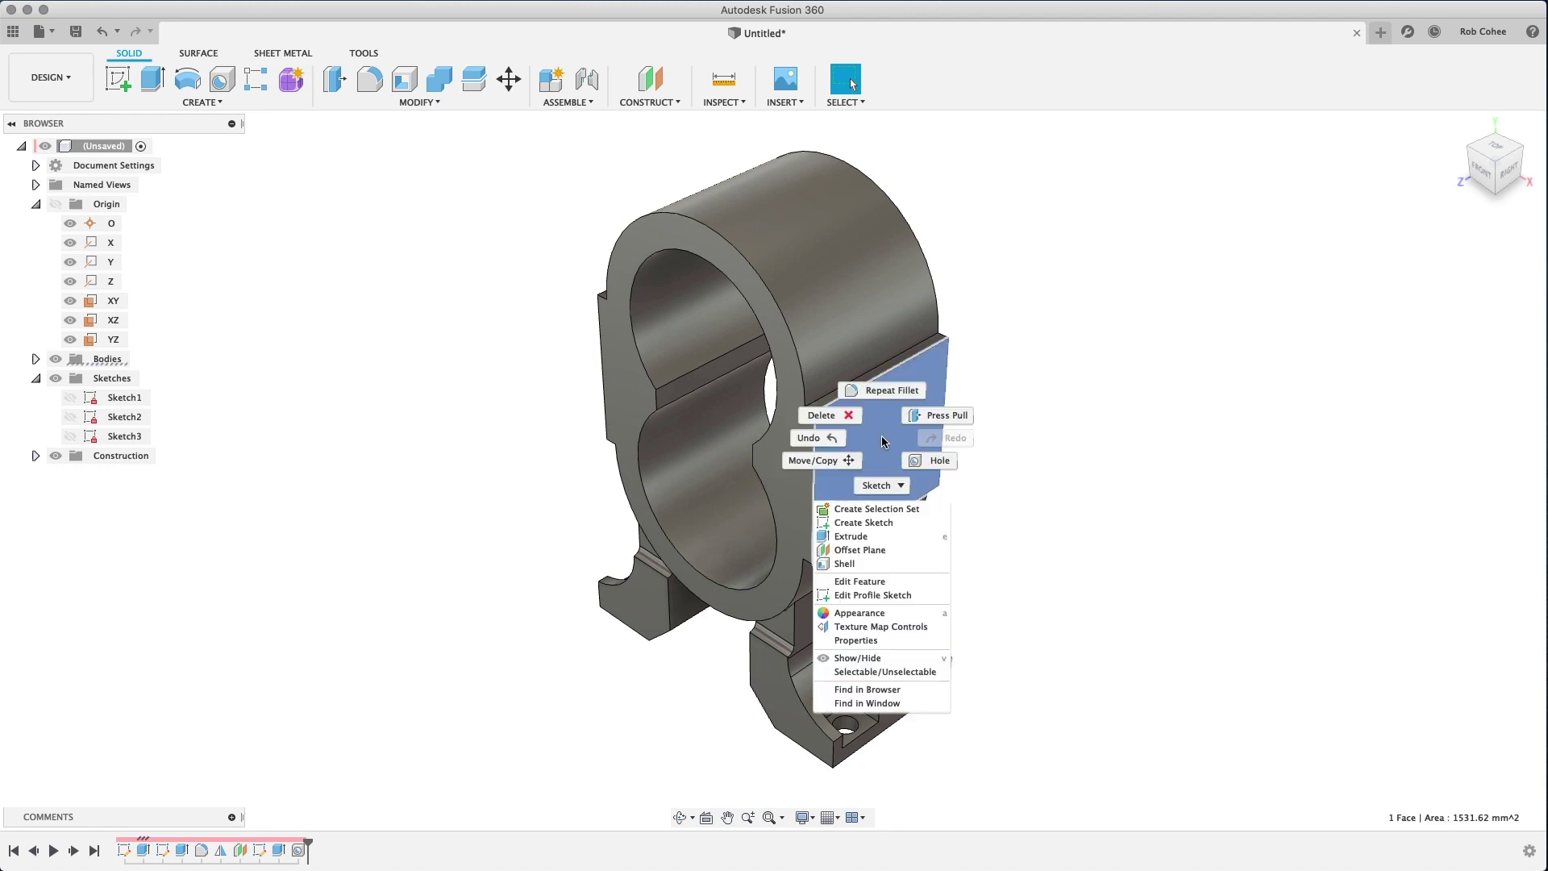
pyautogui.click(864, 522)
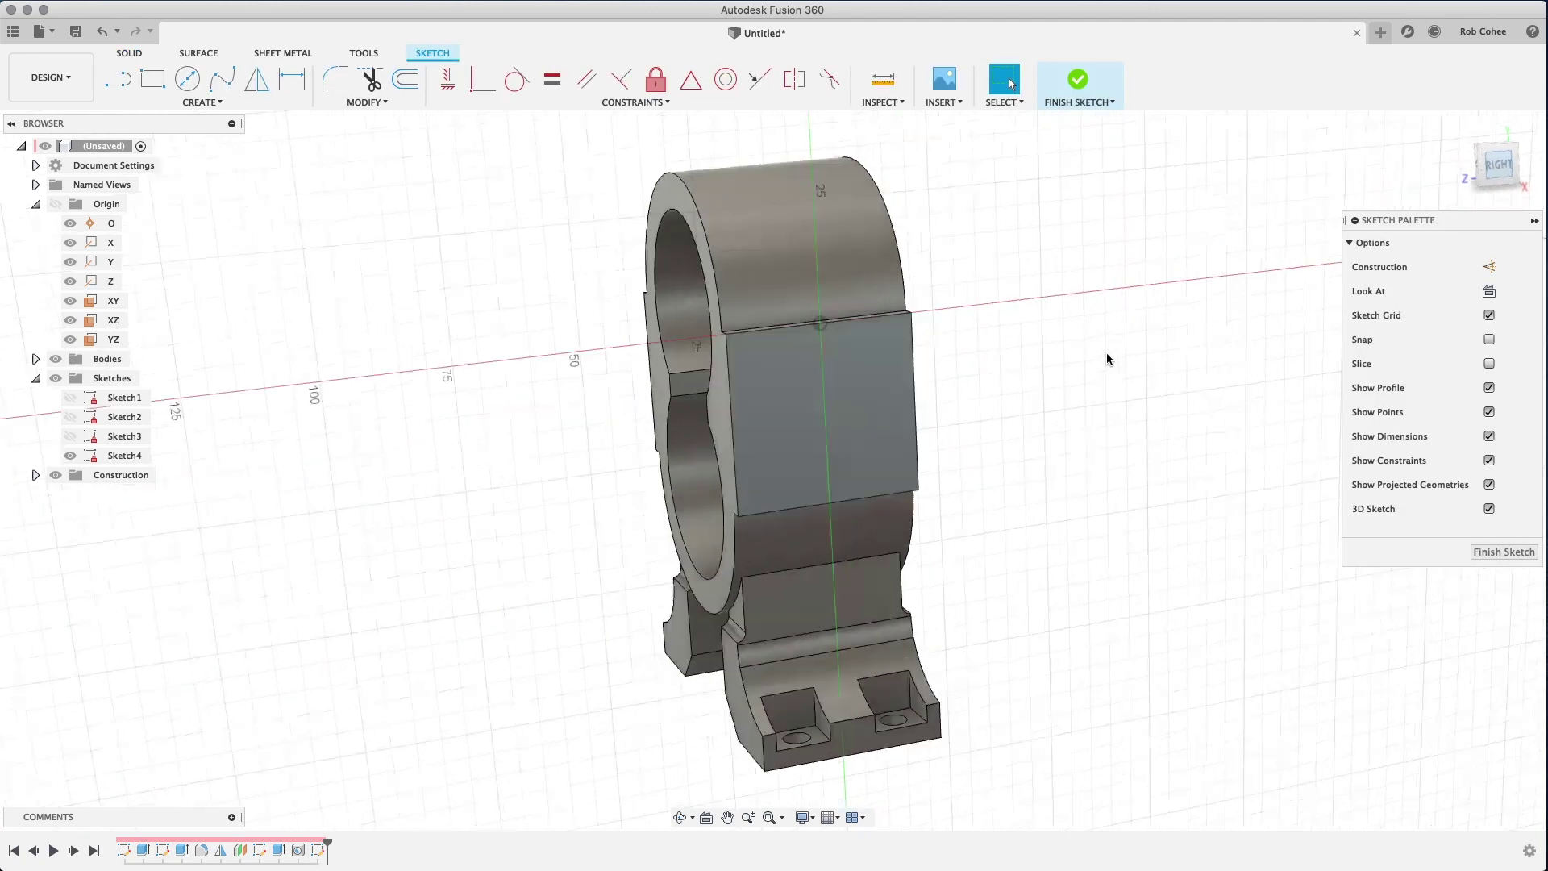
# Project the right face into the sketch as sketch lines
pyautogui.press('p')
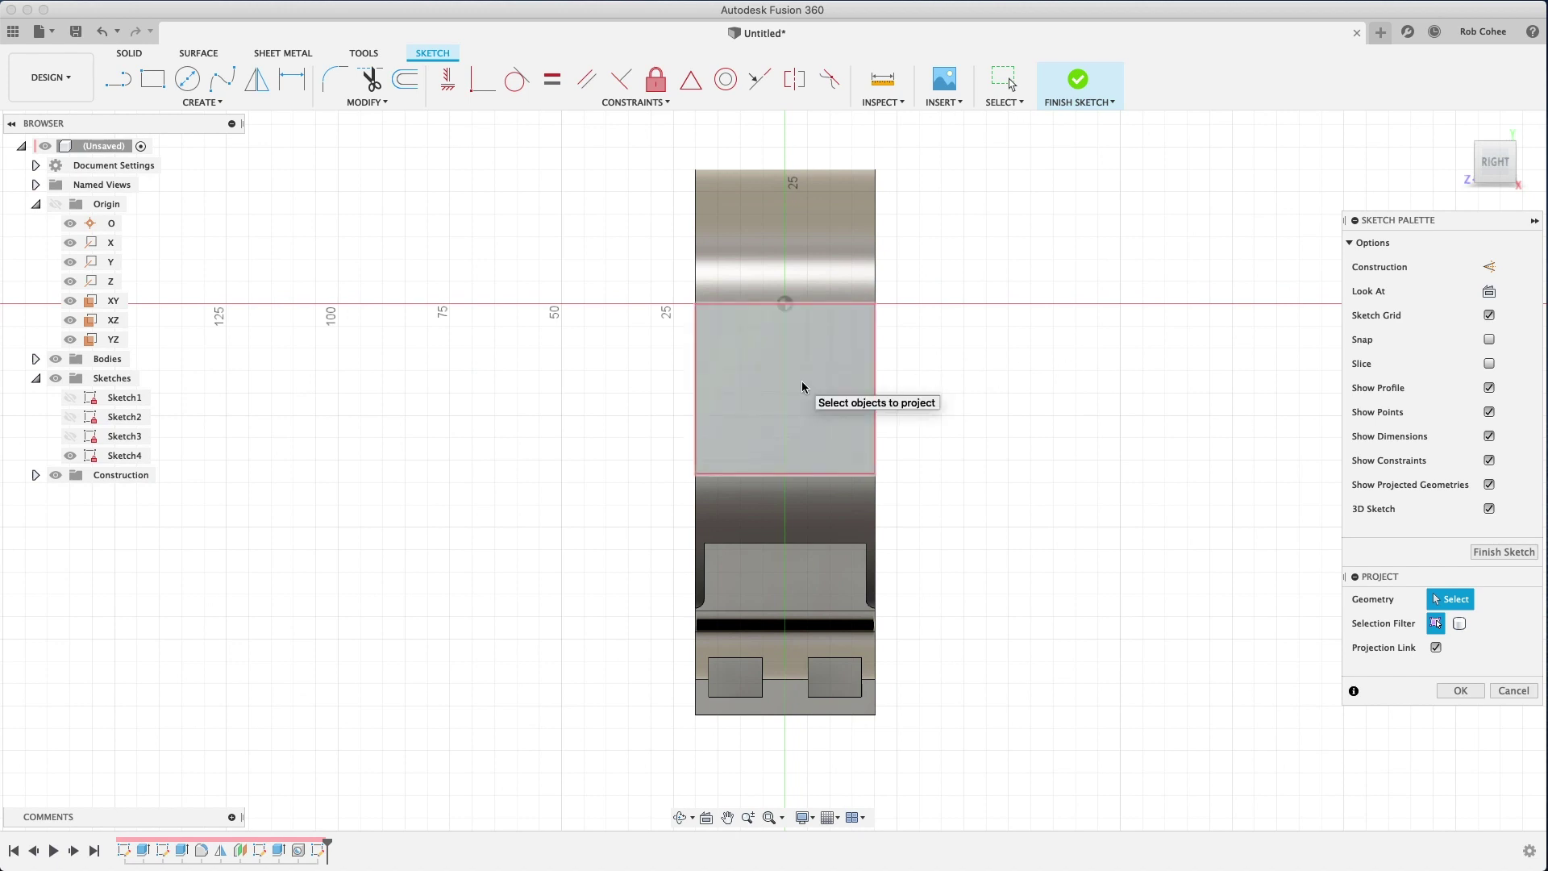
pyautogui.click(801, 381)
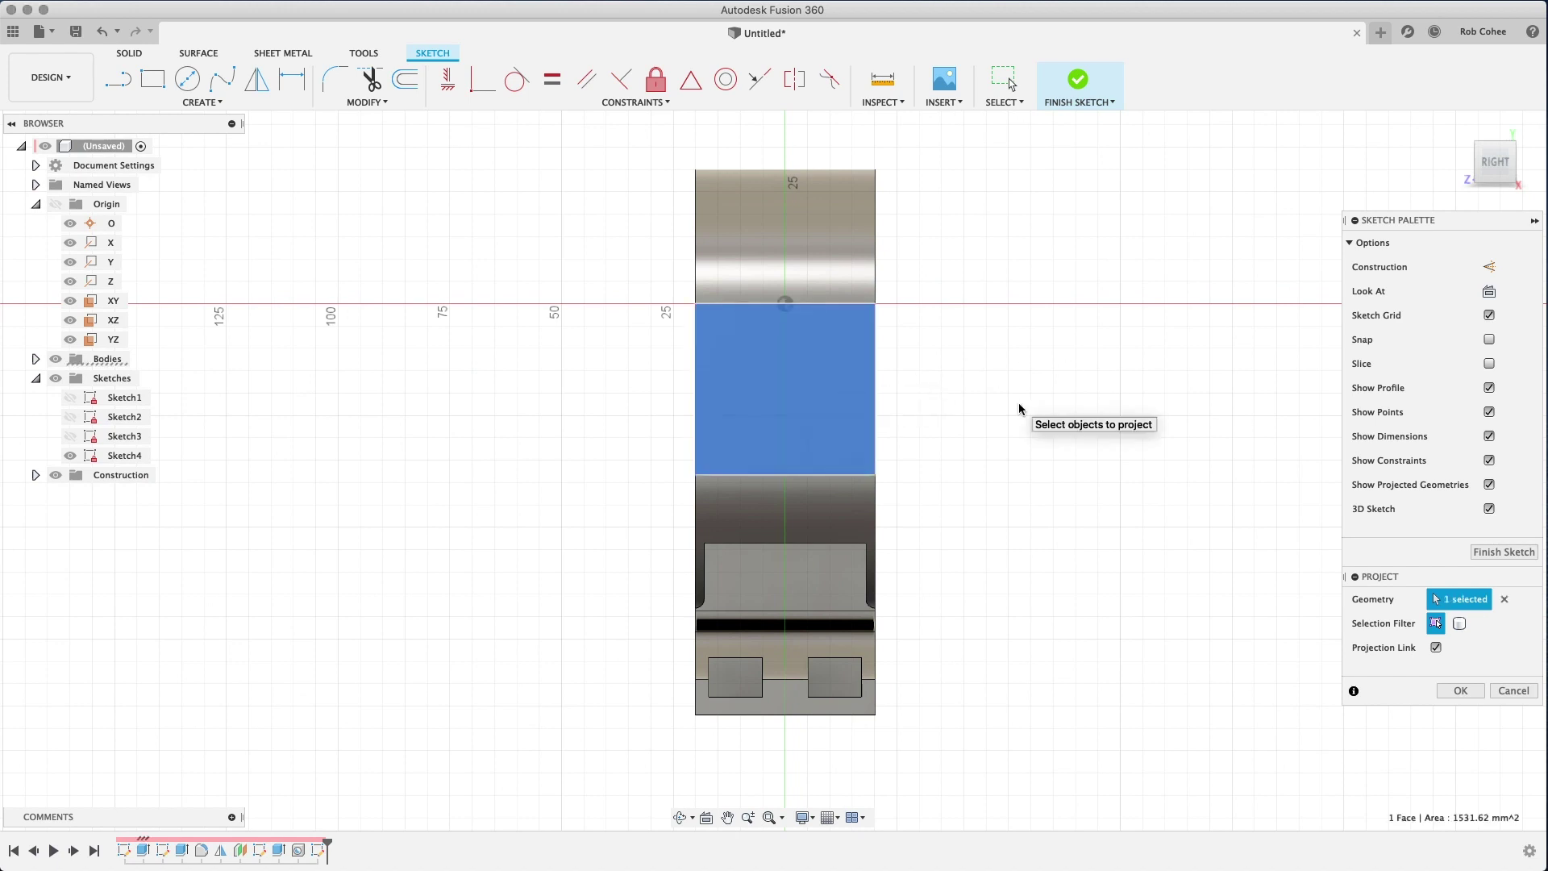
pyautogui.rightClick(1019, 408)
pyautogui.click(1081, 405)
# Draw vertical and horizontal construction centrelines through the projected face's centre
pyautogui.click(126, 79)
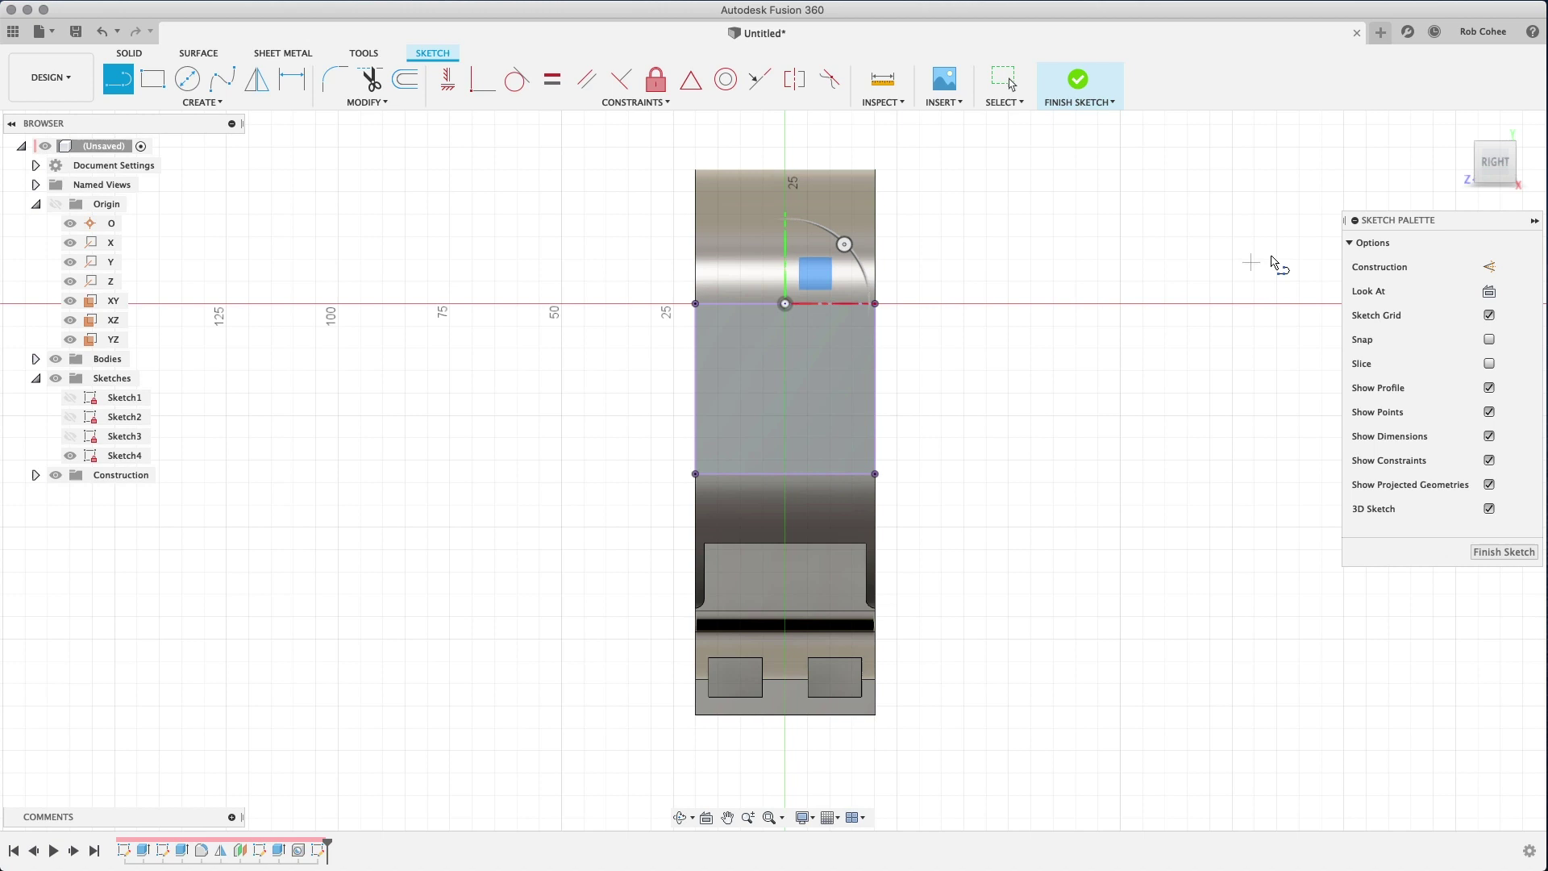
pyautogui.click(1490, 266)
pyautogui.click(785, 473)
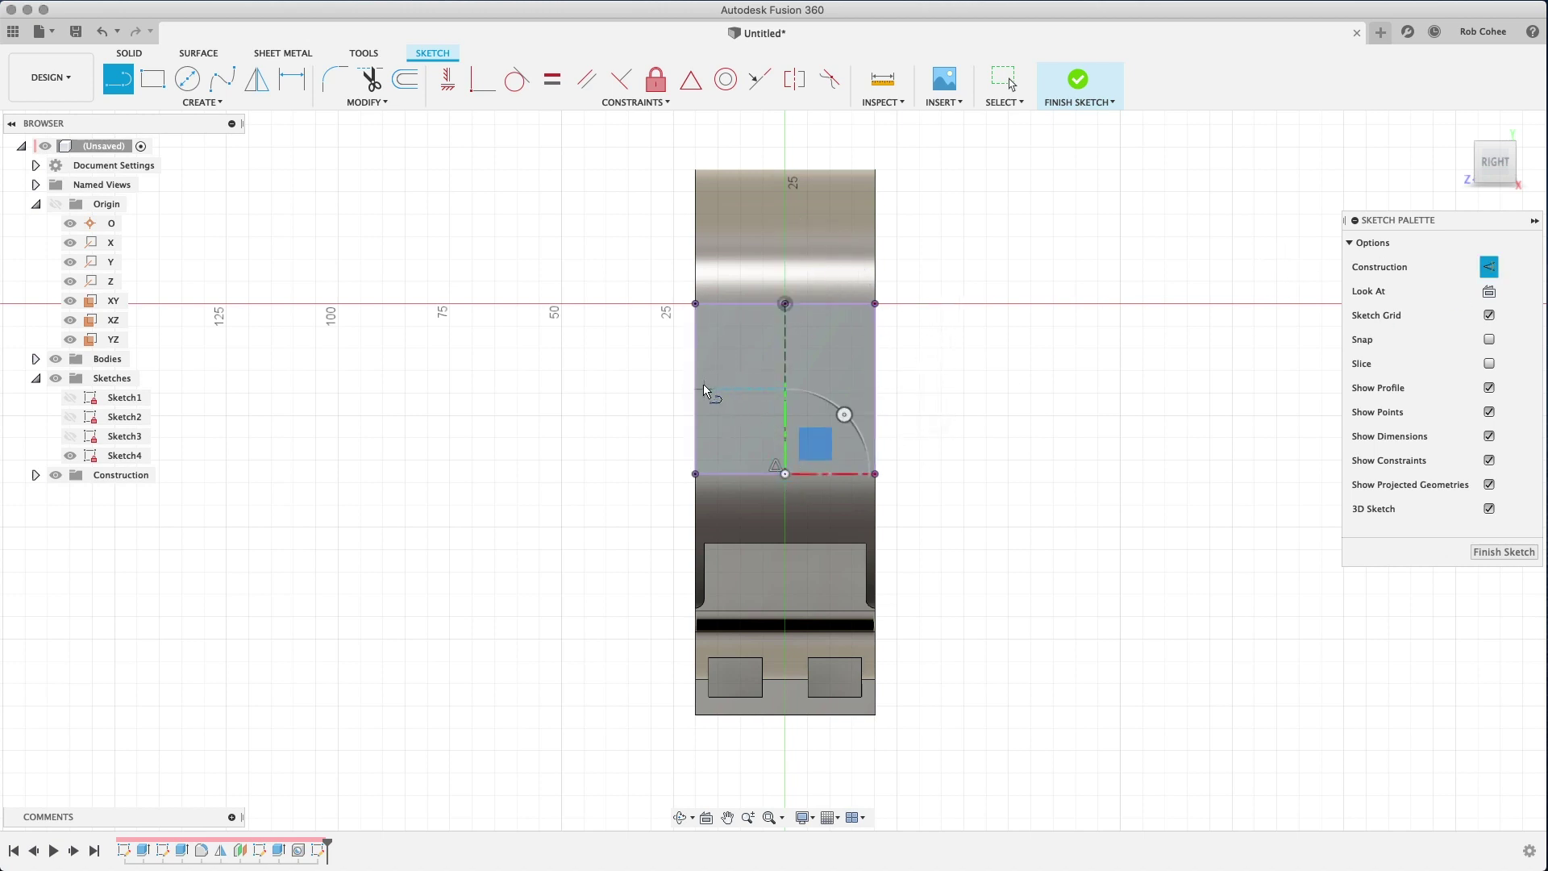
pyautogui.click(695, 389)
pyautogui.click(875, 389)
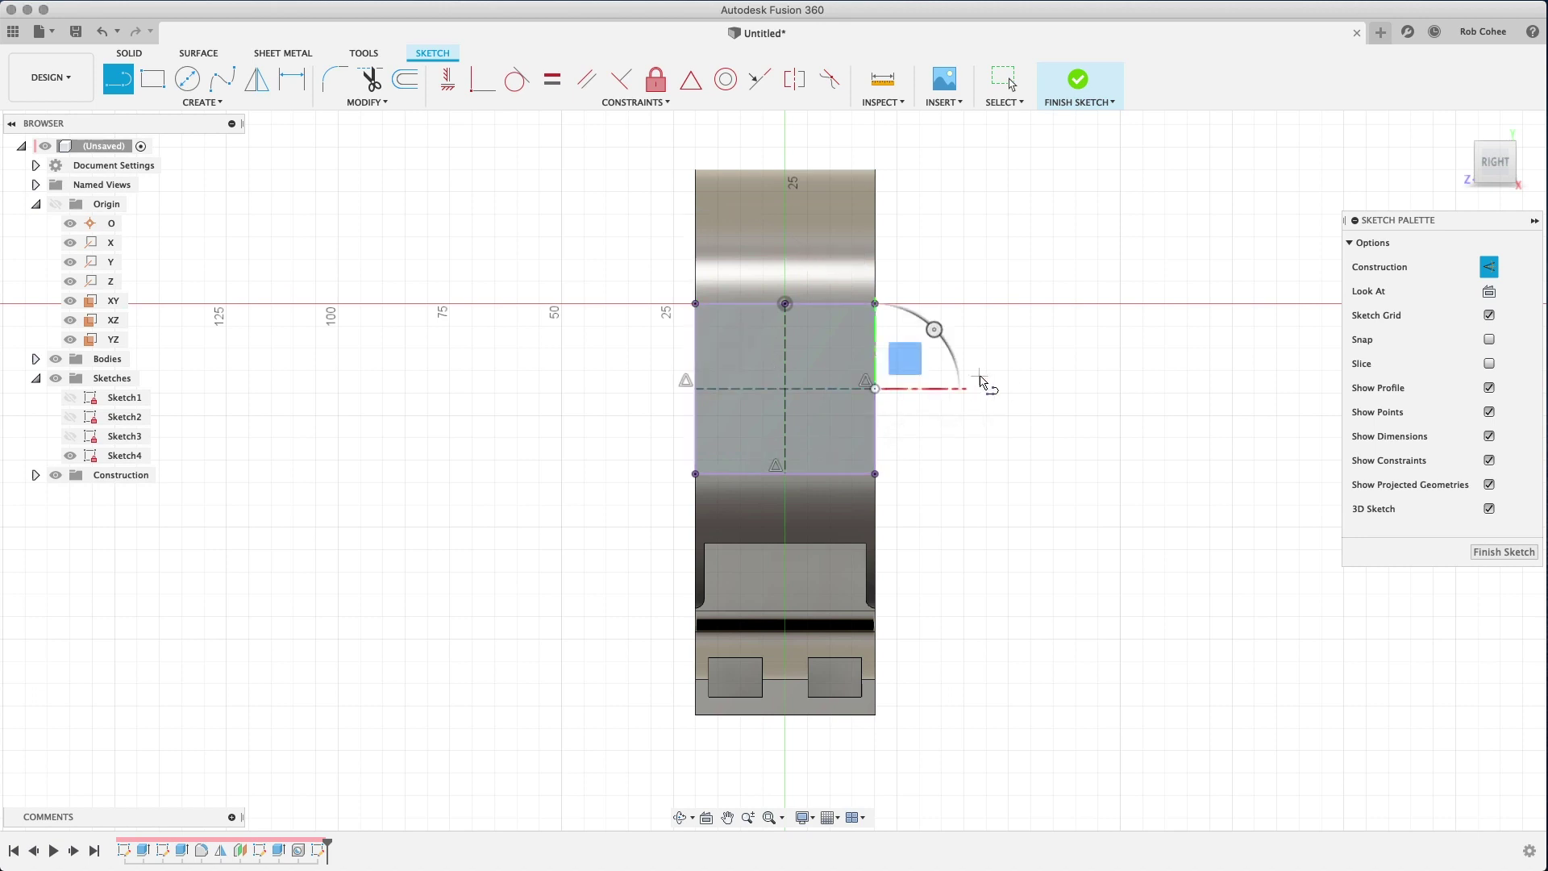
# Draw a 20 mm circle at the face centre as solid, non-construction geometry
pyautogui.press('c')
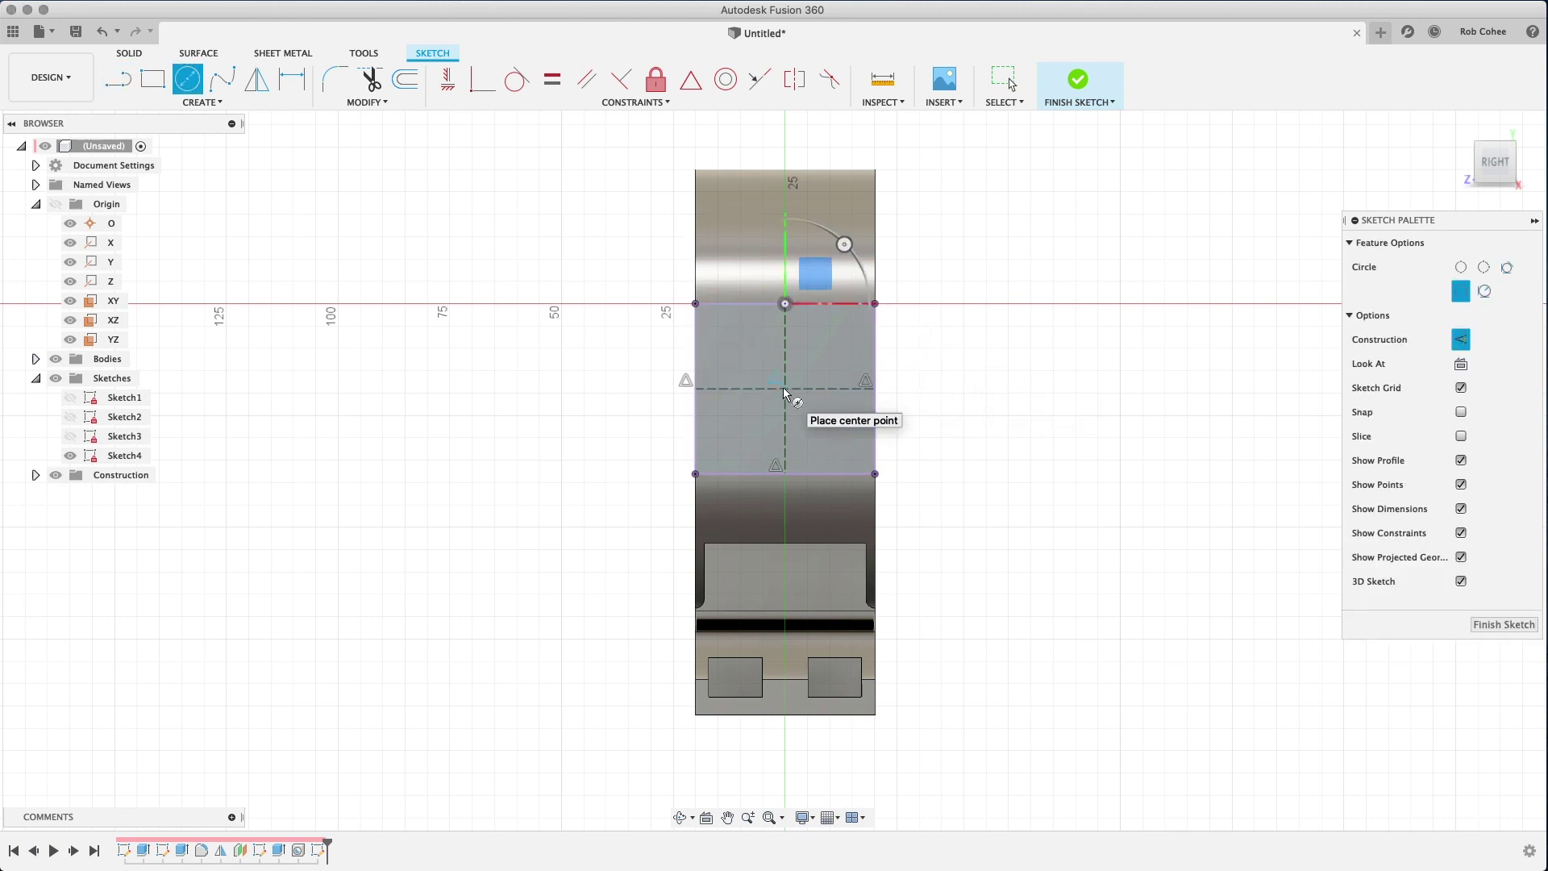
pyautogui.click(784, 388)
pyautogui.write('20')
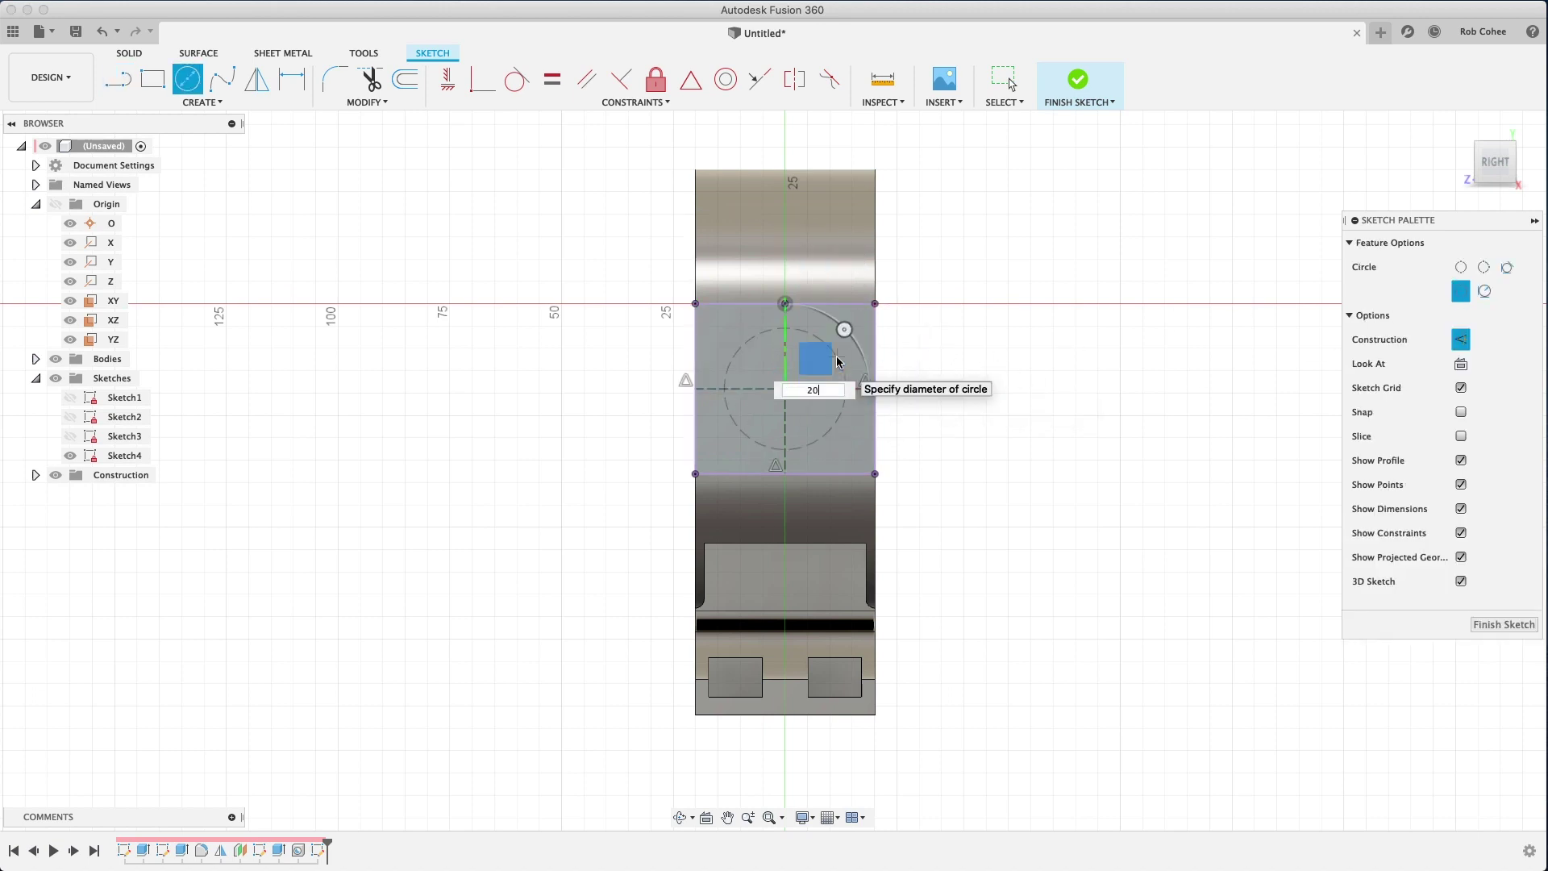
pyautogui.press('Tab')
pyautogui.press('Return')
pyautogui.rightClick(987, 353)
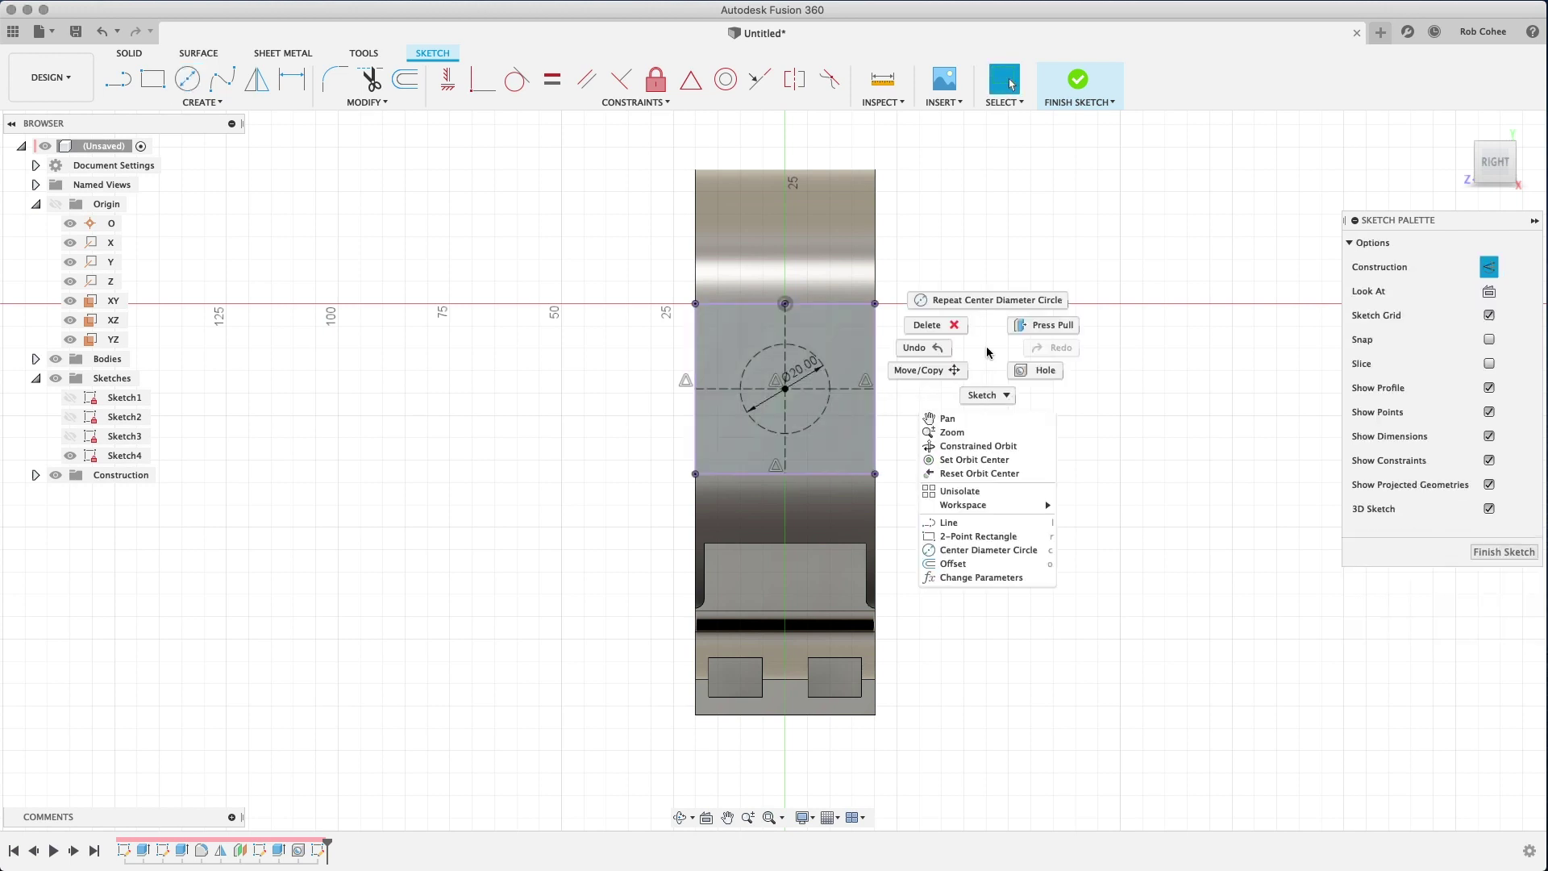
pyautogui.click(906, 349)
pyautogui.click(809, 351)
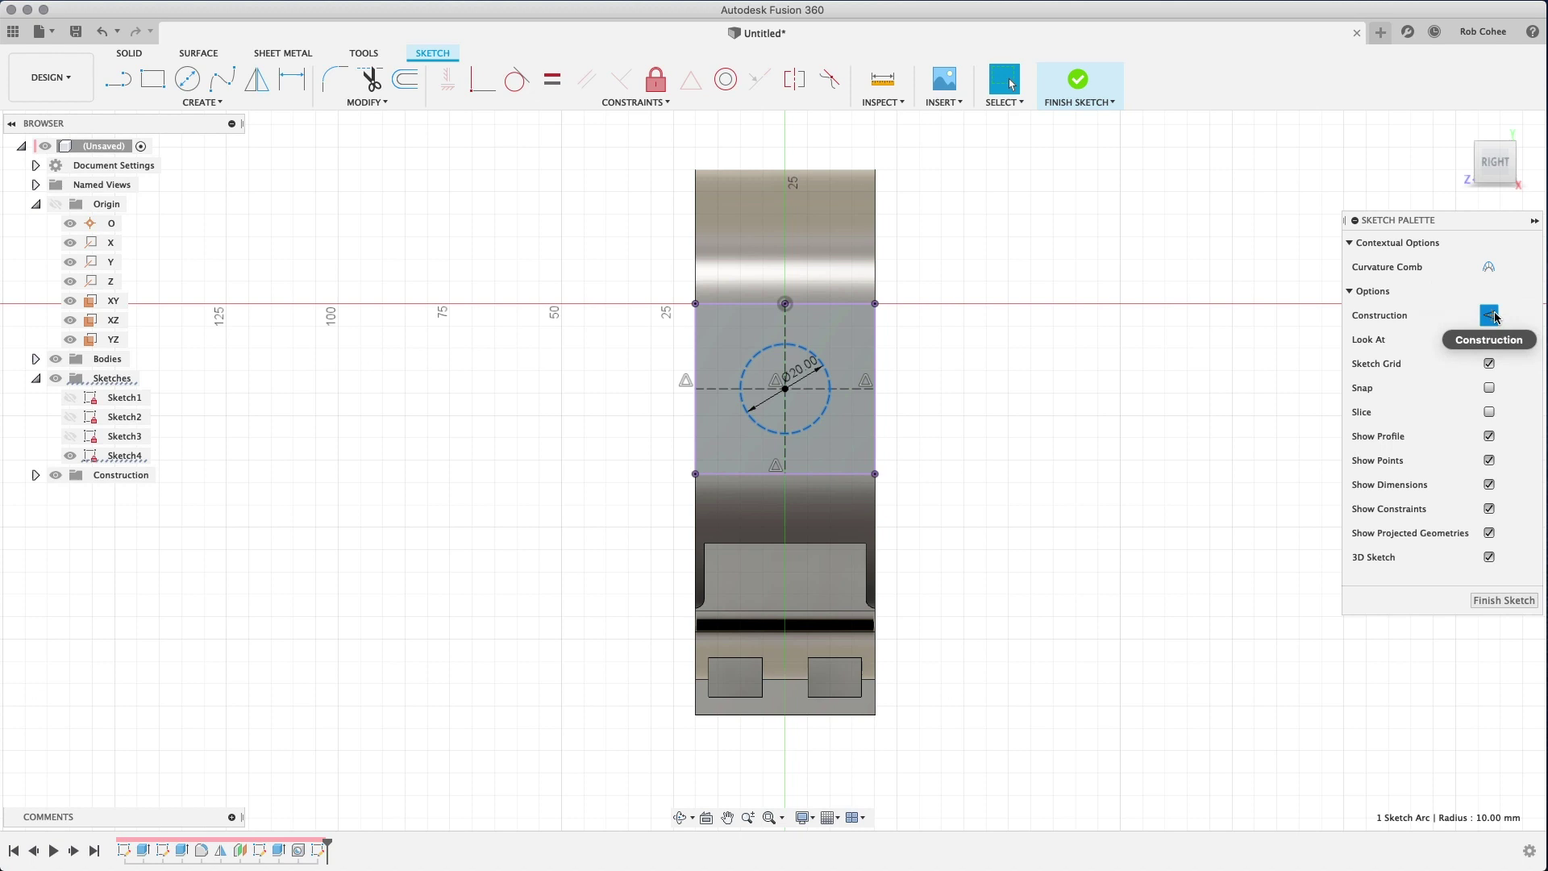
pyautogui.click(1494, 316)
pyautogui.click(1128, 357)
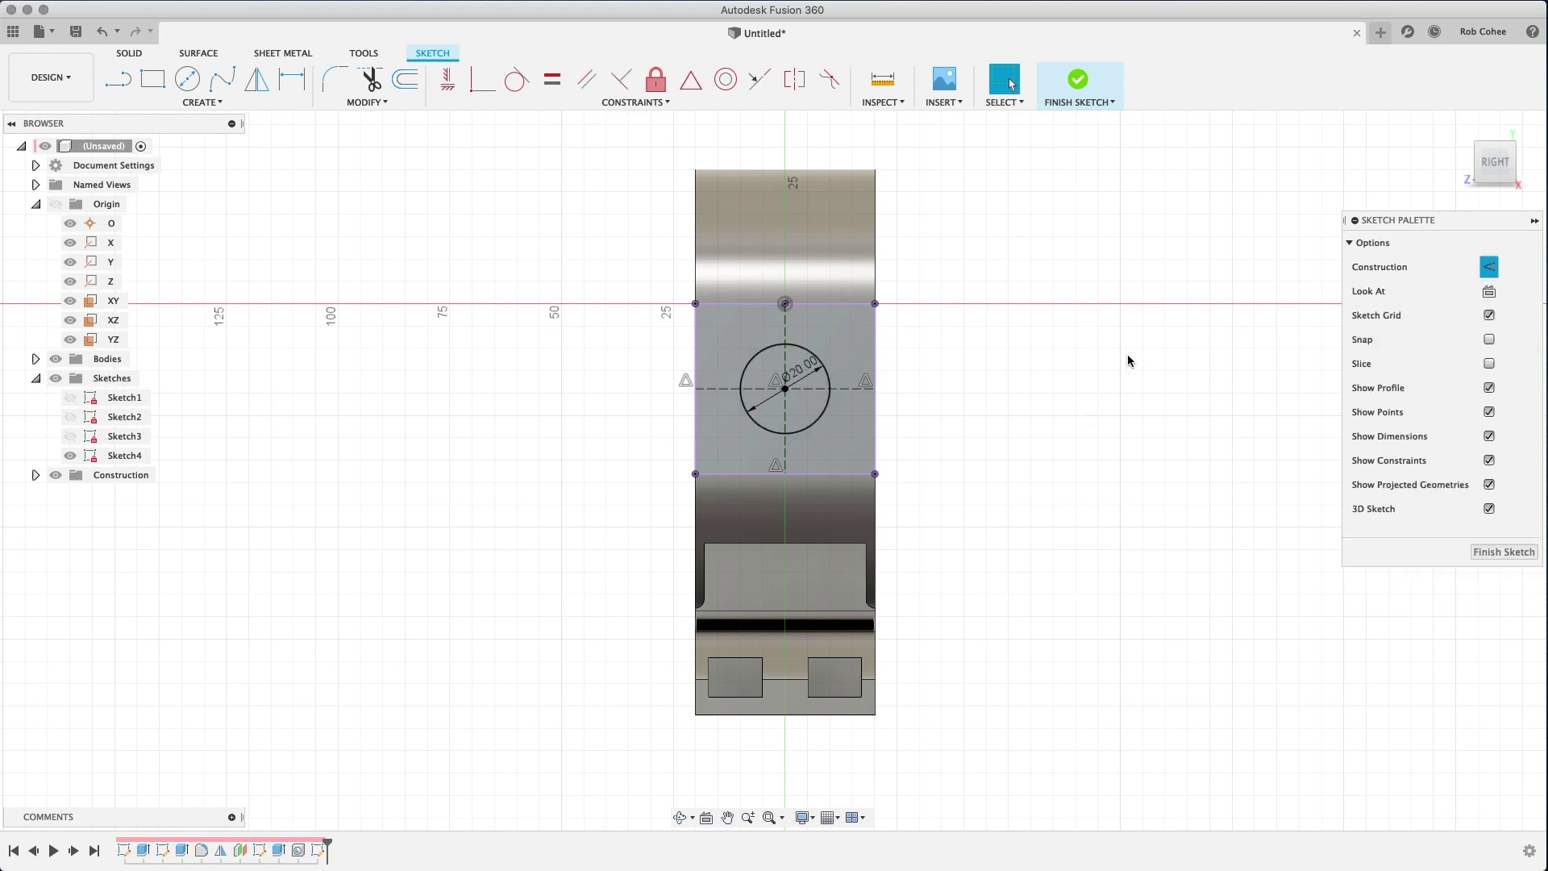
# Add a concentric 35.35 mm construction circle and move both diameter dimensions outward
pyautogui.press('c')
pyautogui.click(784, 389)
pyautogui.write('35')
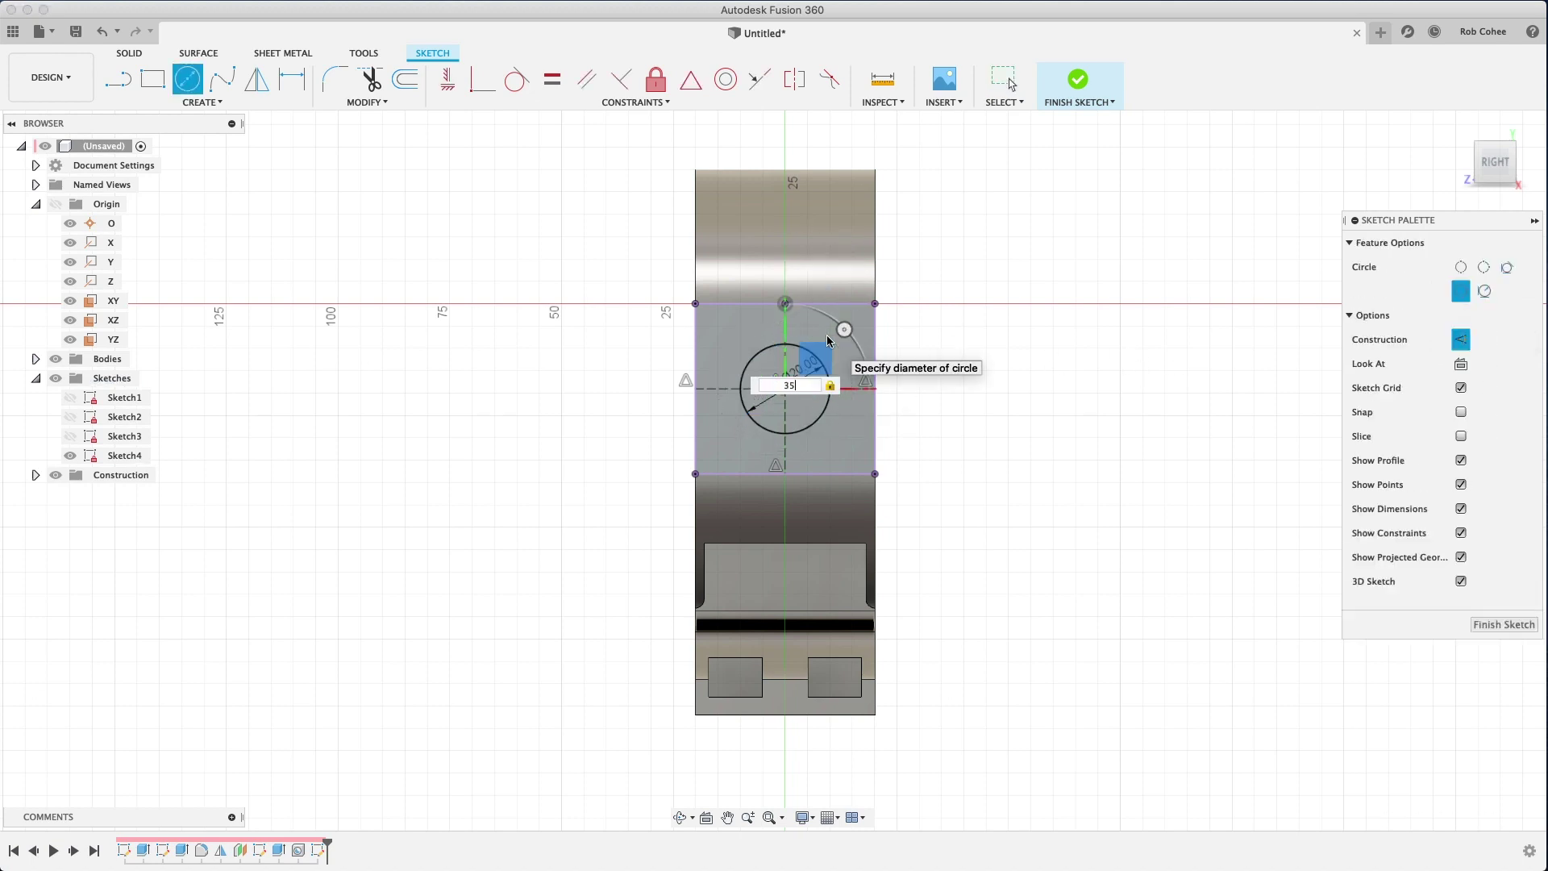
pyautogui.write('.35')
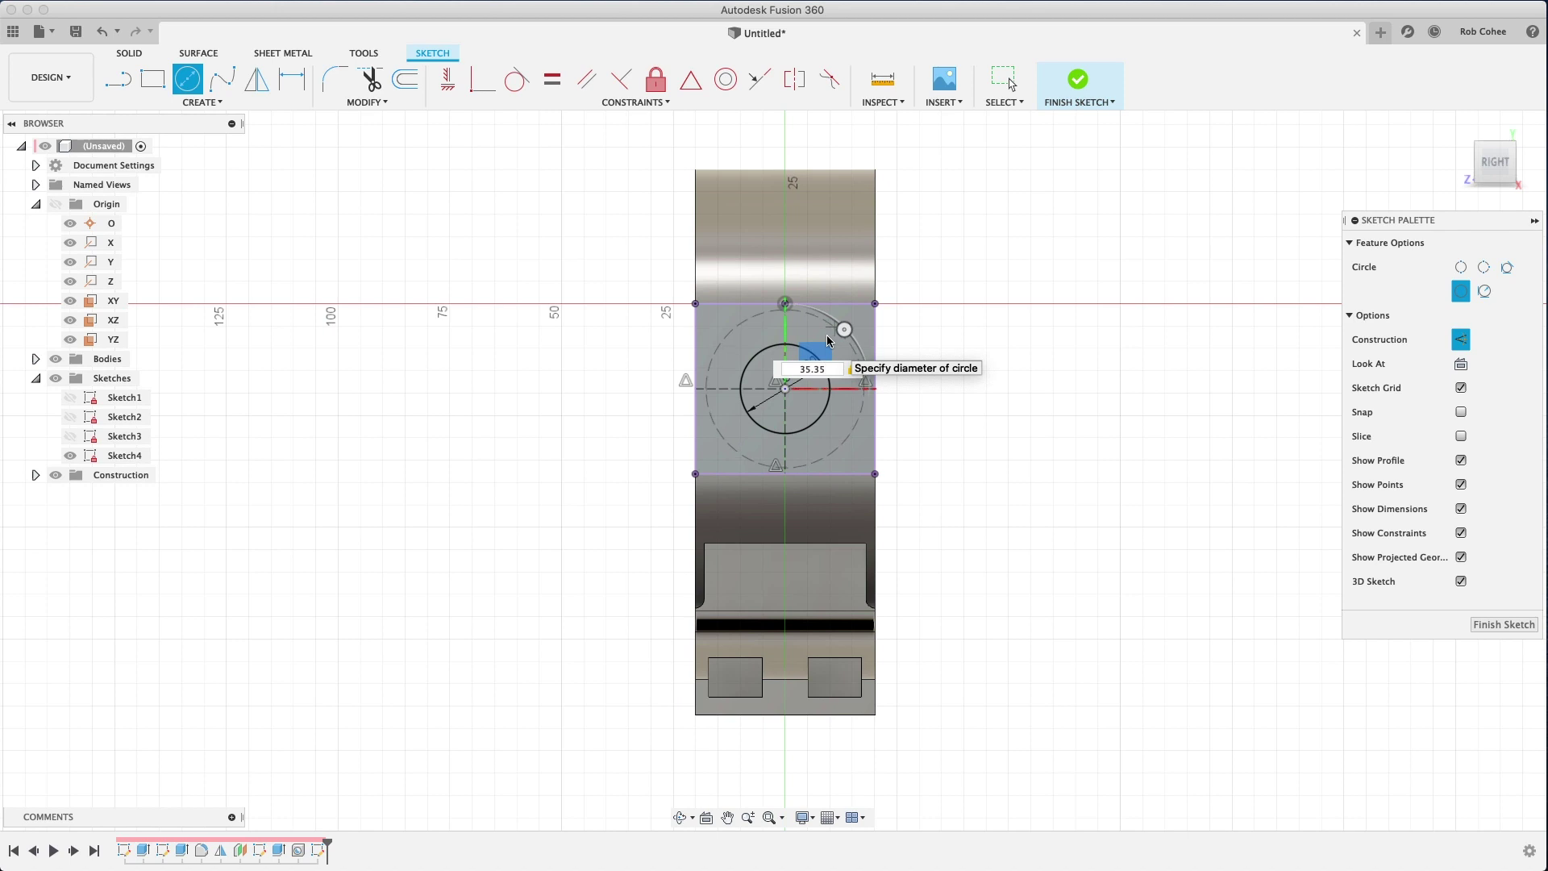
pyautogui.press('Return')
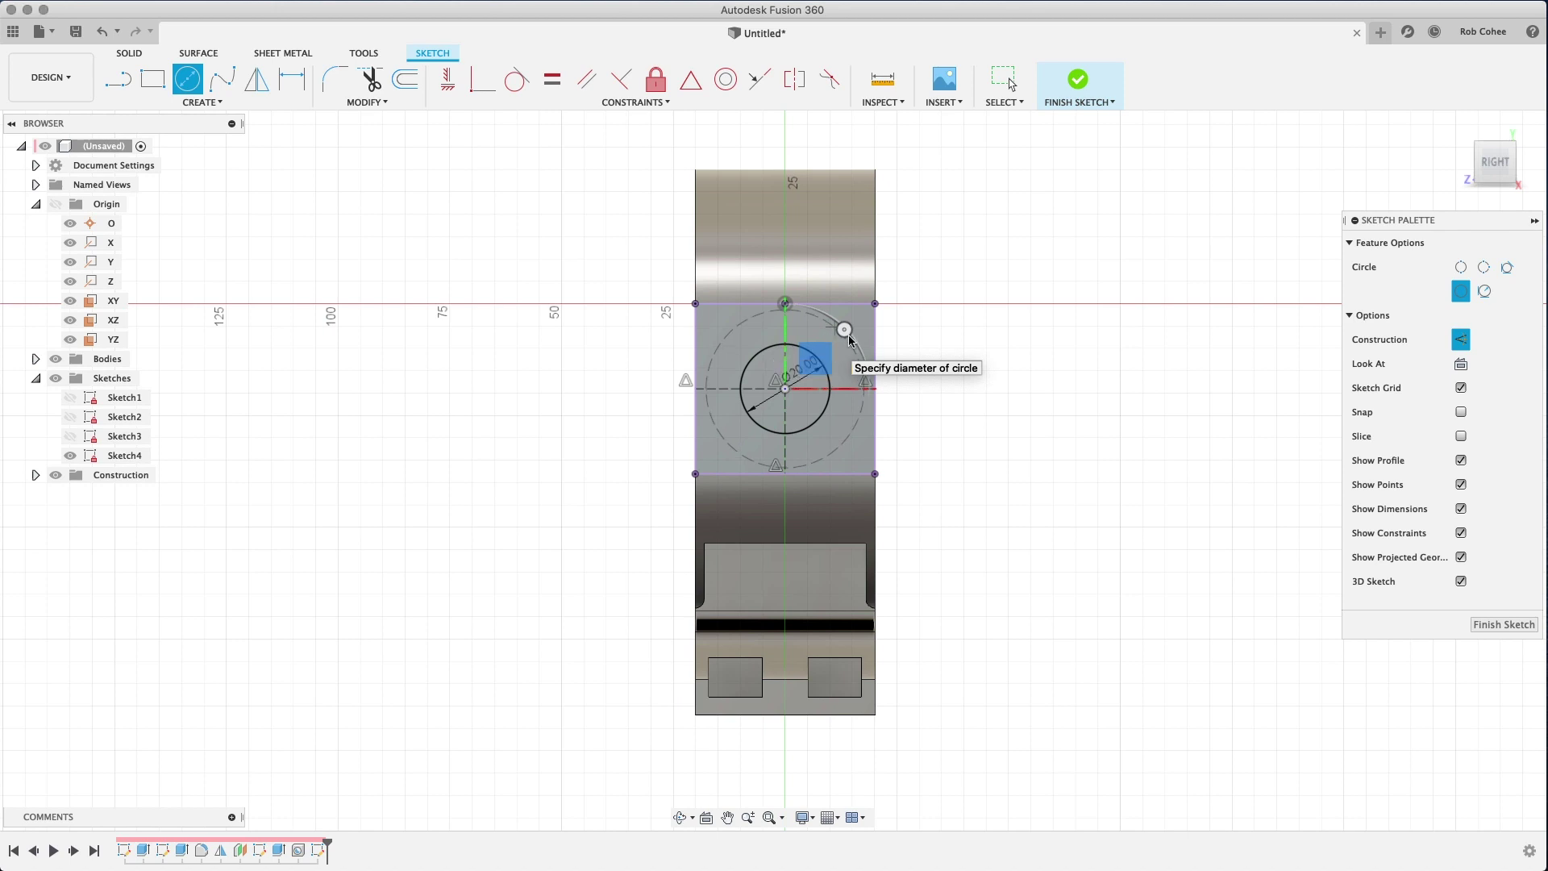
pyautogui.press('Escape')
pyautogui.scroll(2, 922, 365)
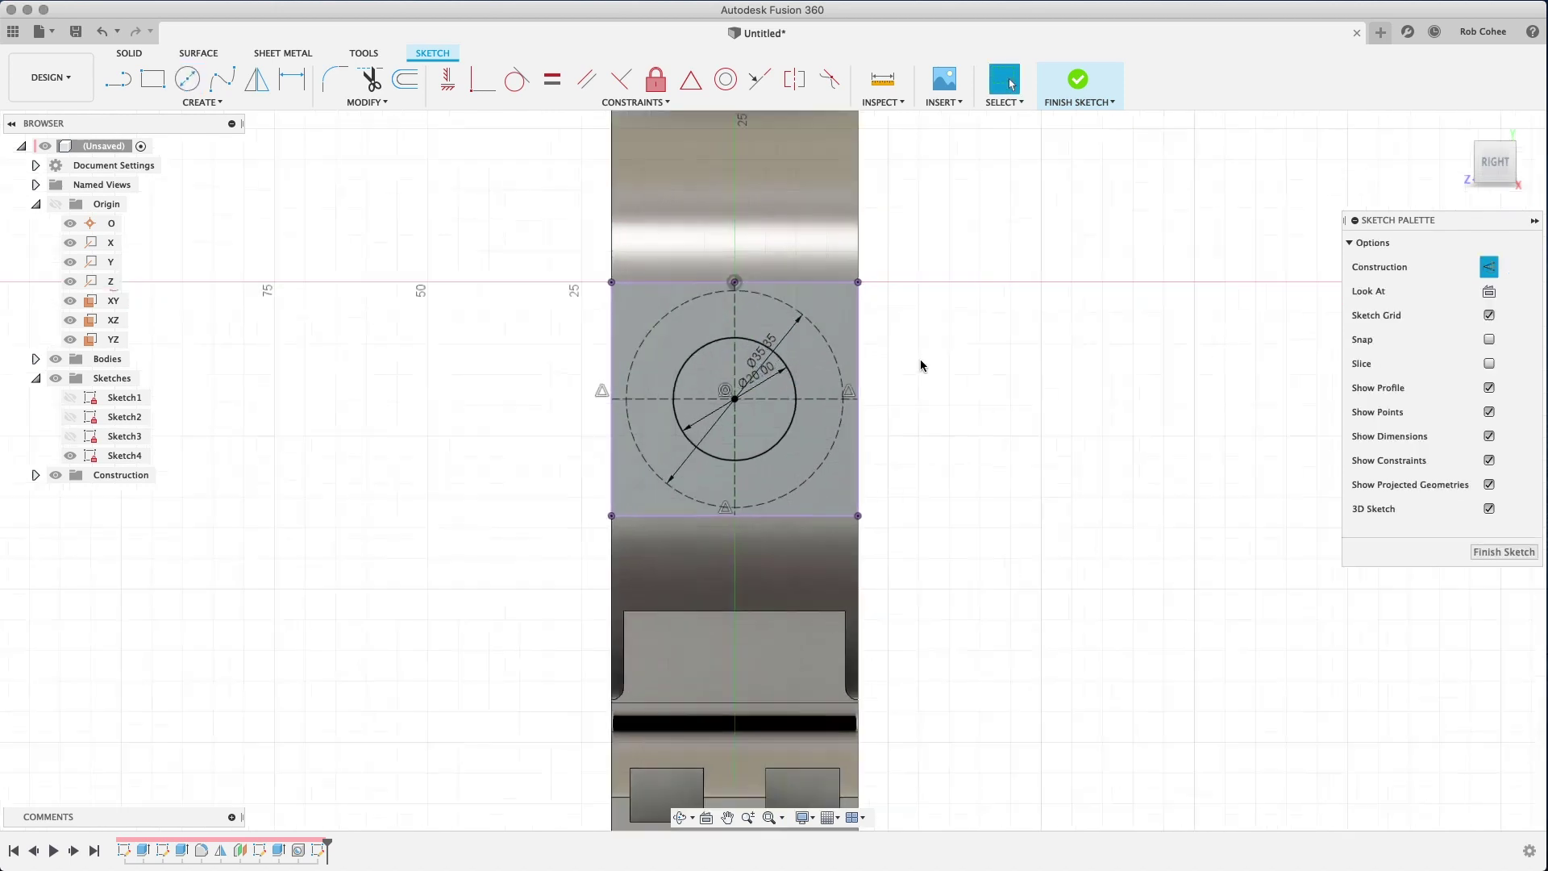
pyautogui.moveTo(923, 365); pyautogui.dragTo(945, 361, button='middle')
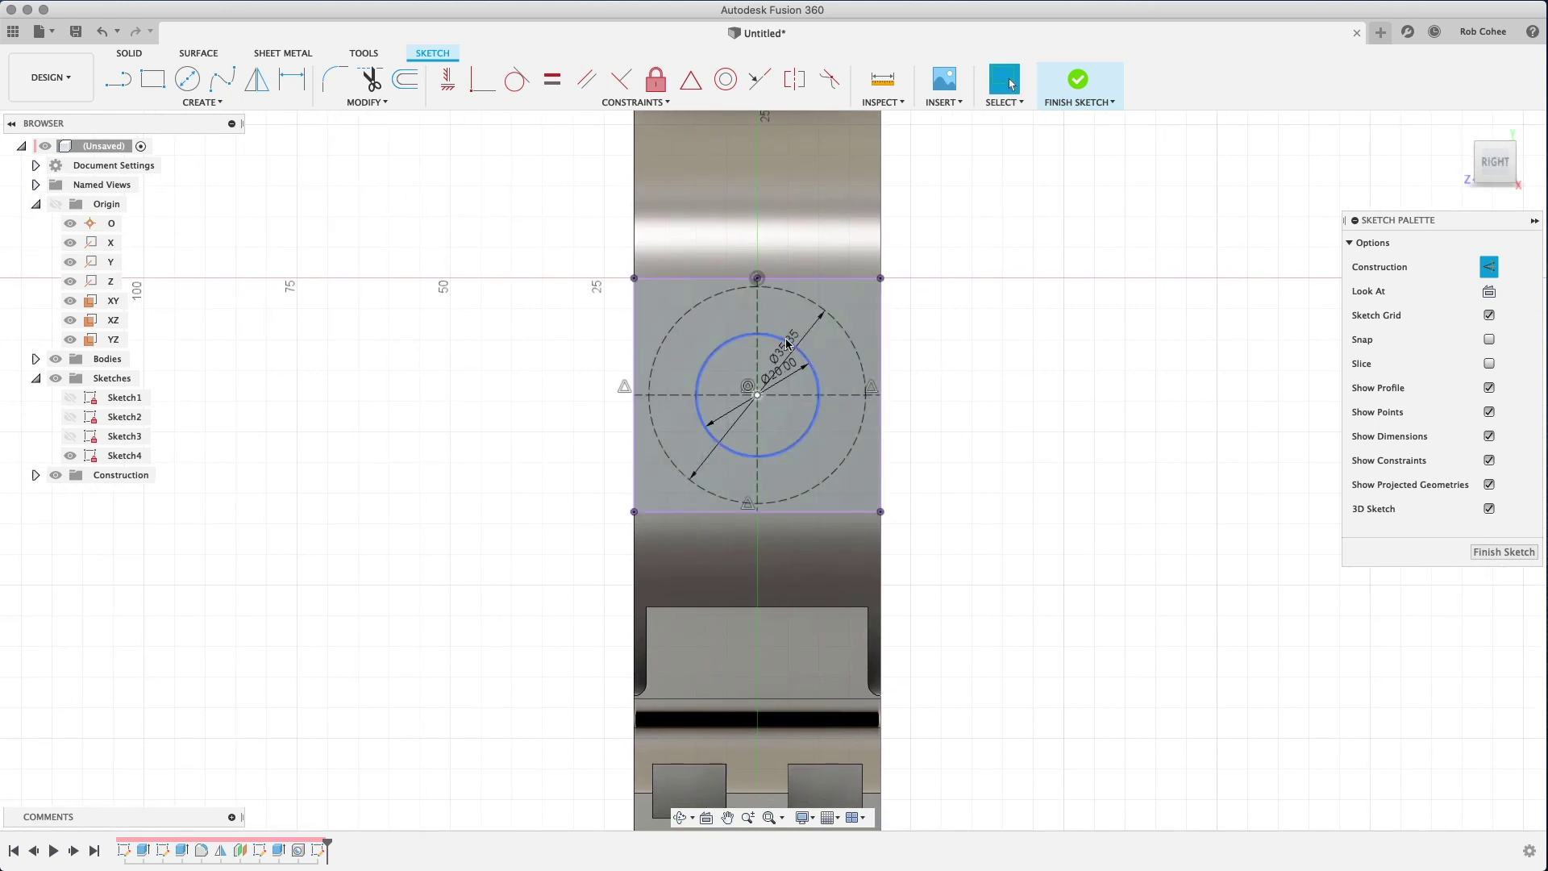
pyautogui.scroll(-1, 794, 340)
pyautogui.moveTo(795, 339); pyautogui.dragTo(947, 327)
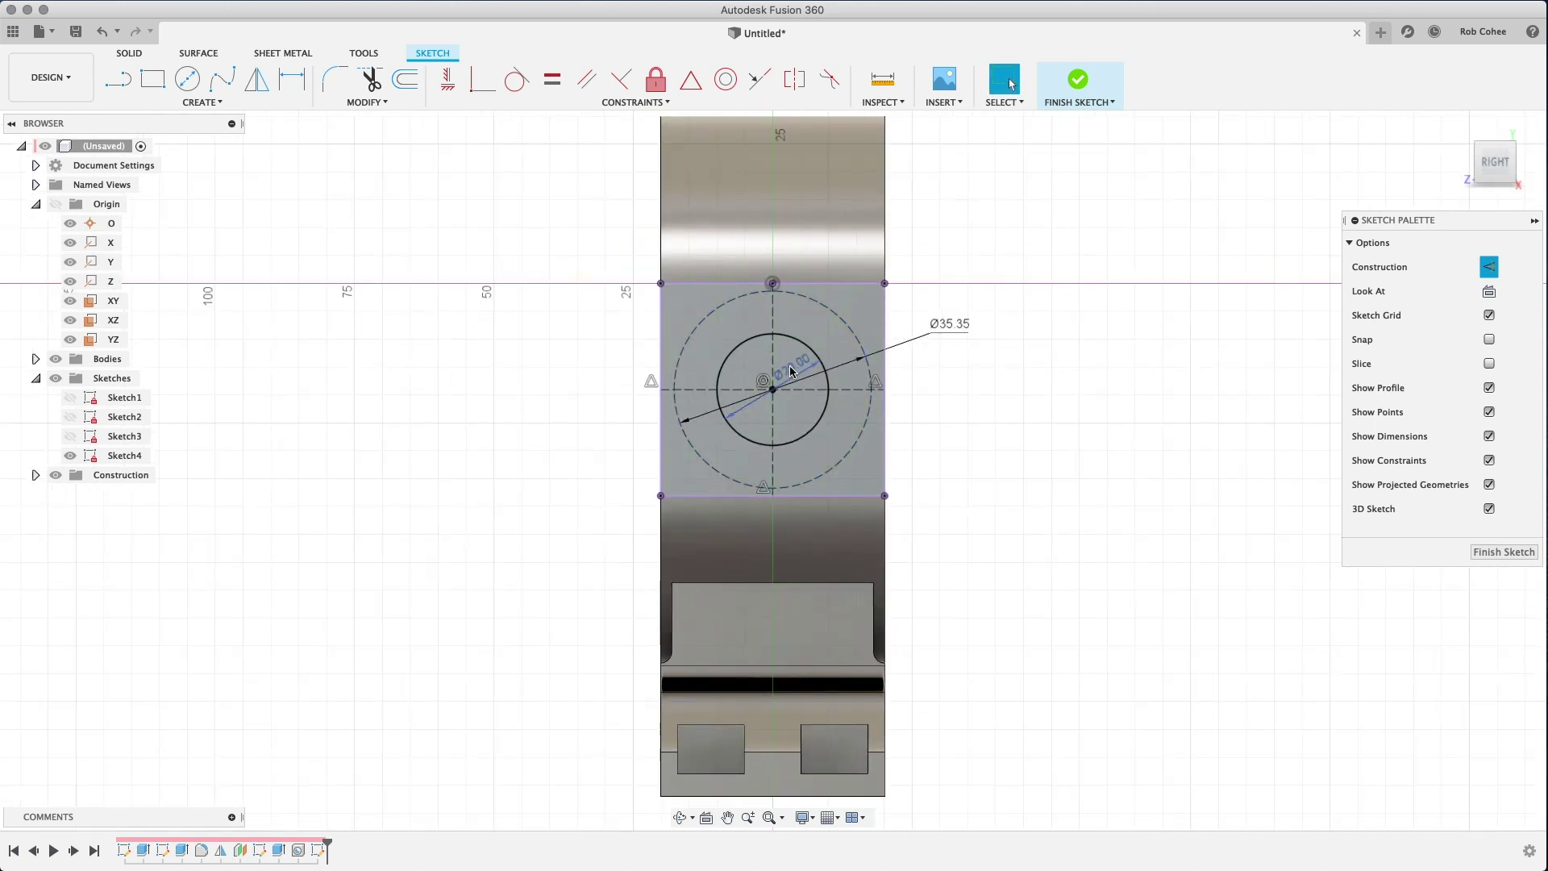
pyautogui.moveTo(792, 371); pyautogui.dragTo(624, 354)
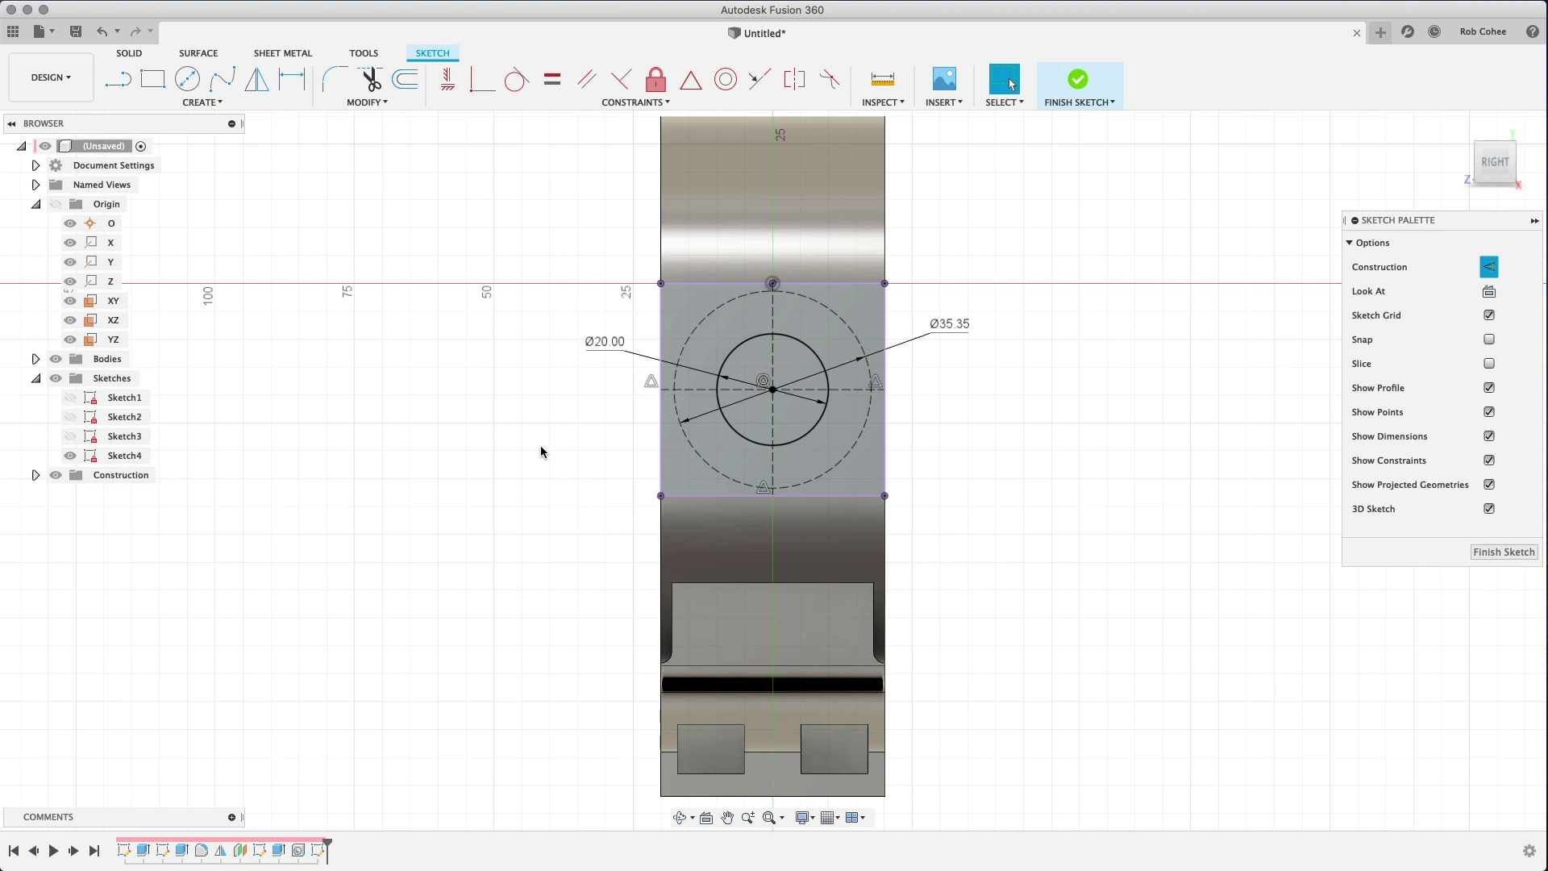
# Place a sketch point on the upper right of the 35.35 mm construction circle
pyautogui.click(197, 102)
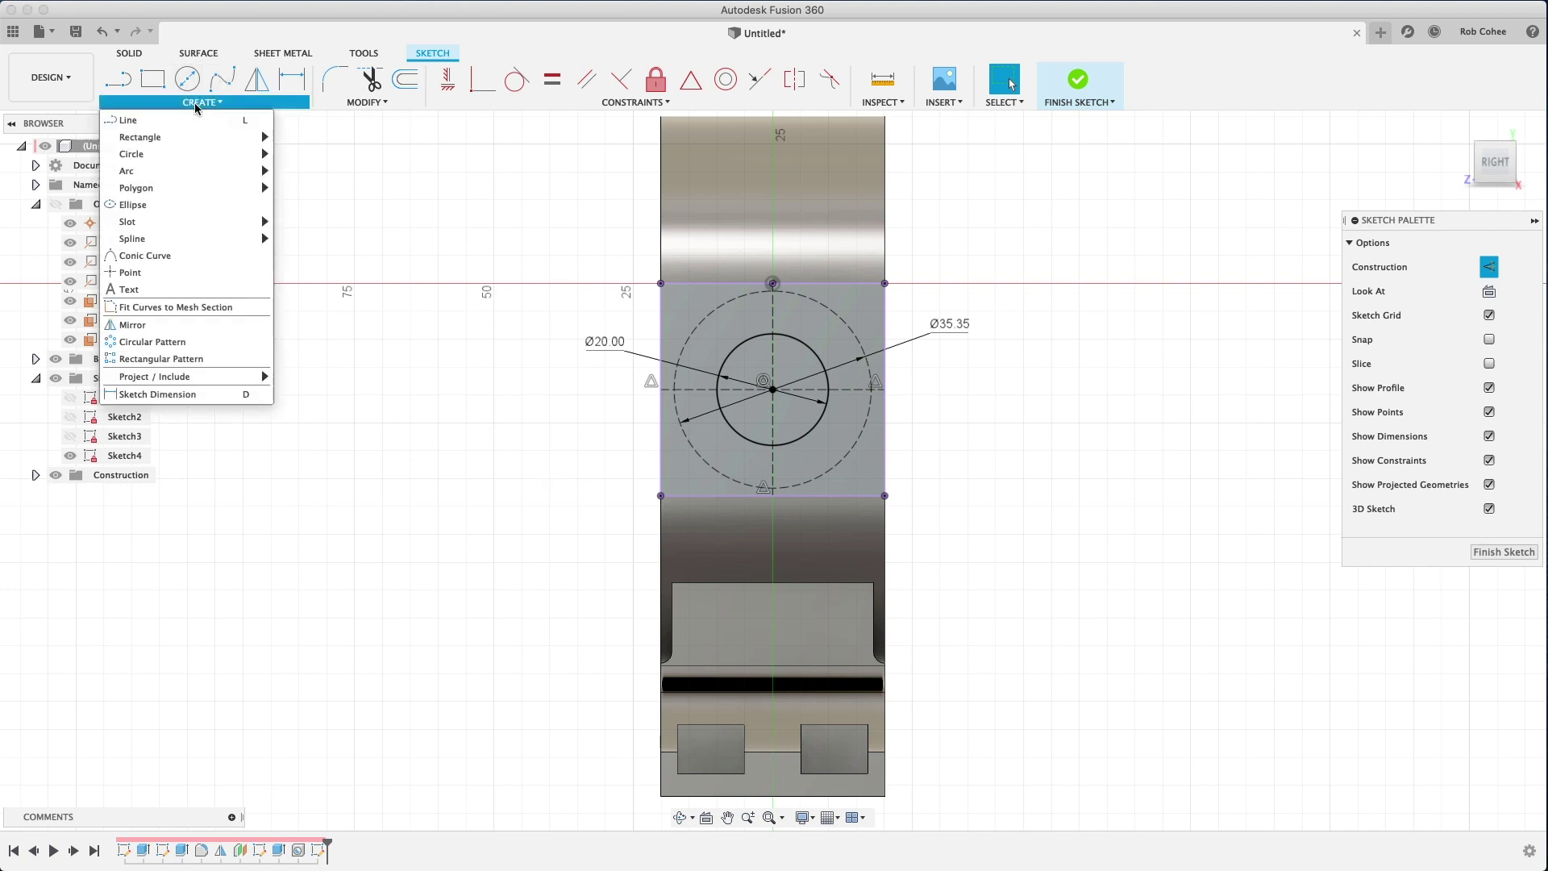
pyautogui.click(129, 273)
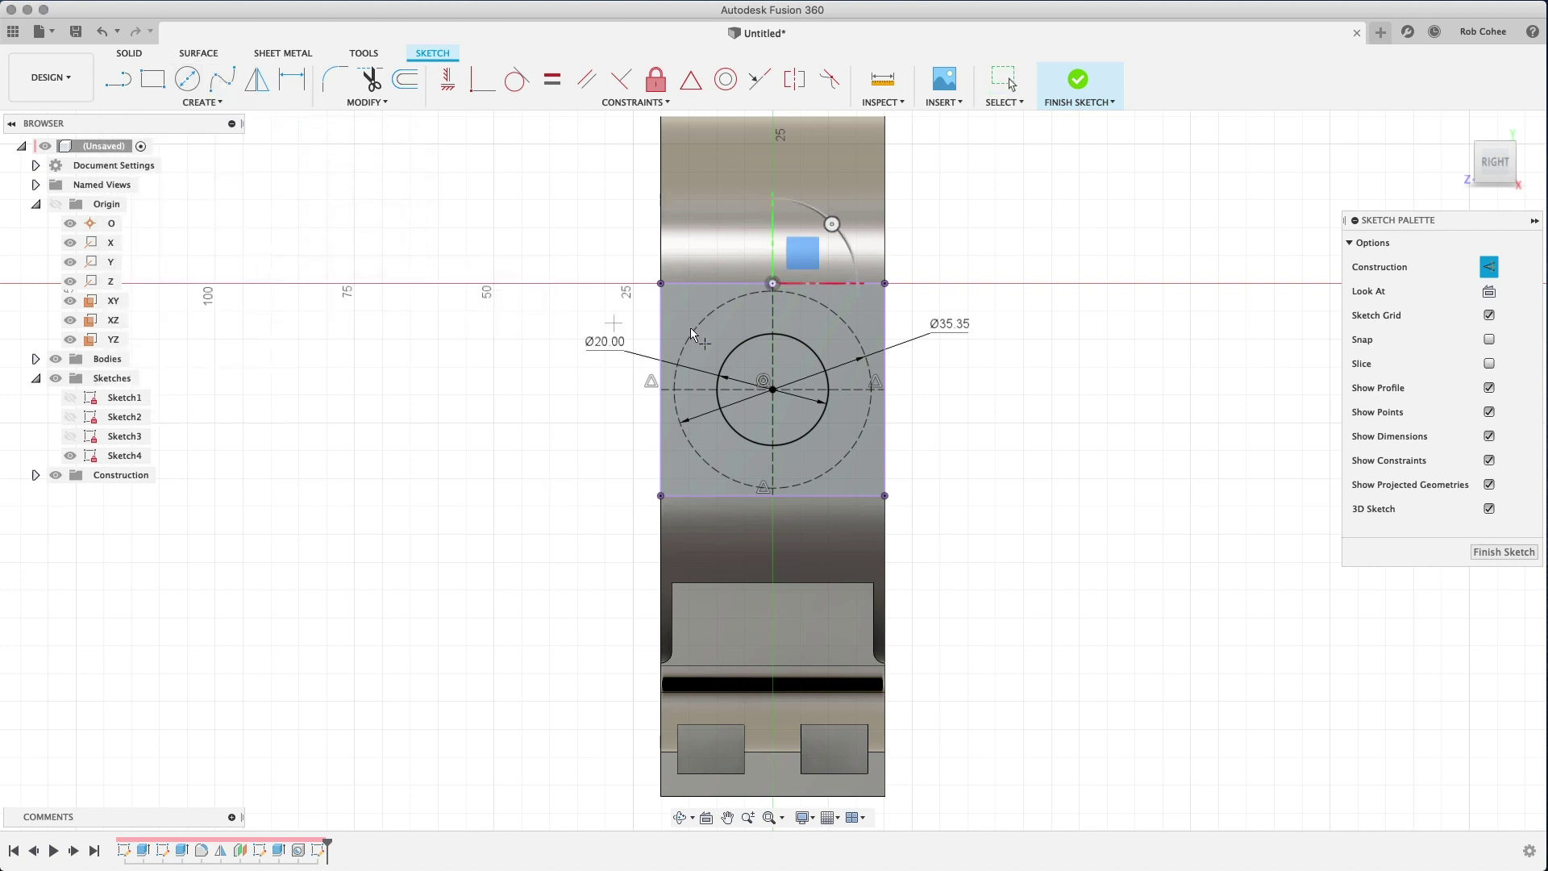
pyautogui.click(837, 315)
pyautogui.rightClick(1009, 194)
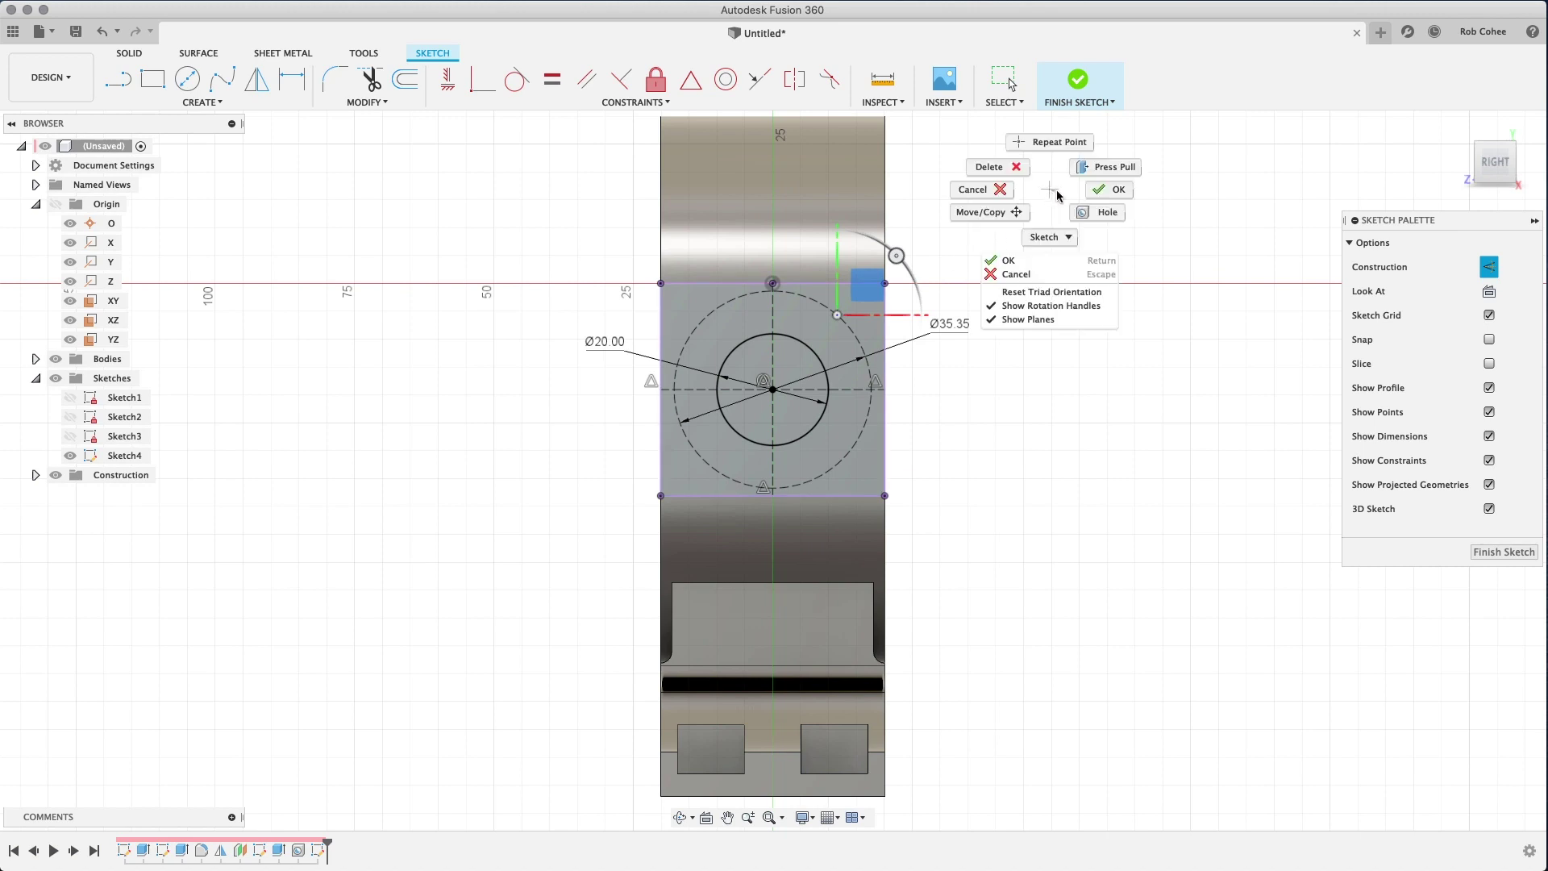
pyautogui.click(1061, 200)
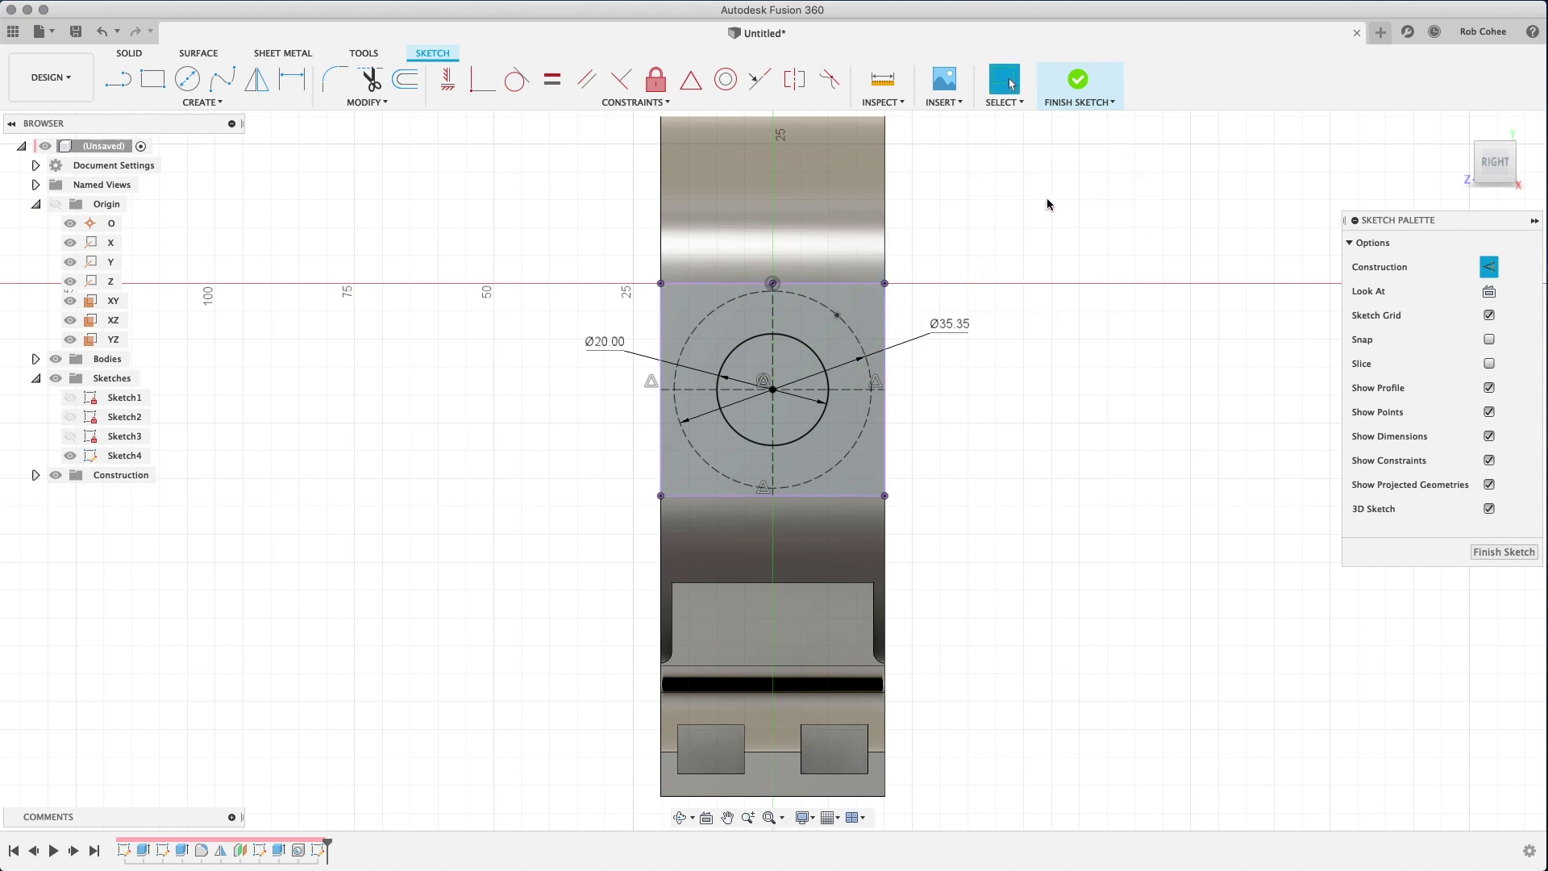
# Draw a line from the circle centre to the new point
pyautogui.click(118, 78)
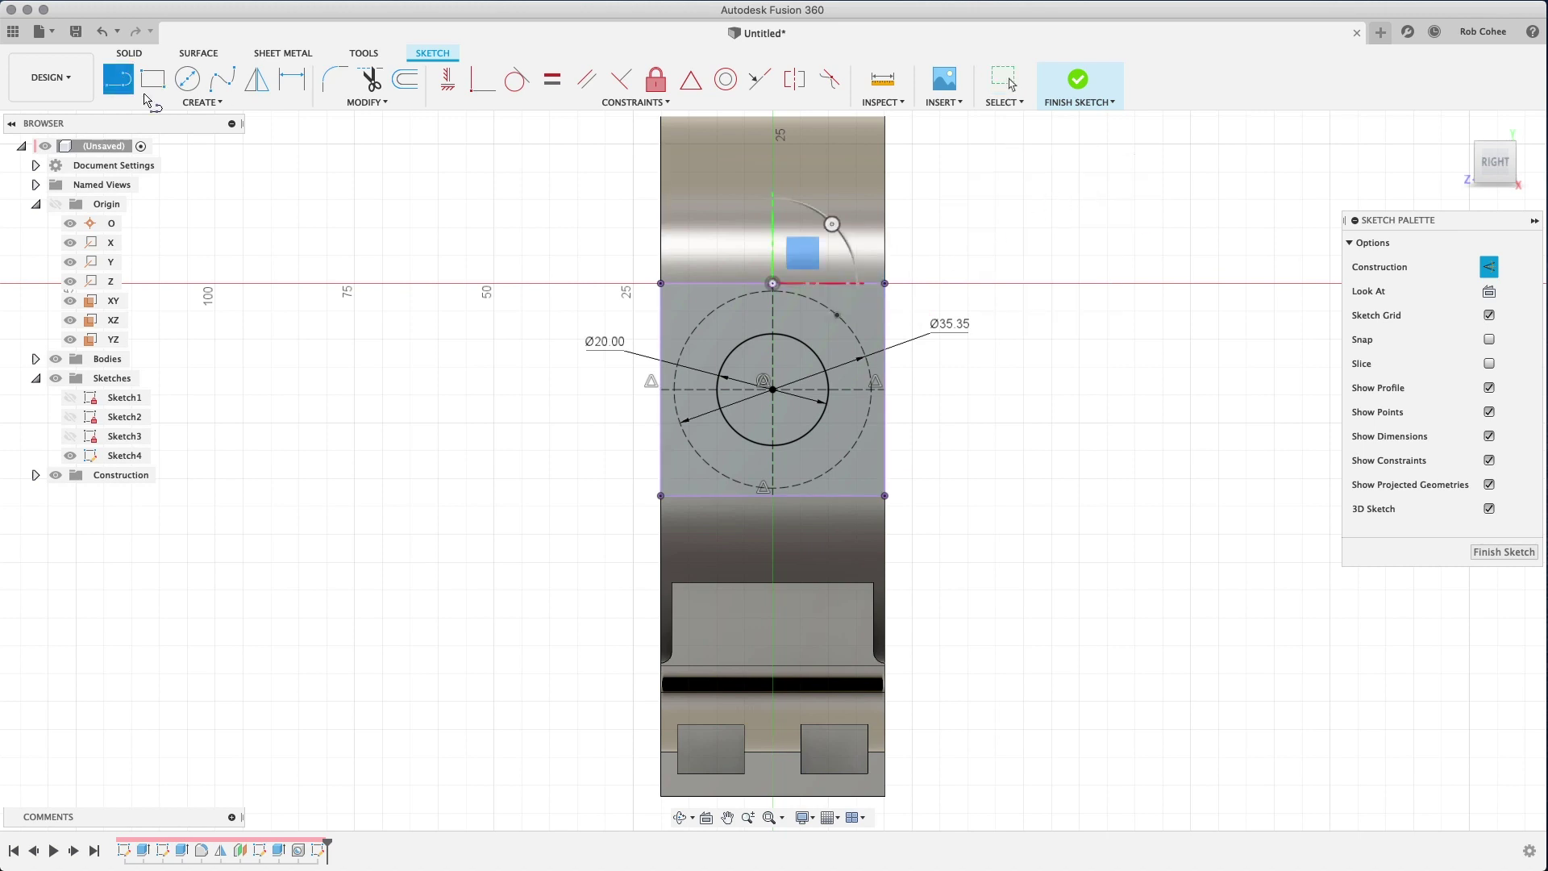
pyautogui.click(772, 391)
pyautogui.click(837, 315)
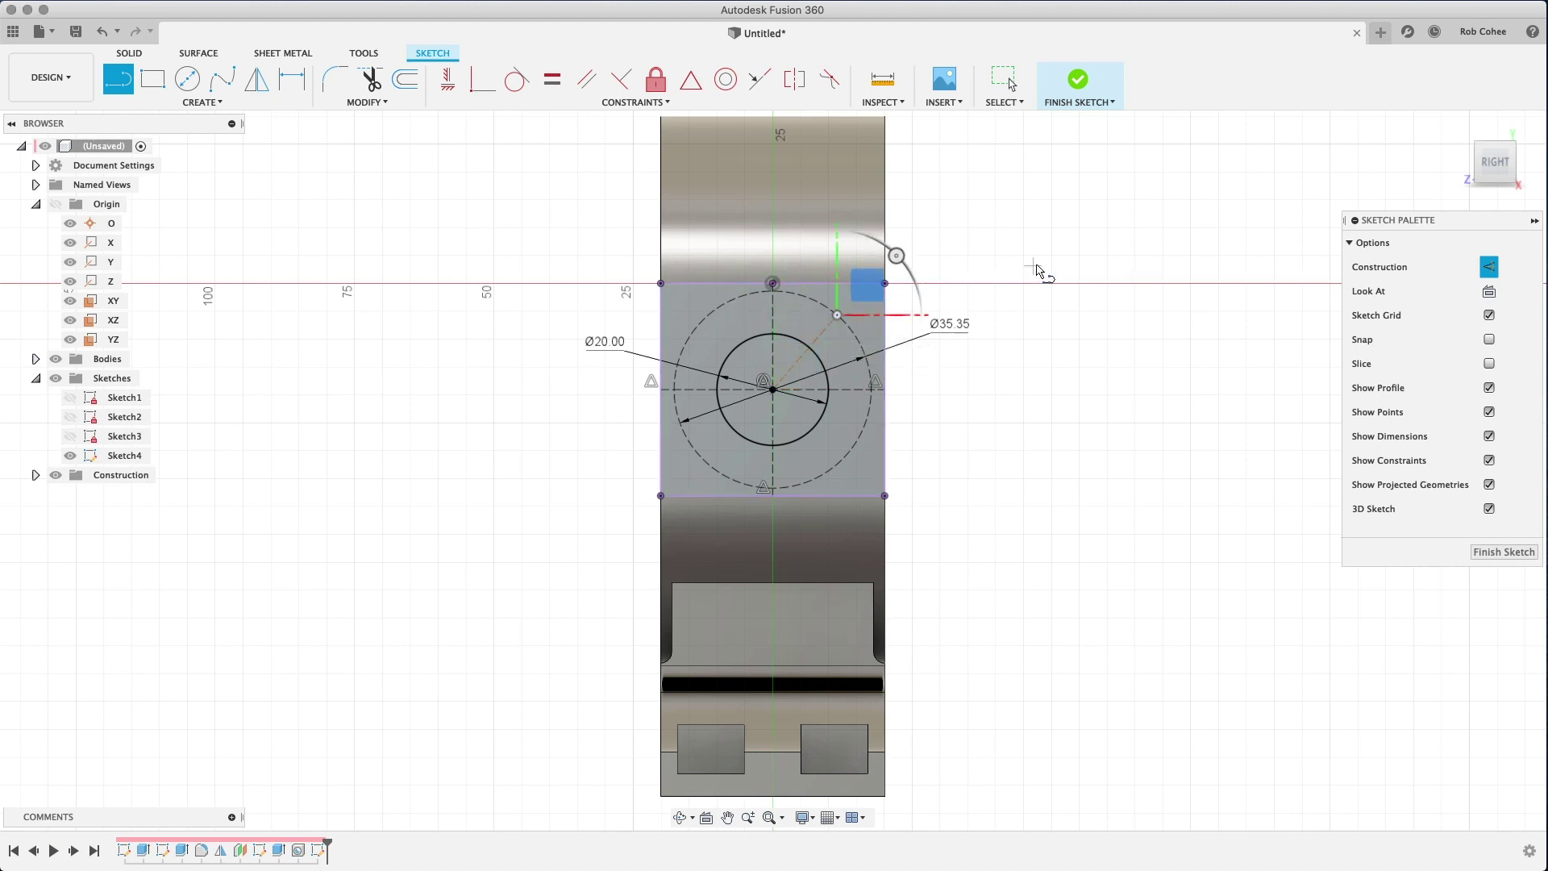
pyautogui.rightClick(1046, 235)
pyautogui.click(1104, 237)
# Dimension the radial line at 45° from the vertical centreline
pyautogui.press('d')
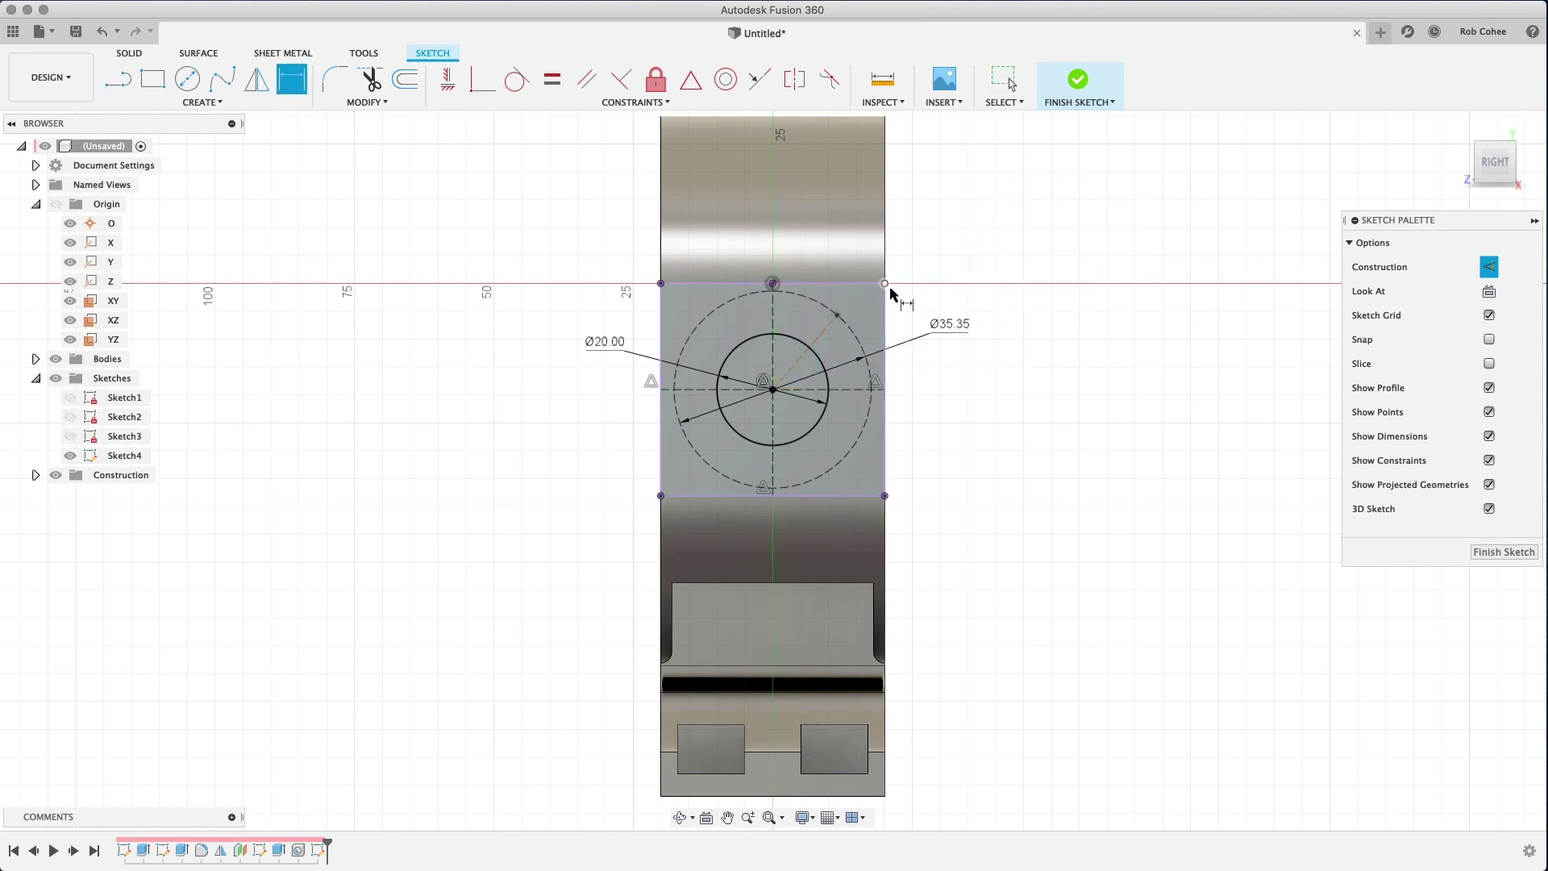
pyautogui.click(811, 346)
pyautogui.click(773, 324)
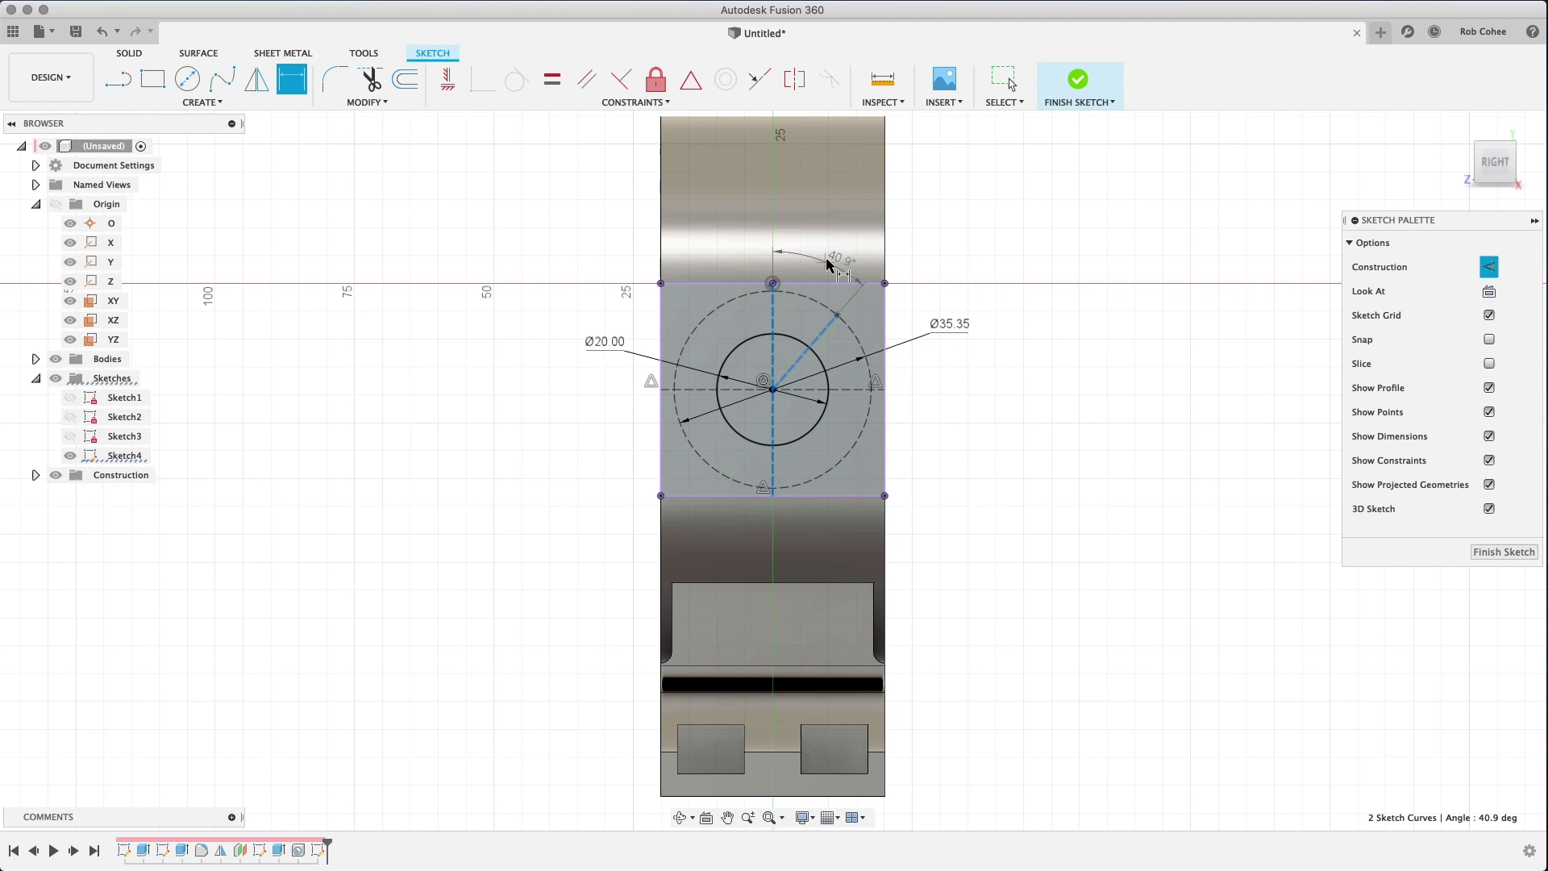
pyautogui.click(844, 223)
pyautogui.write('45')
pyautogui.press('Return')
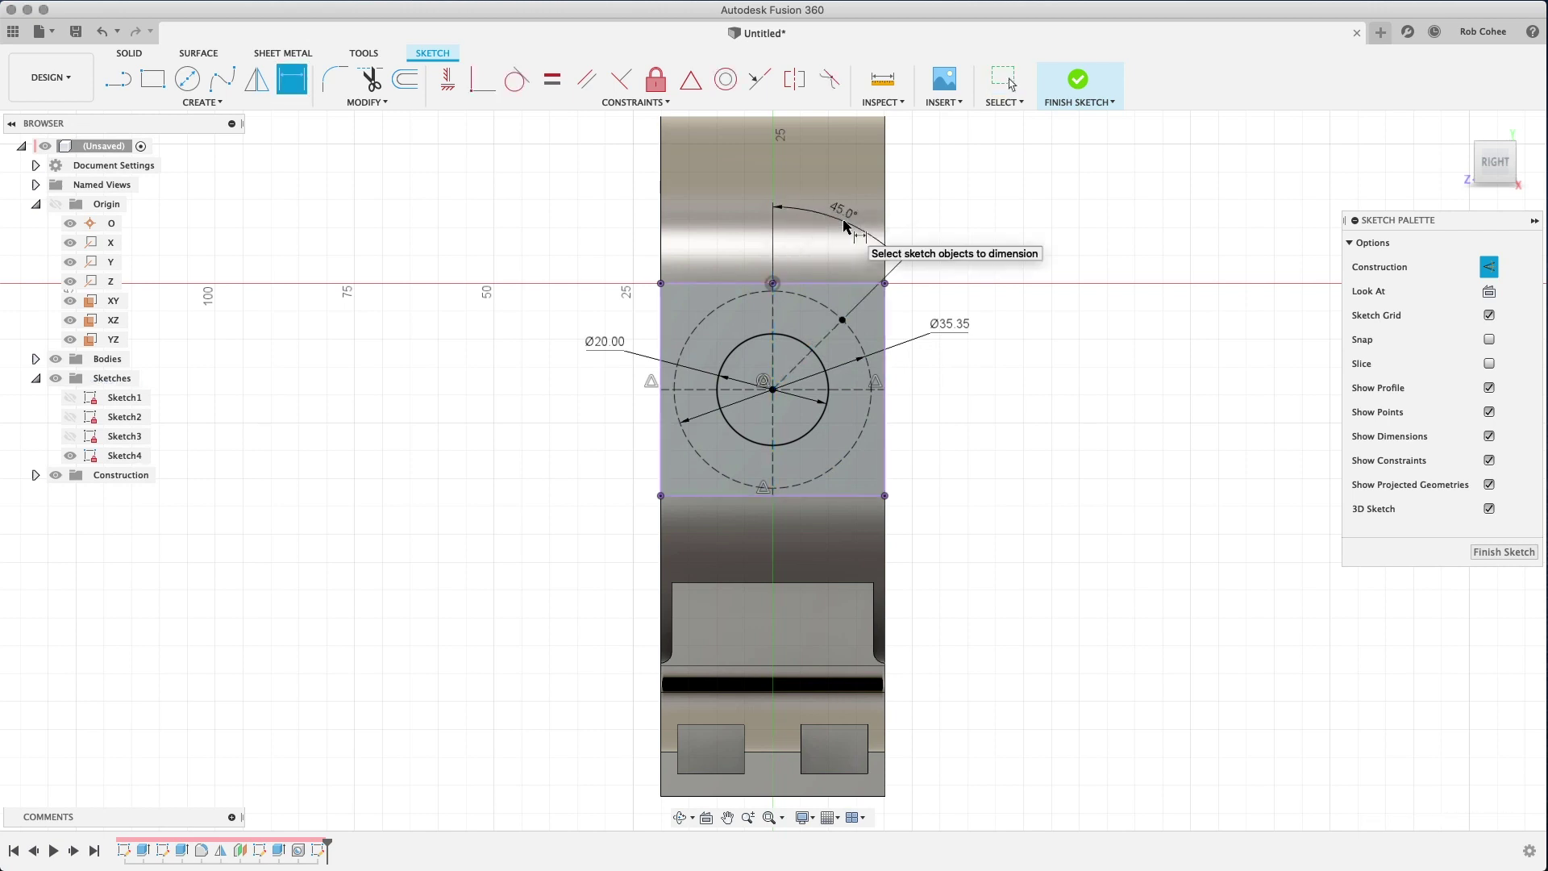
pyautogui.rightClick(428, 351)
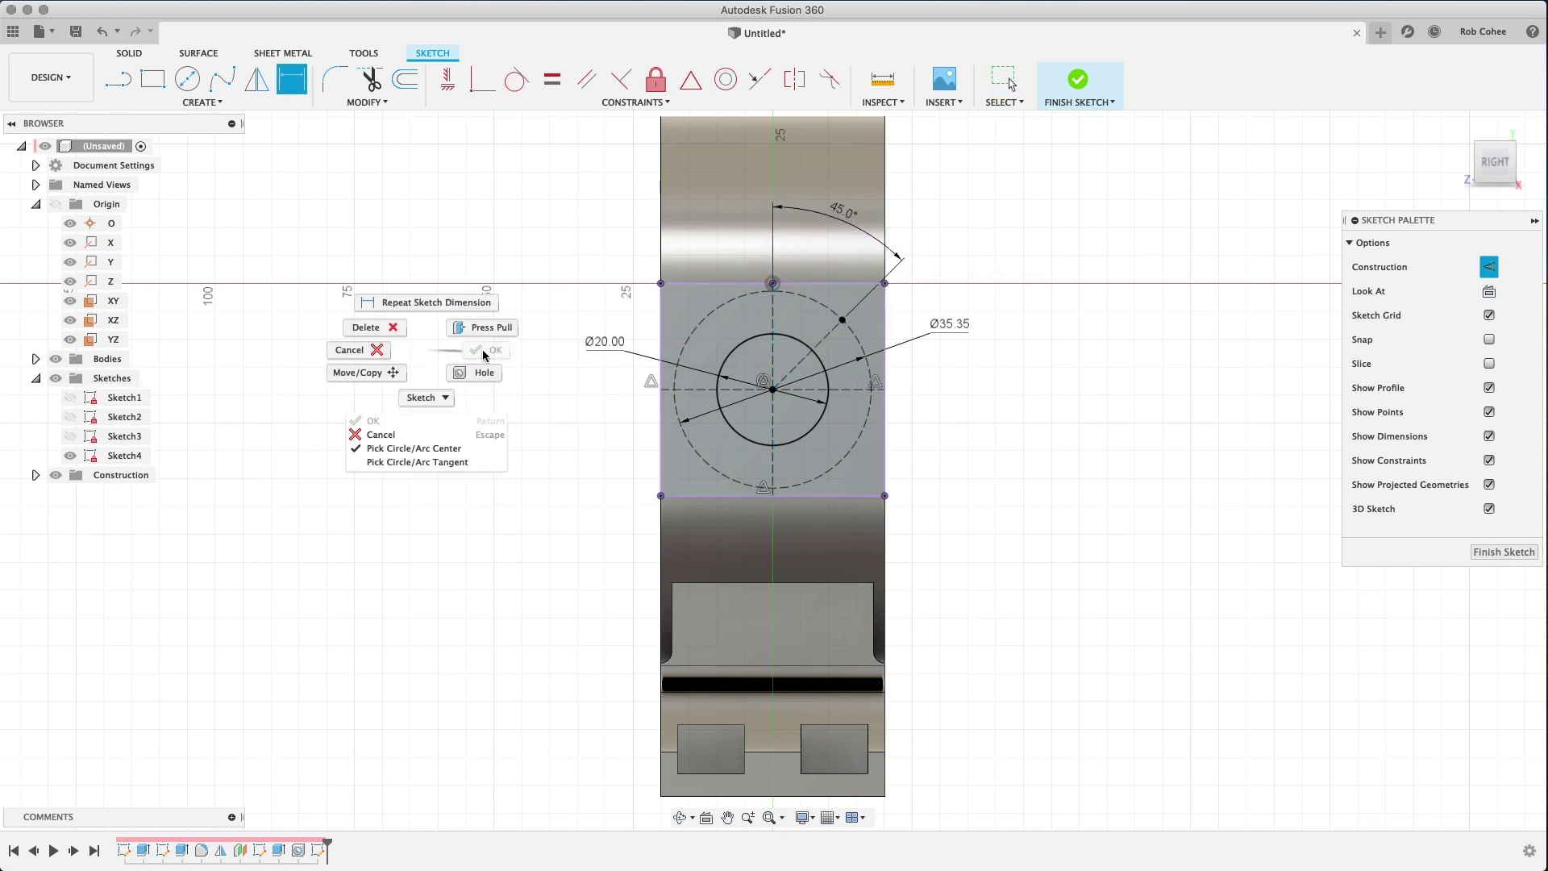
pyautogui.click(351, 355)
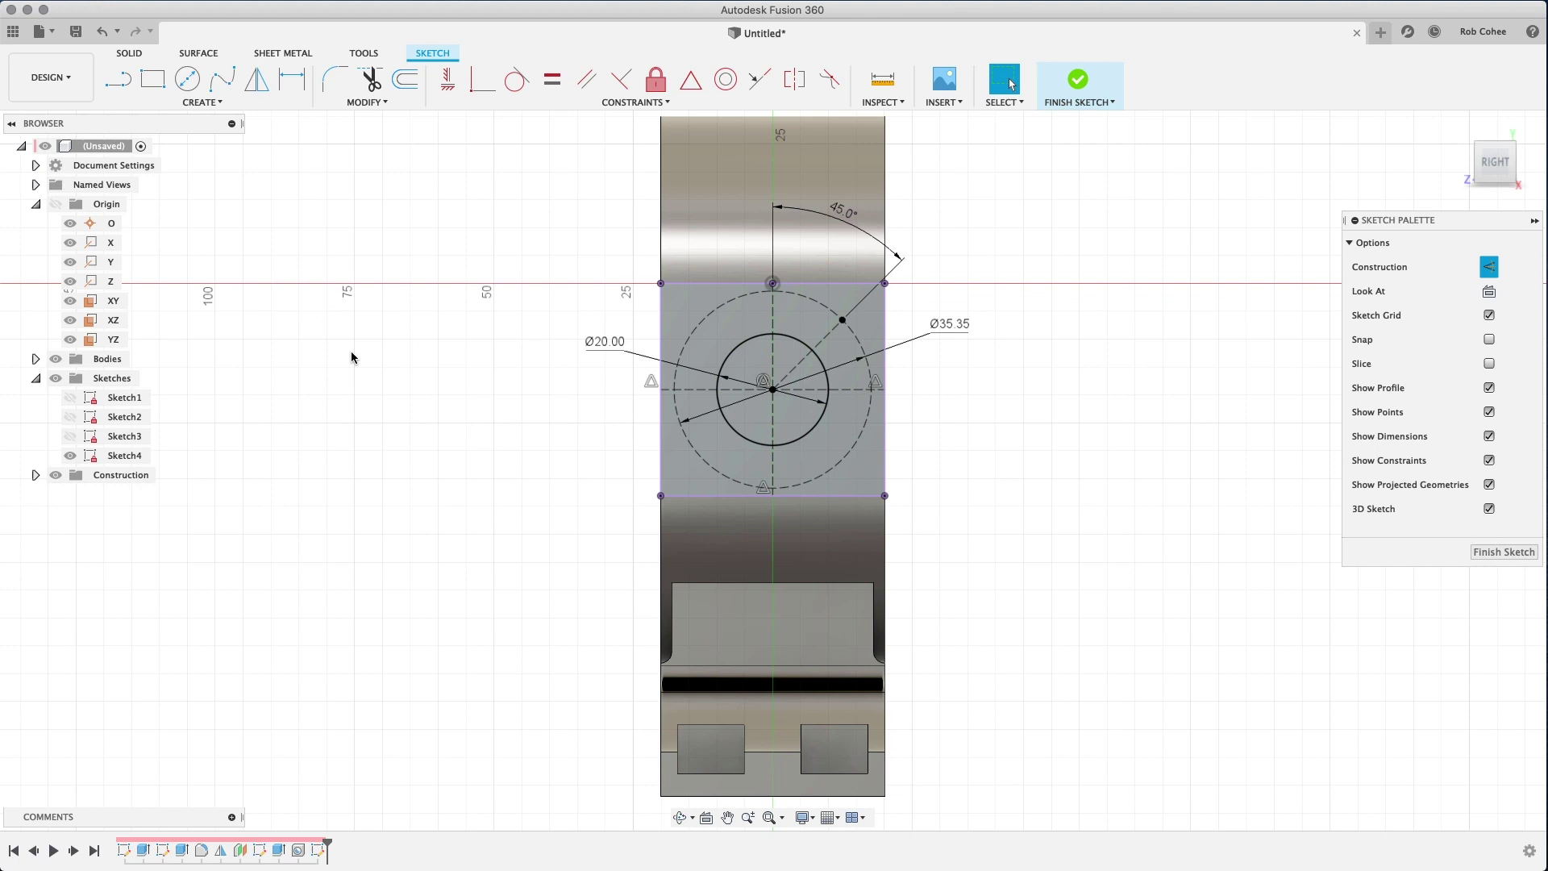
# Circular-pattern the 45° point four times around the circle centre, then finish the sketch
pyautogui.click(201, 101)
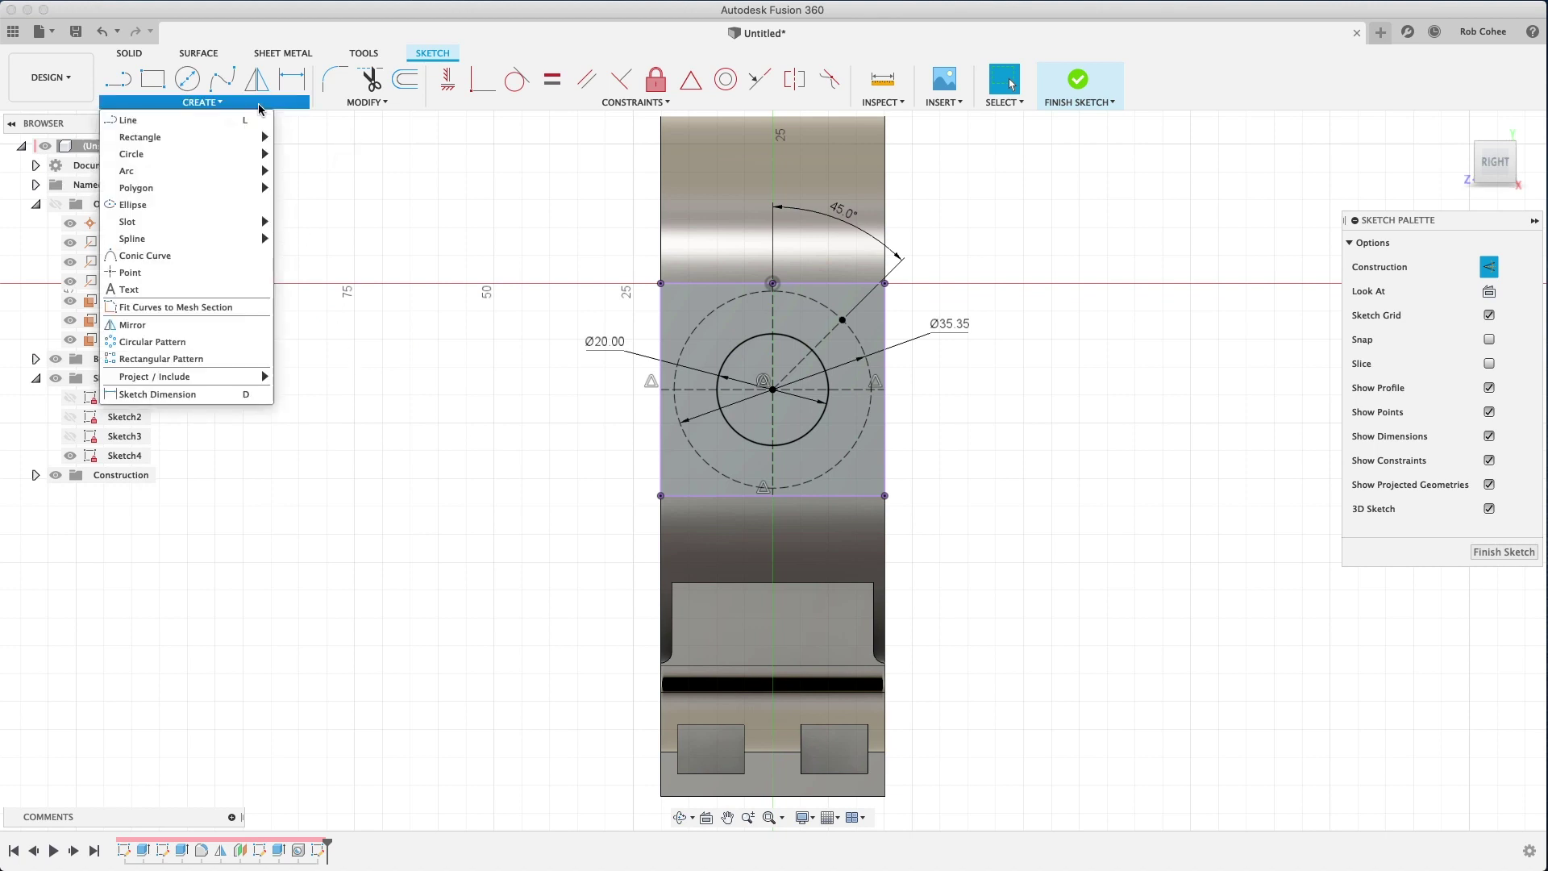
pyautogui.click(177, 341)
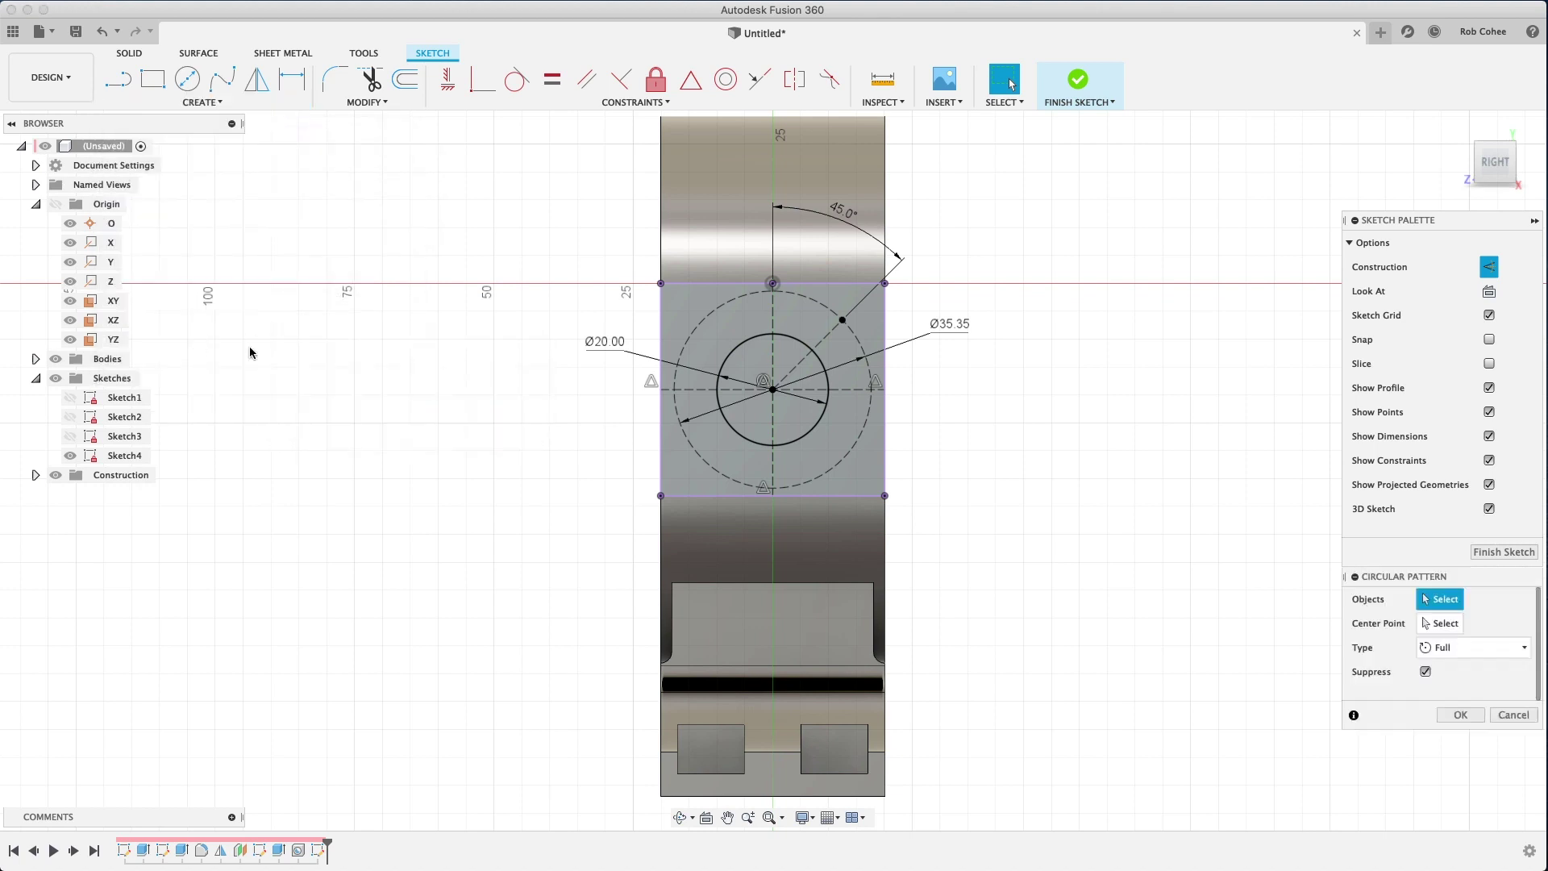
pyautogui.click(842, 321)
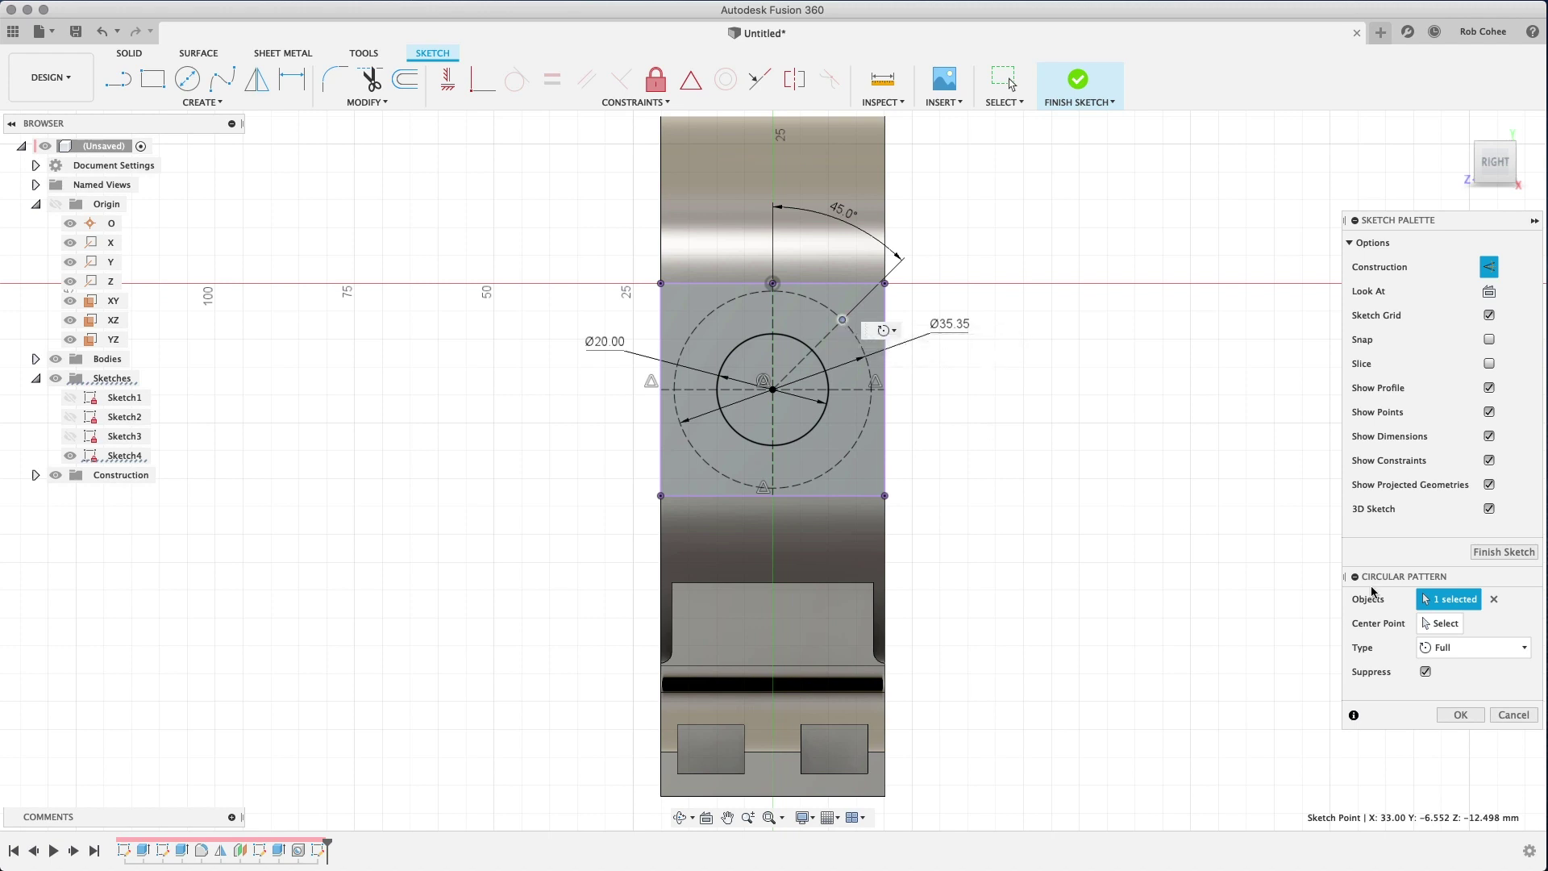
pyautogui.click(1442, 625)
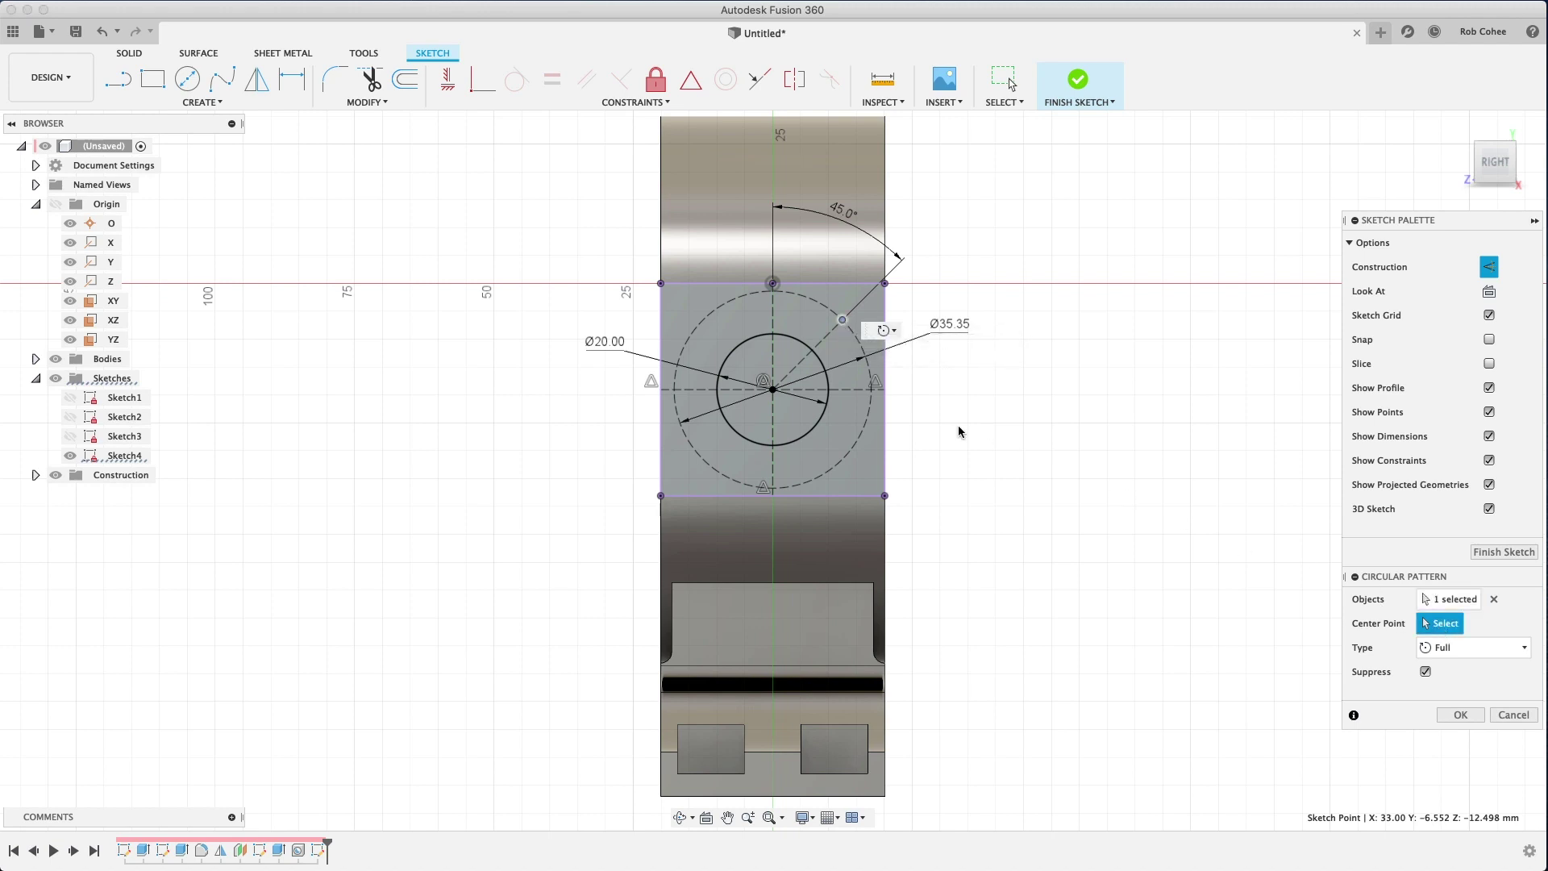
pyautogui.click(772, 390)
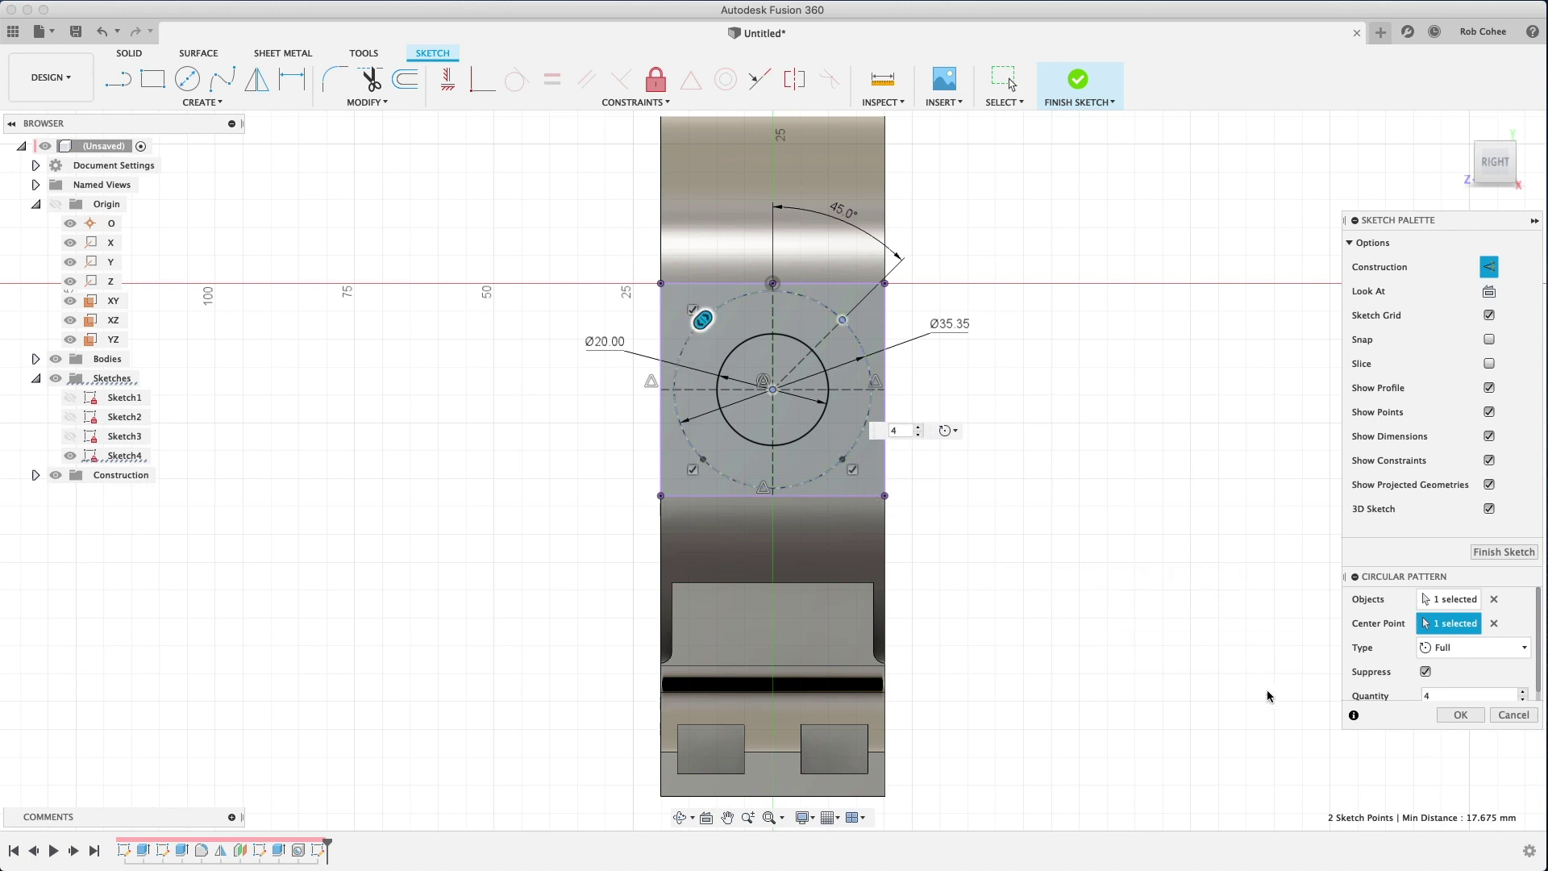
pyautogui.click(1456, 715)
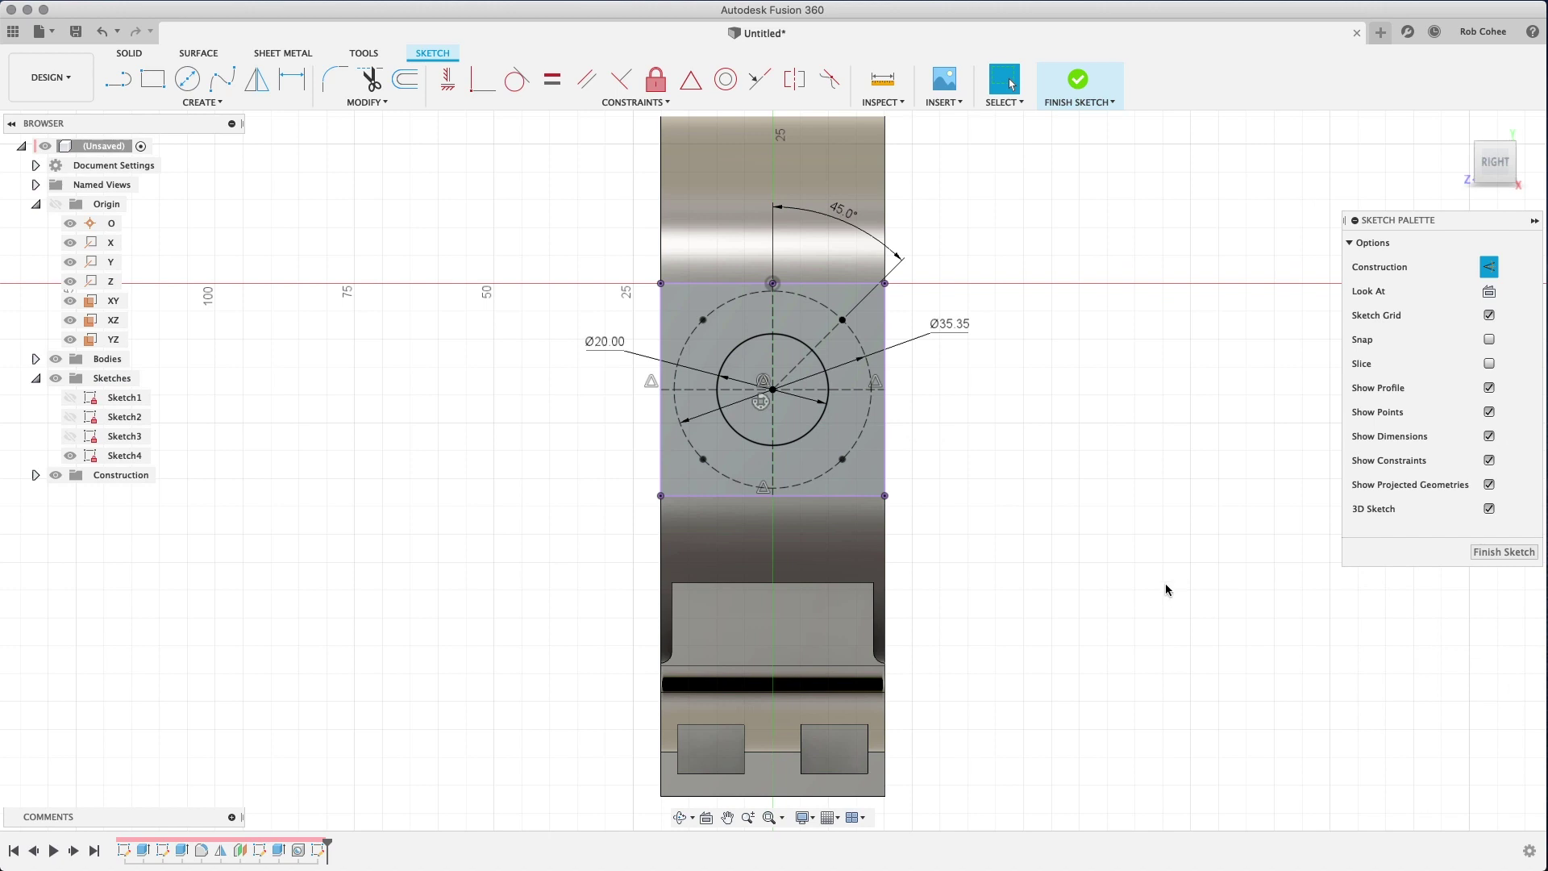
pyautogui.click(1079, 79)
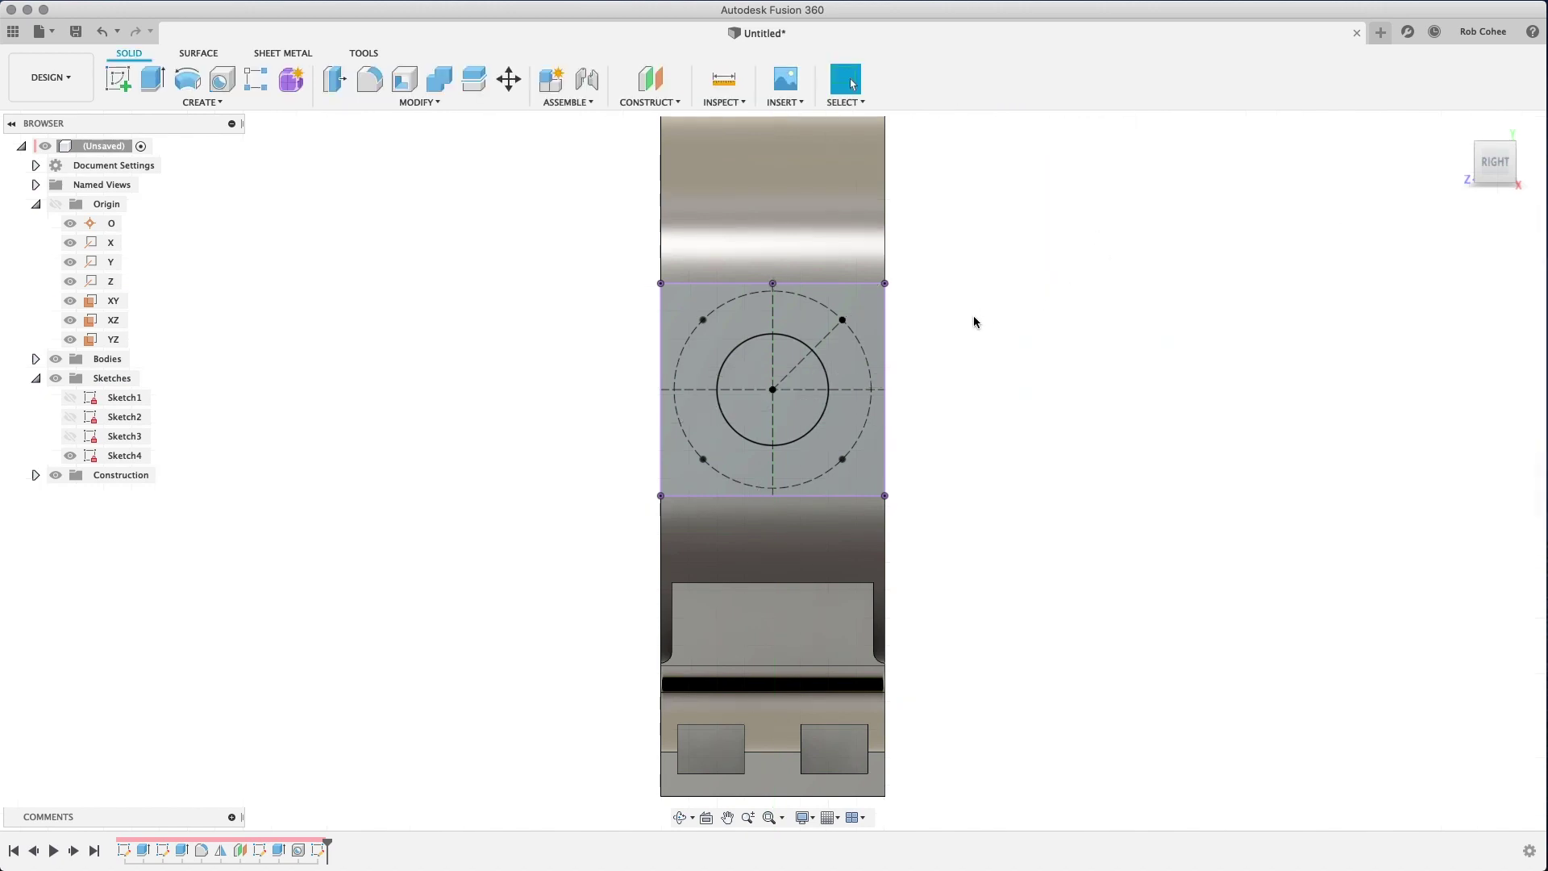
# Extrude-cut the 20 mm circle through the entire part using an All extent
pyautogui.keyDown('shift'); pyautogui.moveTo(974, 317); pyautogui.dragTo(1023, 339, button='middle'); pyautogui.keyUp('shift')
pyautogui.press('e')
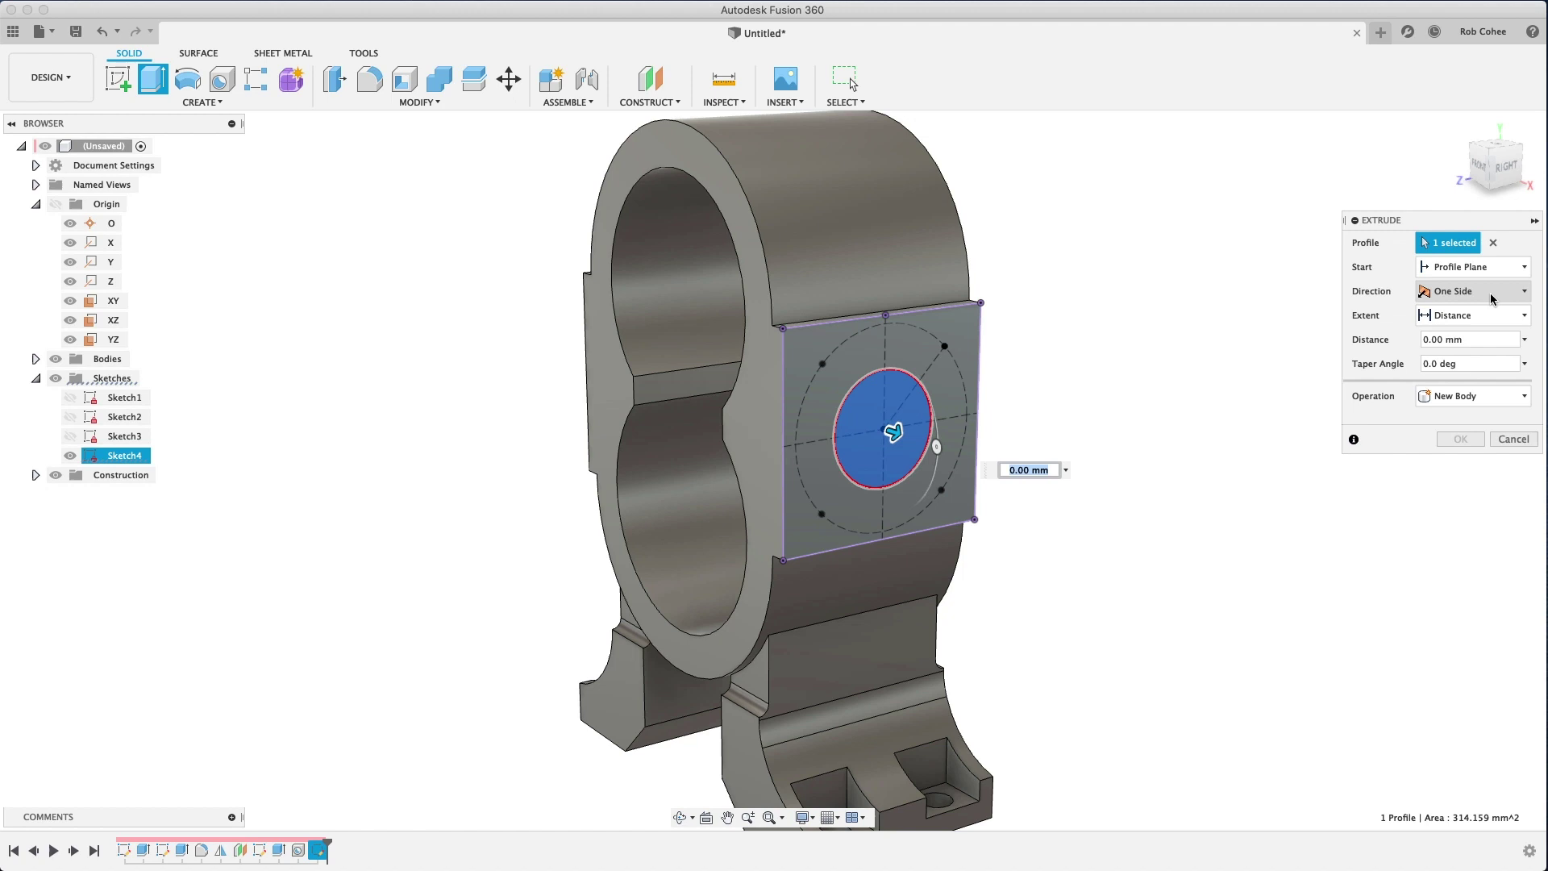
pyautogui.click(1473, 395)
pyautogui.click(1461, 442)
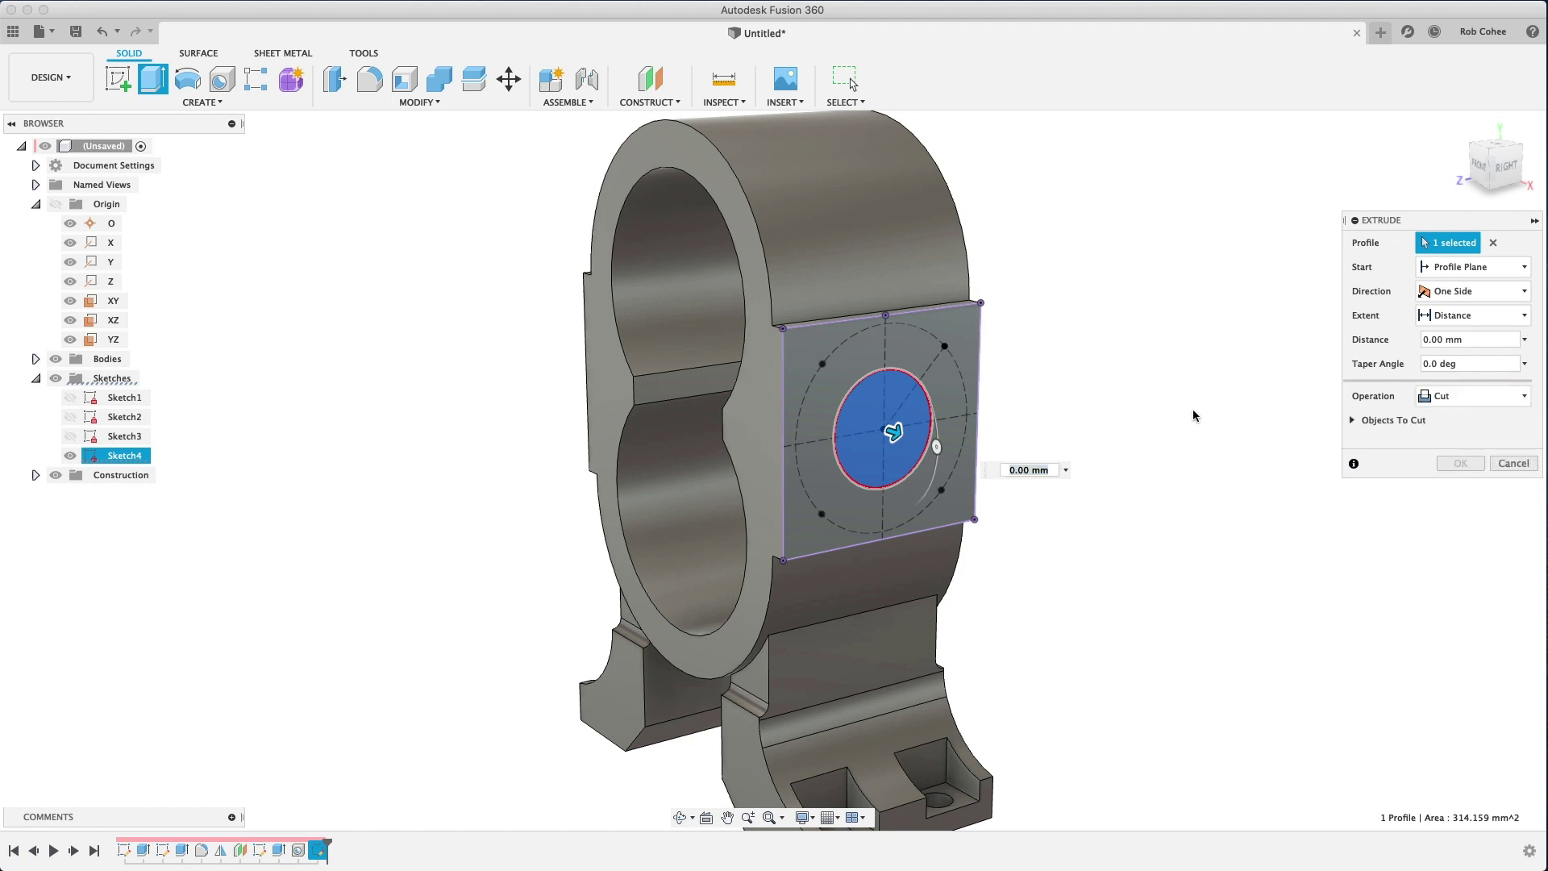
pyautogui.moveTo(895, 433); pyautogui.dragTo(630, 381)
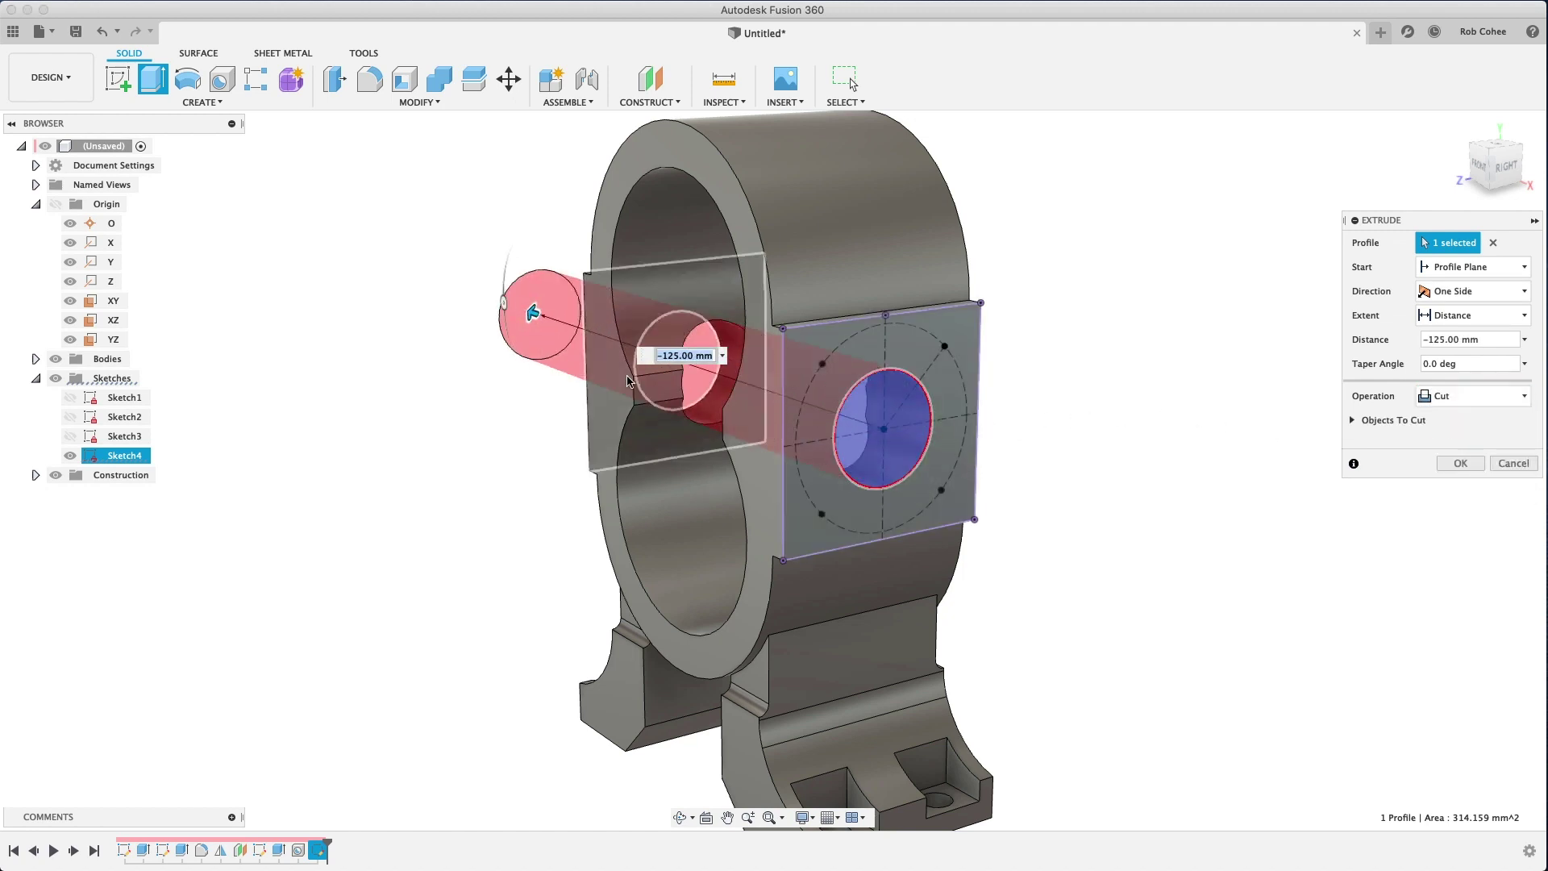
pyautogui.click(1474, 314)
pyautogui.click(1473, 370)
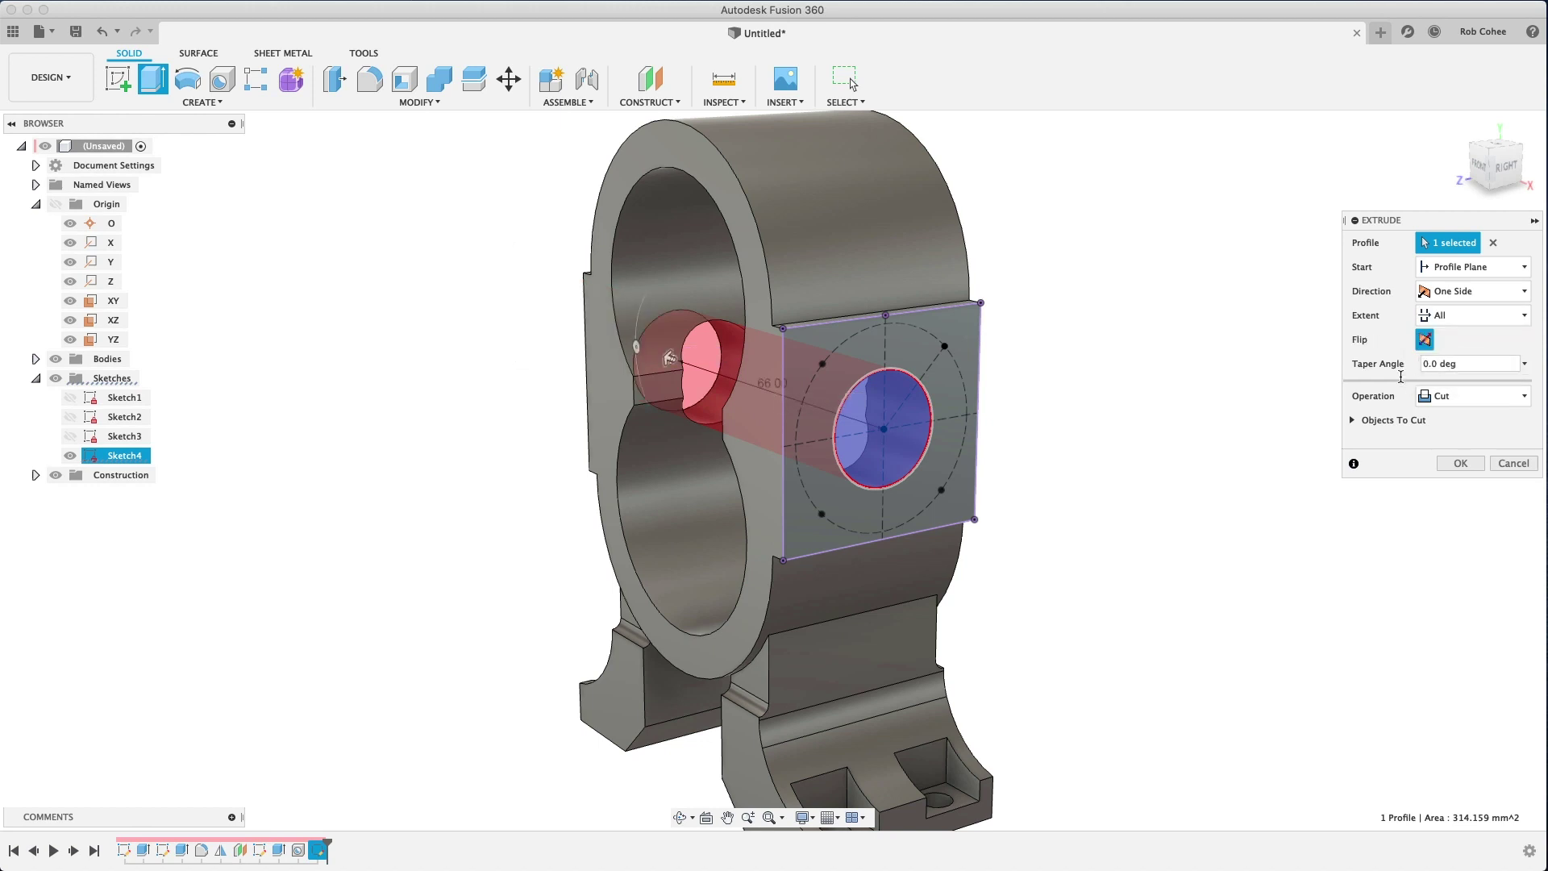
pyautogui.press('Return')
pyautogui.moveTo(1103, 613); pyautogui.dragTo(1098, 550, button='middle')
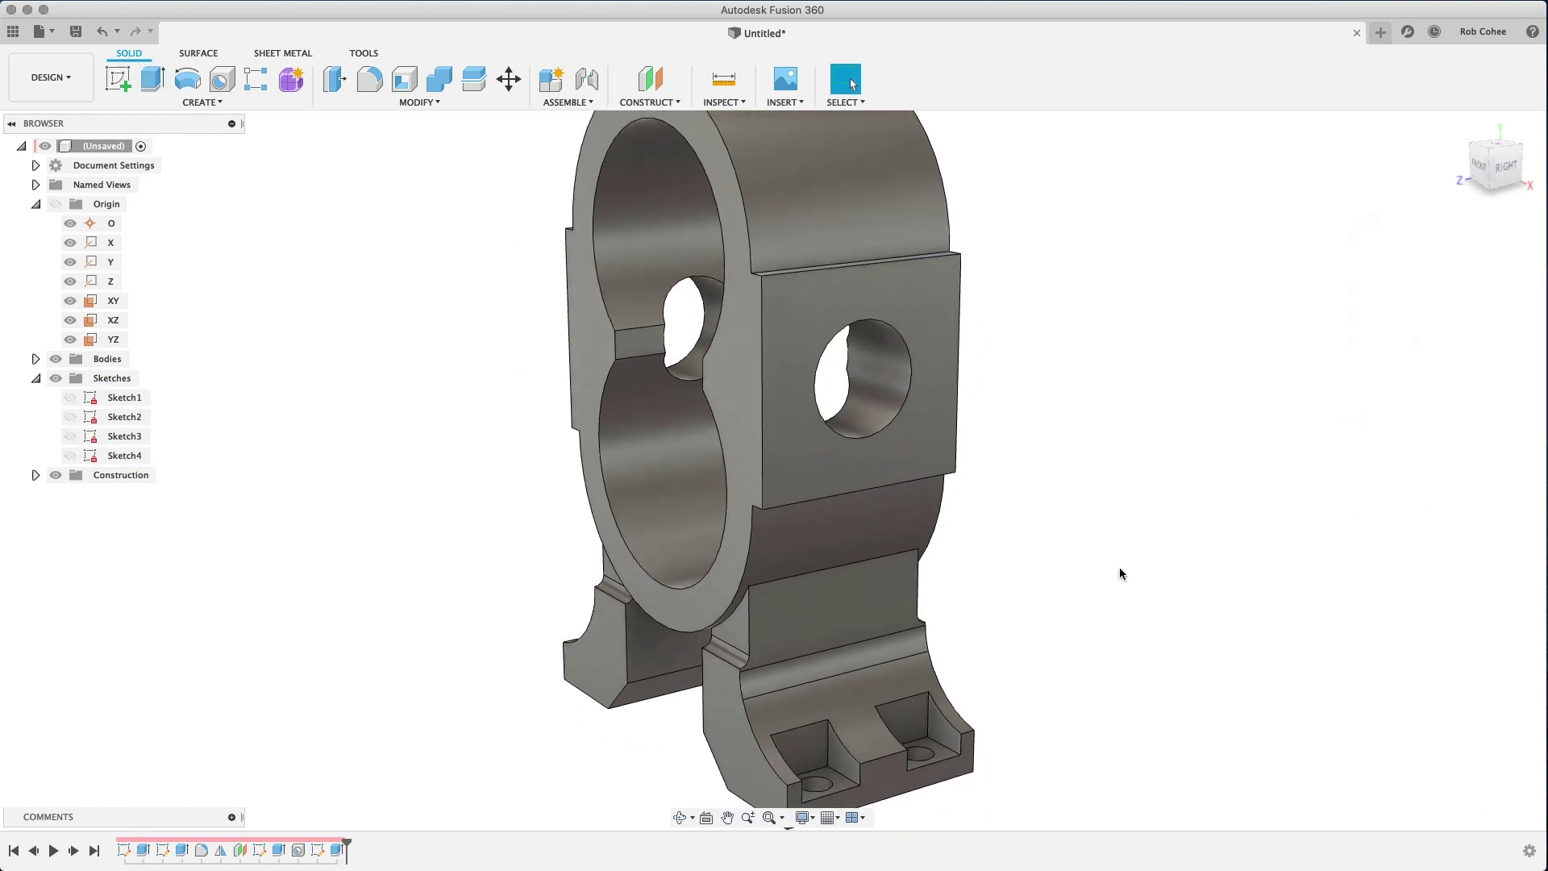
# Show Sketch4 and place holes at its four patterned points
pyautogui.click(69, 457)
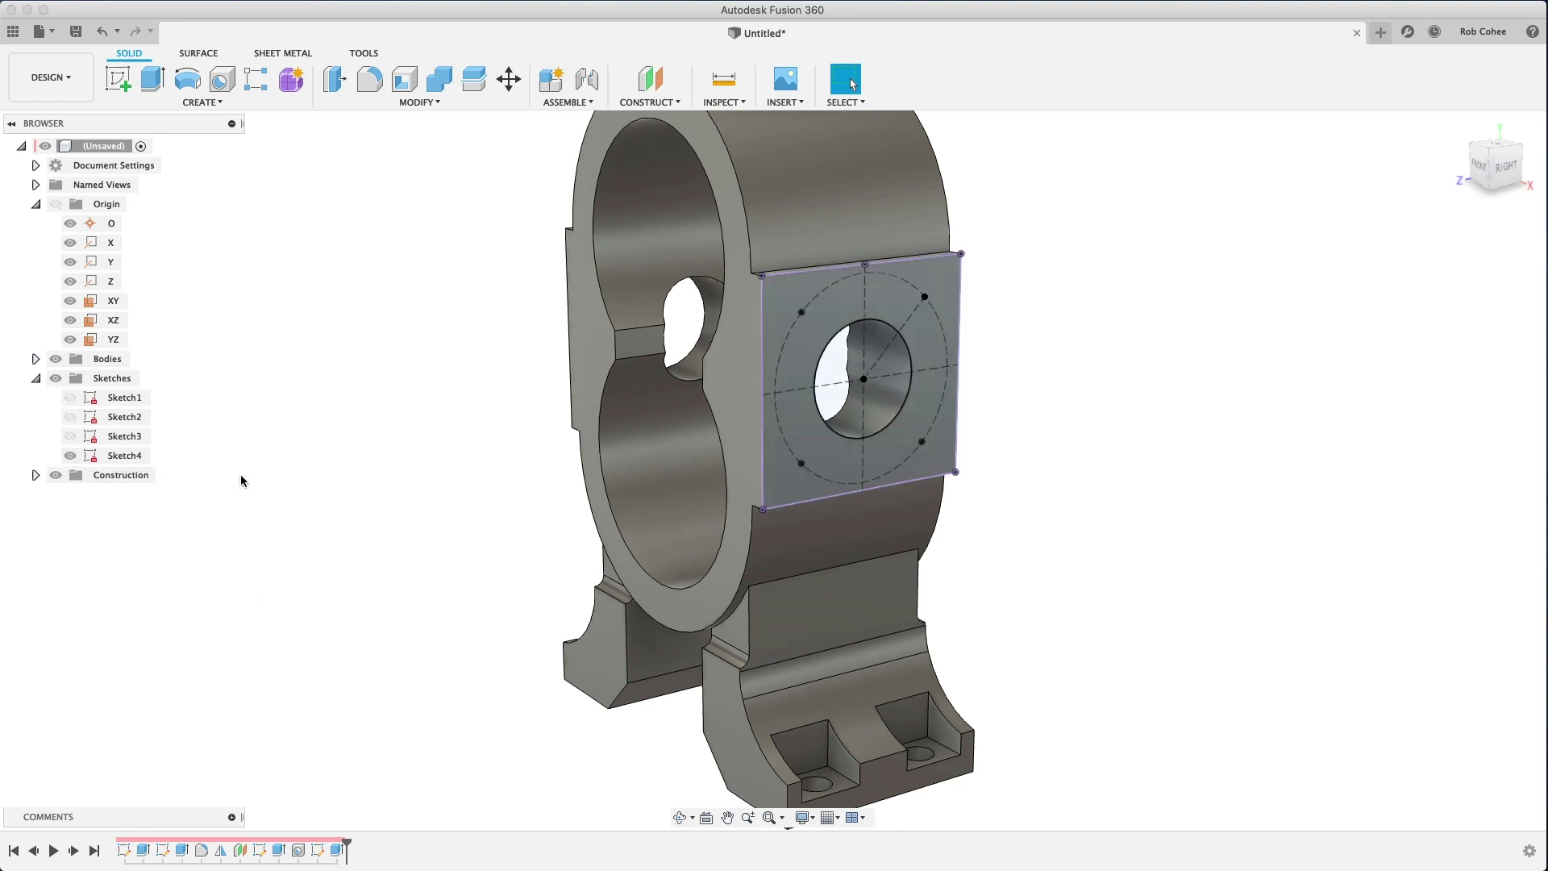
pyautogui.click(222, 78)
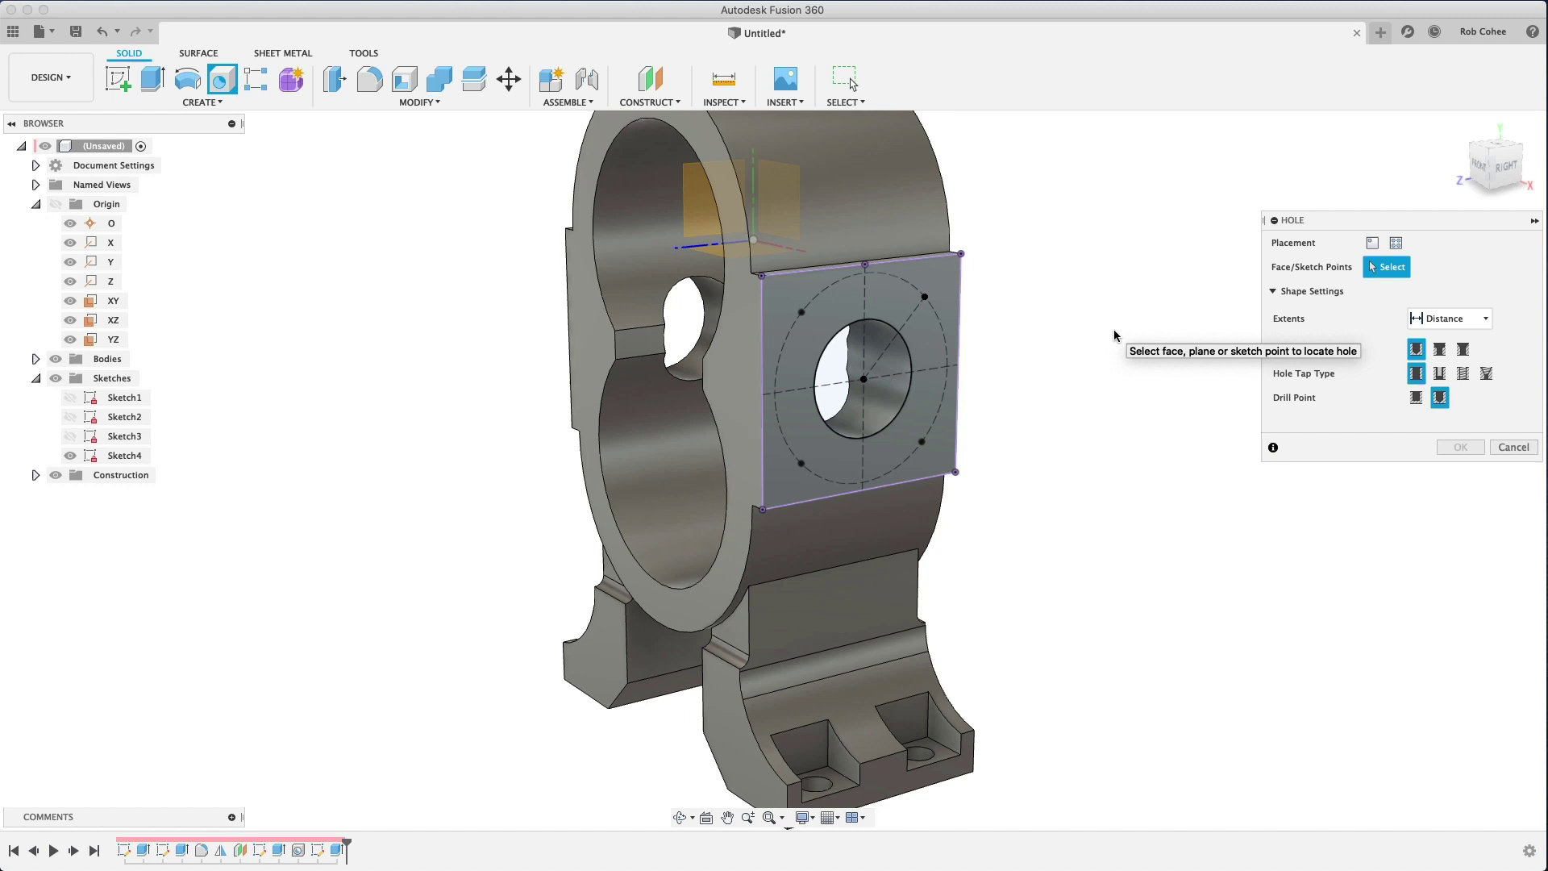
pyautogui.click(802, 312)
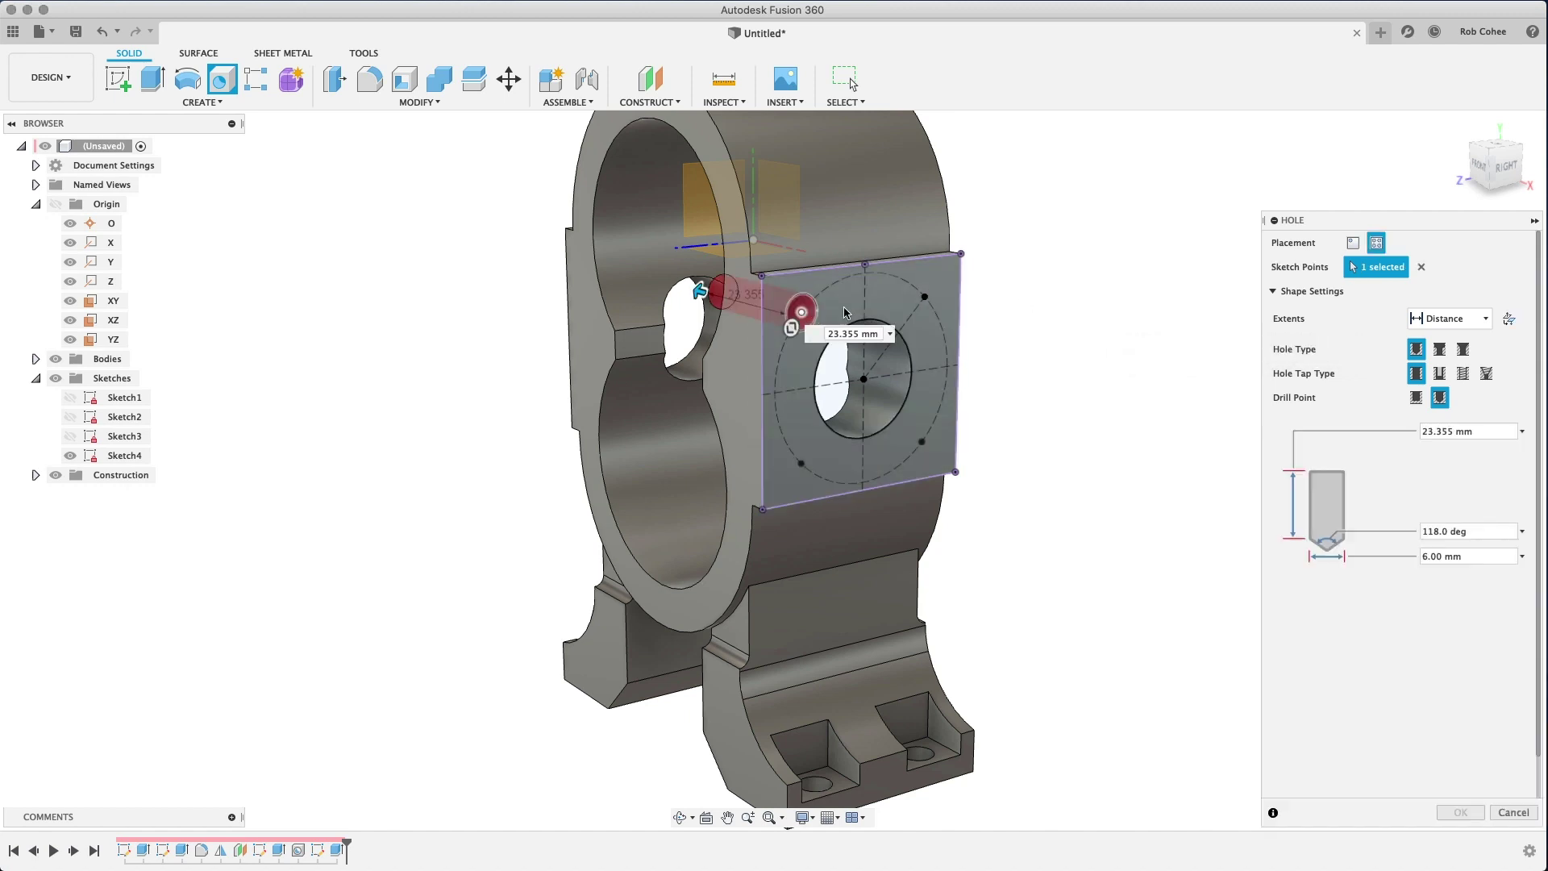
pyautogui.click(925, 297)
pyautogui.click(921, 442)
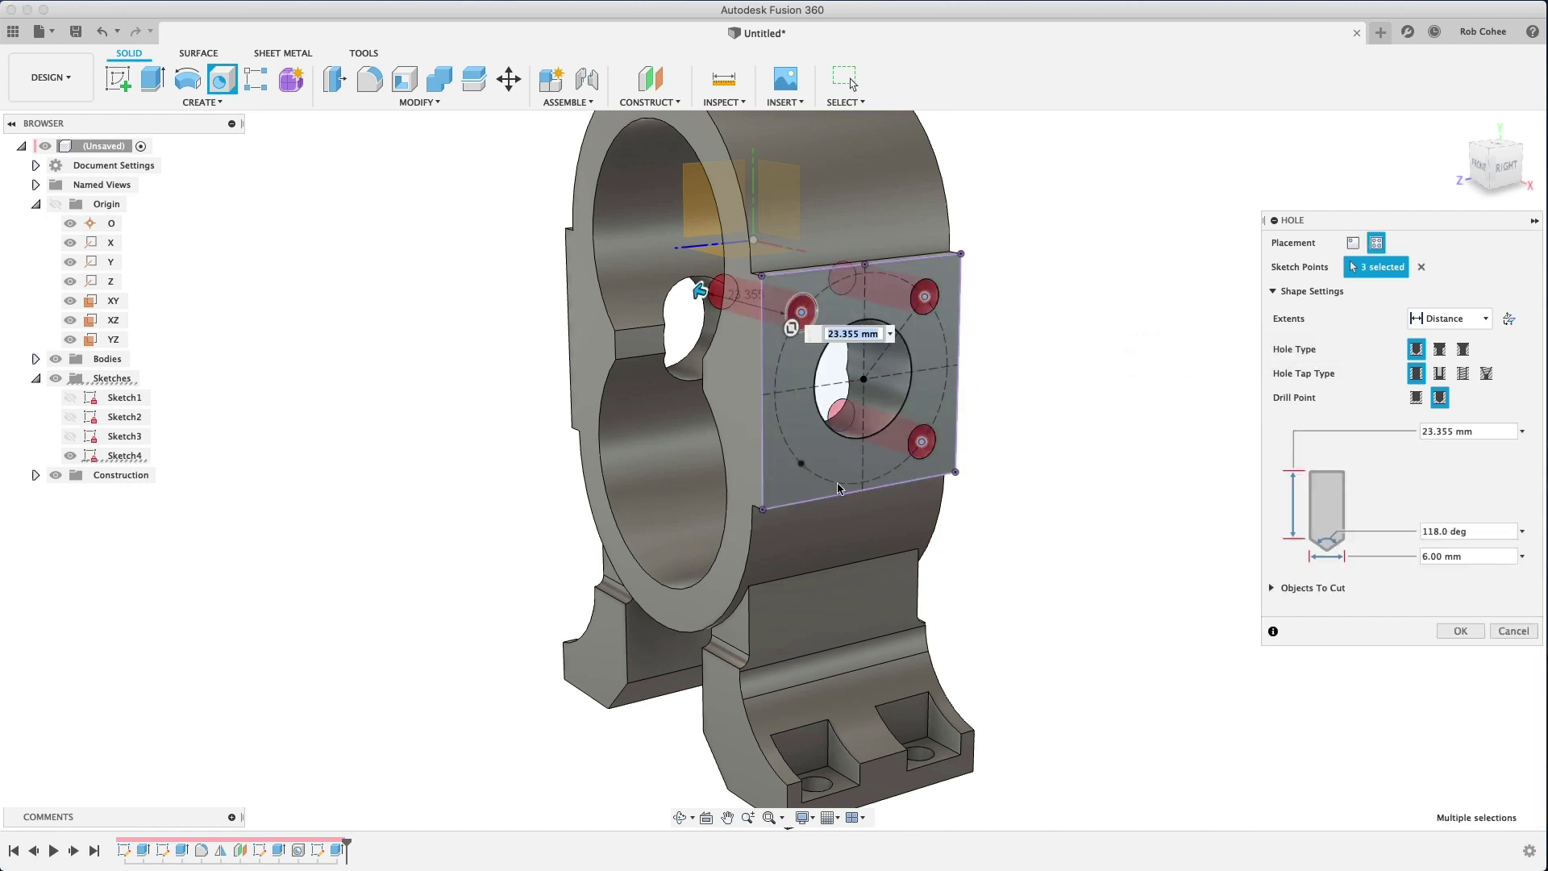
pyautogui.click(801, 464)
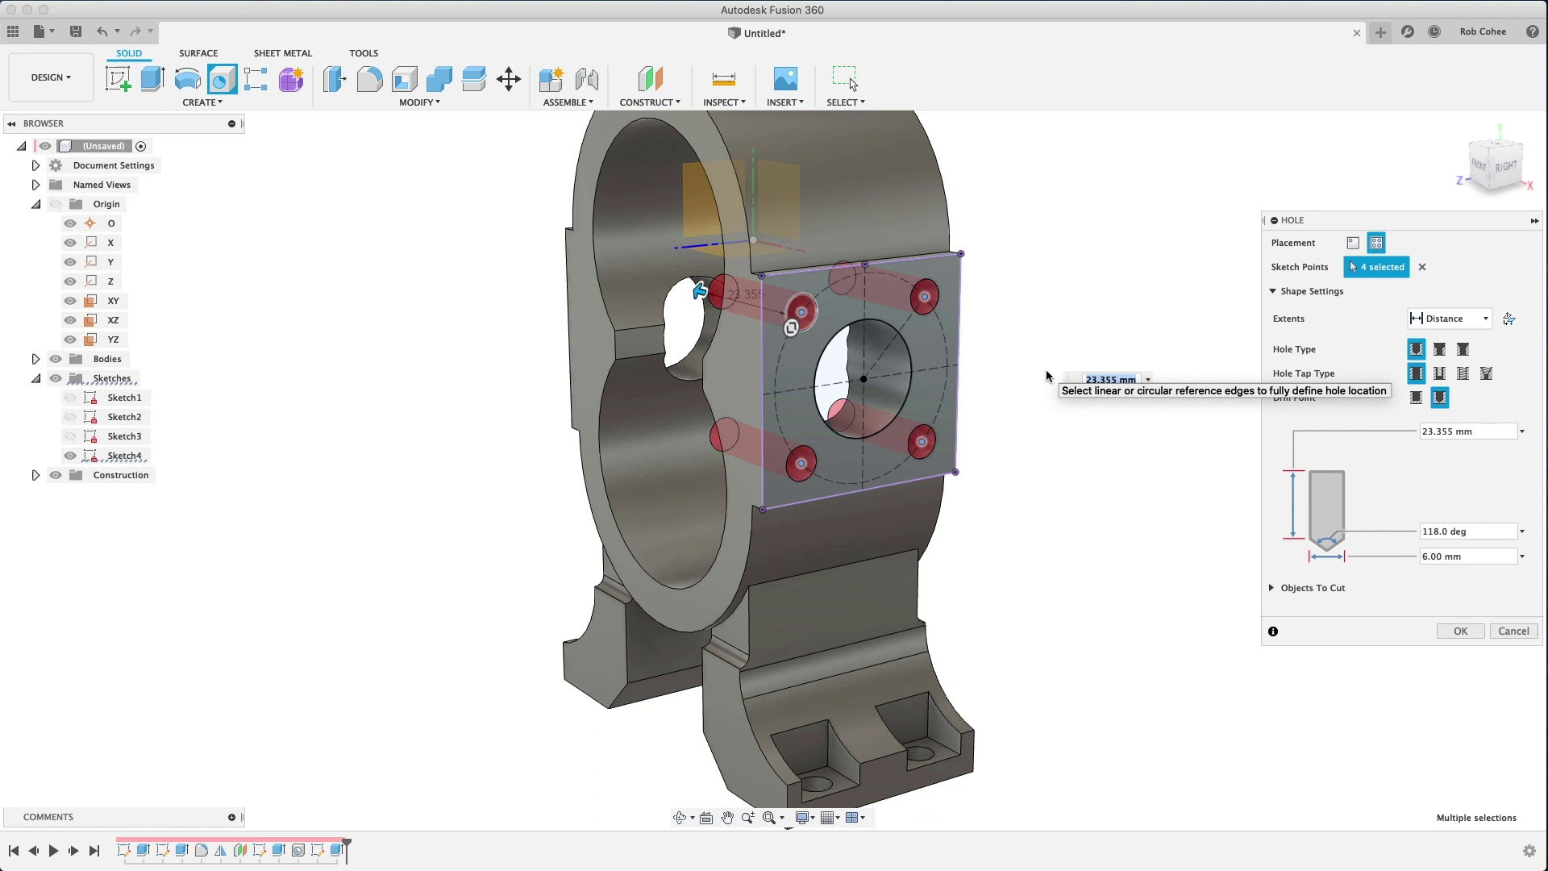
# Make the holes tapped, 5.0 mm M5x0.5, 6 mm deep, and create them
pyautogui.click(1462, 373)
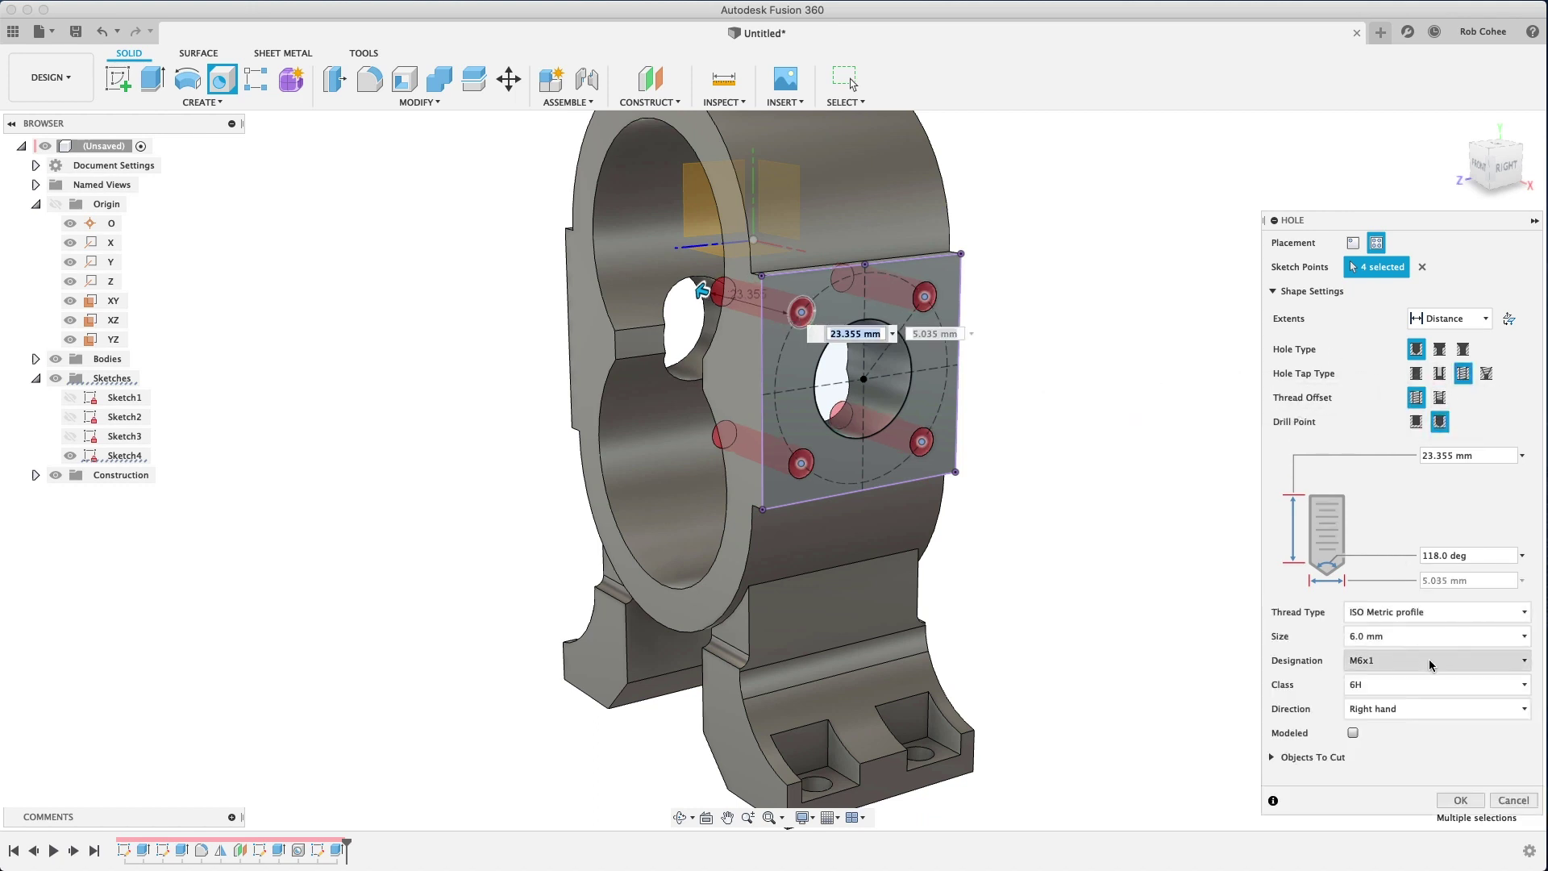
pyautogui.click(1406, 660)
pyautogui.click(1407, 637)
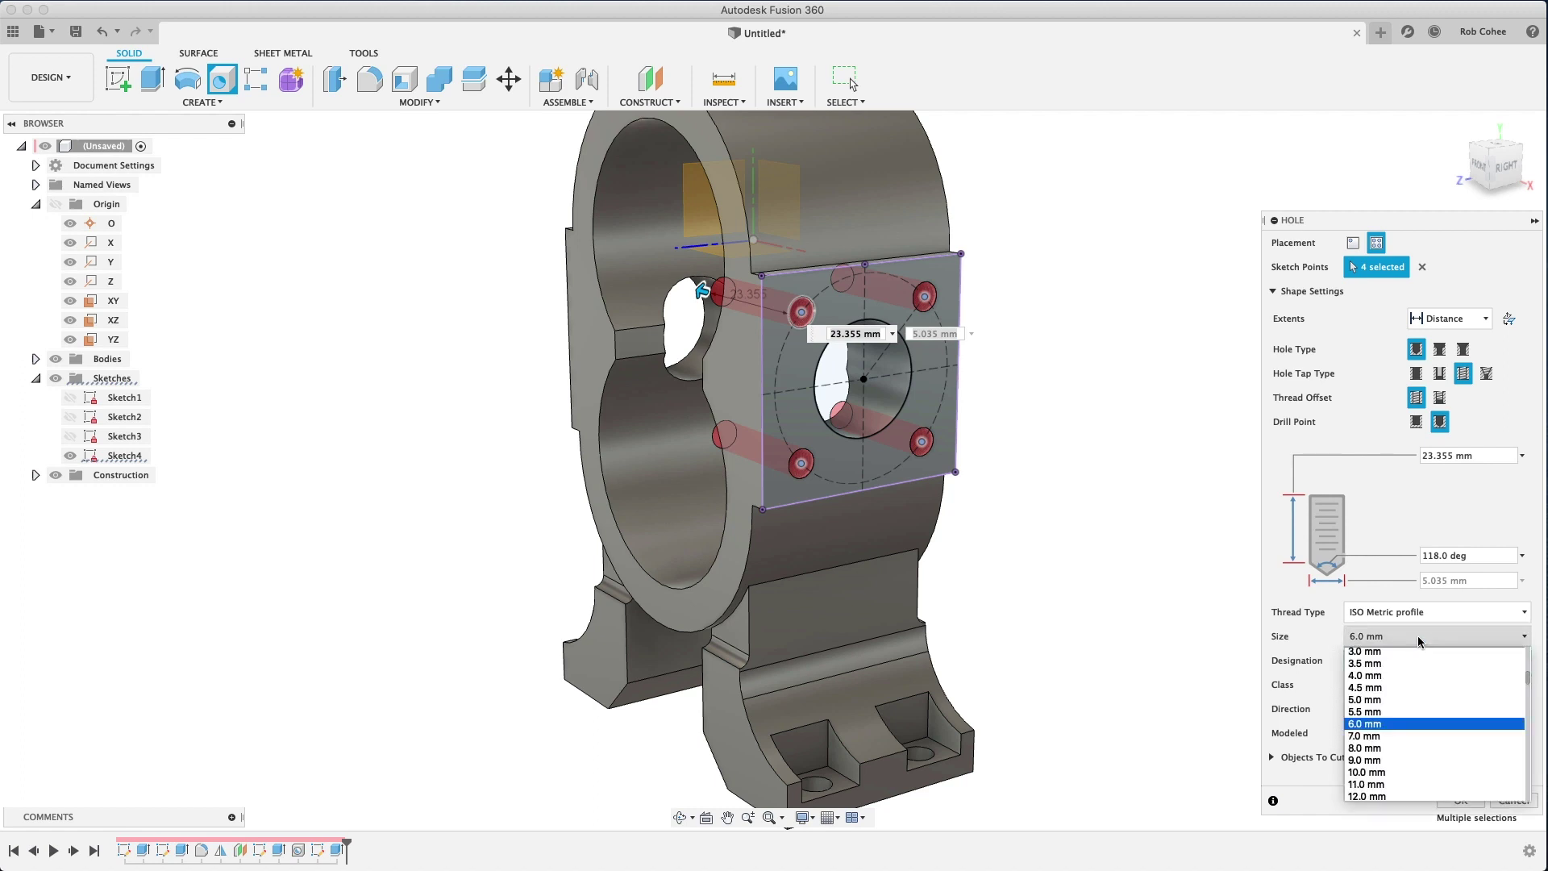
pyautogui.click(1380, 695)
pyautogui.click(1387, 660)
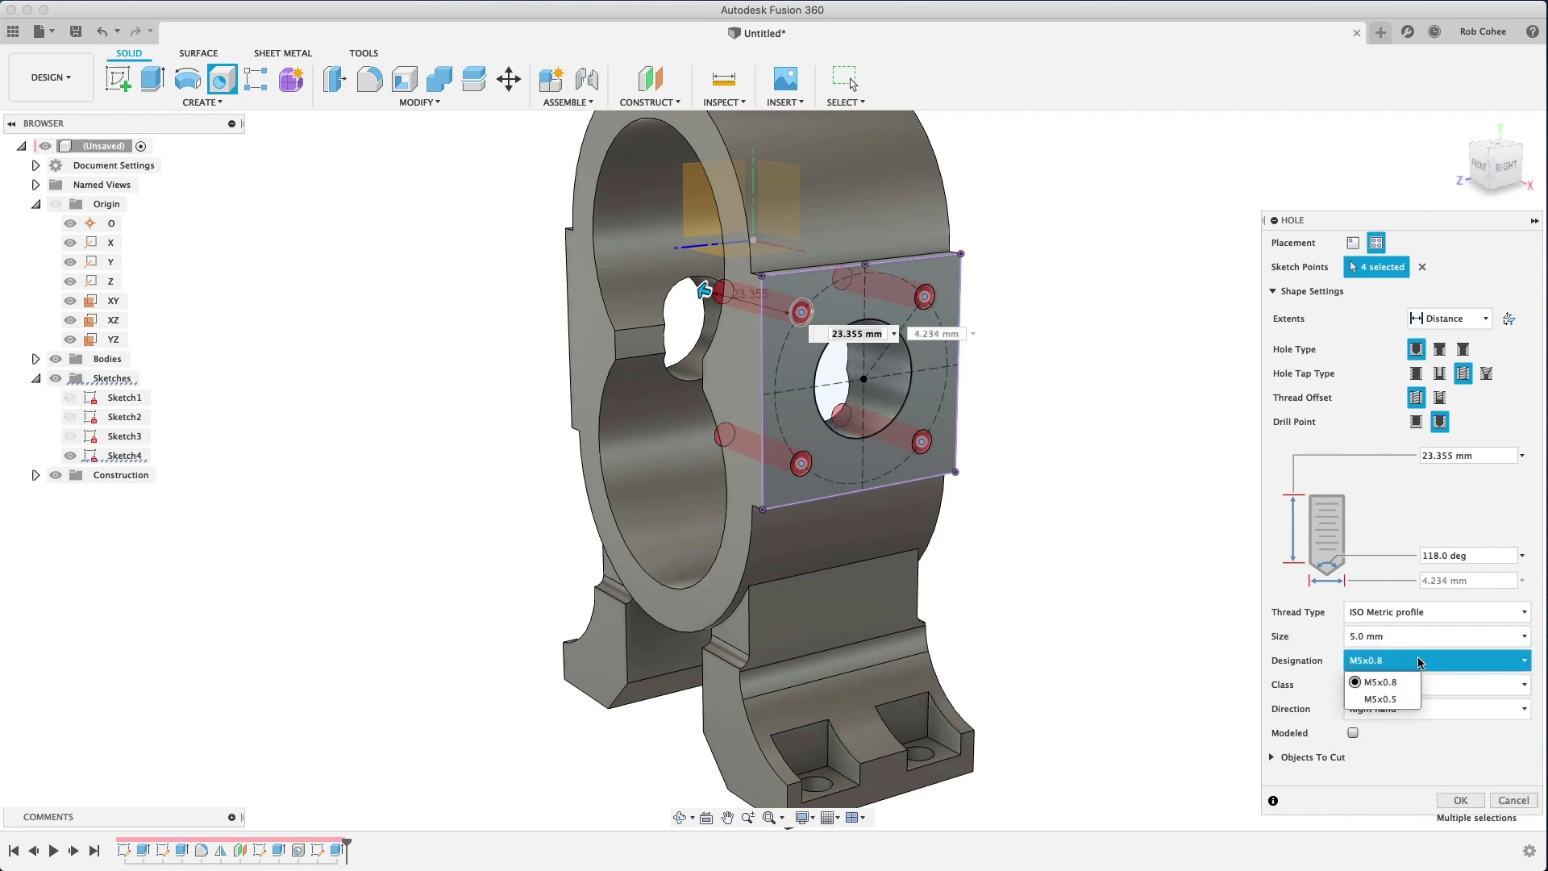
pyautogui.click(1401, 699)
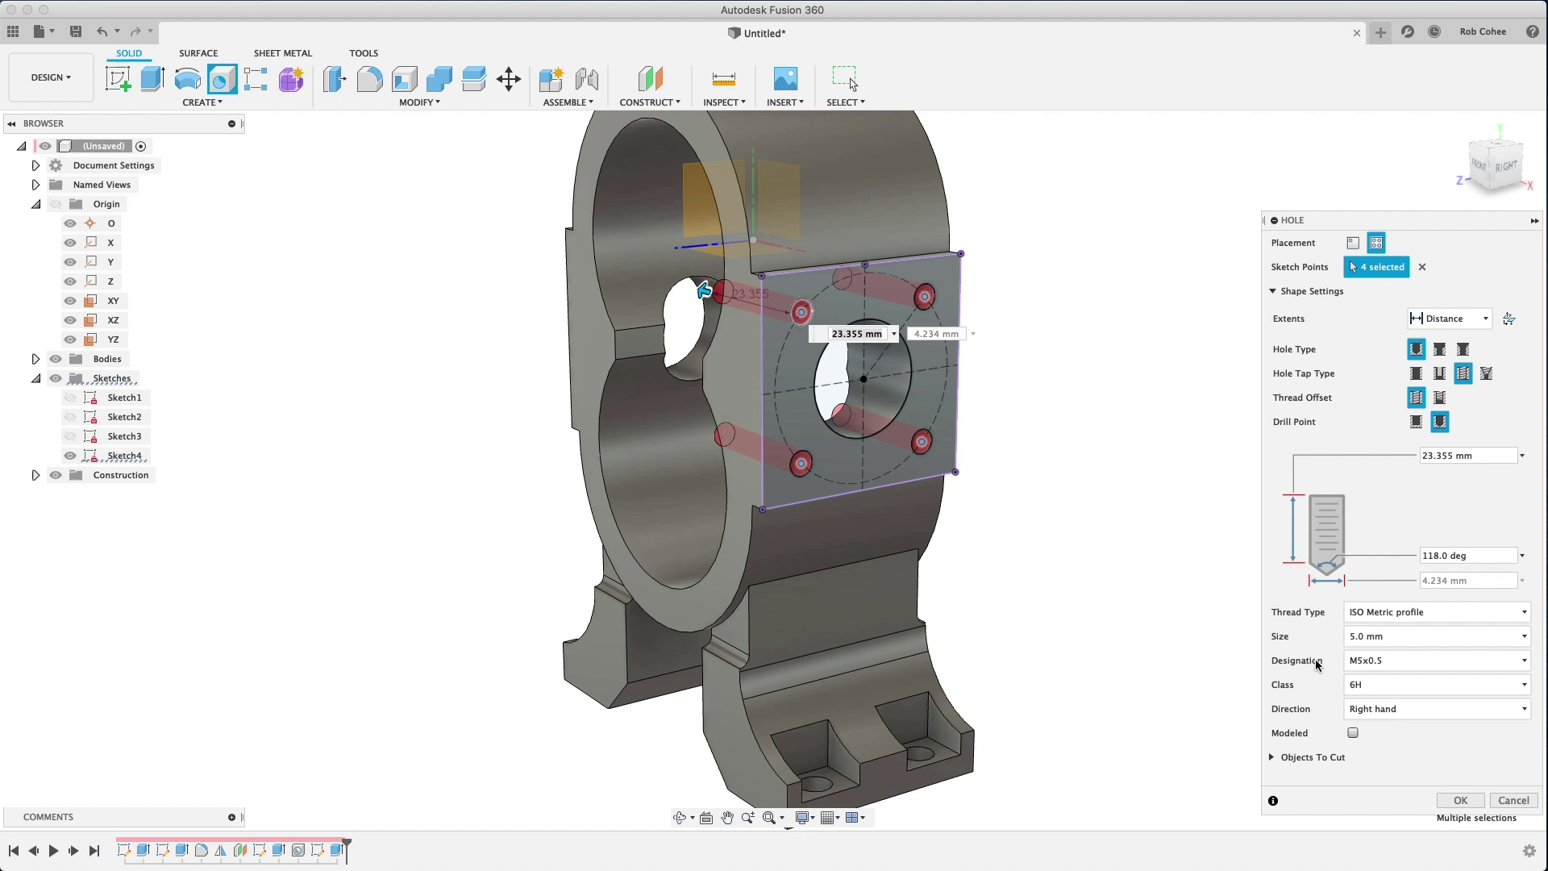
pyautogui.click(1447, 455)
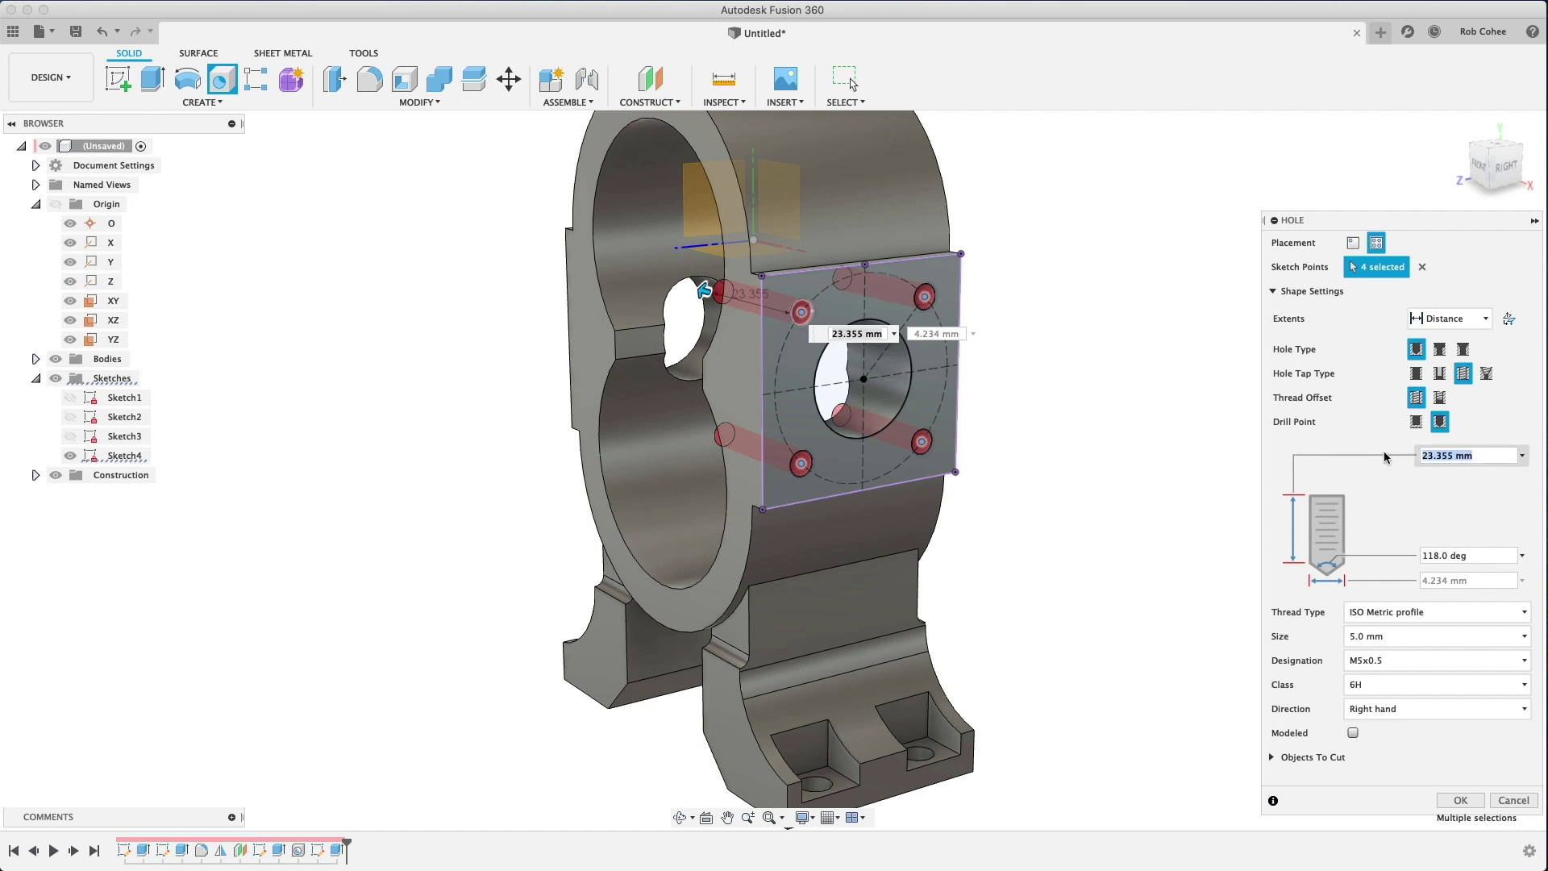
pyautogui.write('6')
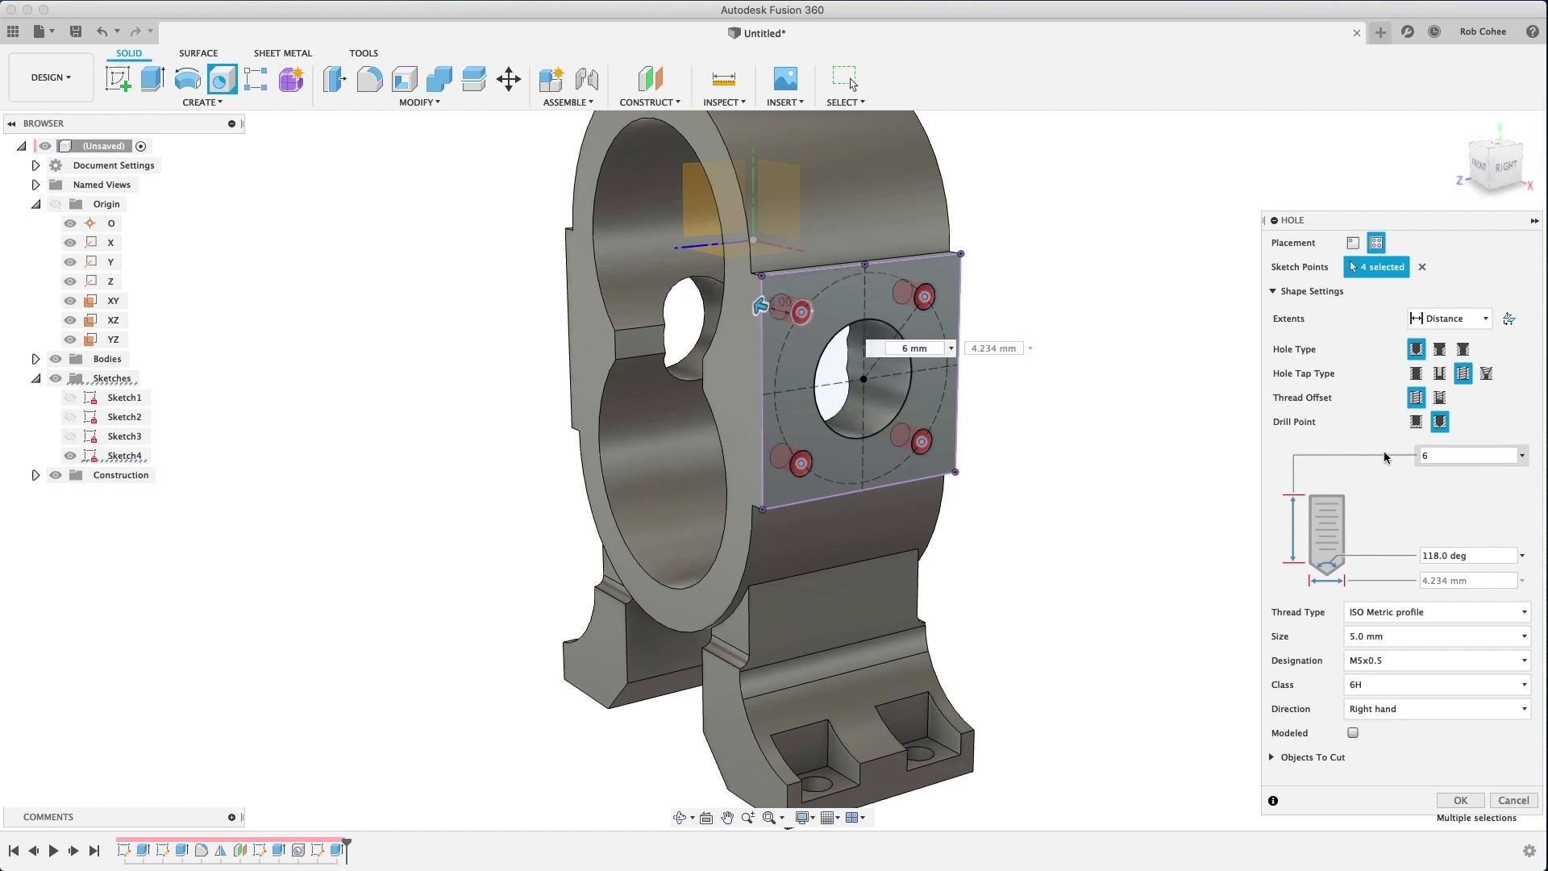
pyautogui.press('Return')
pyautogui.click(1458, 802)
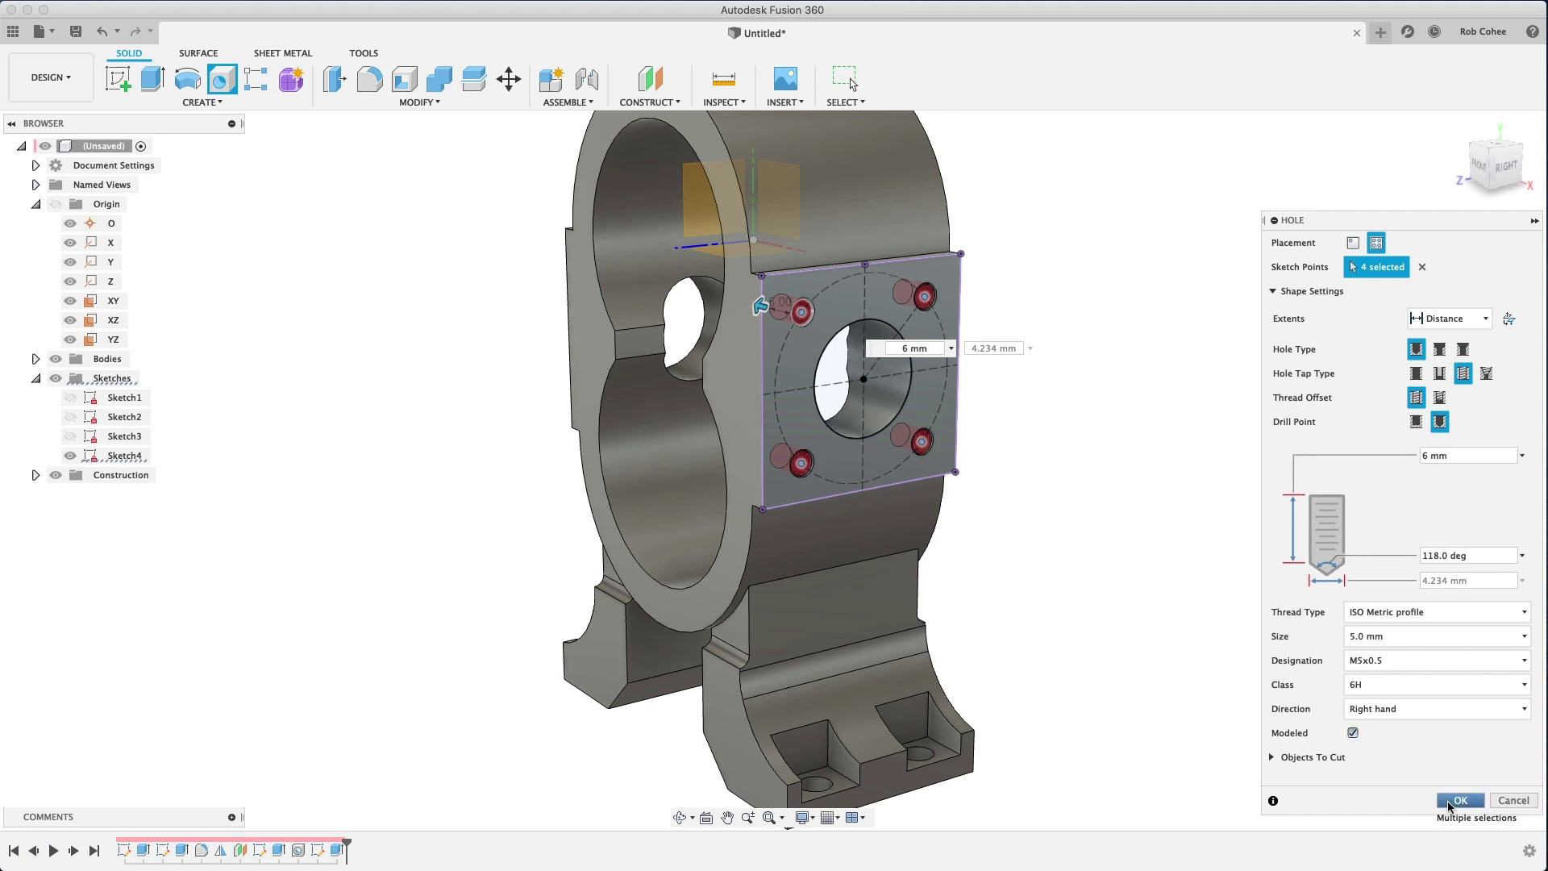
# Hide Sketch4, inspect the threaded holes up close, and reapply the hole feature unchanged
pyautogui.click(70, 455)
pyautogui.scroll(10, 927, 435)
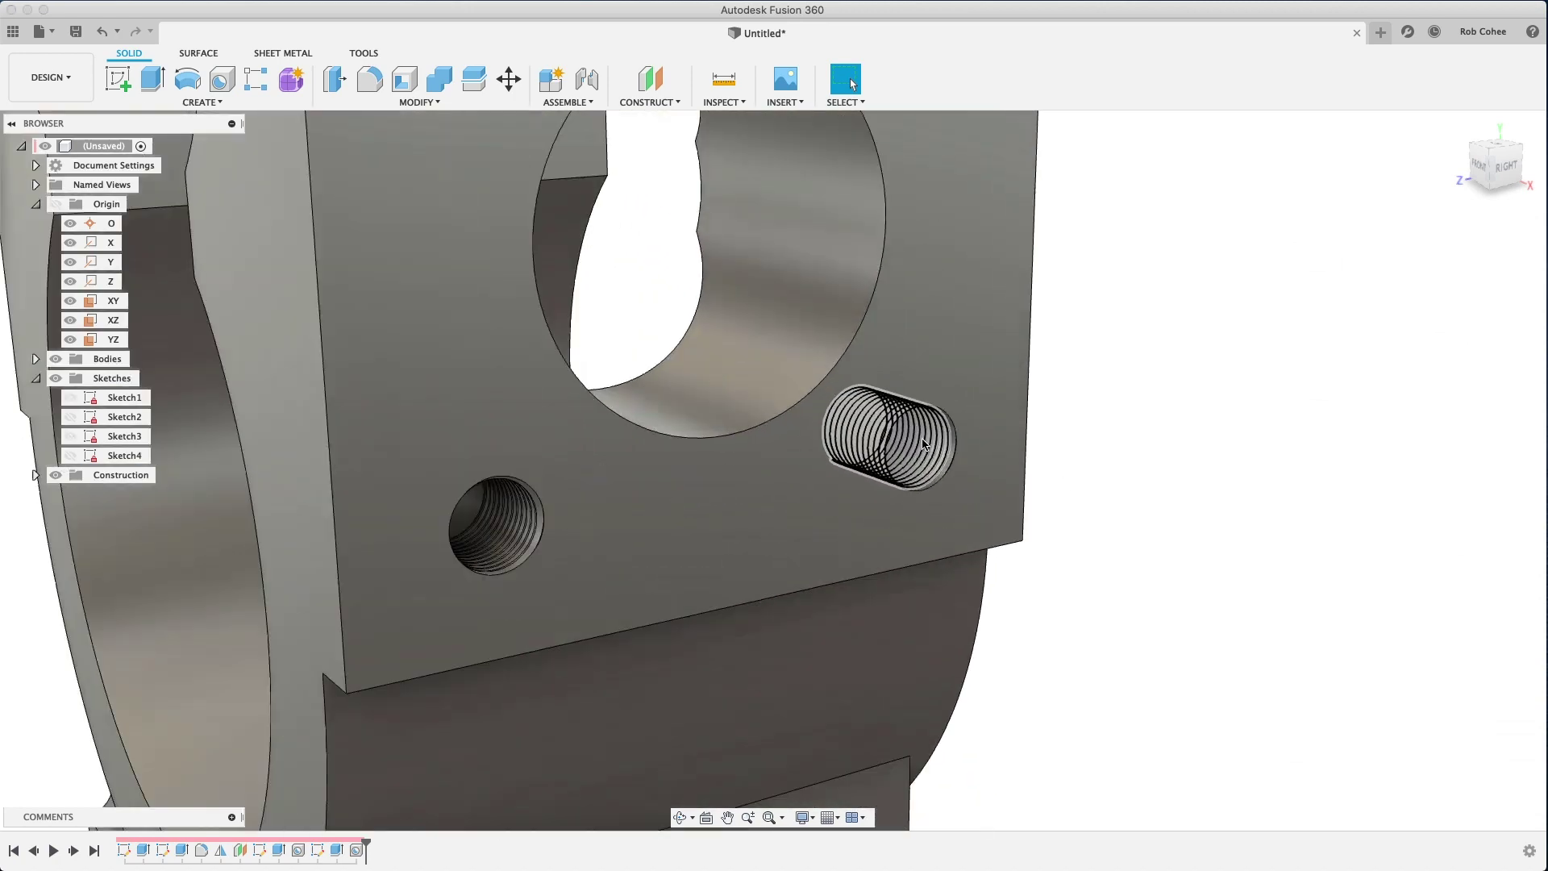
pyautogui.scroll(5, 924, 444)
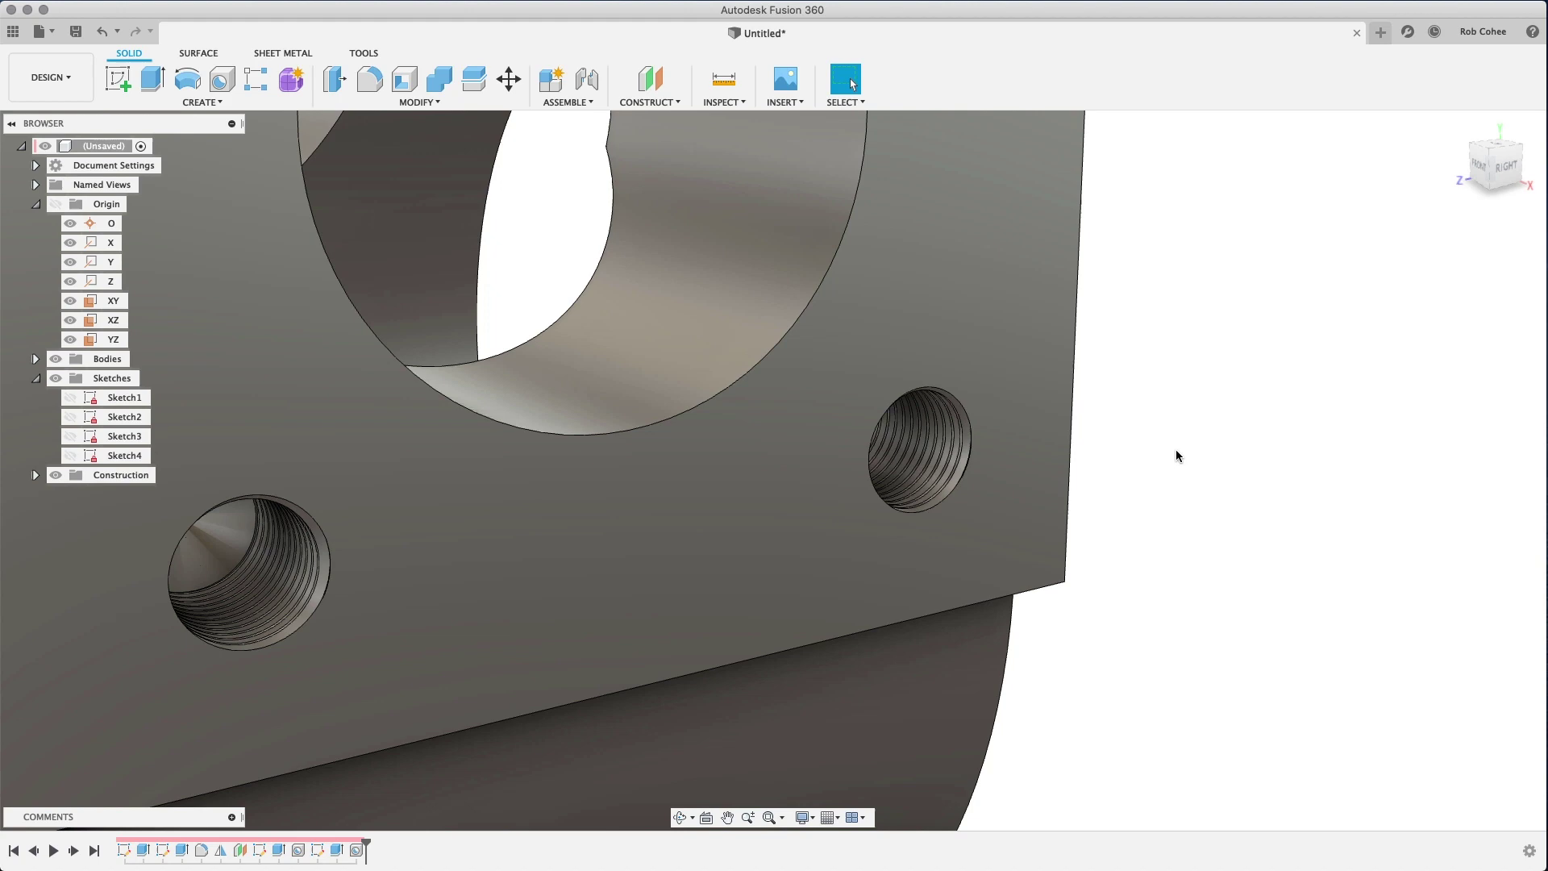
pyautogui.scroll(-10, 1176, 456)
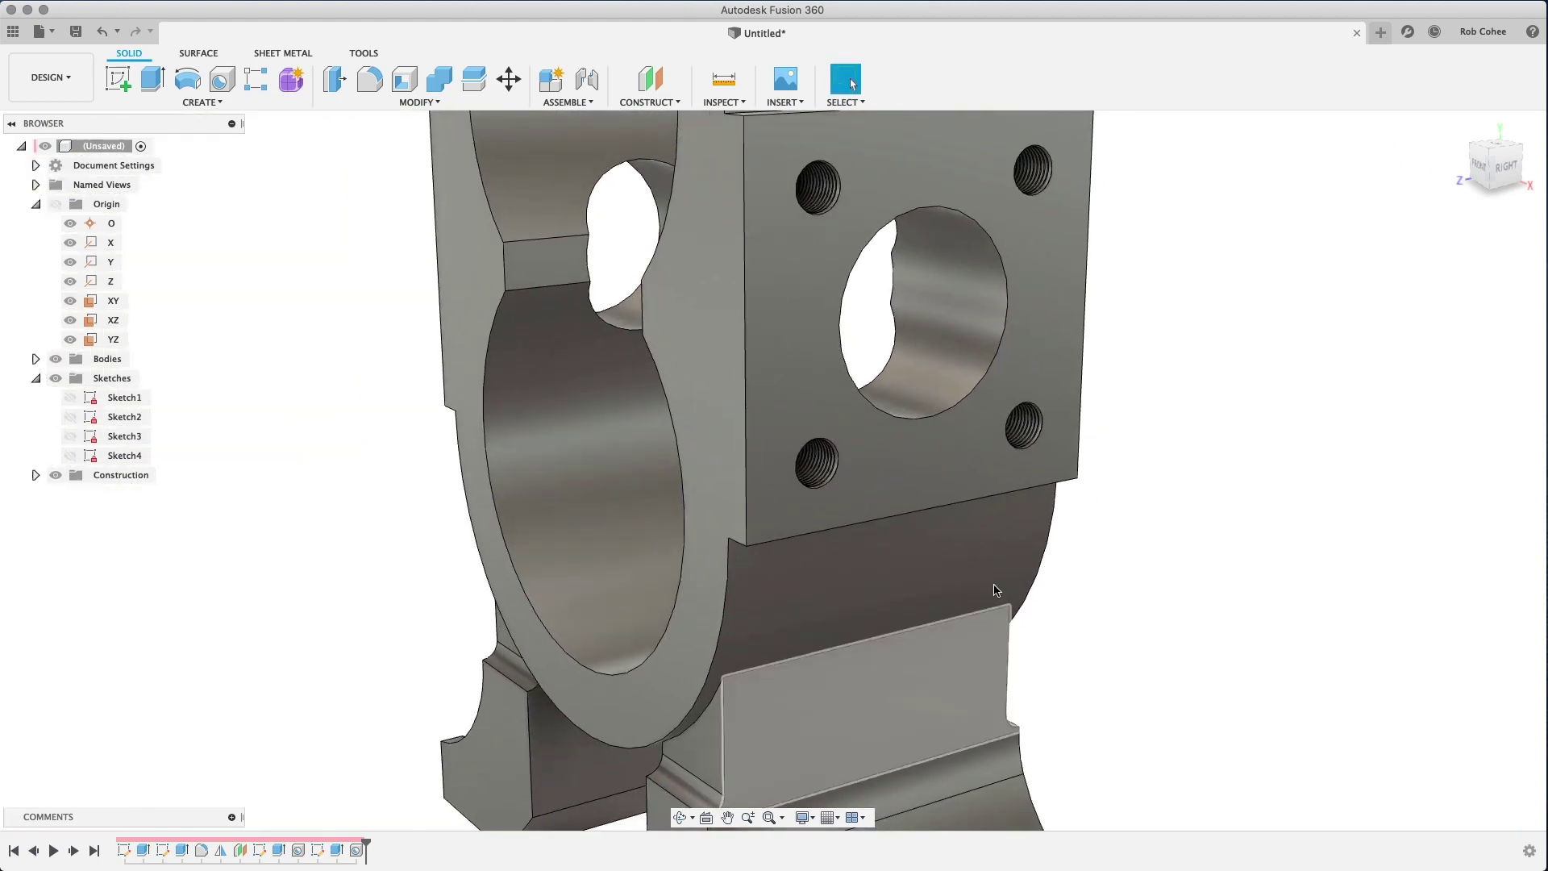
pyautogui.doubleClick(355, 849)
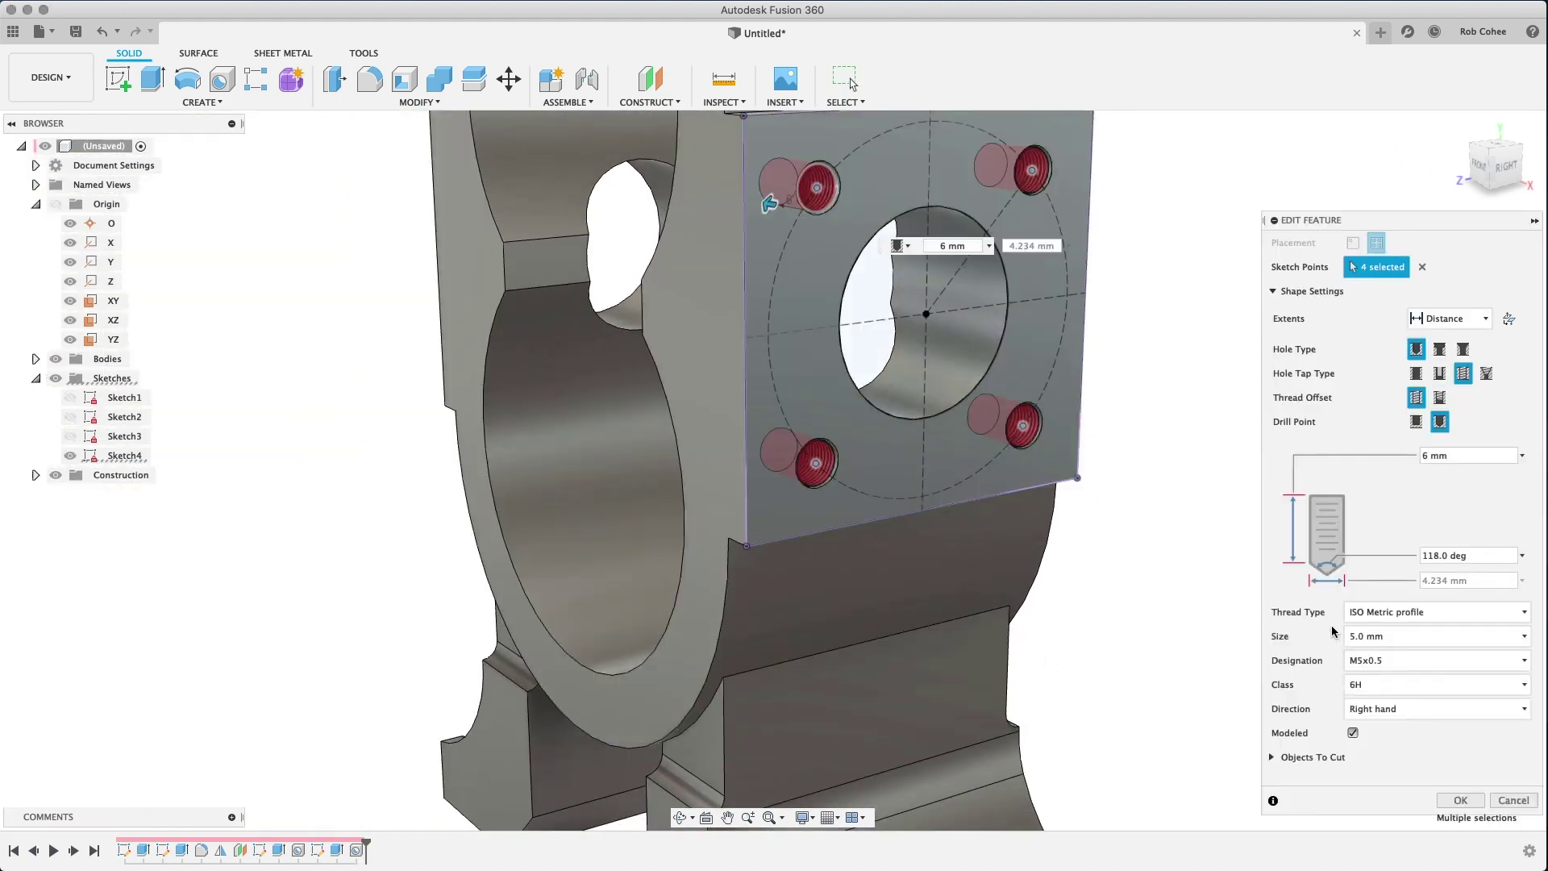
pyautogui.click(1460, 800)
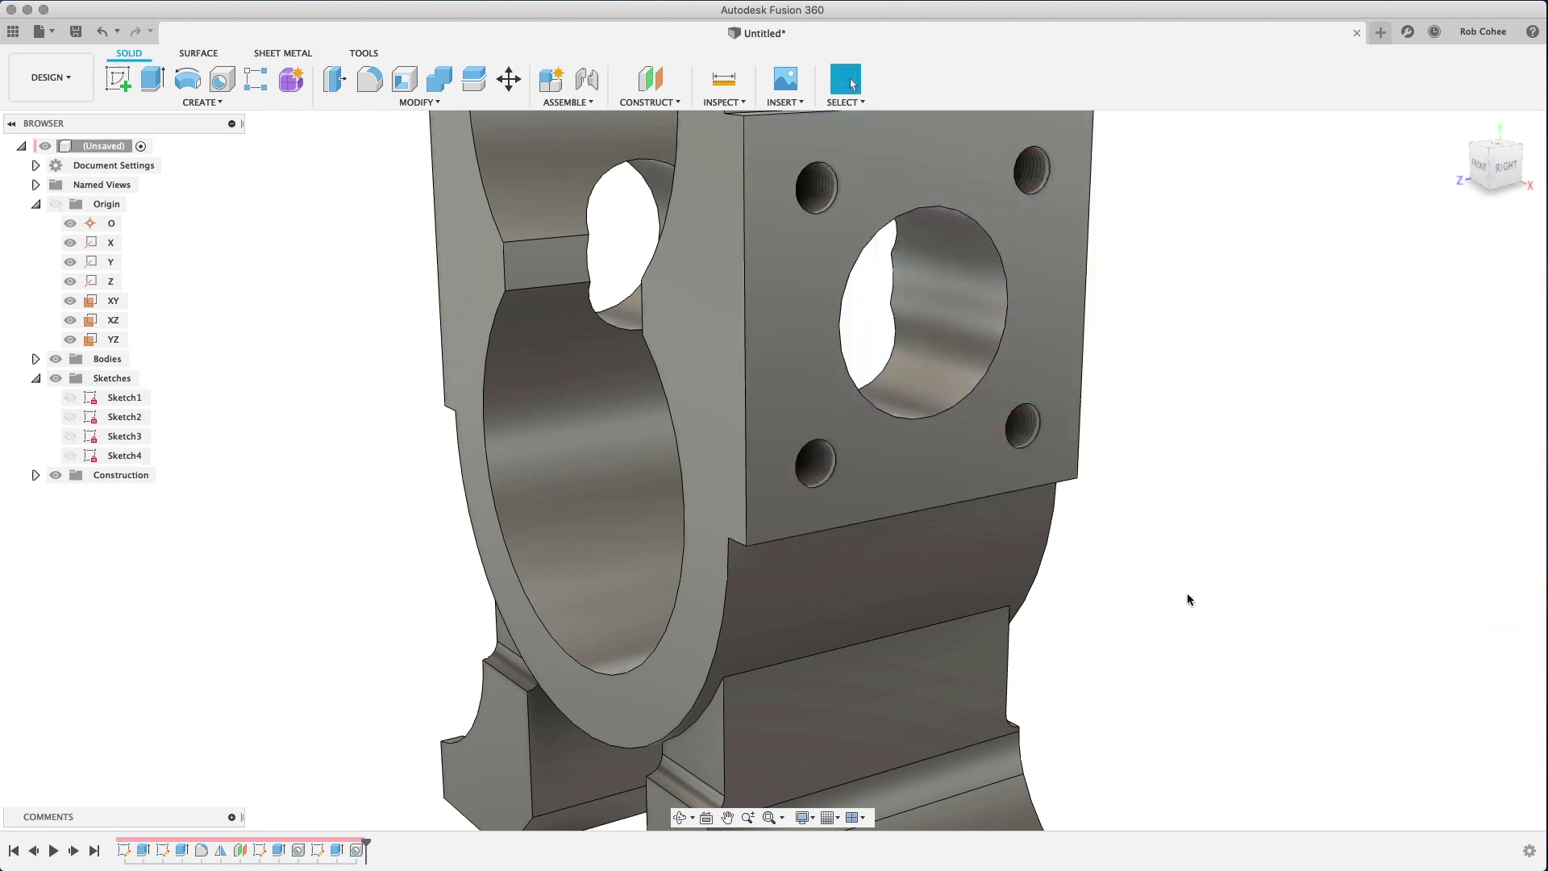
pyautogui.scroll(-5, 1189, 594)
pyautogui.keyDown('shift'); pyautogui.moveTo(1048, 601); pyautogui.dragTo(1140, 605, button='middle'); pyautogui.keyUp('shift')
# Mirror the tapped-hole feature across the YZ origin plane
pyautogui.press('s')
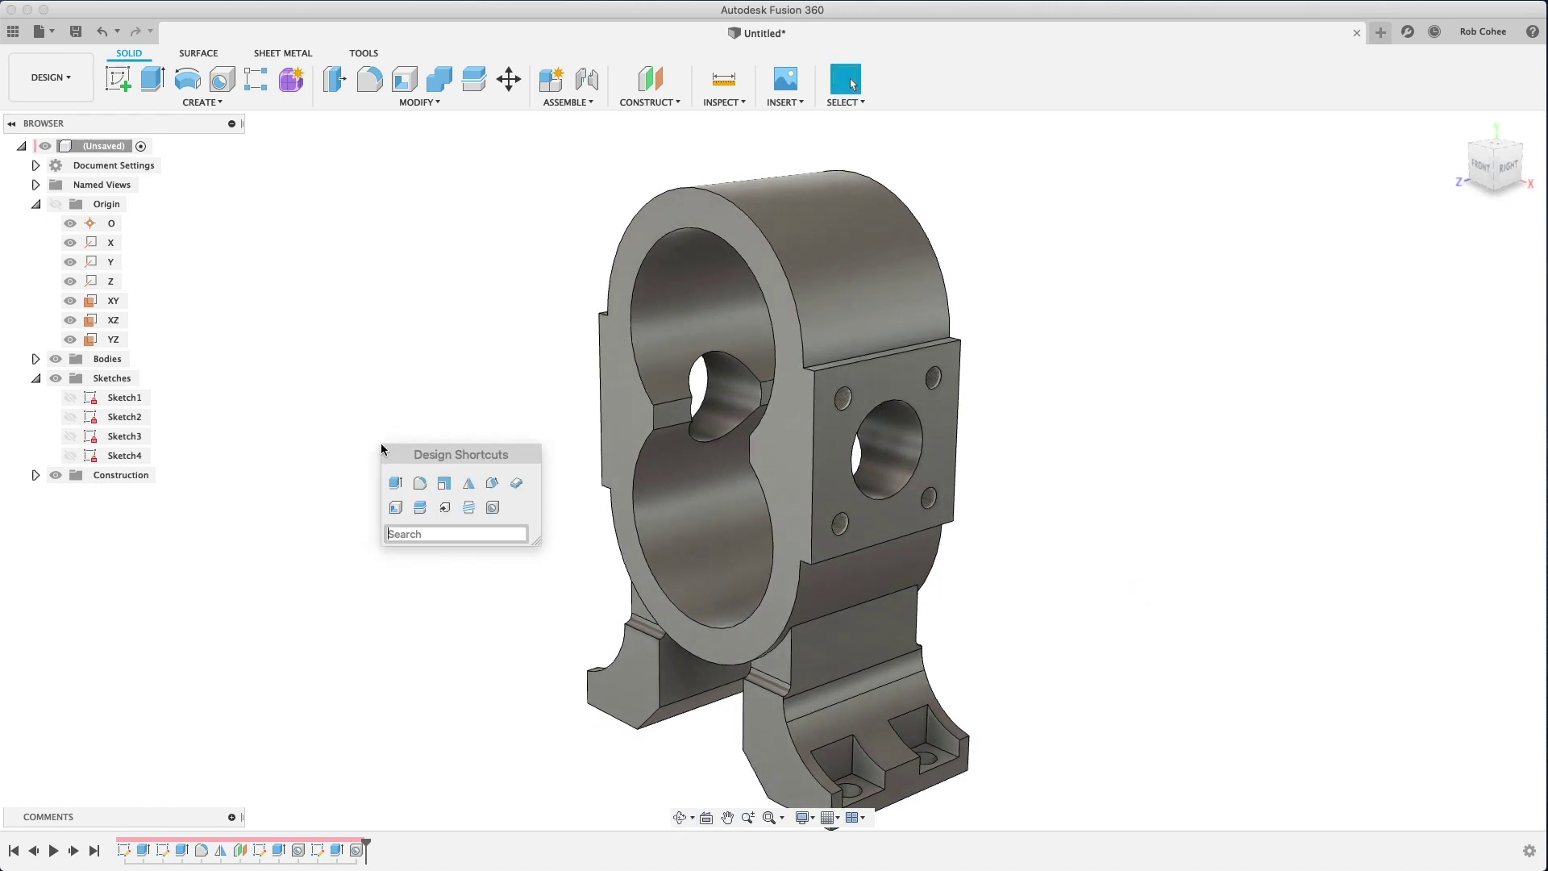
pyautogui.click(442, 482)
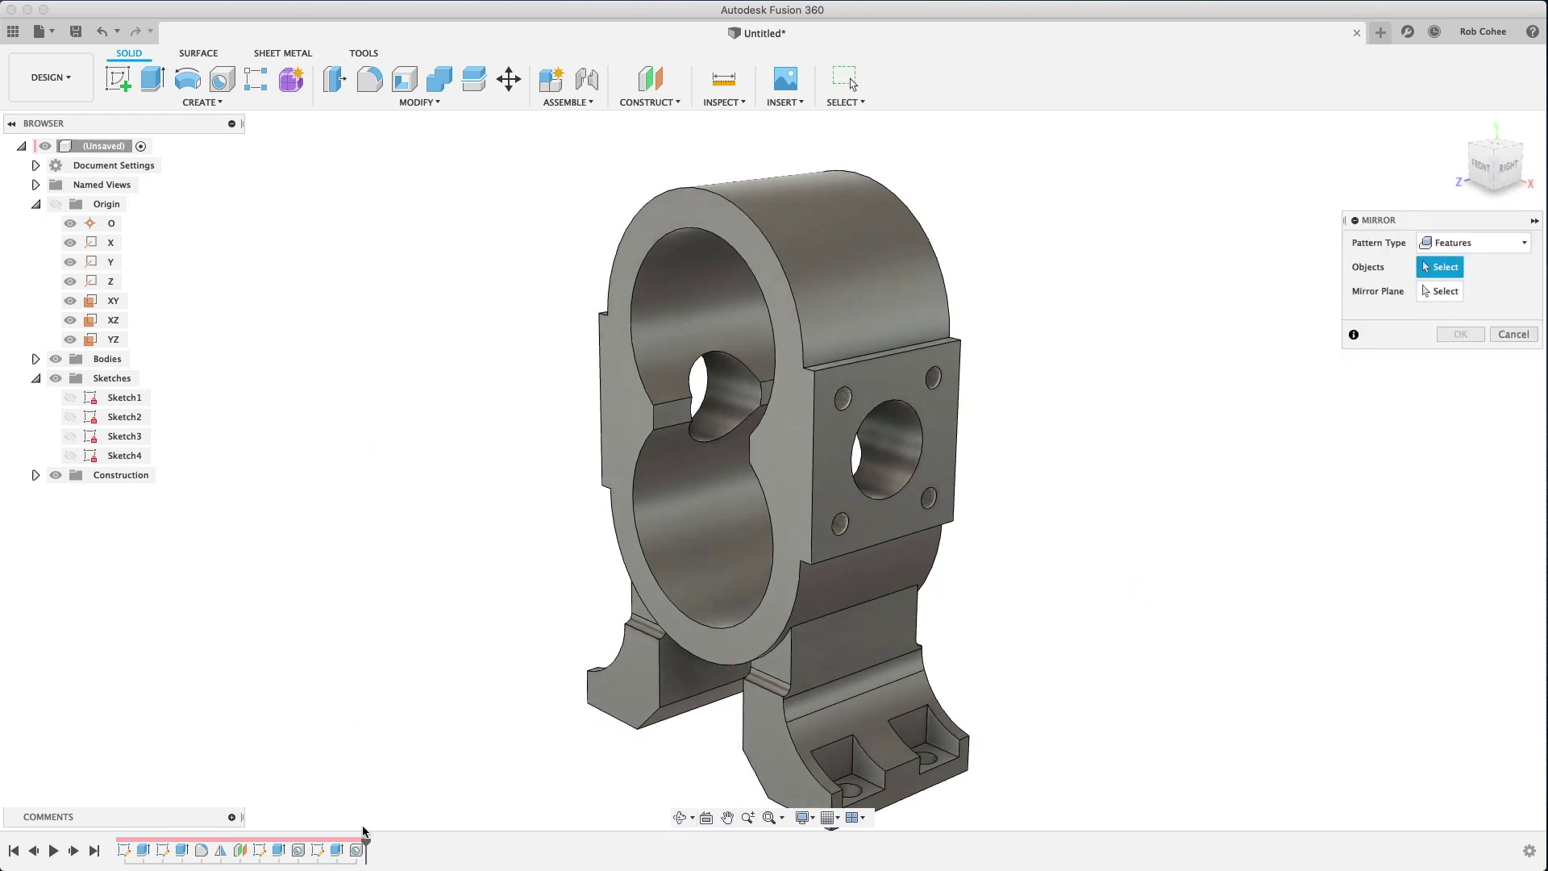
pyautogui.click(359, 853)
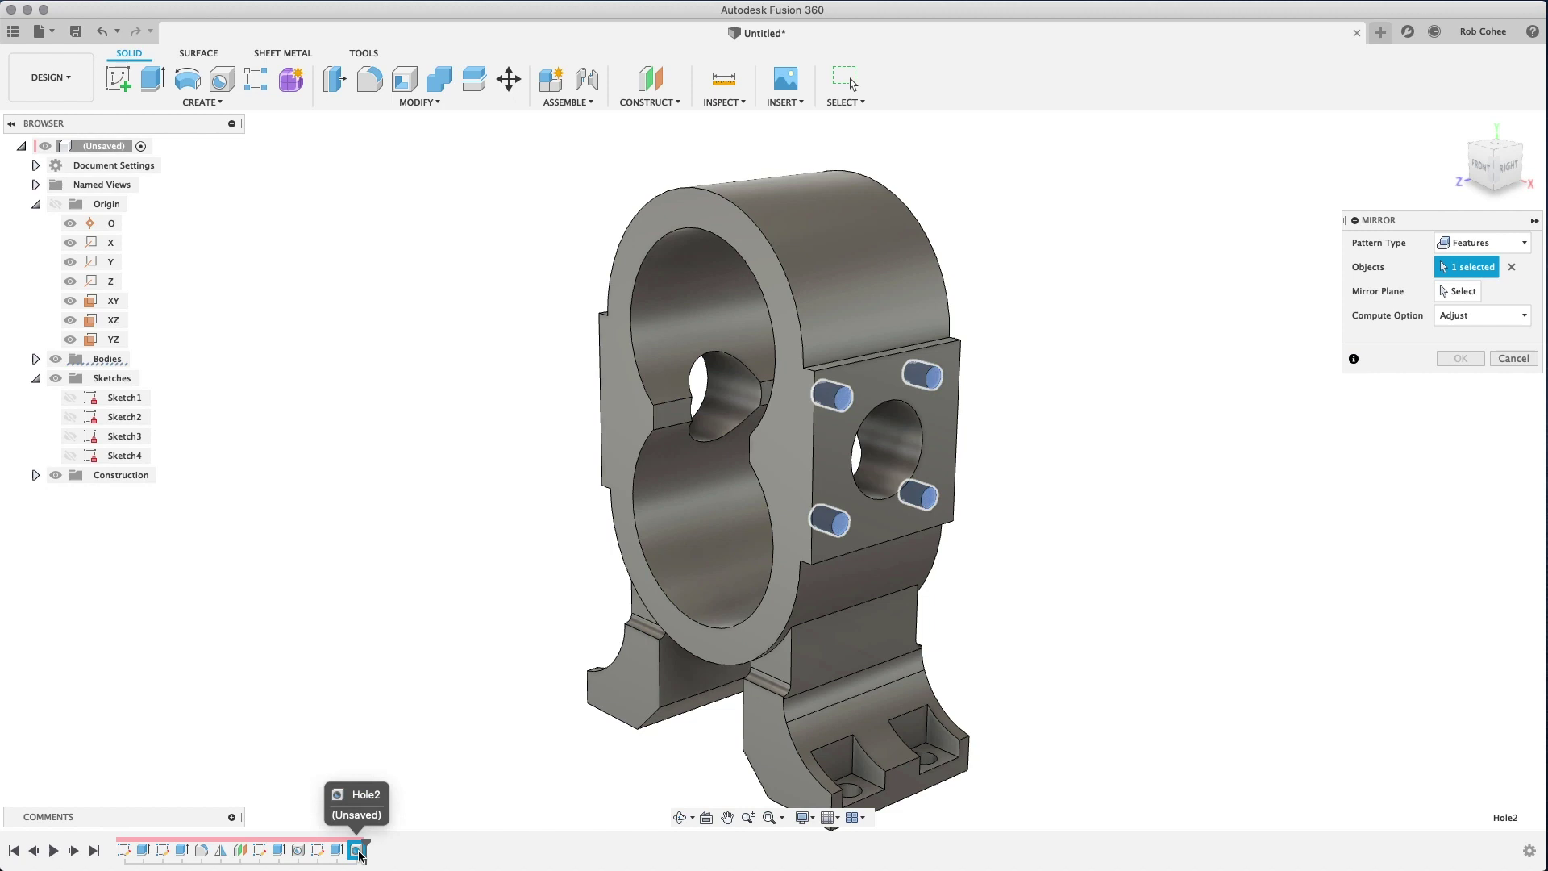
pyautogui.click(1454, 293)
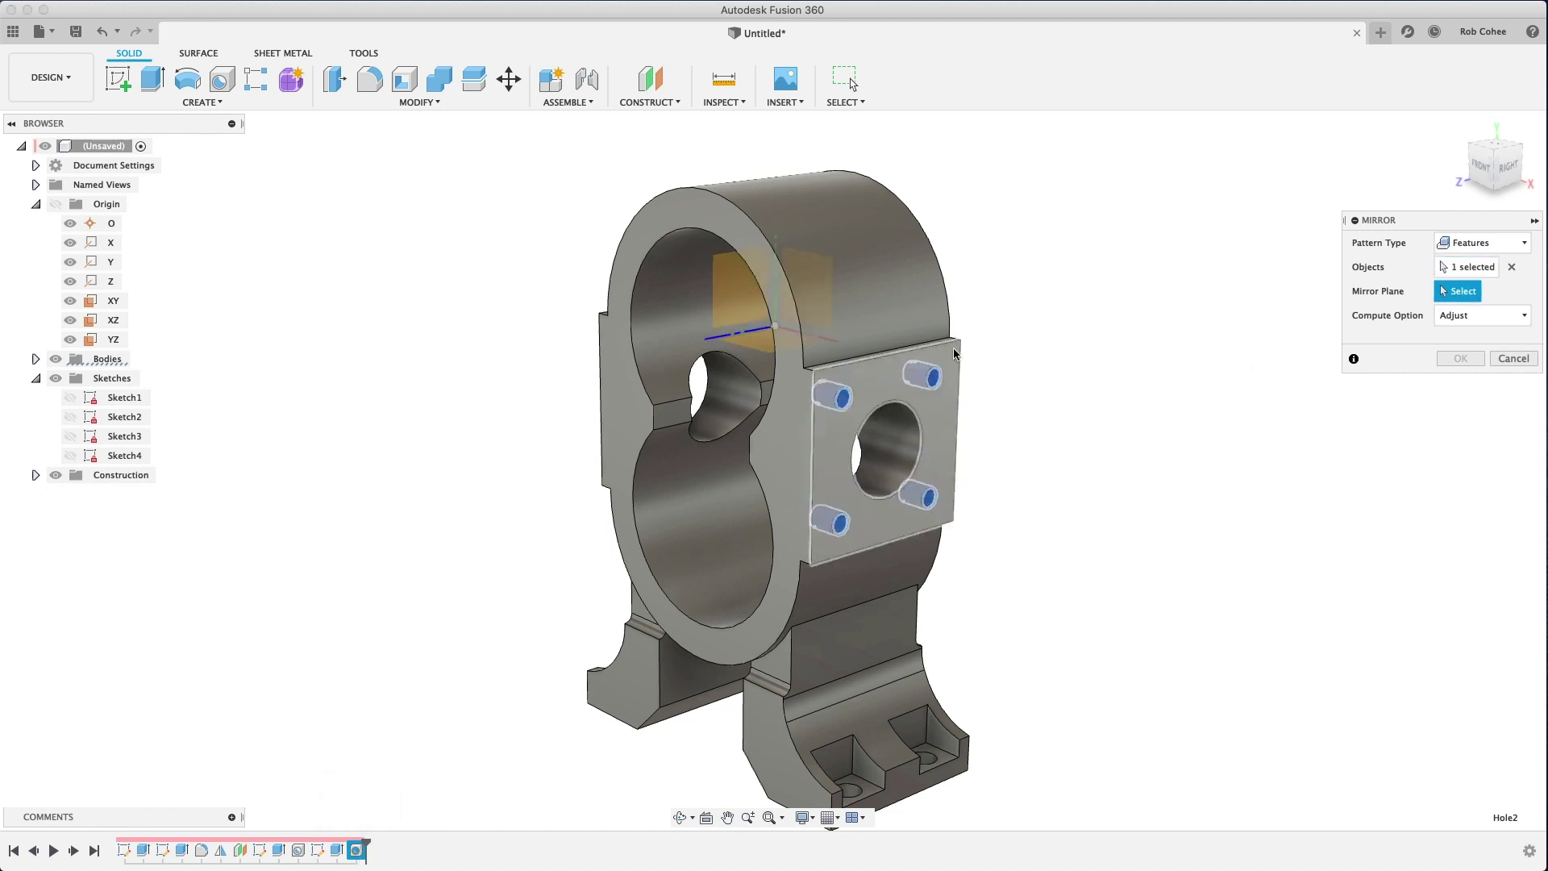
pyautogui.click(734, 284)
pyautogui.click(1457, 358)
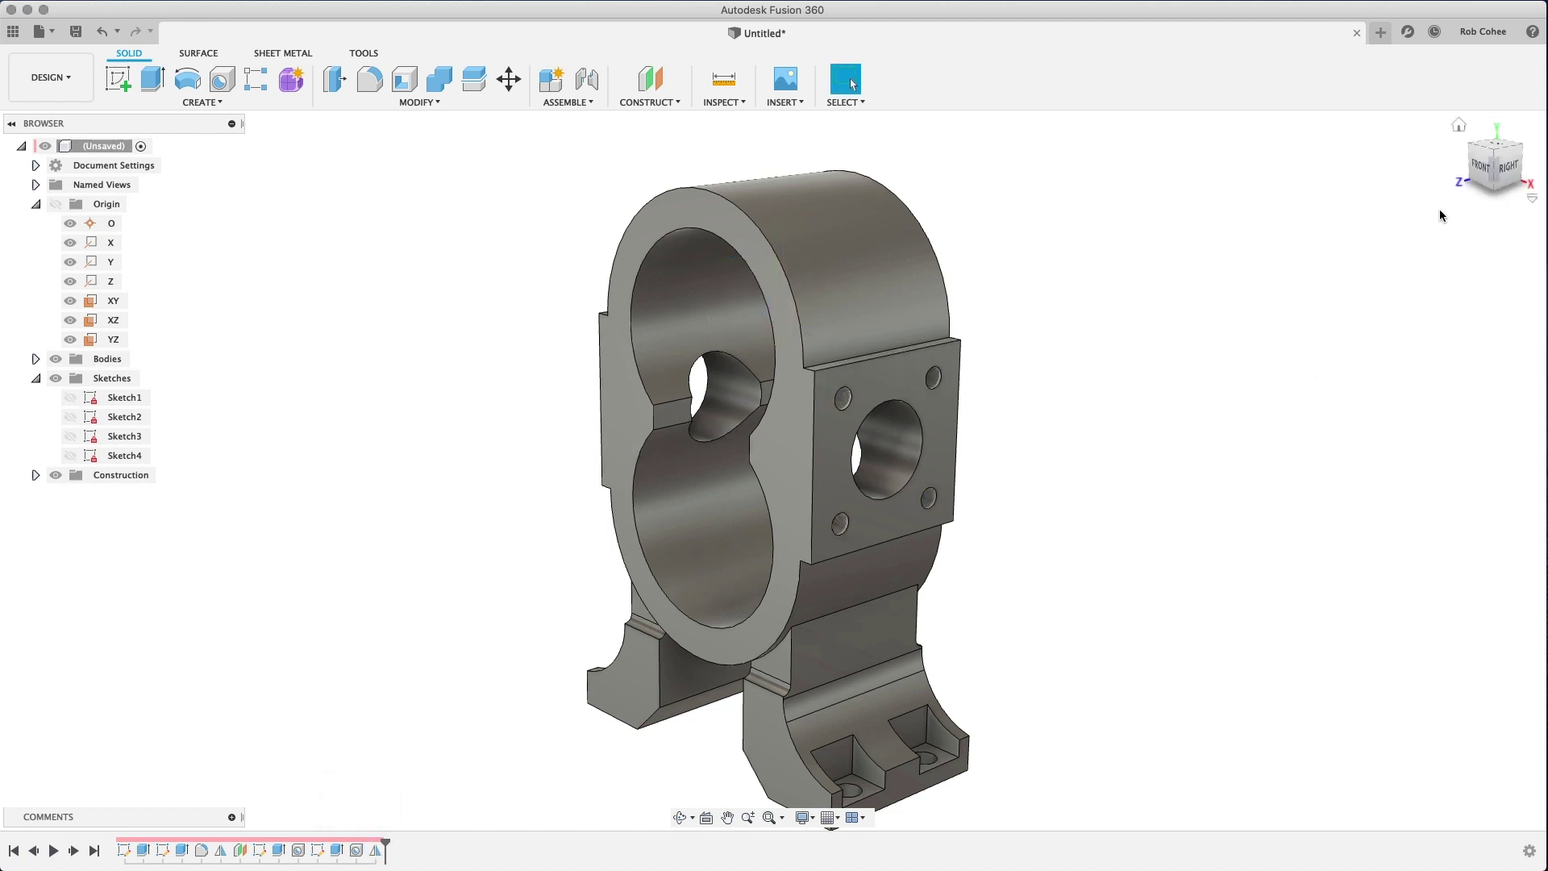
# Check the mirrored holes on the opposite face from different ViewCube angles
pyautogui.click(1472, 152)
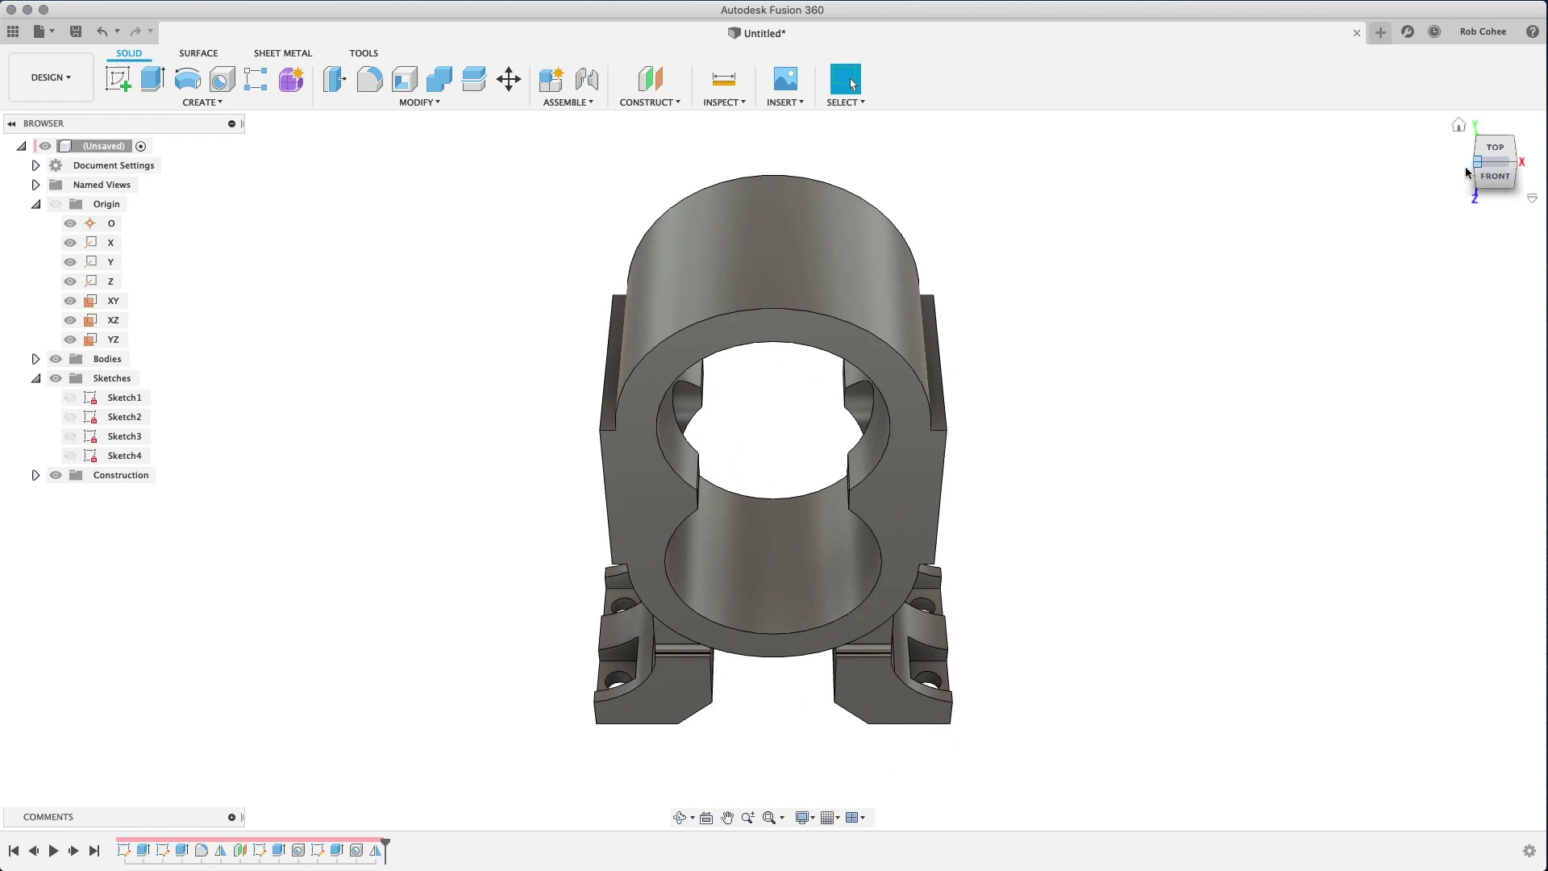
pyautogui.click(1468, 167)
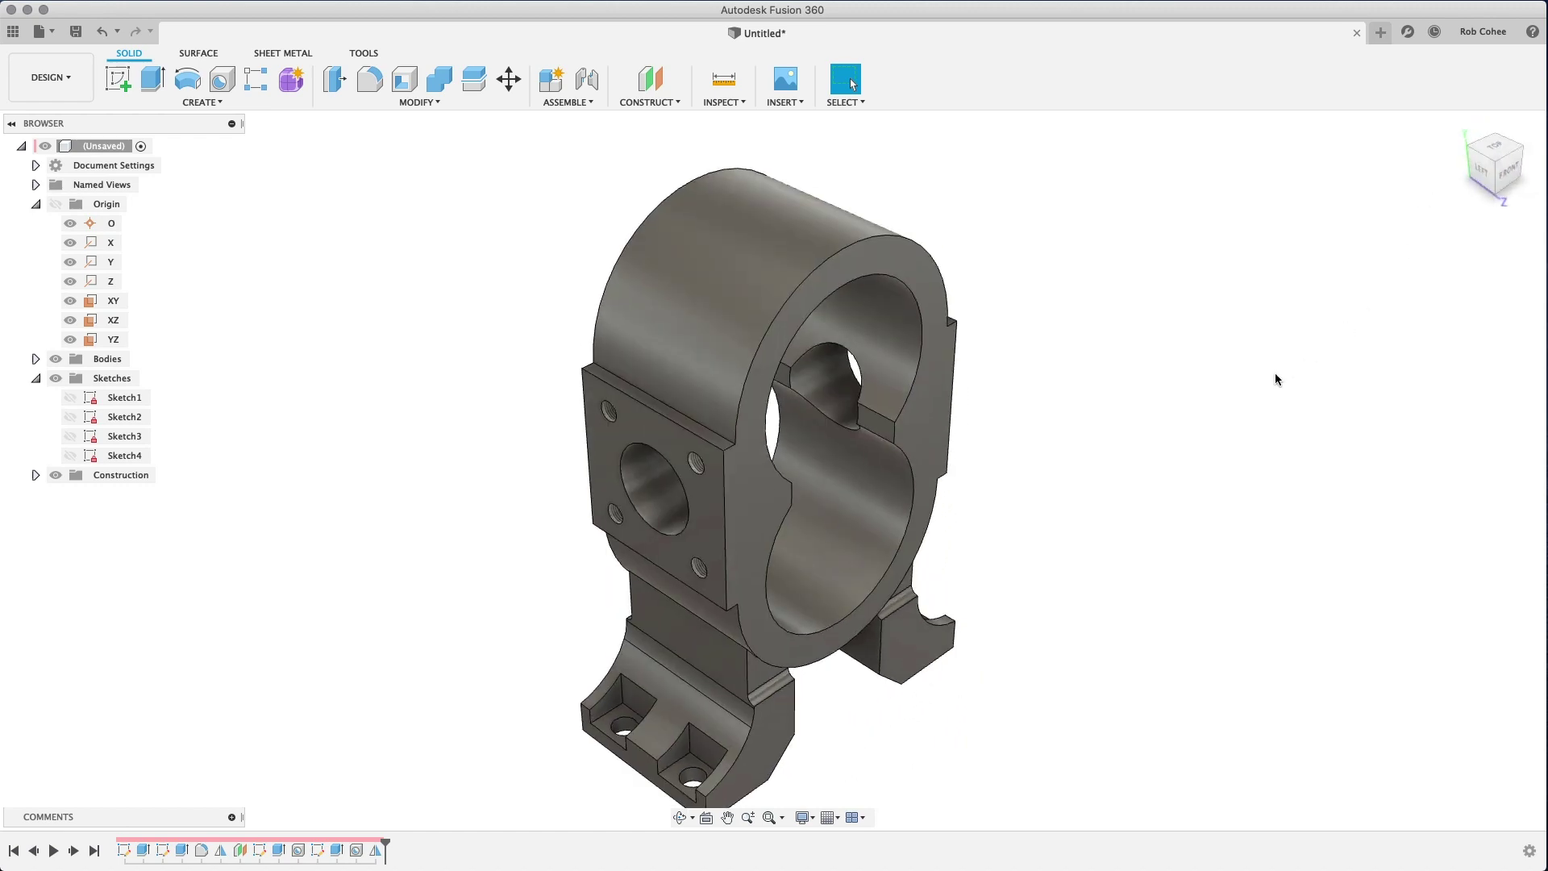
pyautogui.click(1454, 118)
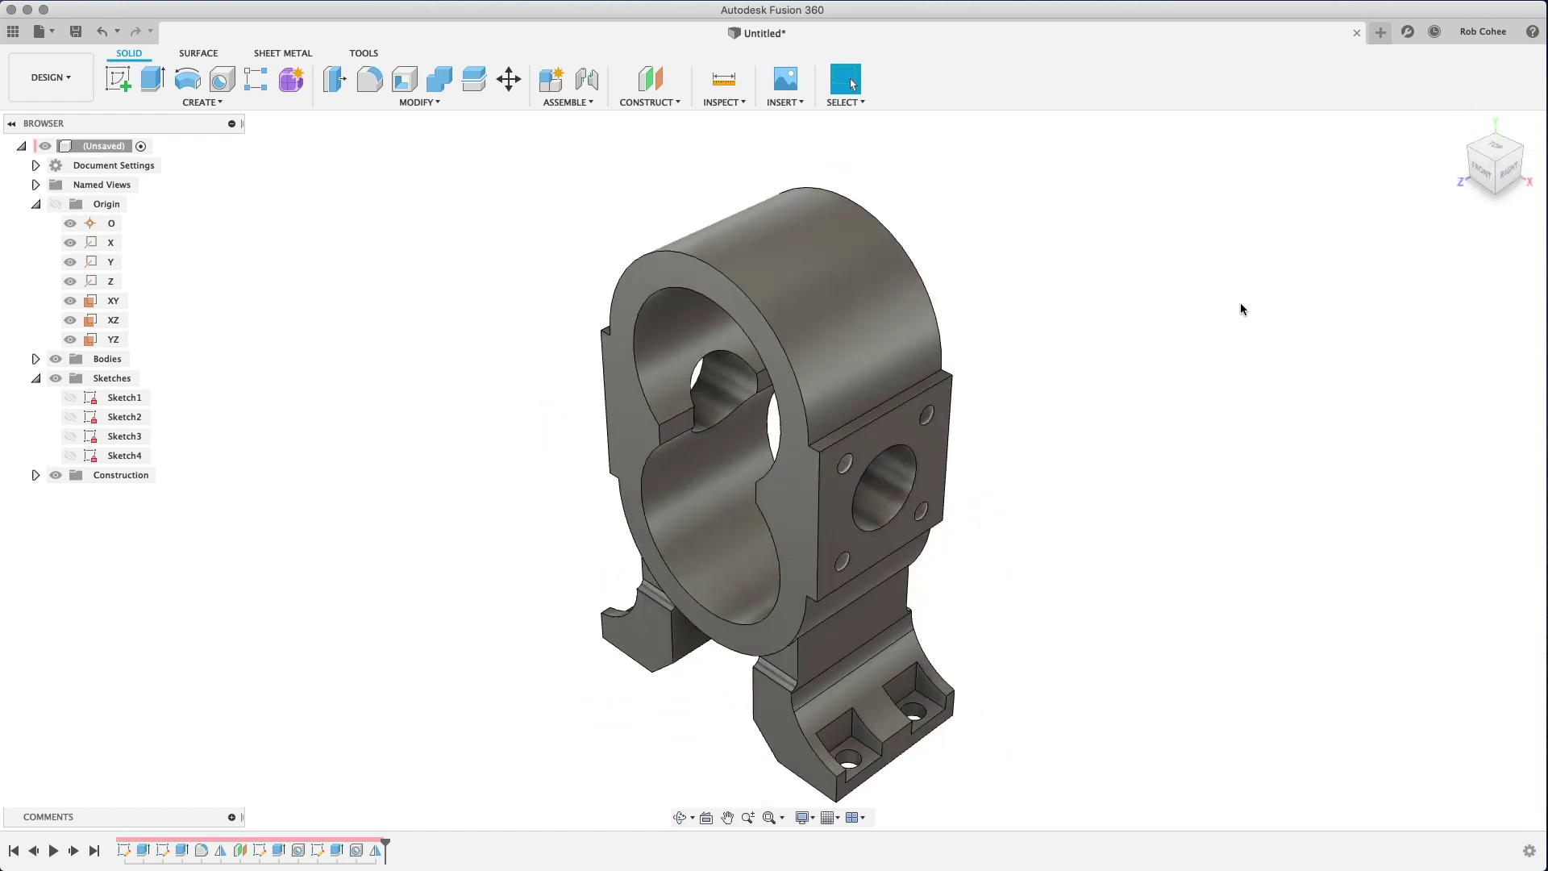
pyautogui.moveTo(1240, 303); pyautogui.dragTo(1198, 307, button='middle')
pyautogui.press('Escape')
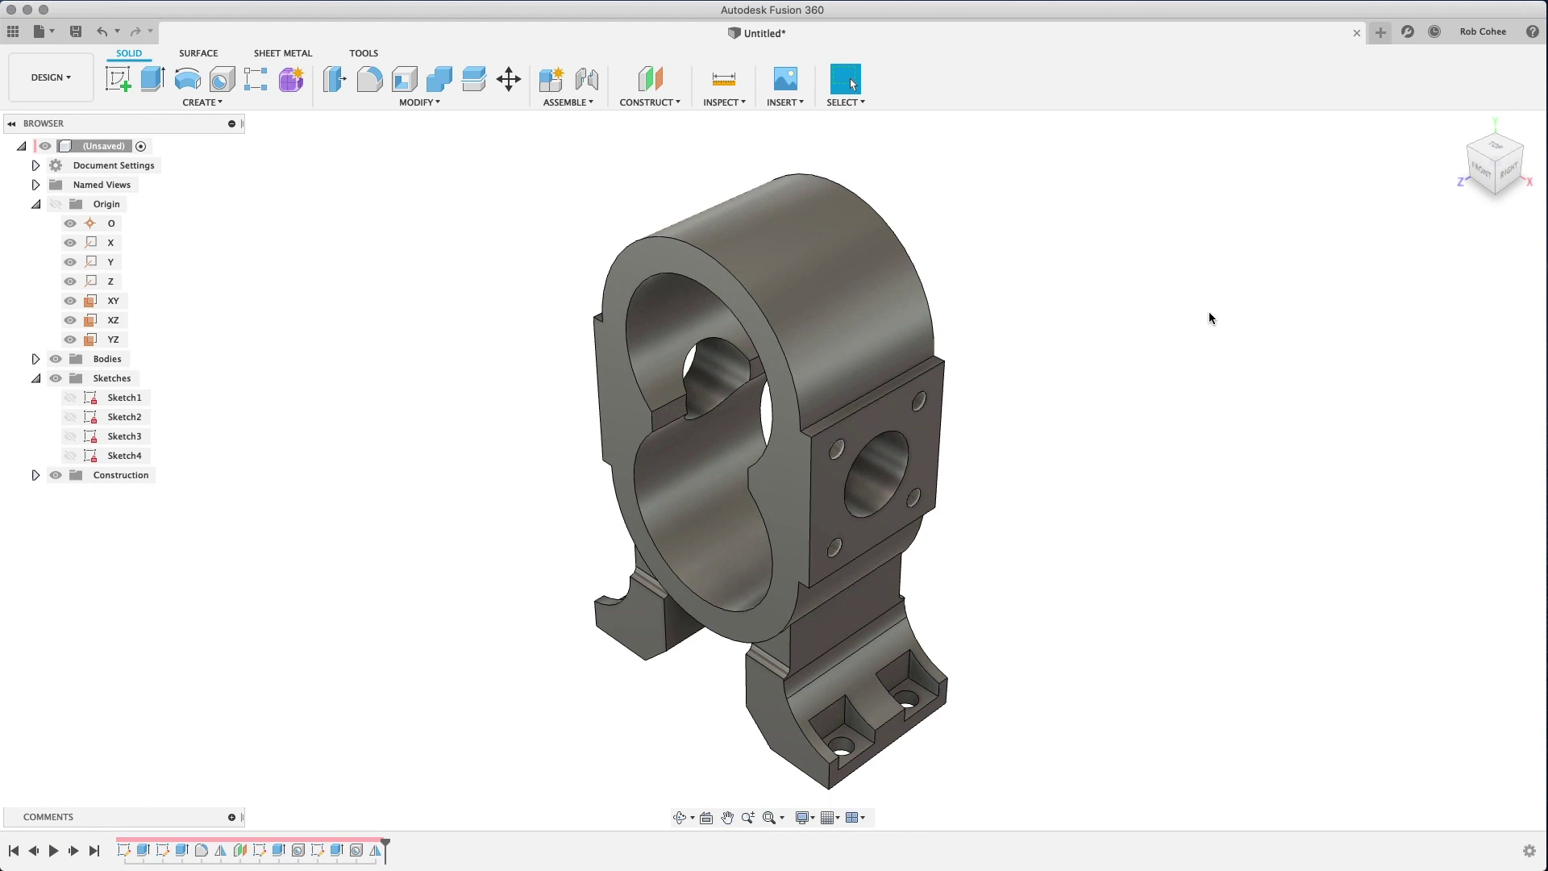
# Start a sketch on the front face and project its outer top arc
pyautogui.rightClick(617, 405)
pyautogui.click(608, 491)
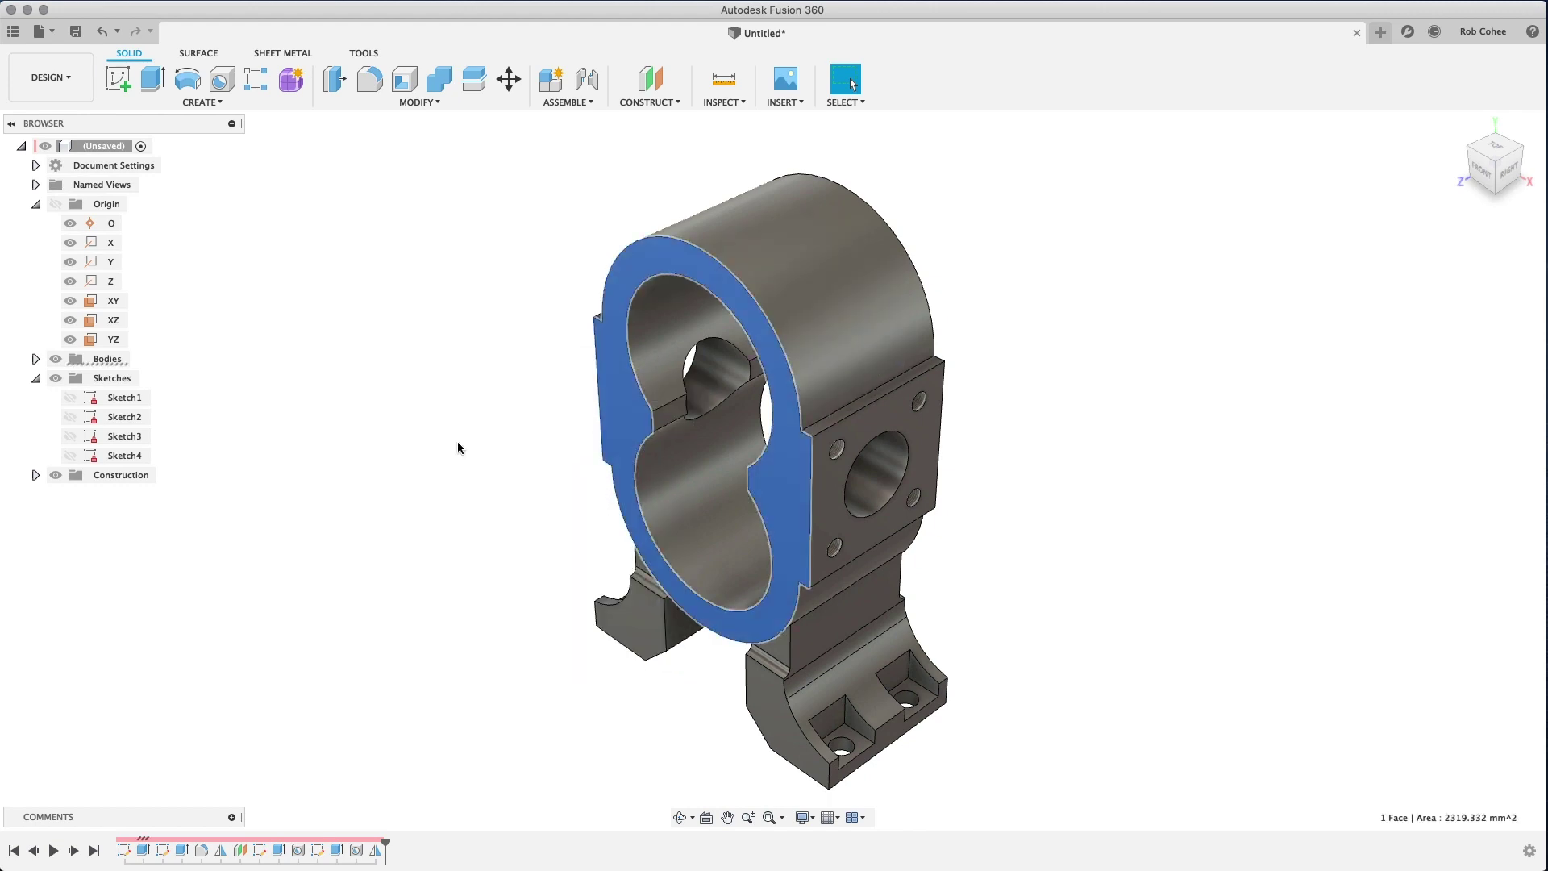
pyautogui.click(1475, 174)
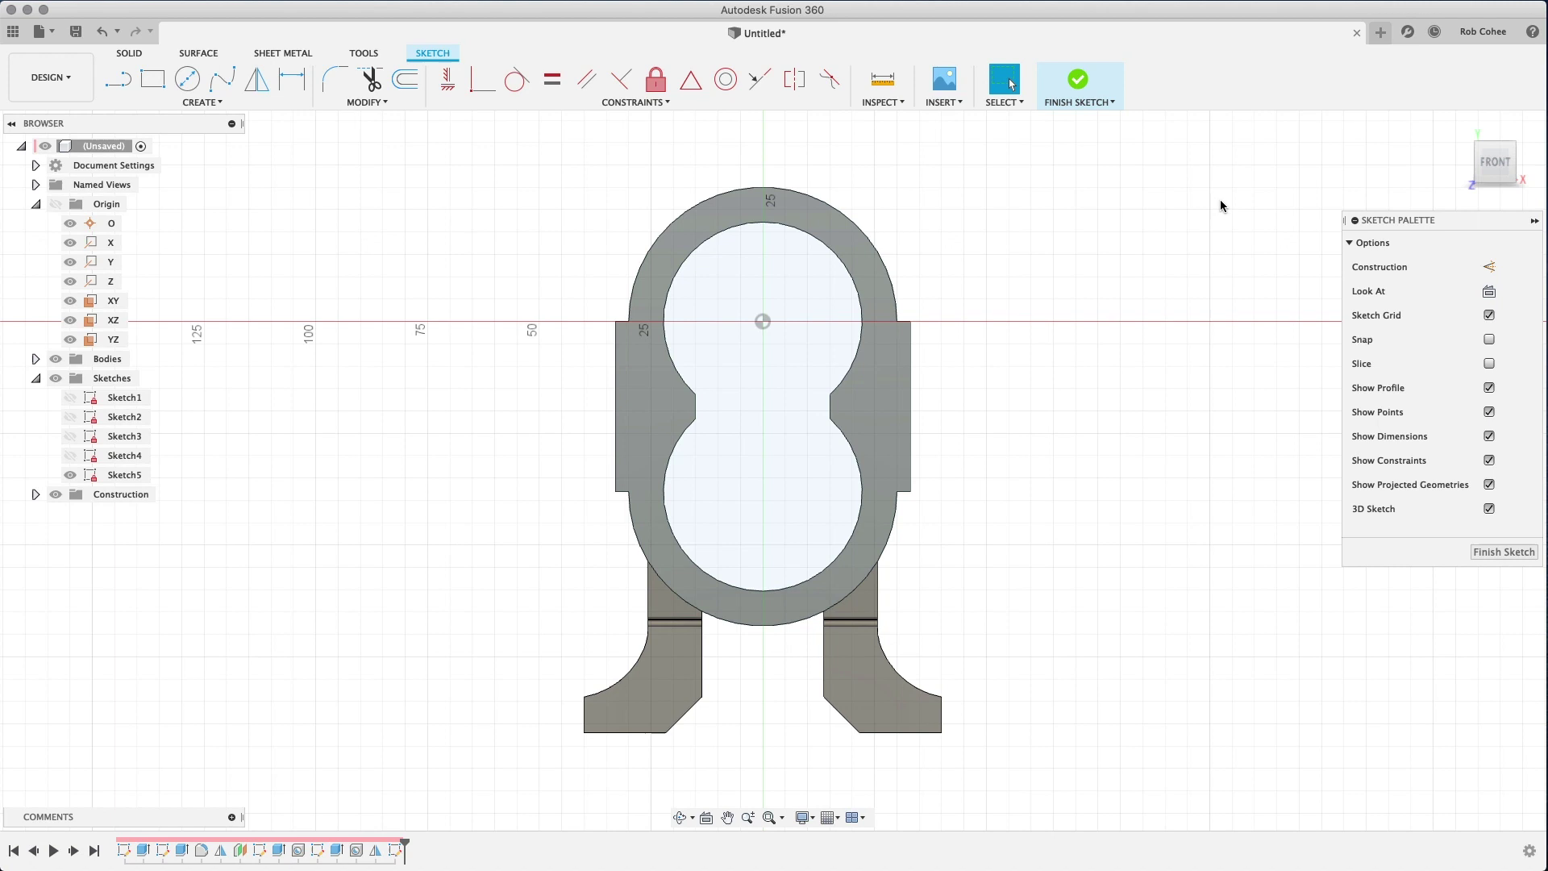
pyautogui.press('p')
pyautogui.click(838, 212)
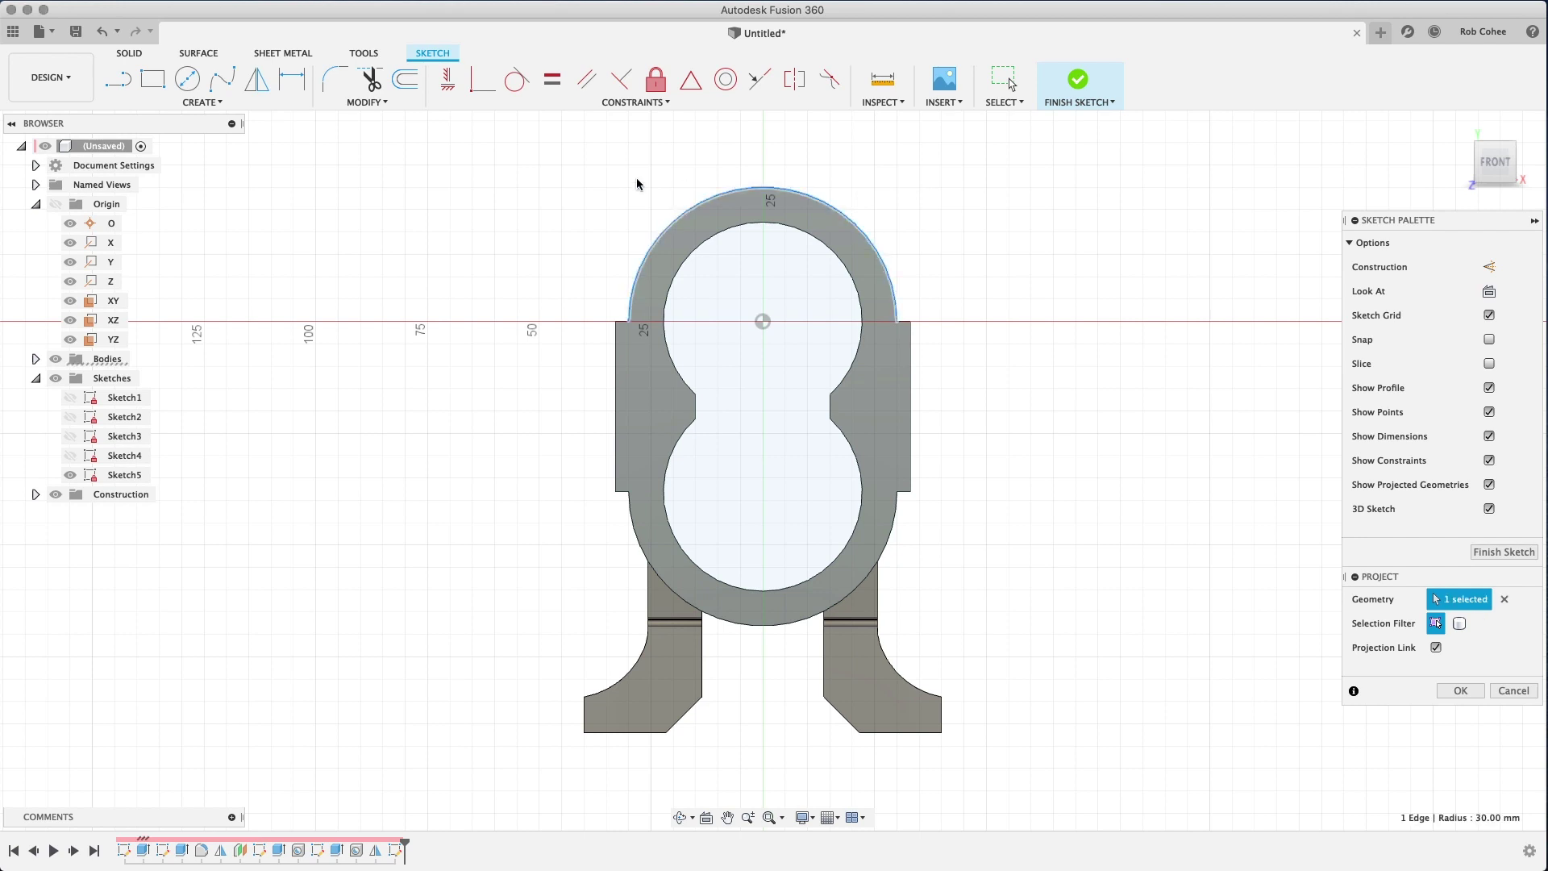
pyautogui.press('Return')
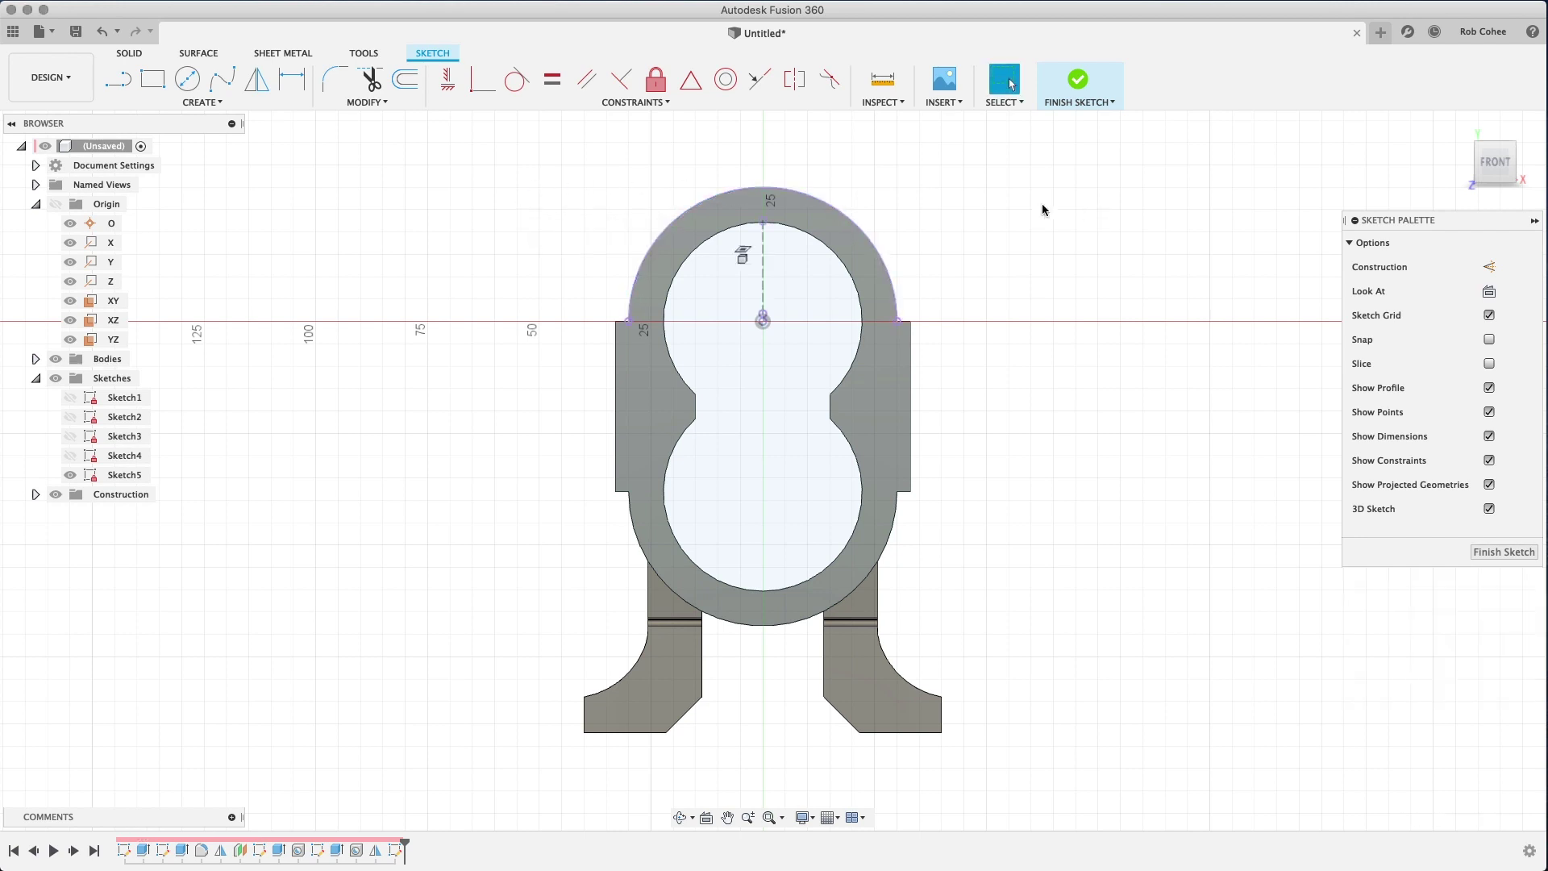
# Draw three small circles centred along the projected arc: top, left and right
pyautogui.click(188, 79)
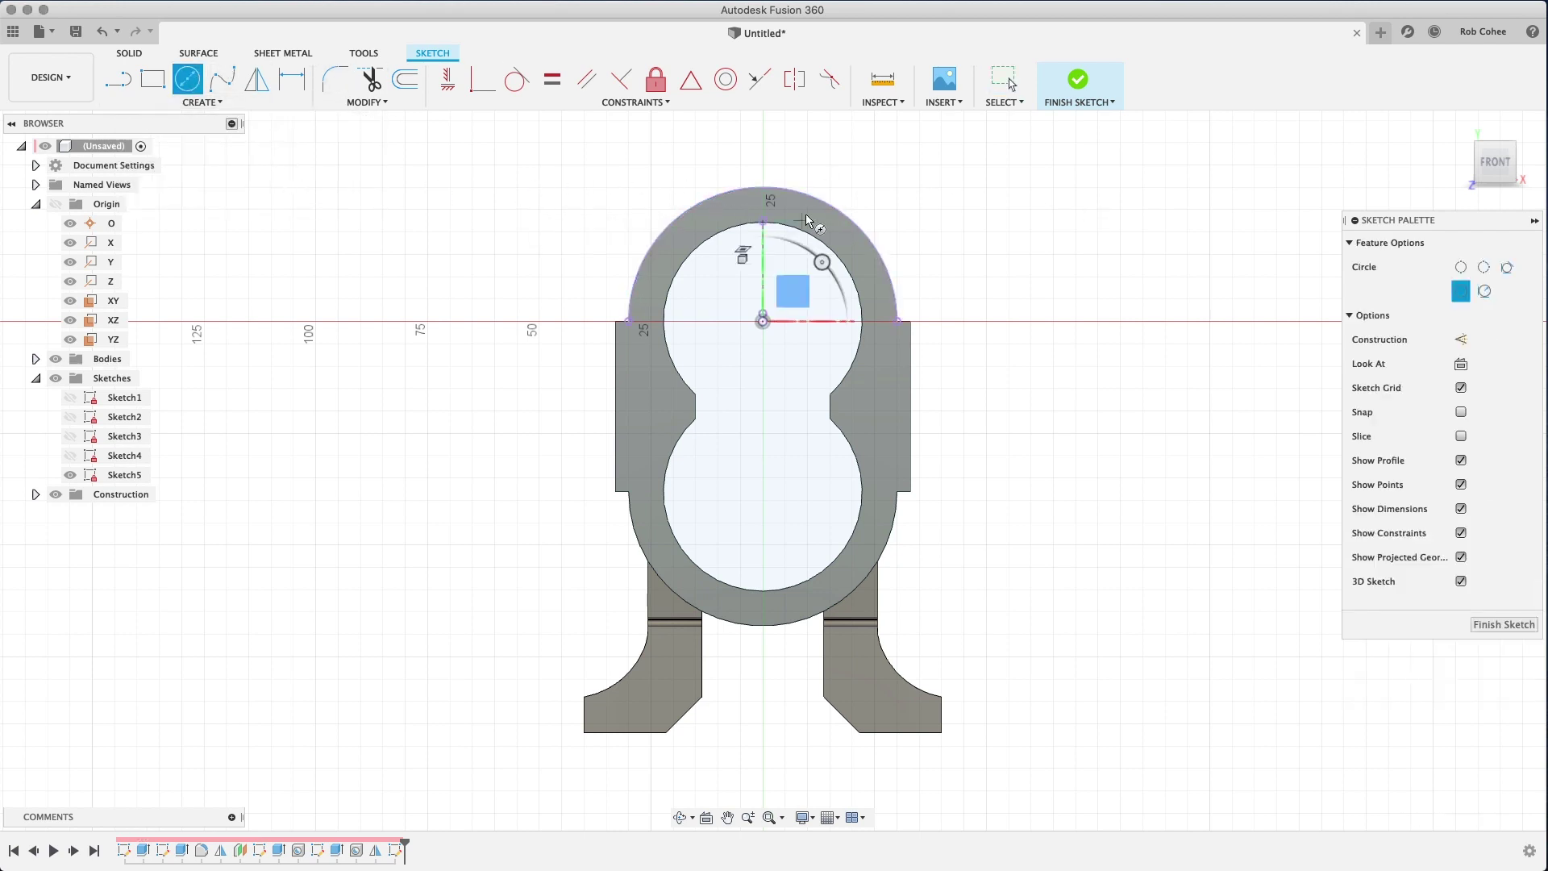
pyautogui.click(762, 188)
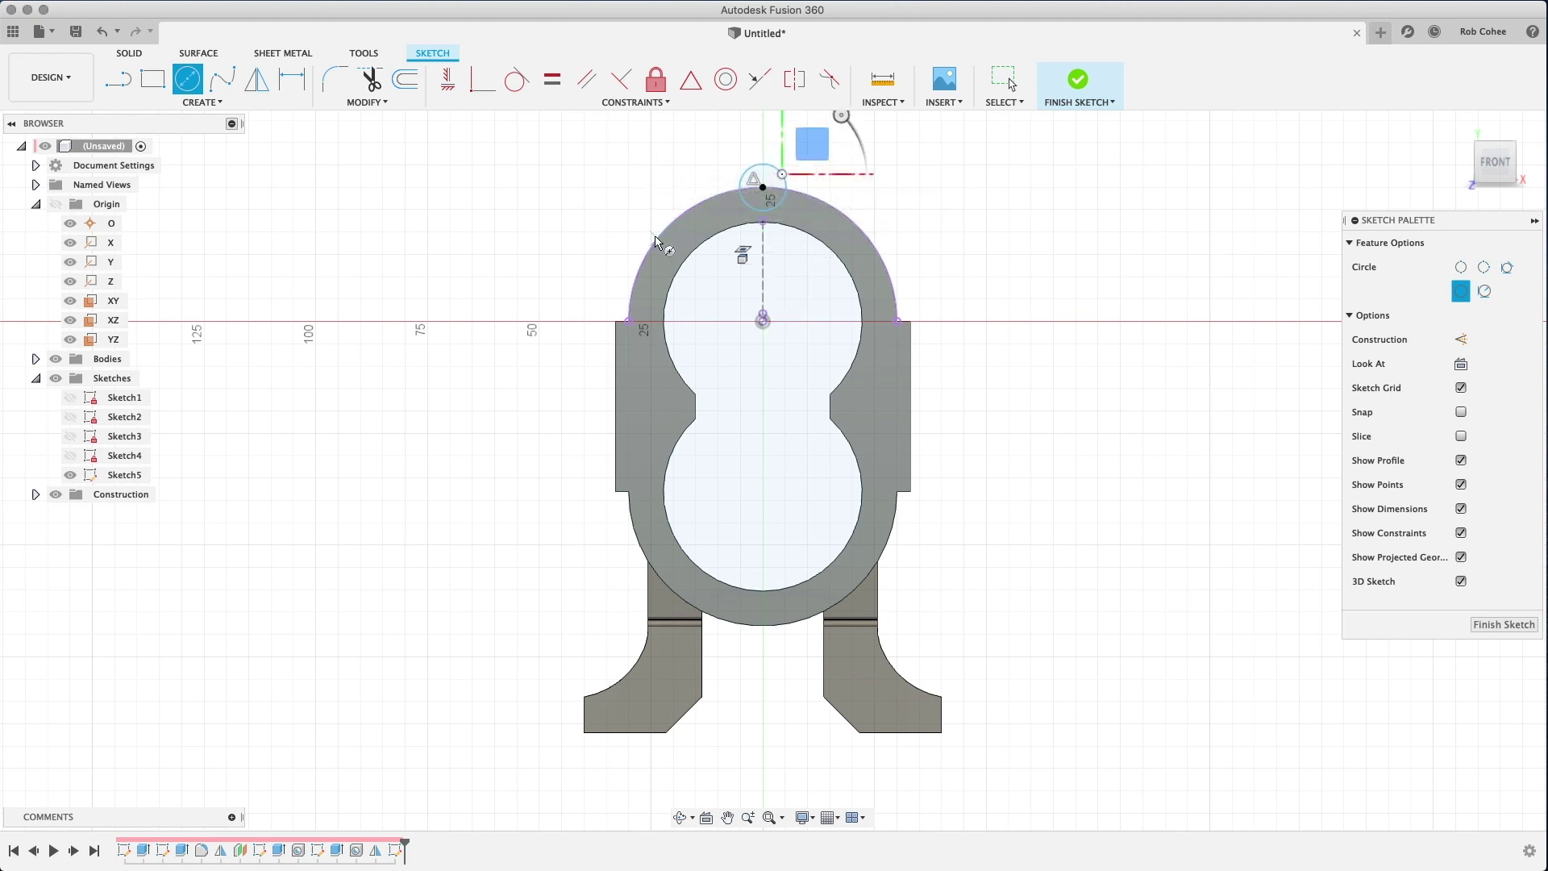
pyautogui.click(784, 179)
pyautogui.click(657, 238)
pyautogui.click(635, 233)
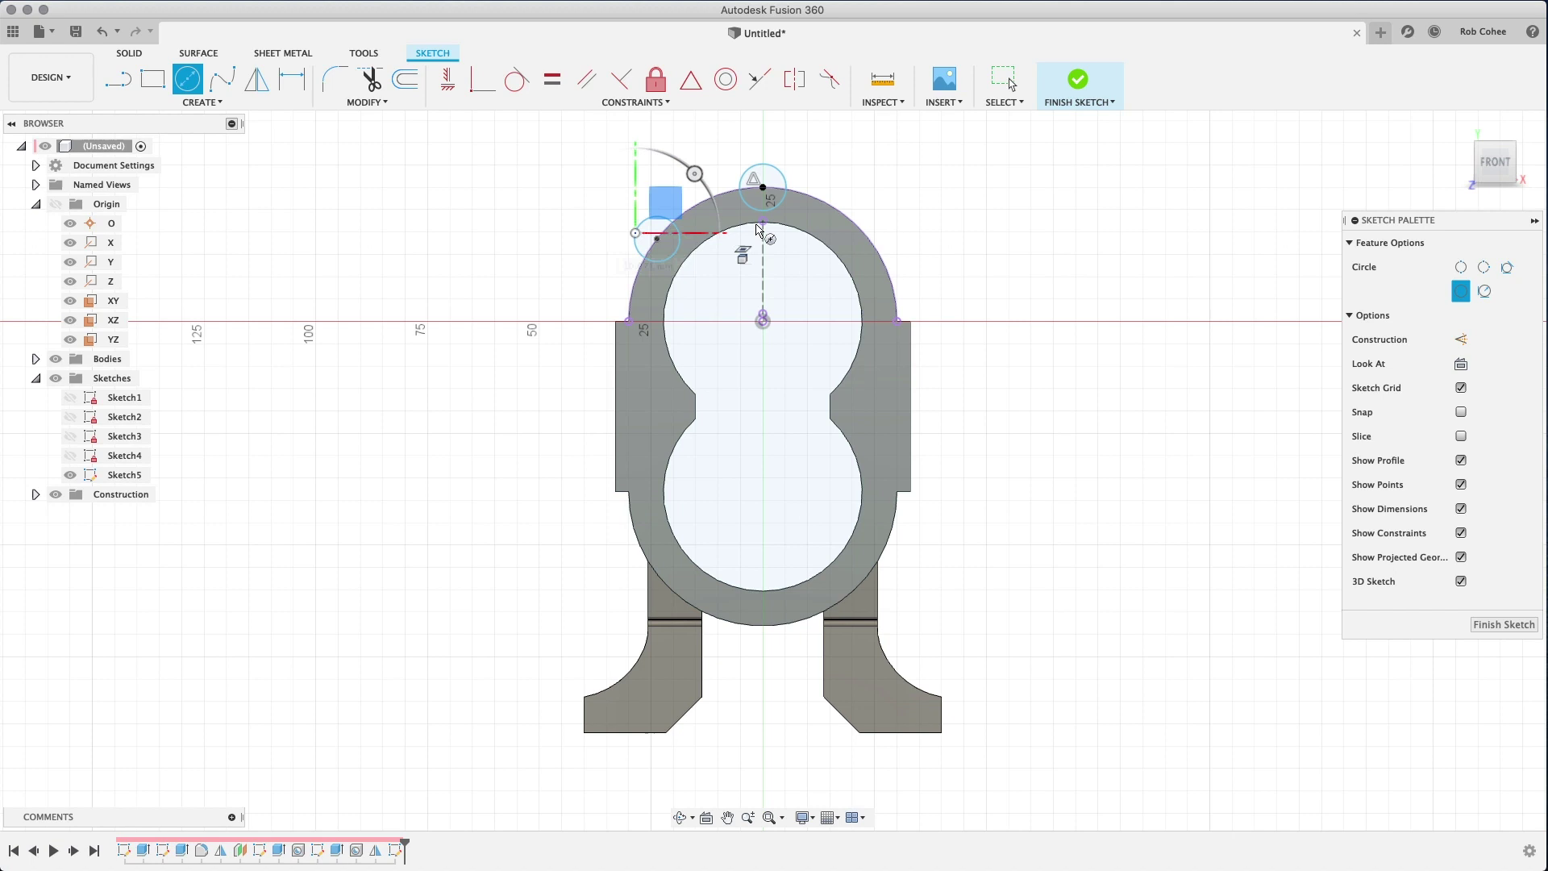
pyautogui.click(868, 239)
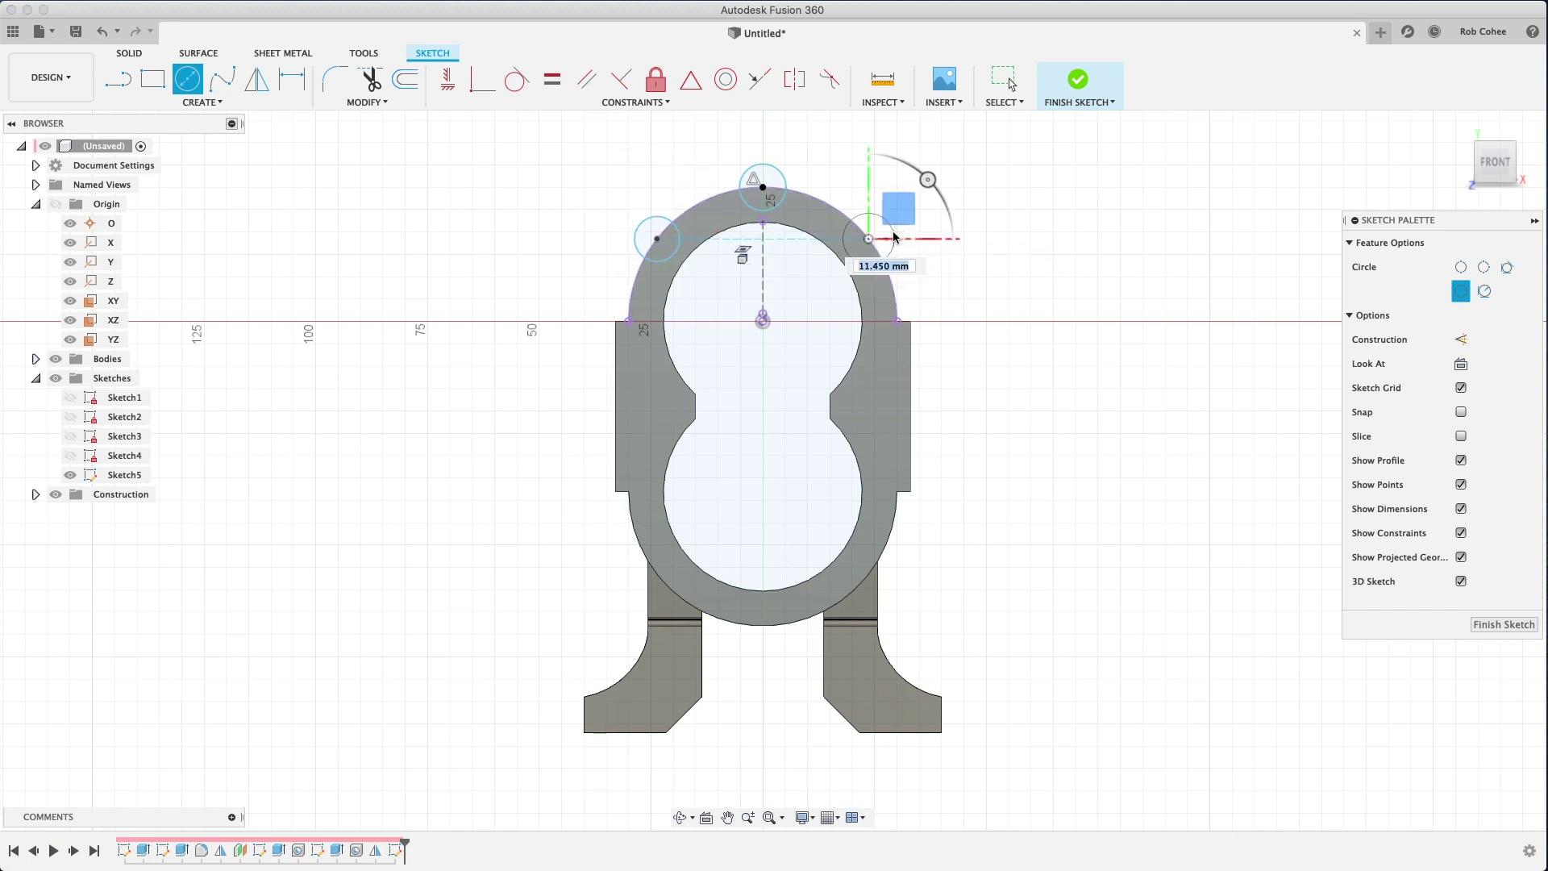
pyautogui.click(893, 238)
pyautogui.rightClick(999, 178)
pyautogui.click(1058, 178)
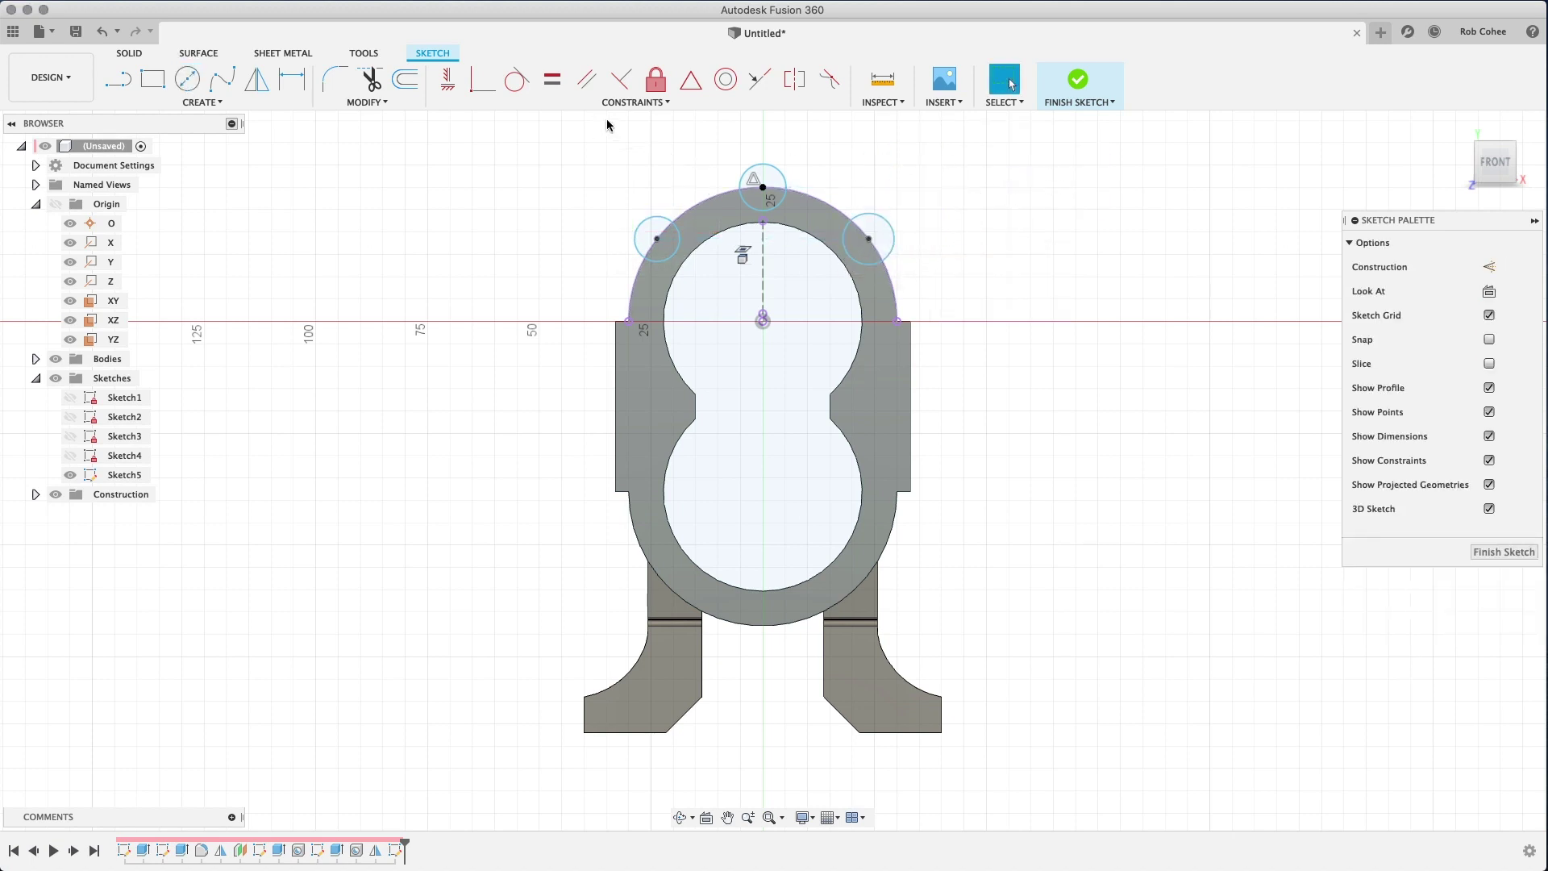
# Make the bolt circles equal in size and dimension them at Ø12 mm
pyautogui.click(553, 79)
pyautogui.click(653, 233)
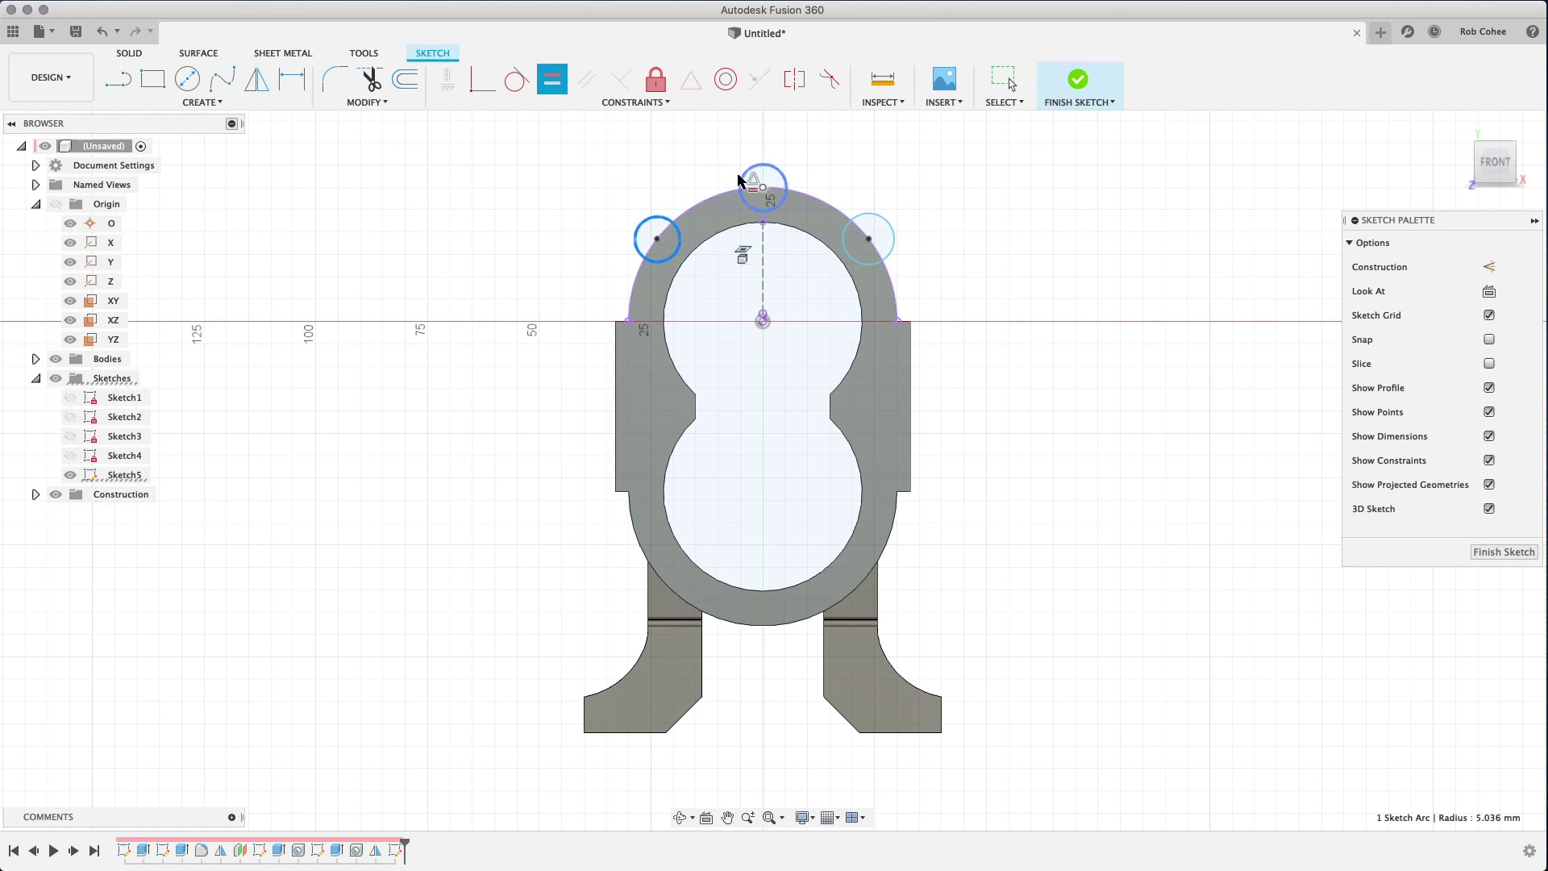
pyautogui.click(740, 169)
pyautogui.click(748, 172)
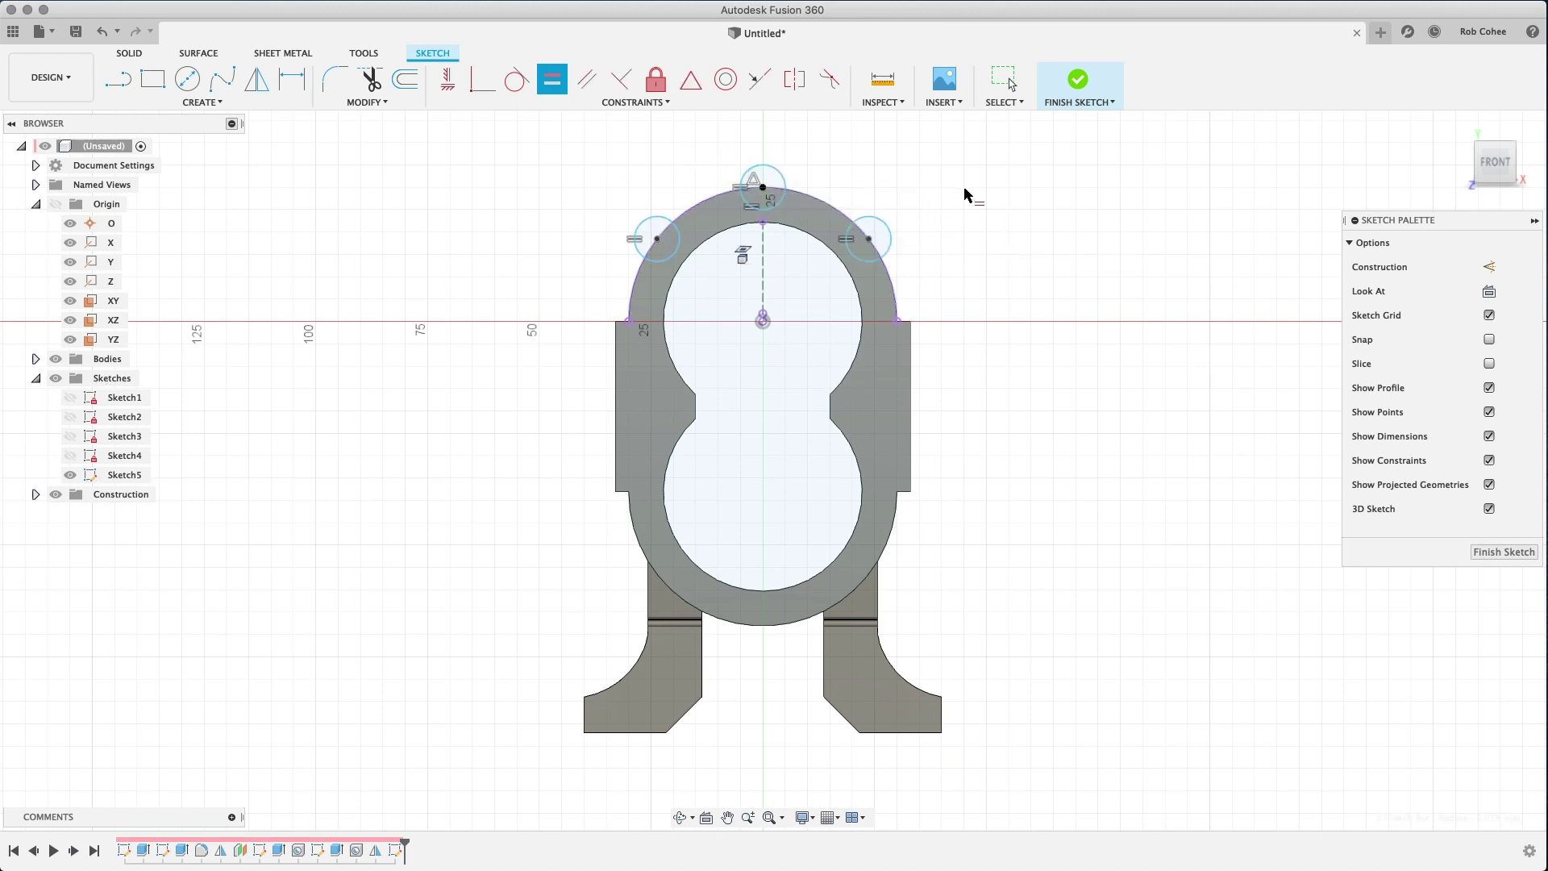
pyautogui.press('d')
pyautogui.click(642, 224)
pyautogui.click(603, 196)
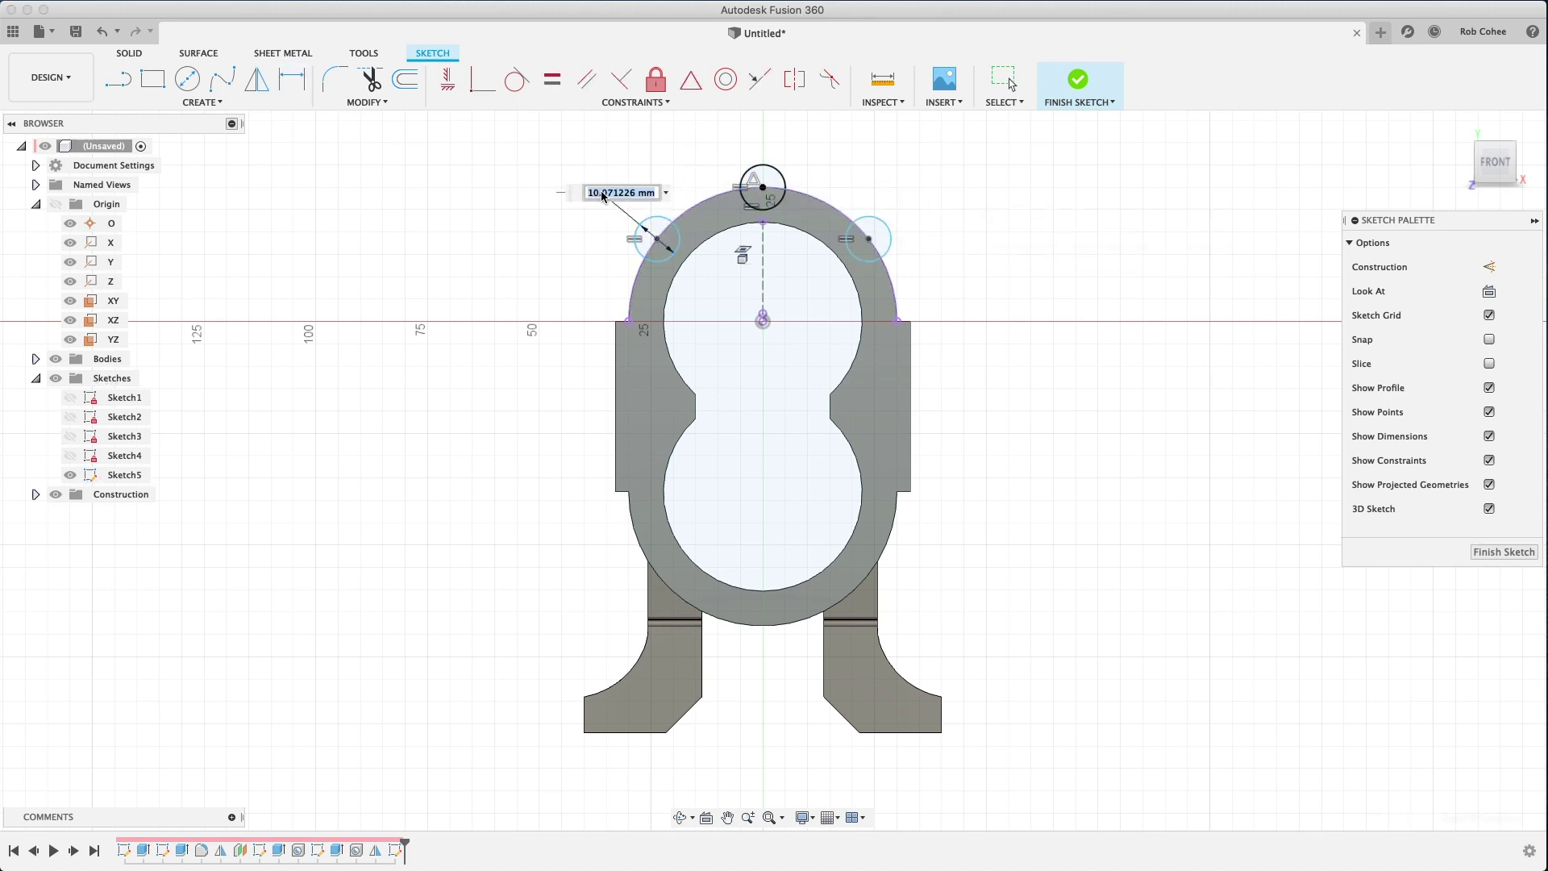
pyautogui.write('12')
pyautogui.press('Return')
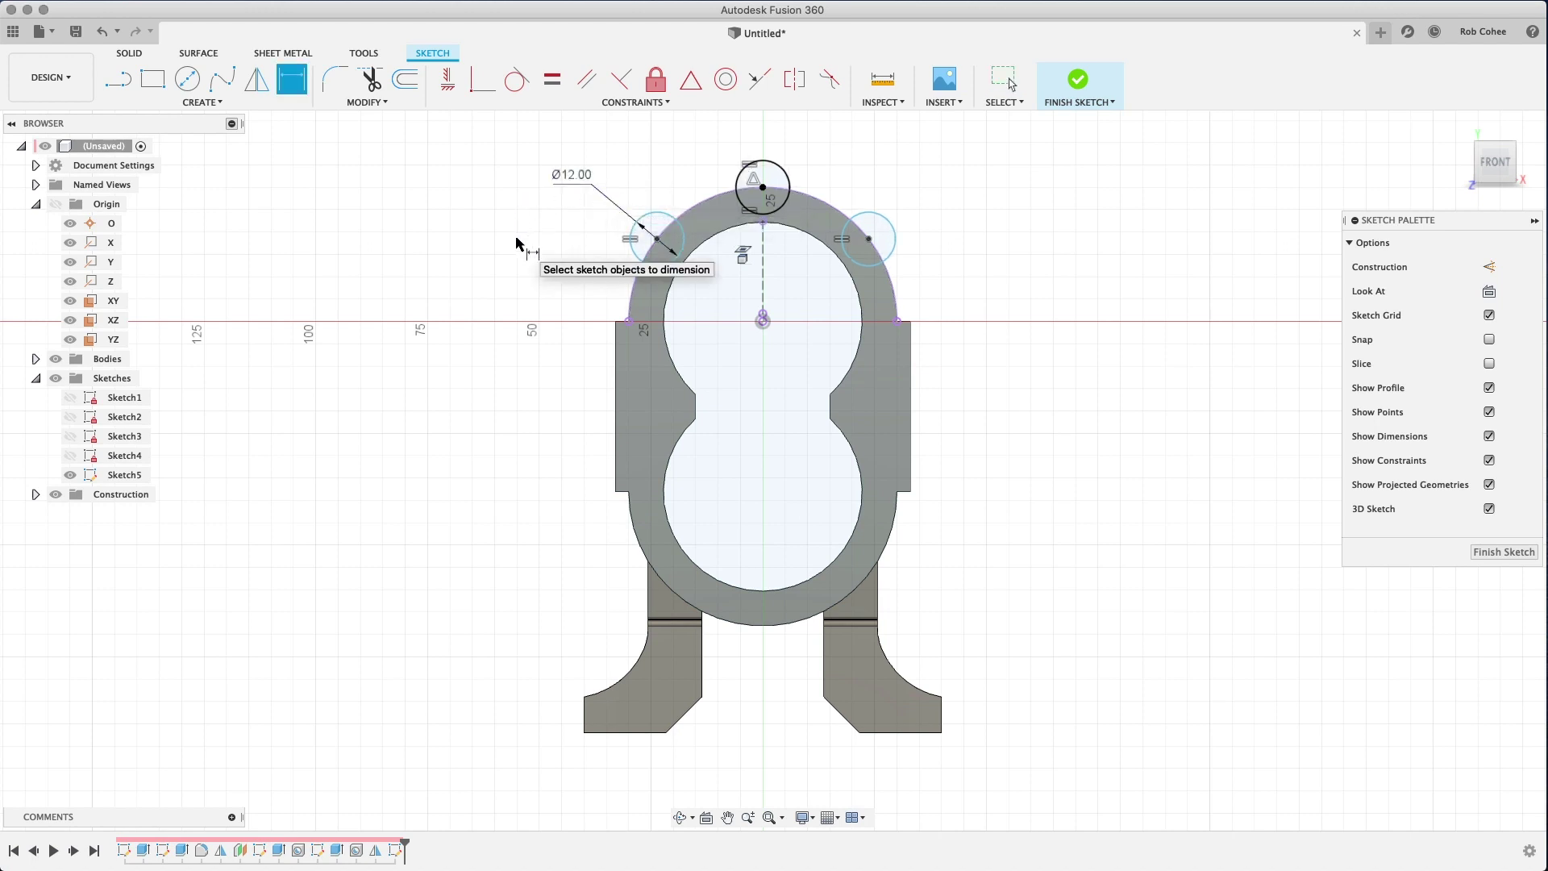
# Draw construction lines from the origin to the left and right circle centres
pyautogui.click(117, 78)
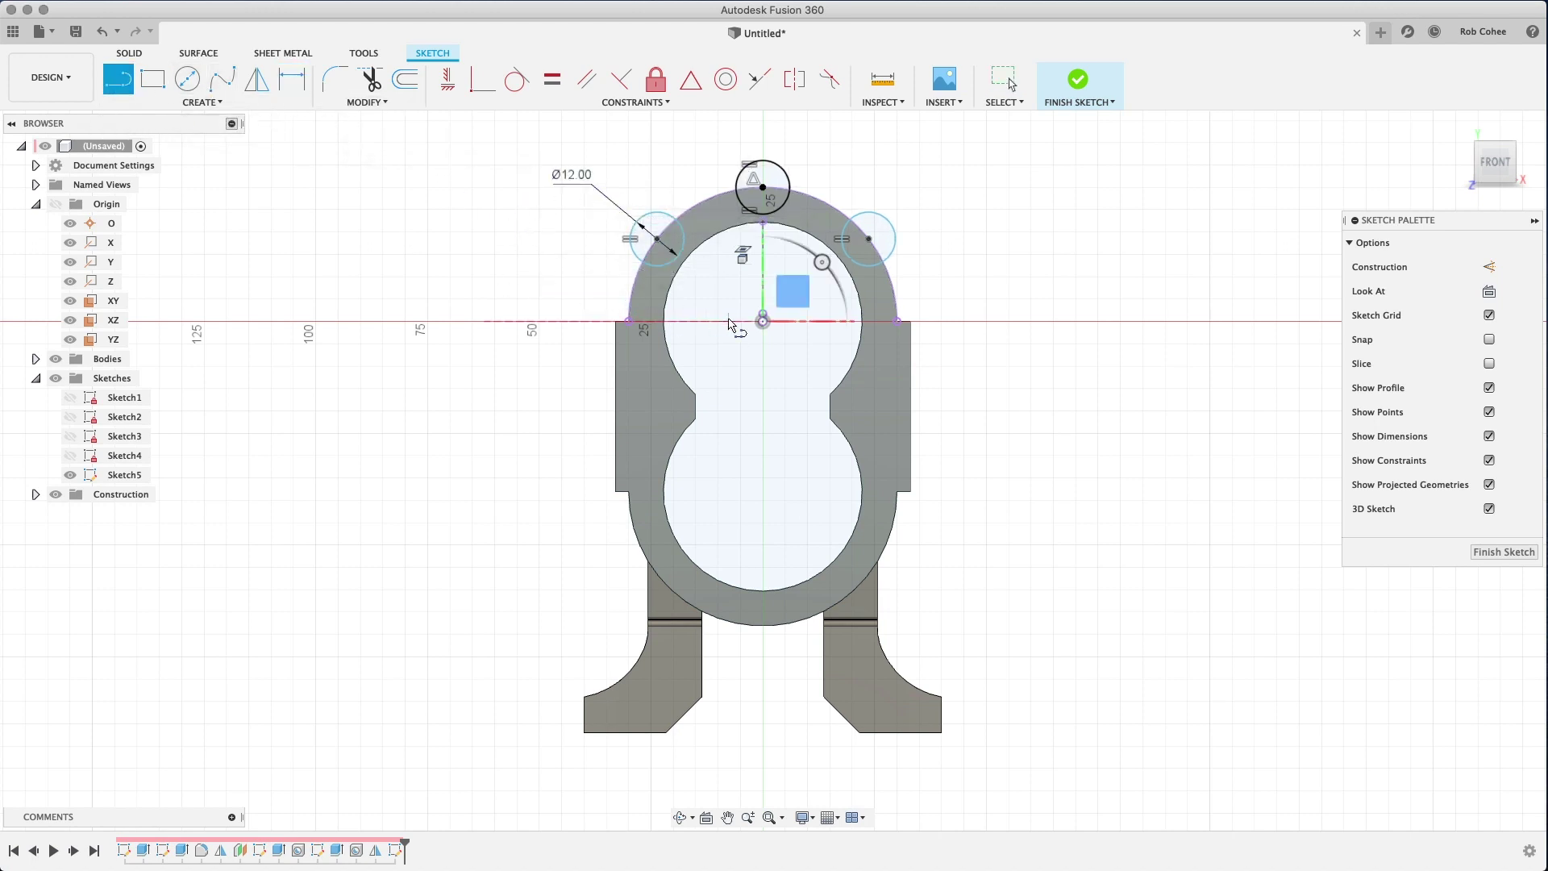
pyautogui.click(1489, 266)
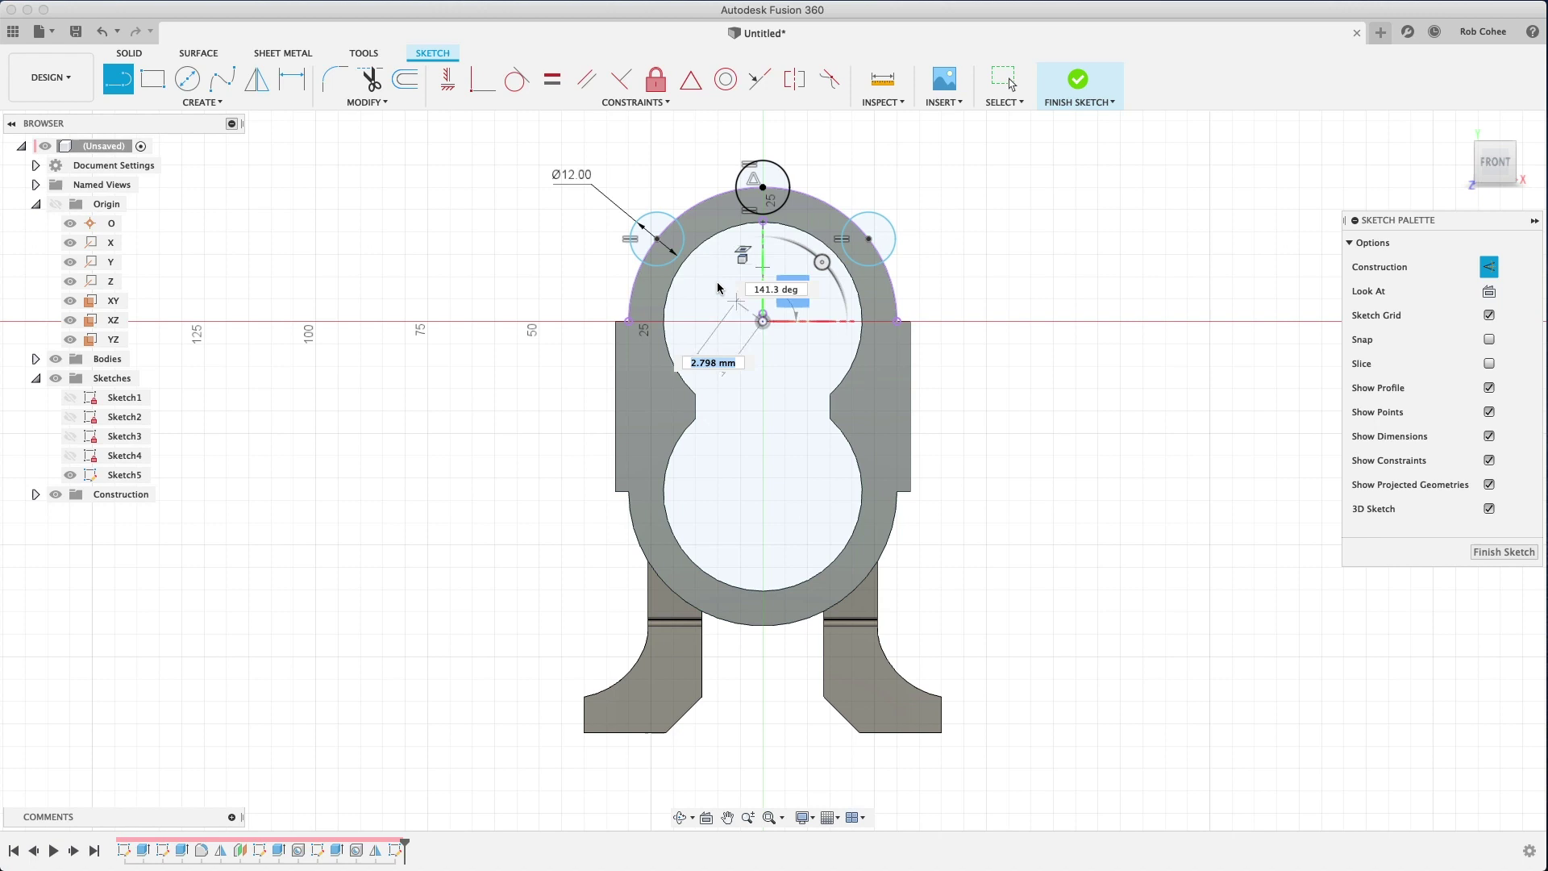
pyautogui.click(657, 239)
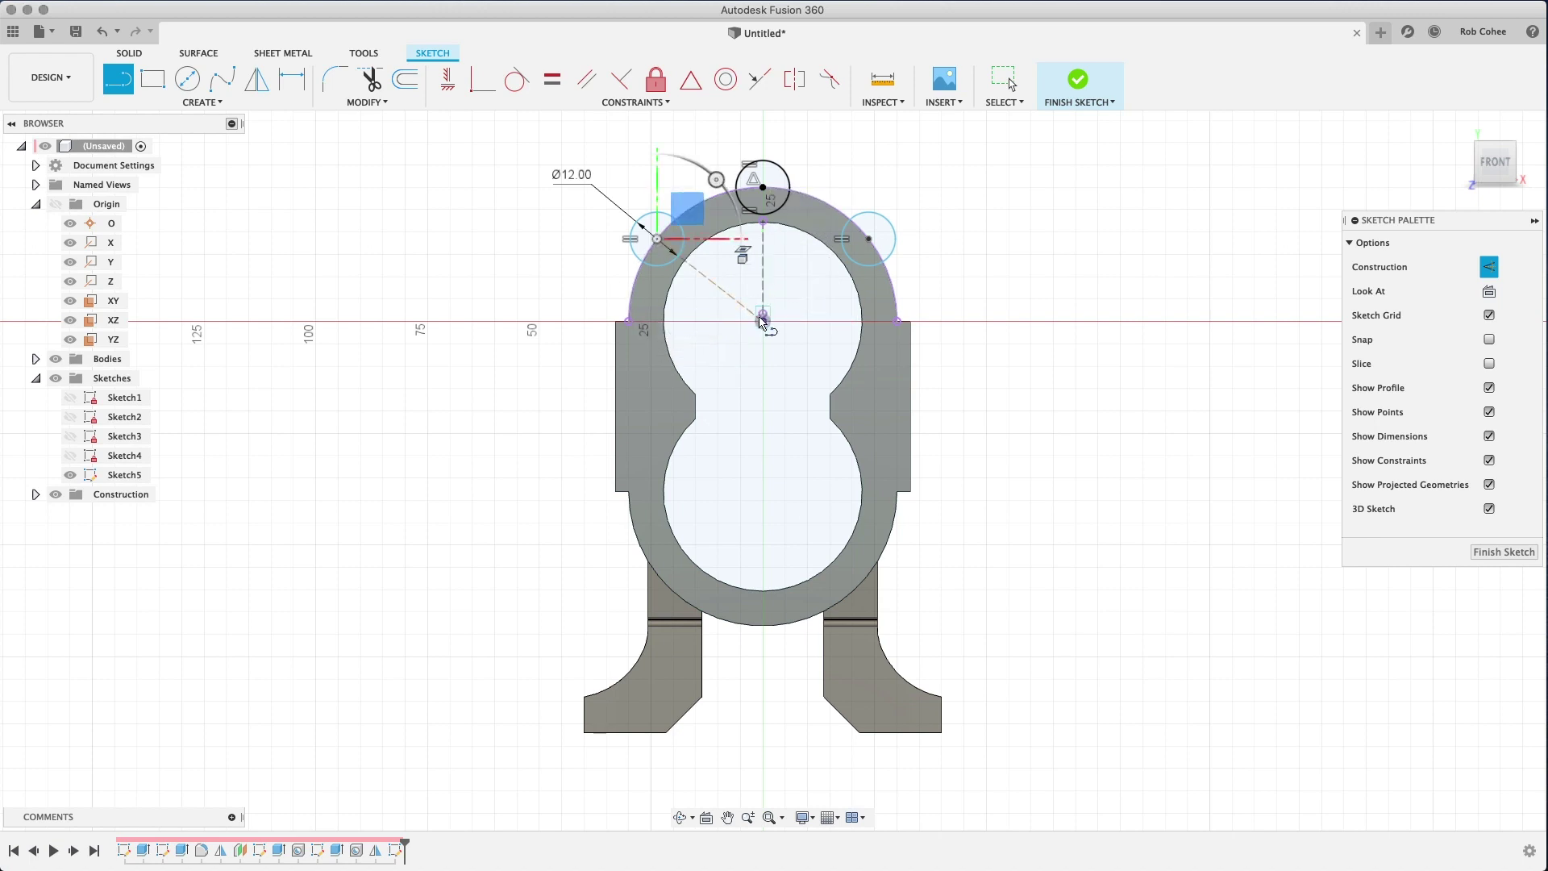
pyautogui.click(763, 321)
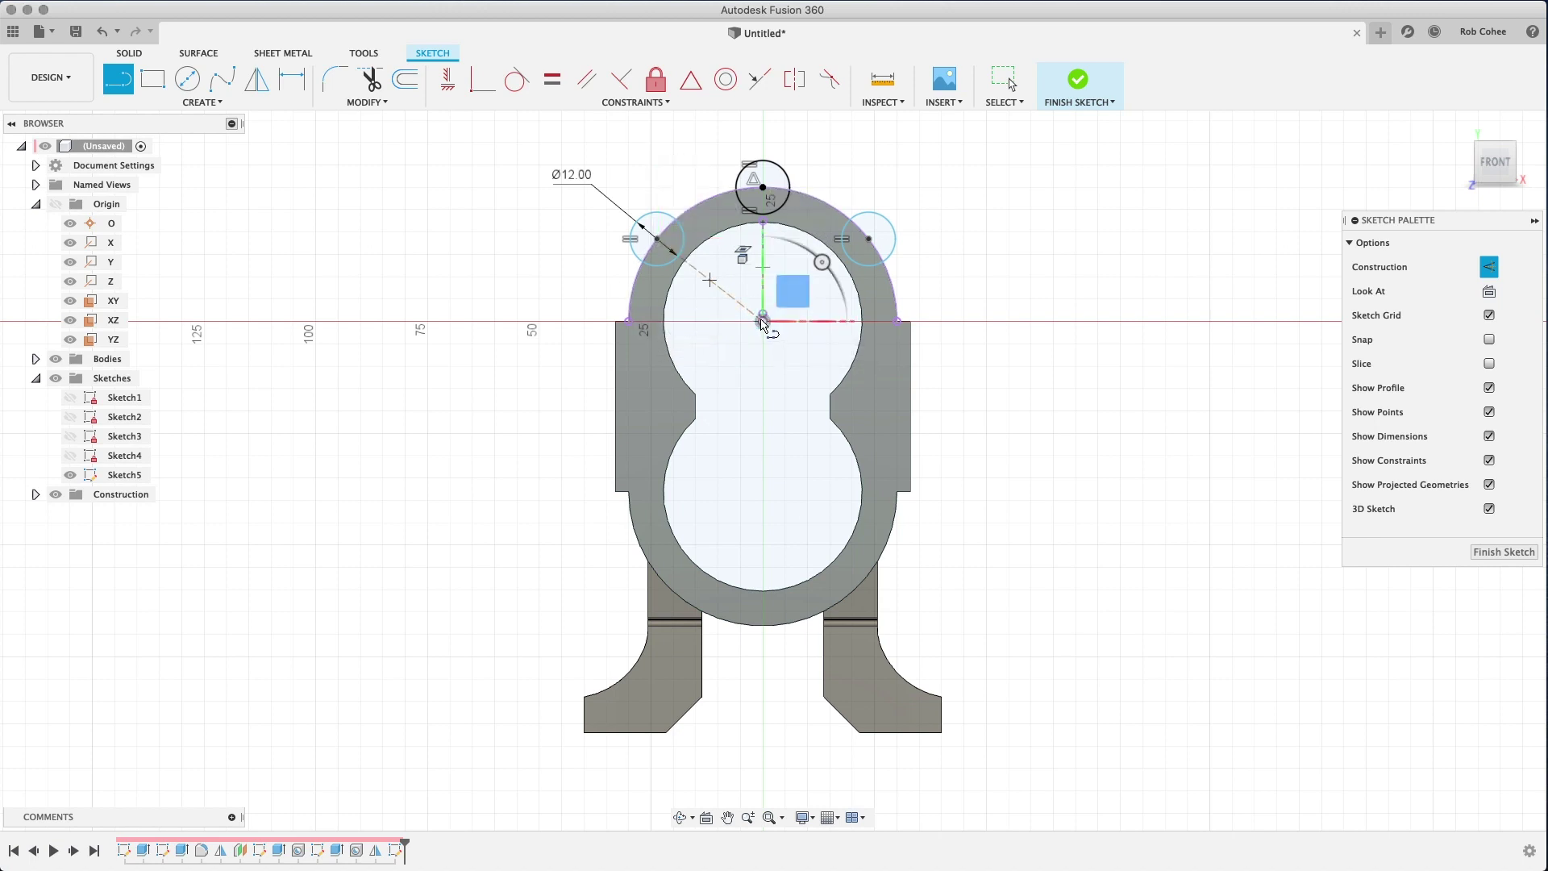
pyautogui.click(868, 238)
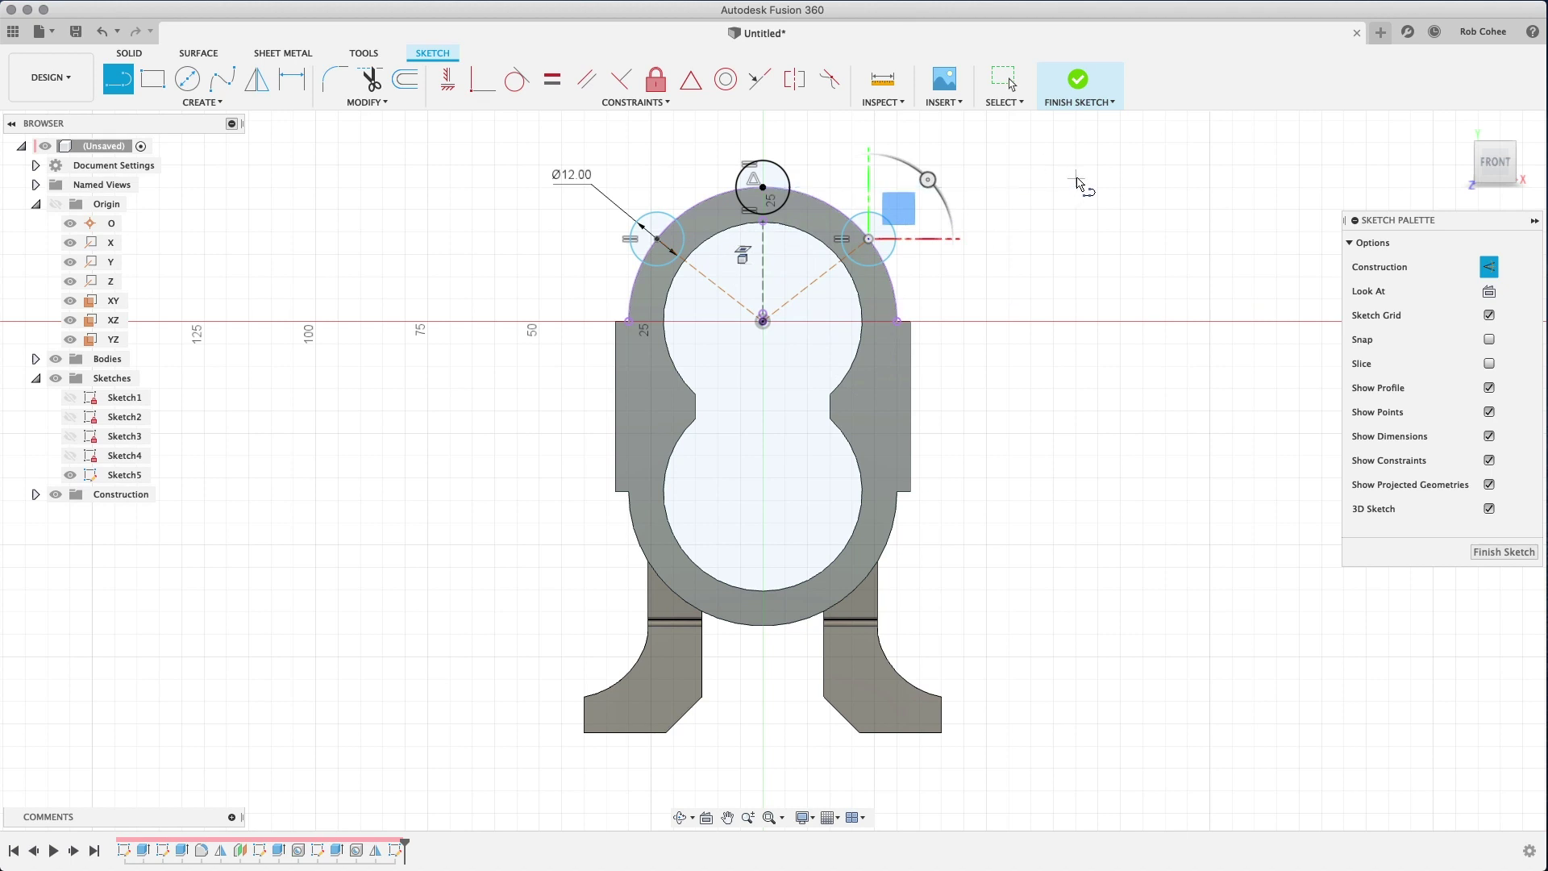
pyautogui.press('Escape')
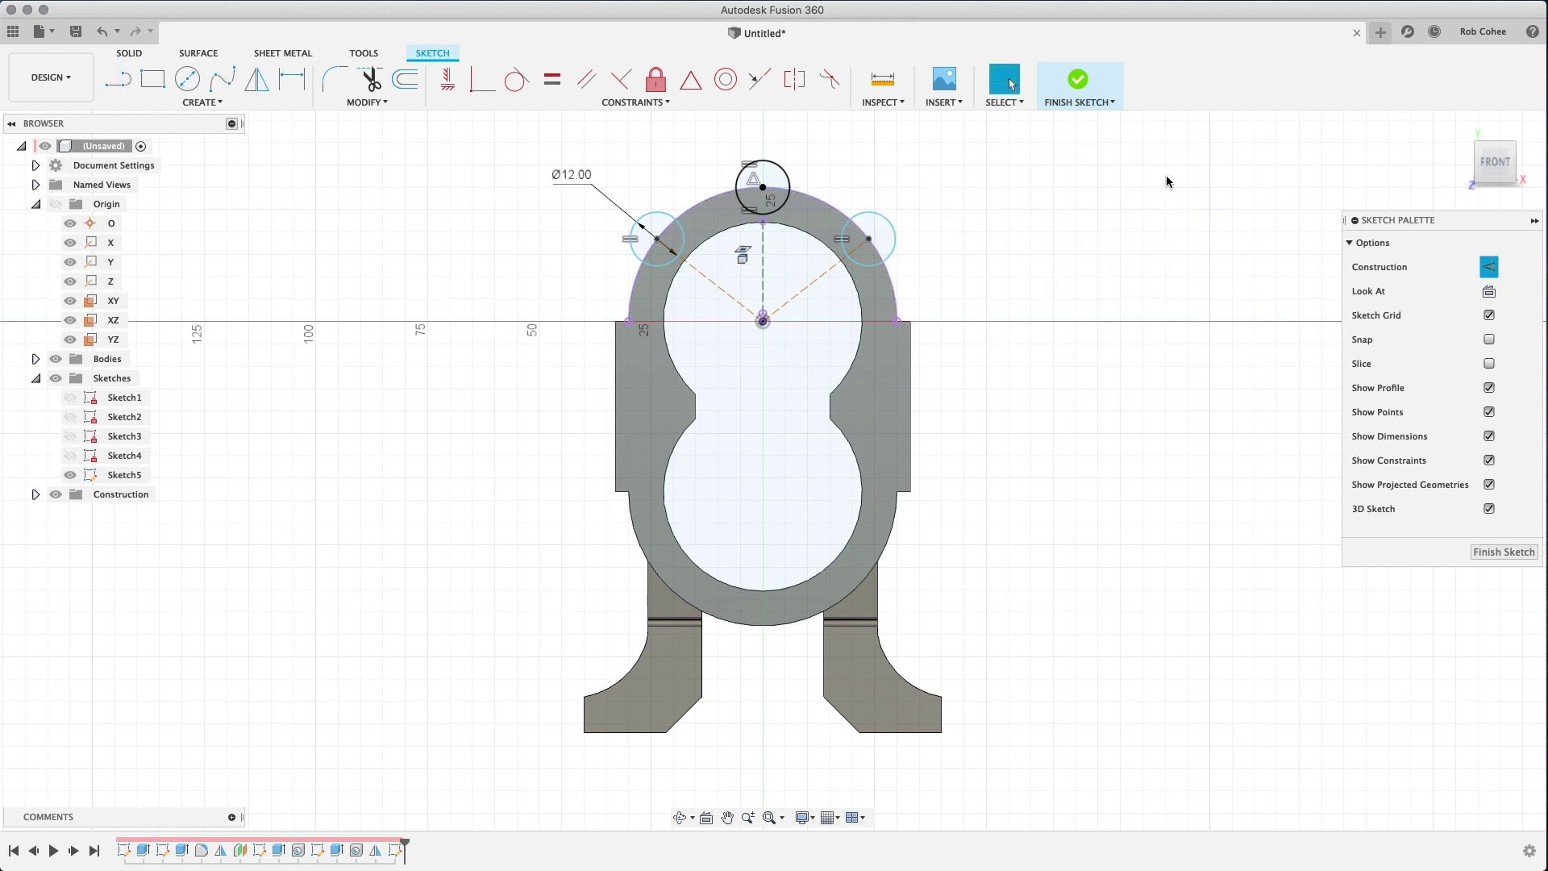
# Dimension the left construction line at 45° from the vertical line
pyautogui.press('d')
pyautogui.click(764, 266)
pyautogui.click(710, 279)
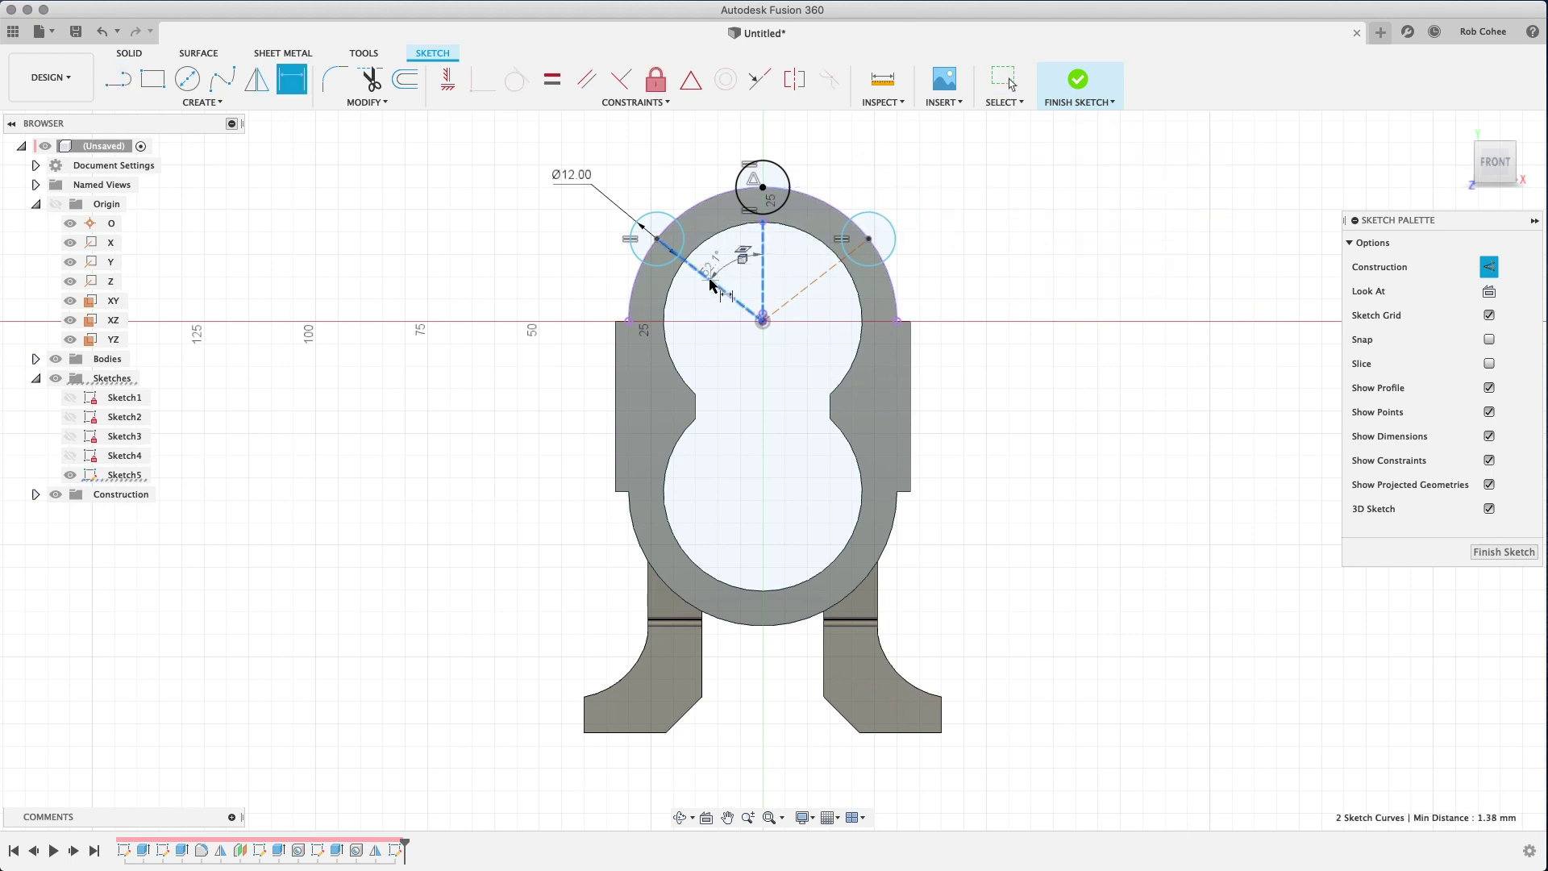
pyautogui.click(660, 150)
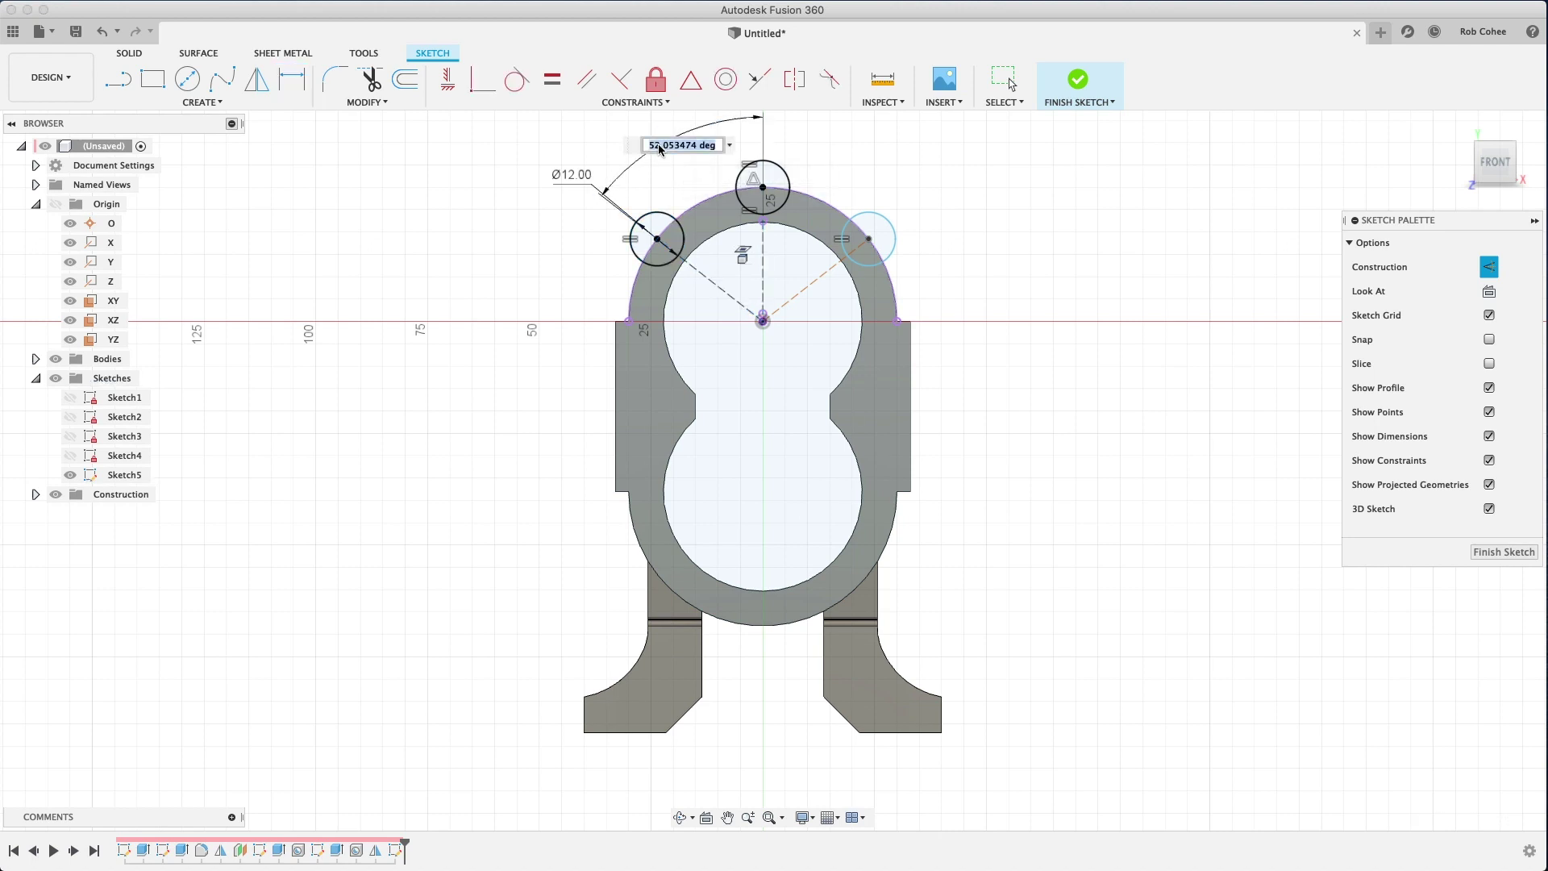
pyautogui.press('Return')
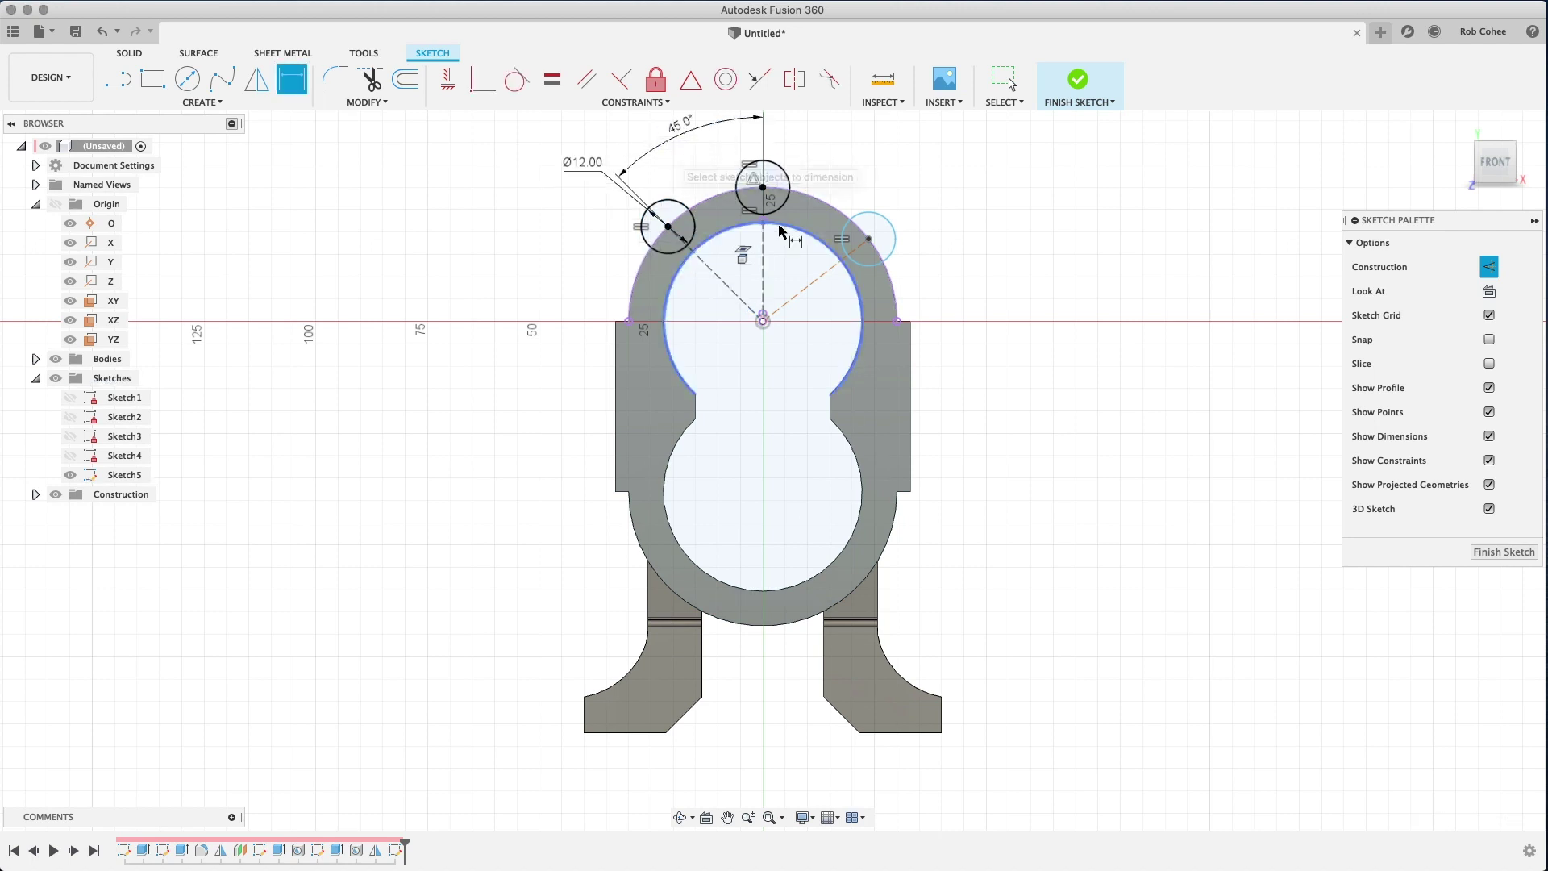
# Link the right construction line's angle to the 45° dimension
pyautogui.click(813, 288)
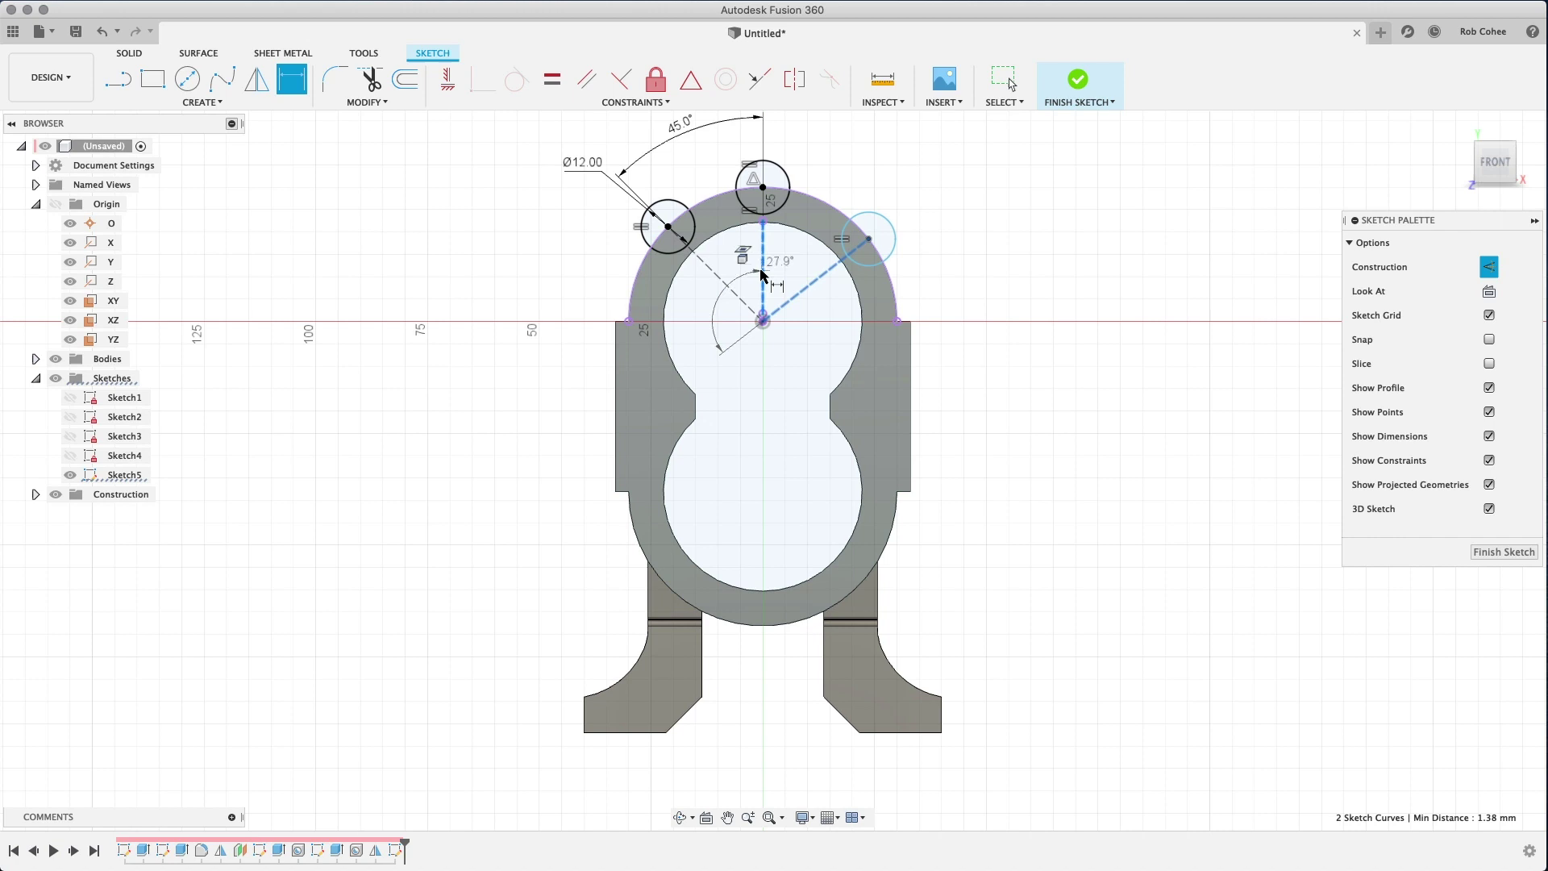
pyautogui.click(762, 279)
pyautogui.click(766, 132)
pyautogui.click(680, 125)
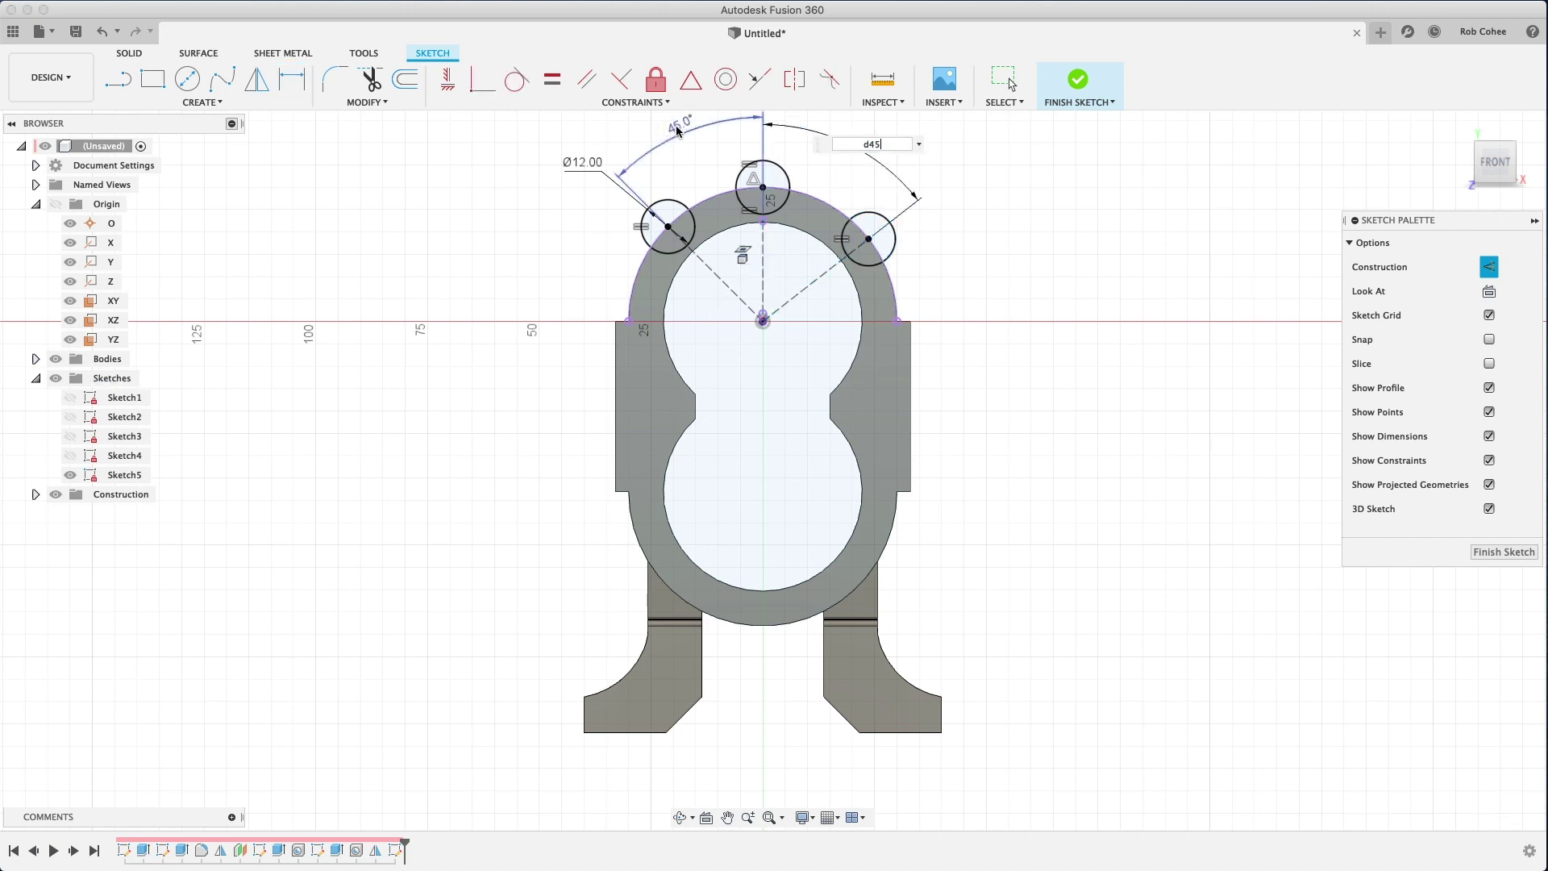
pyautogui.press('Return')
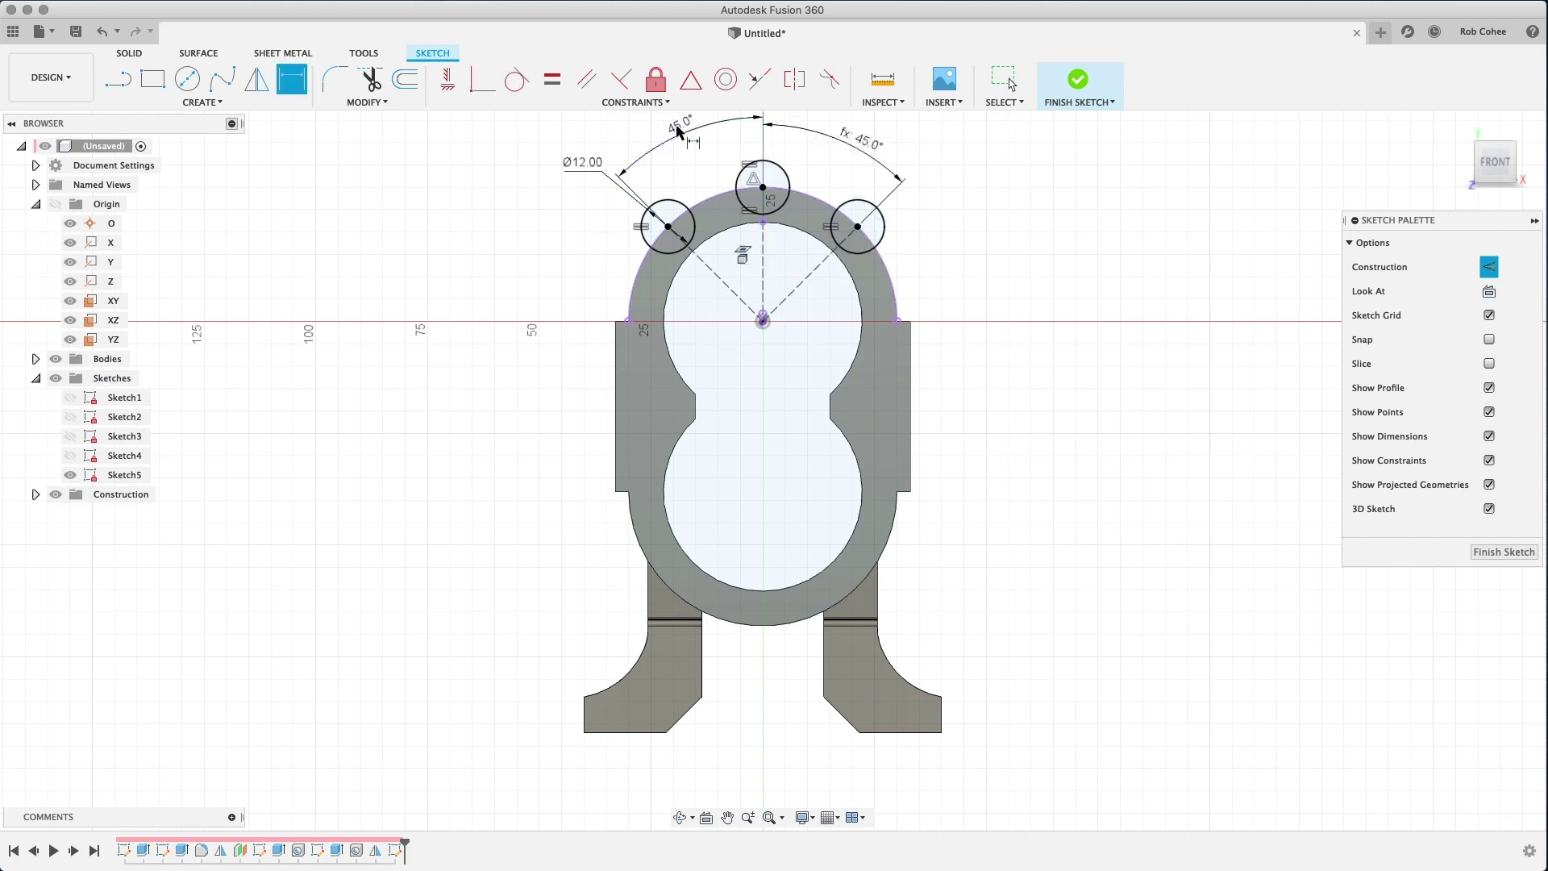
pyautogui.rightClick(491, 416)
pyautogui.click(533, 417)
# Draw a horizontal construction line across the body's waist
pyautogui.press('p')
pyautogui.press('l')
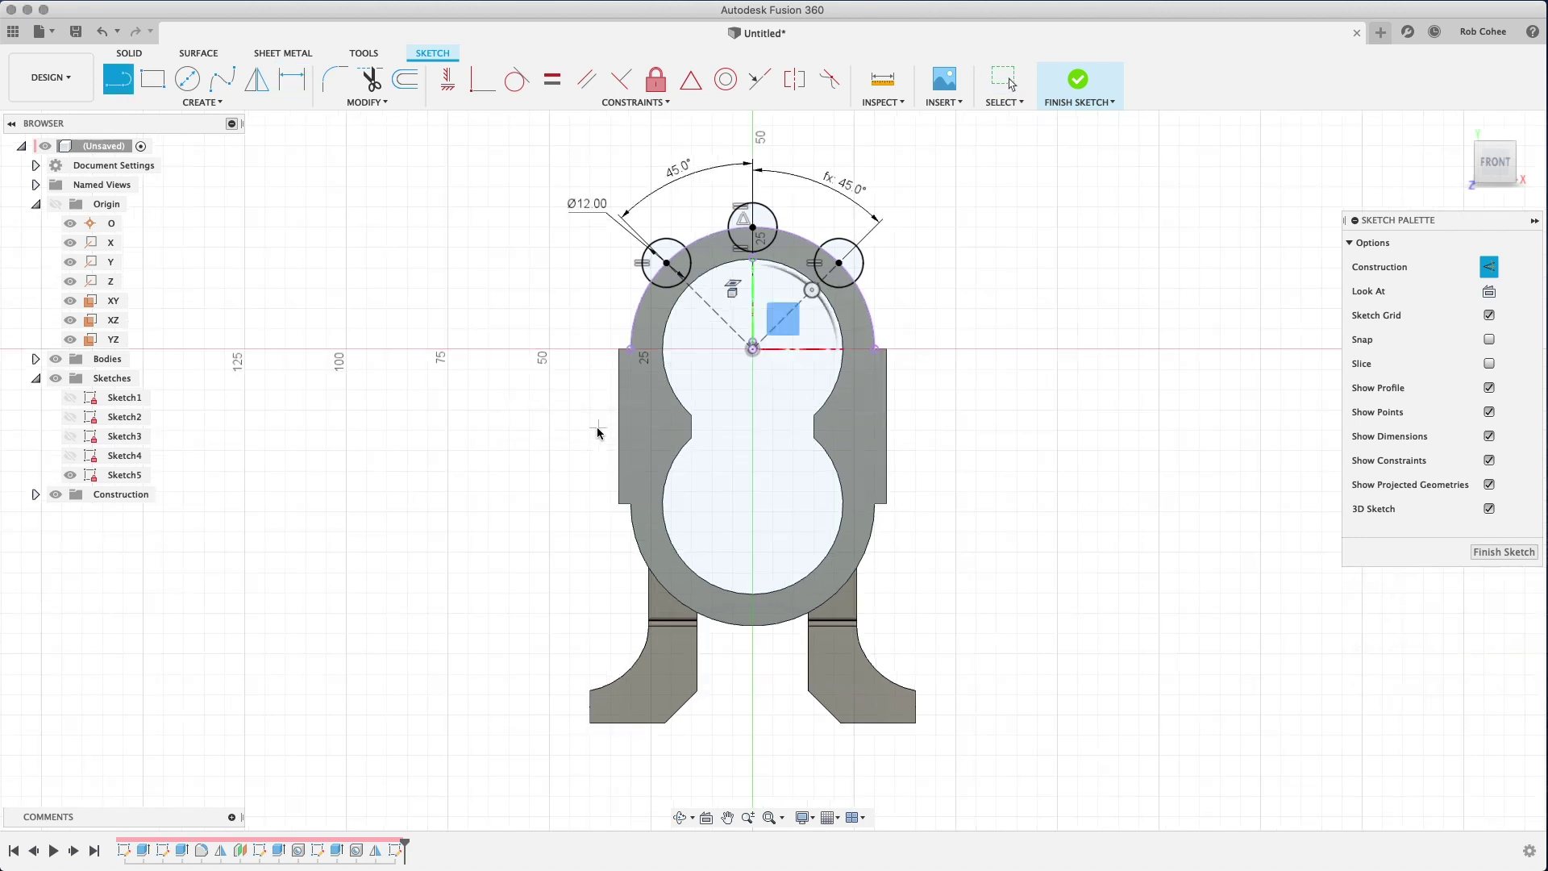
pyautogui.click(619, 425)
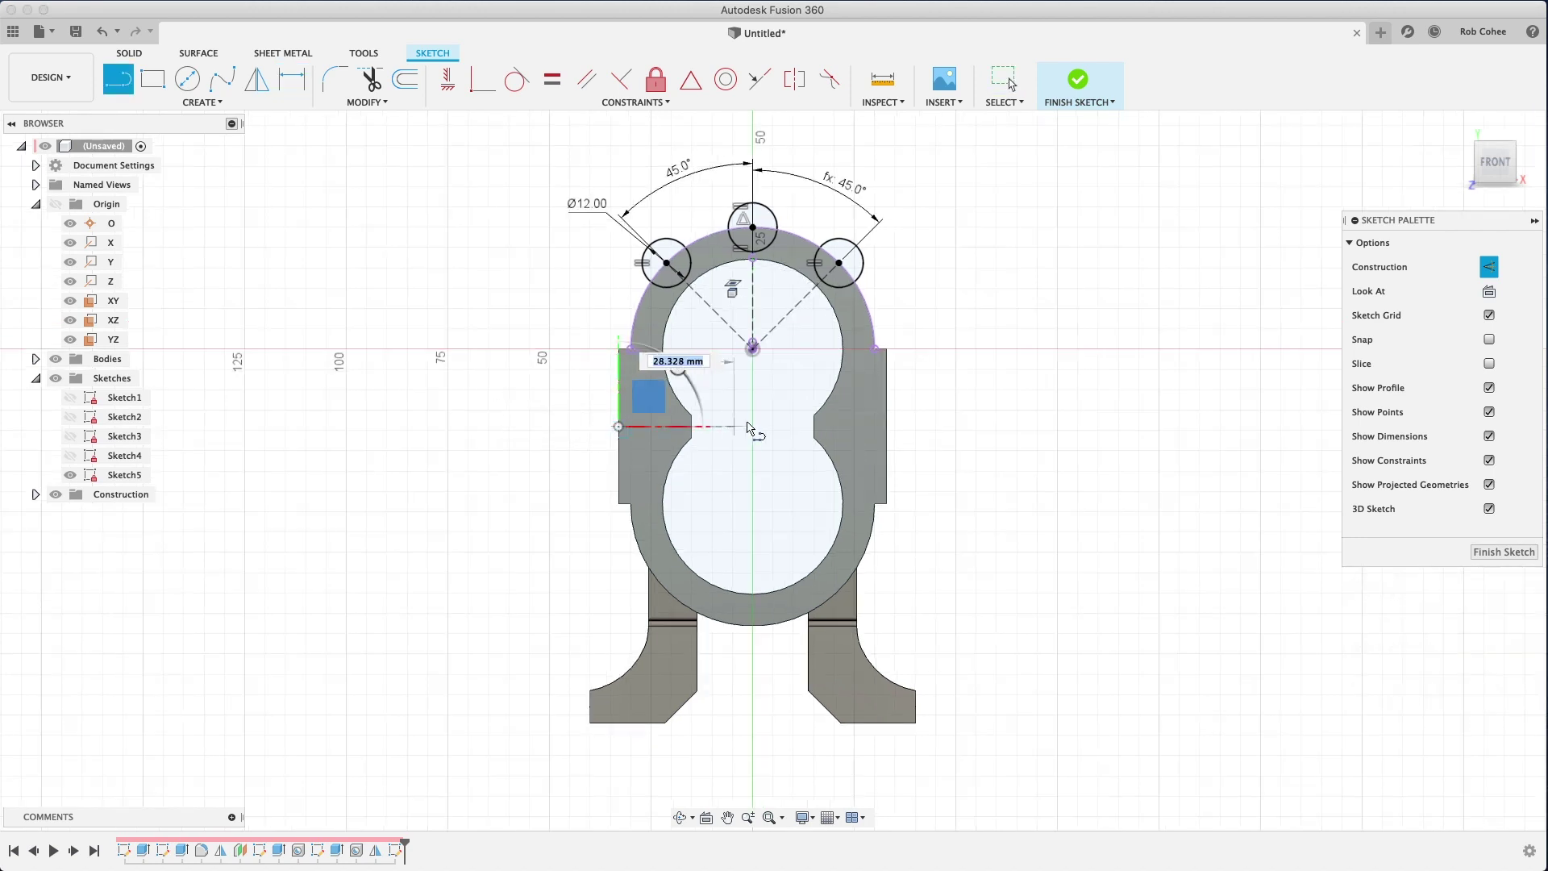
pyautogui.click(887, 426)
pyautogui.rightClick(1029, 303)
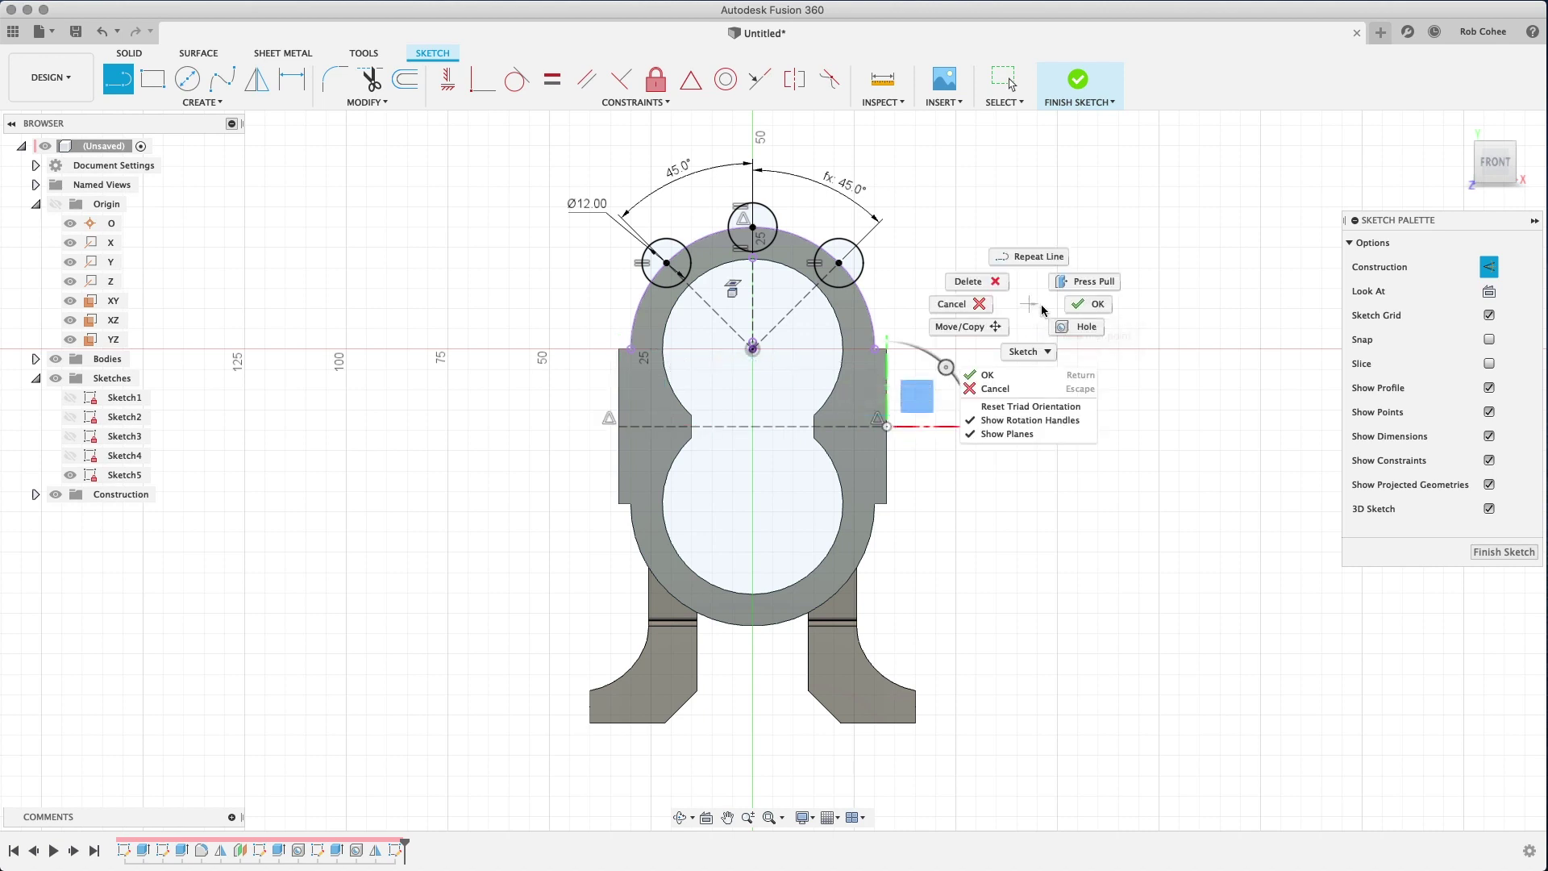
pyautogui.click(1073, 312)
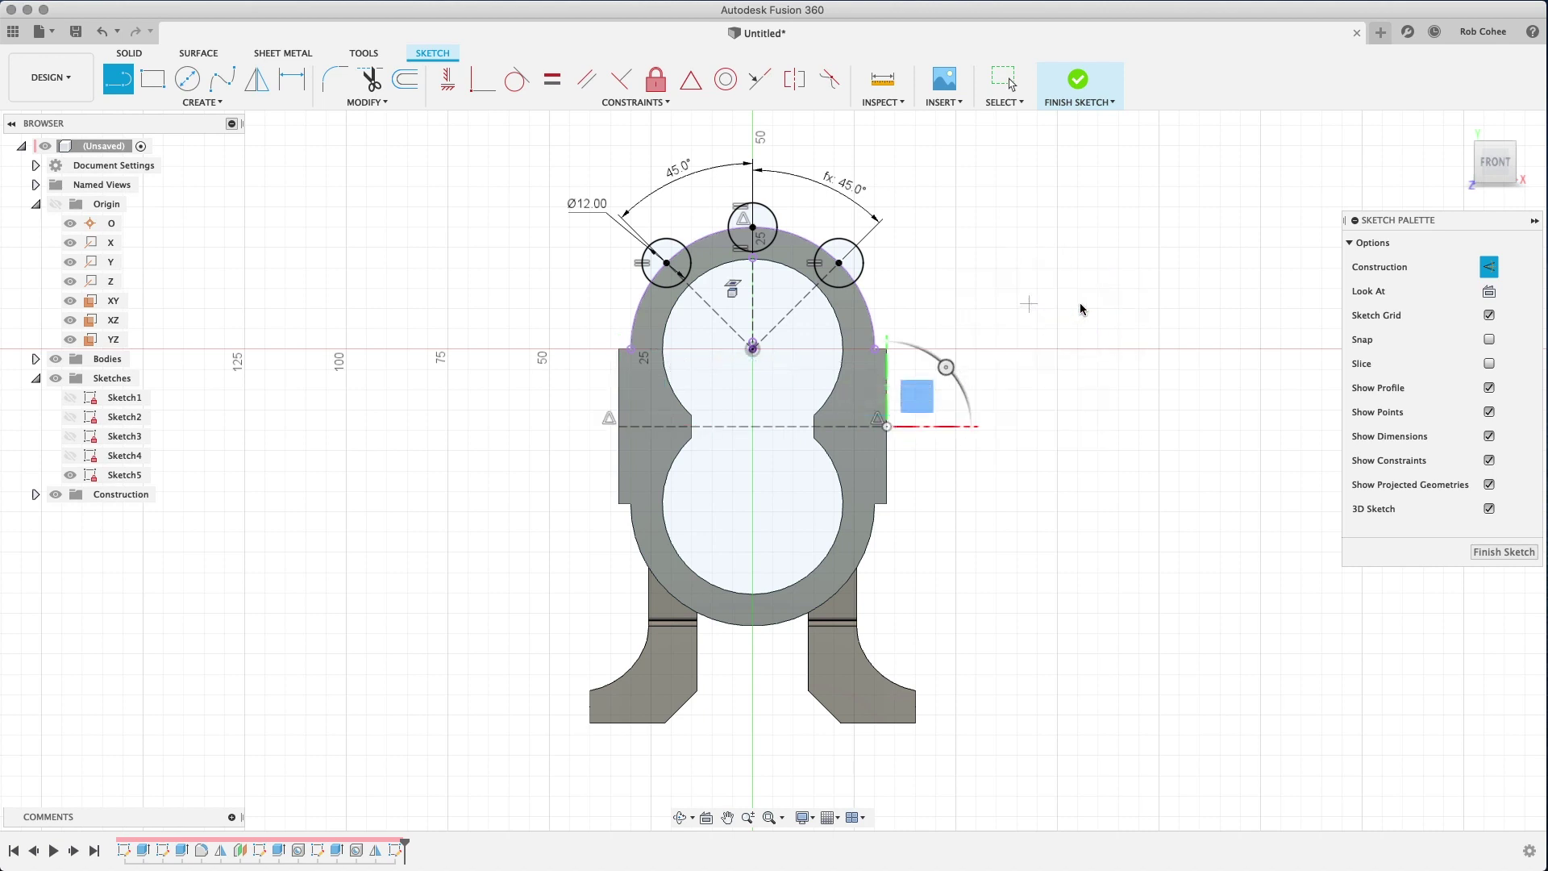
pyautogui.click(740, 426)
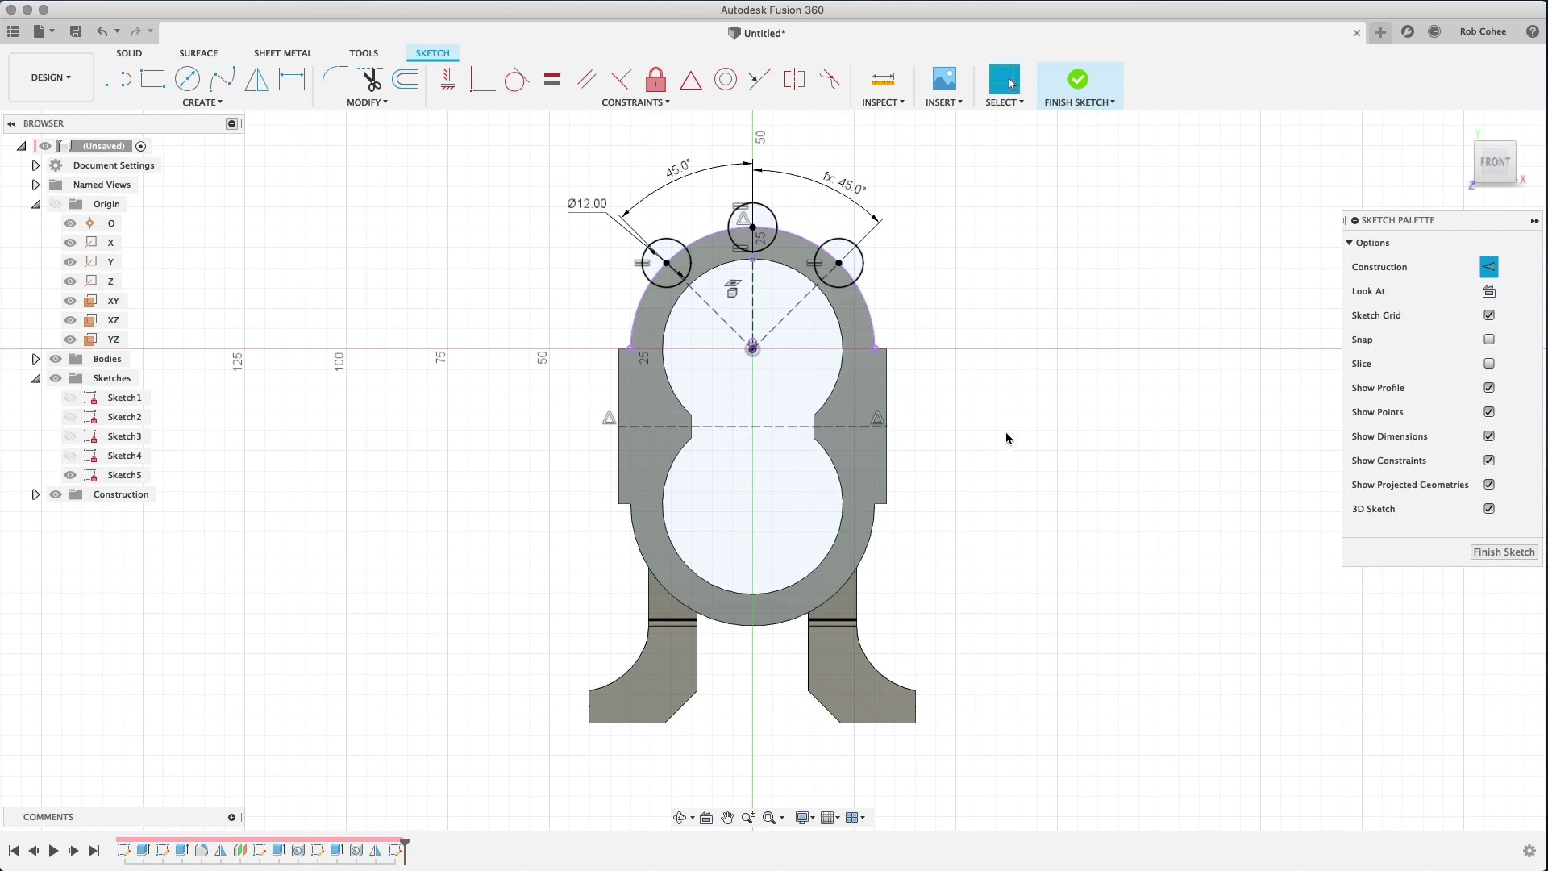
# Mirror the left, top and right bolt circles across the horizontal construction line
pyautogui.click(259, 82)
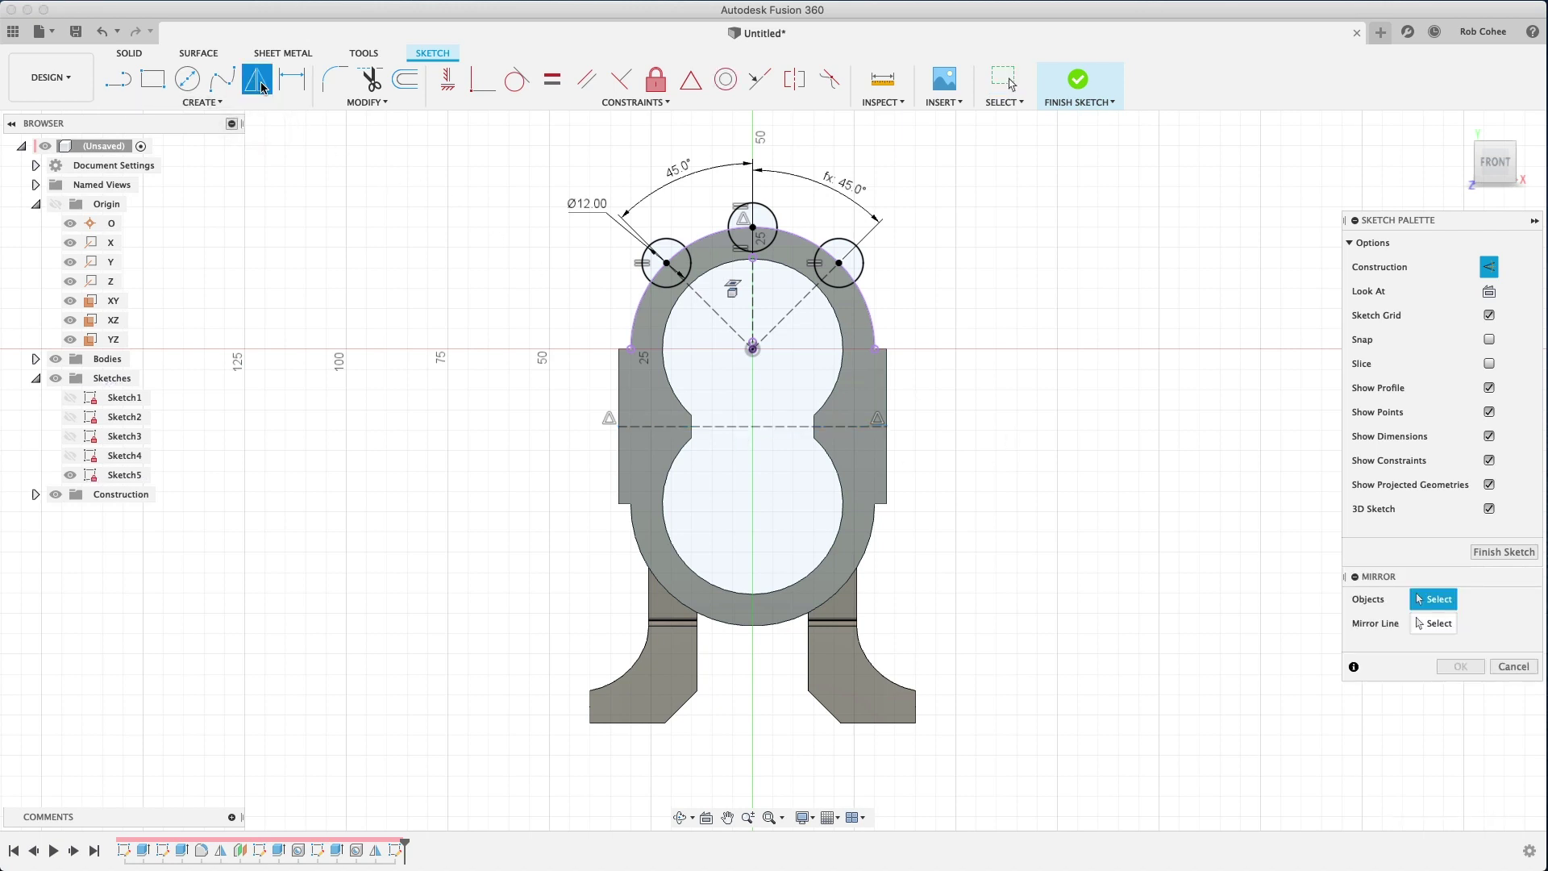
pyautogui.click(654, 288)
pyautogui.click(730, 226)
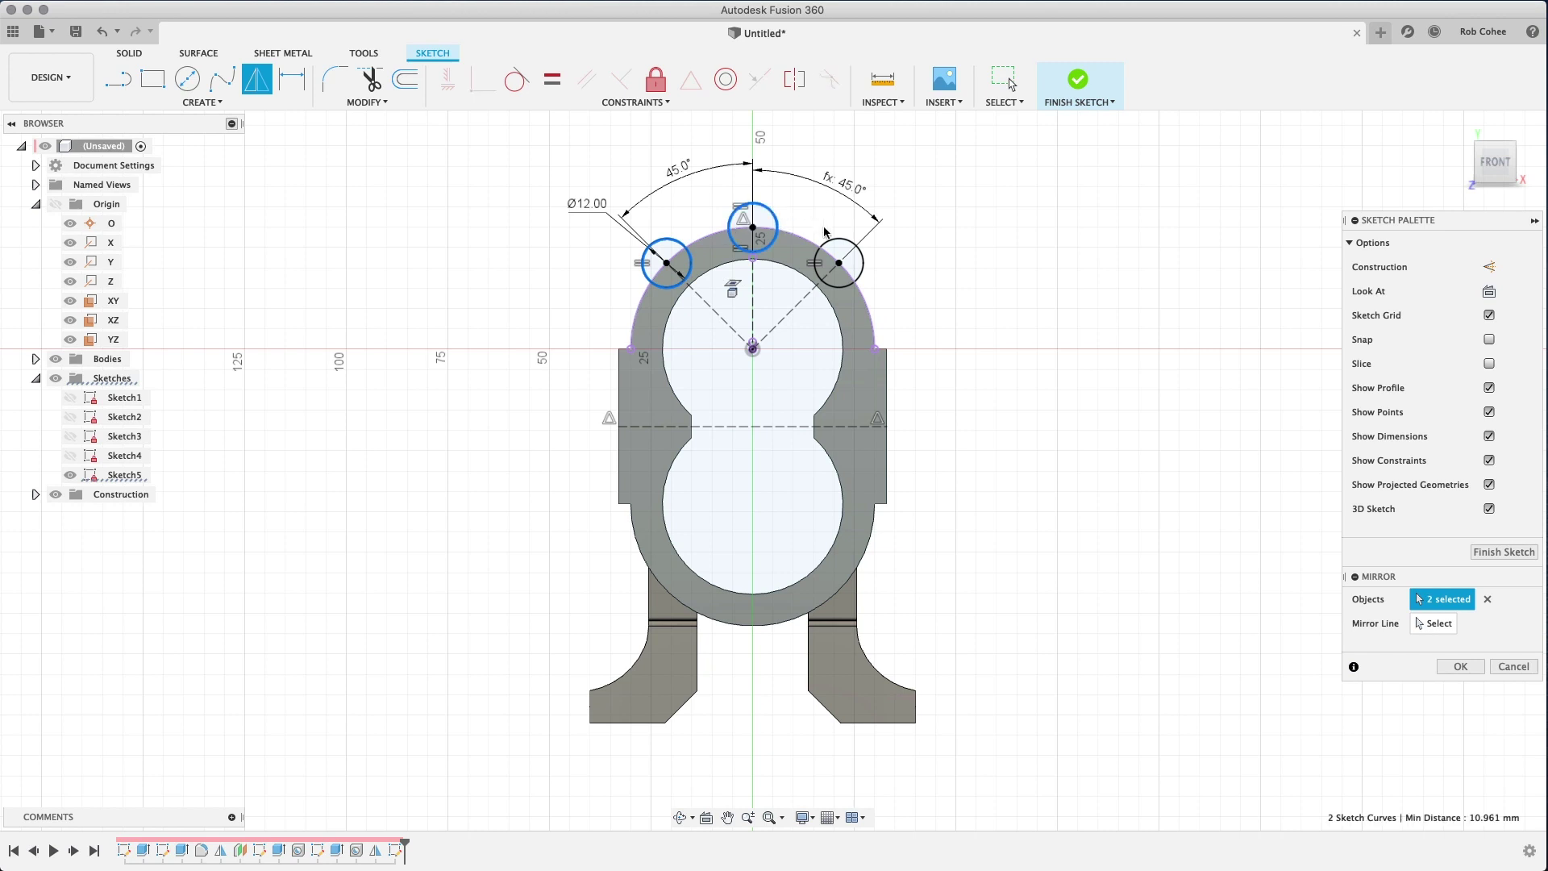
pyautogui.click(833, 242)
pyautogui.click(1377, 622)
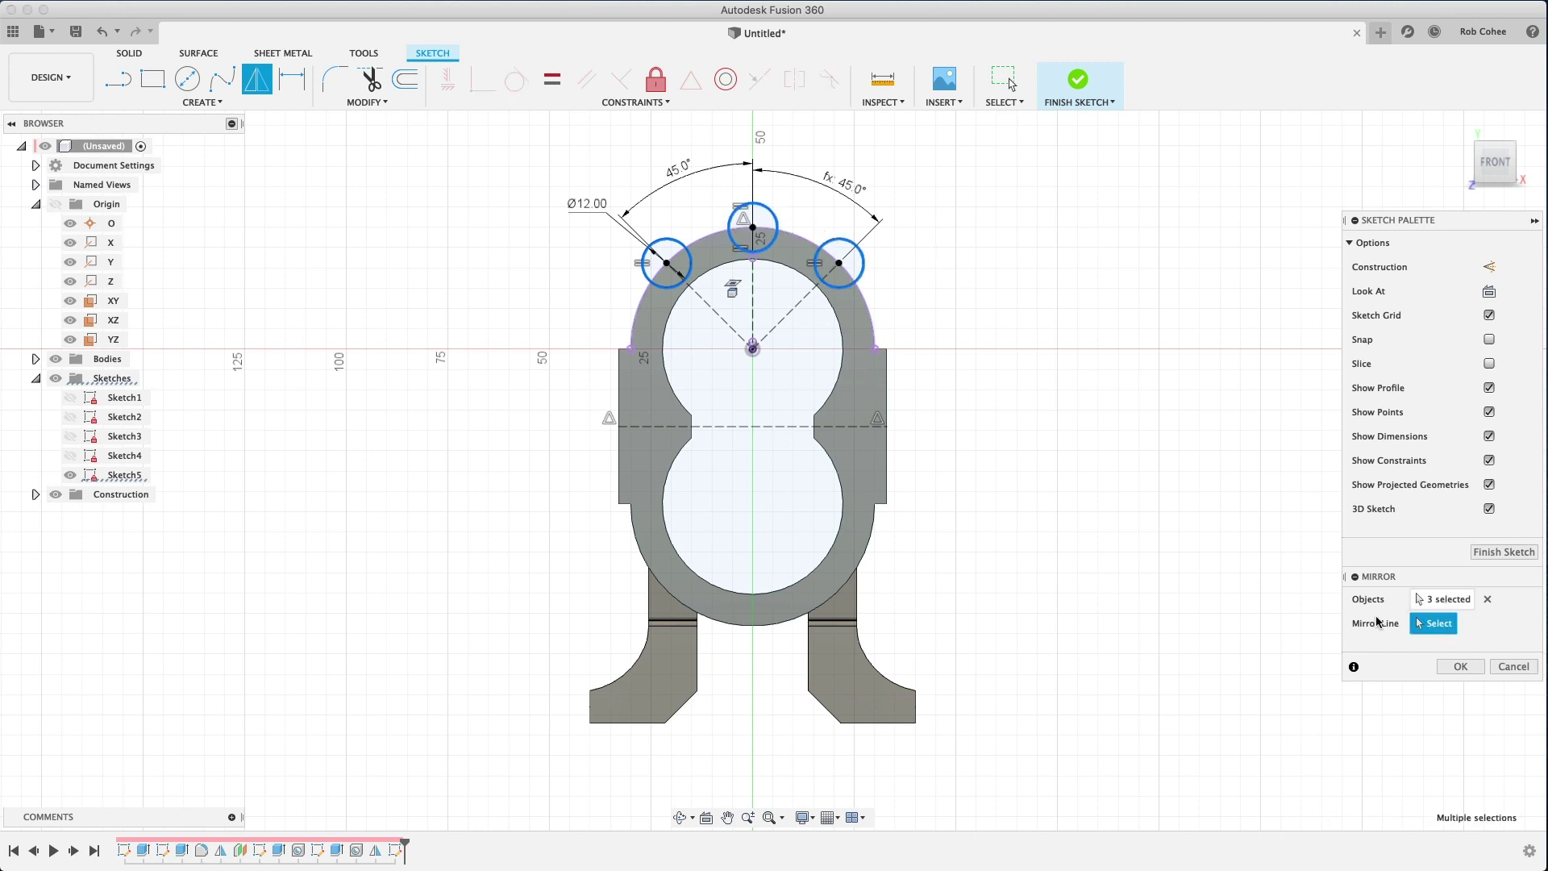
pyautogui.click(776, 427)
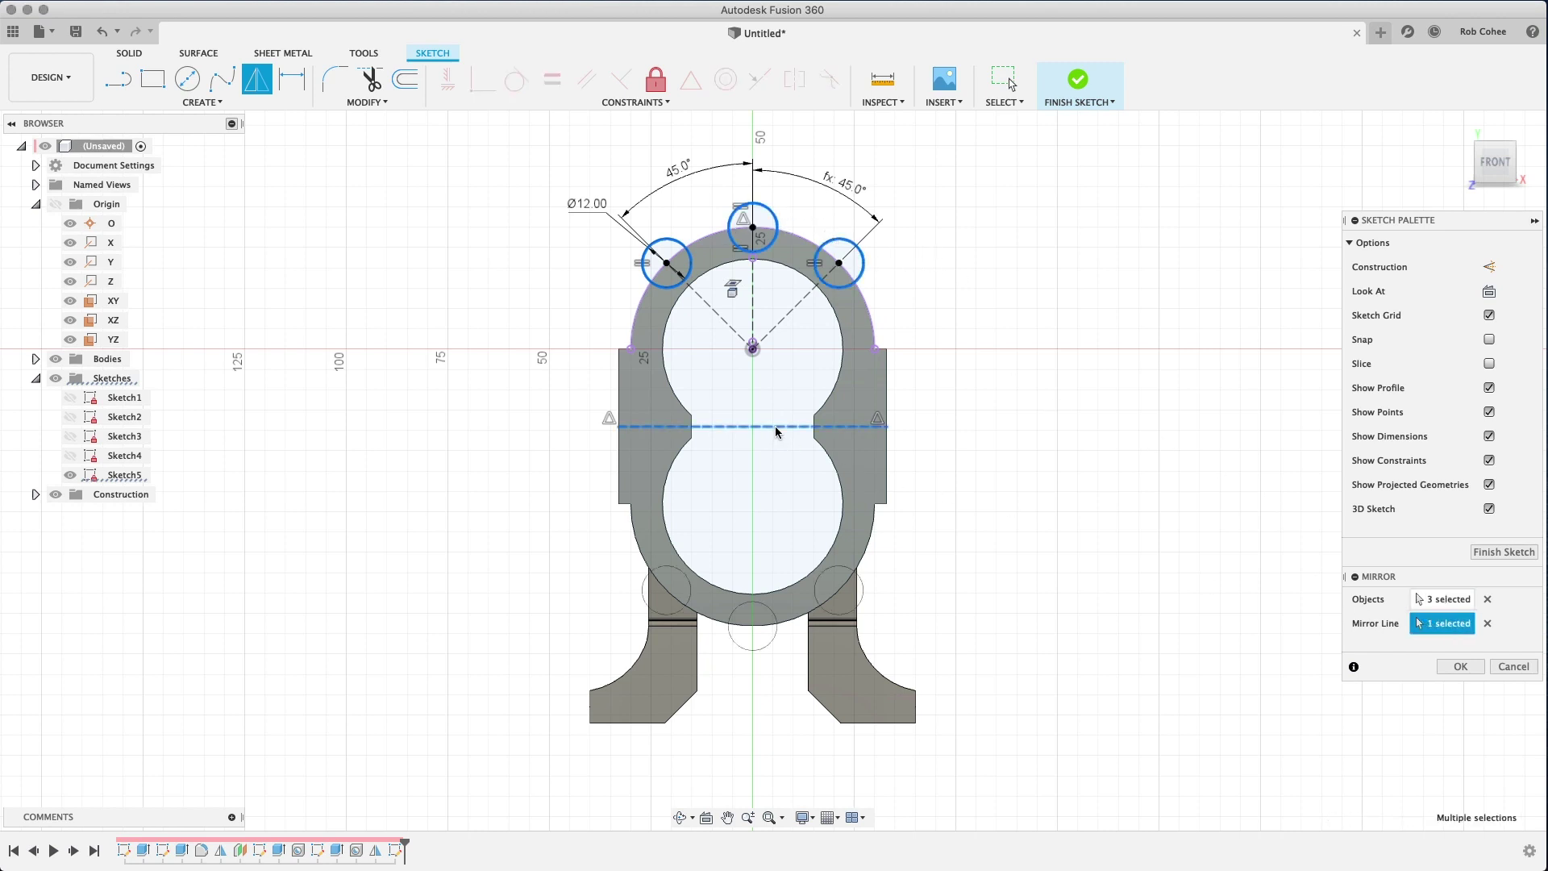
pyautogui.click(1459, 666)
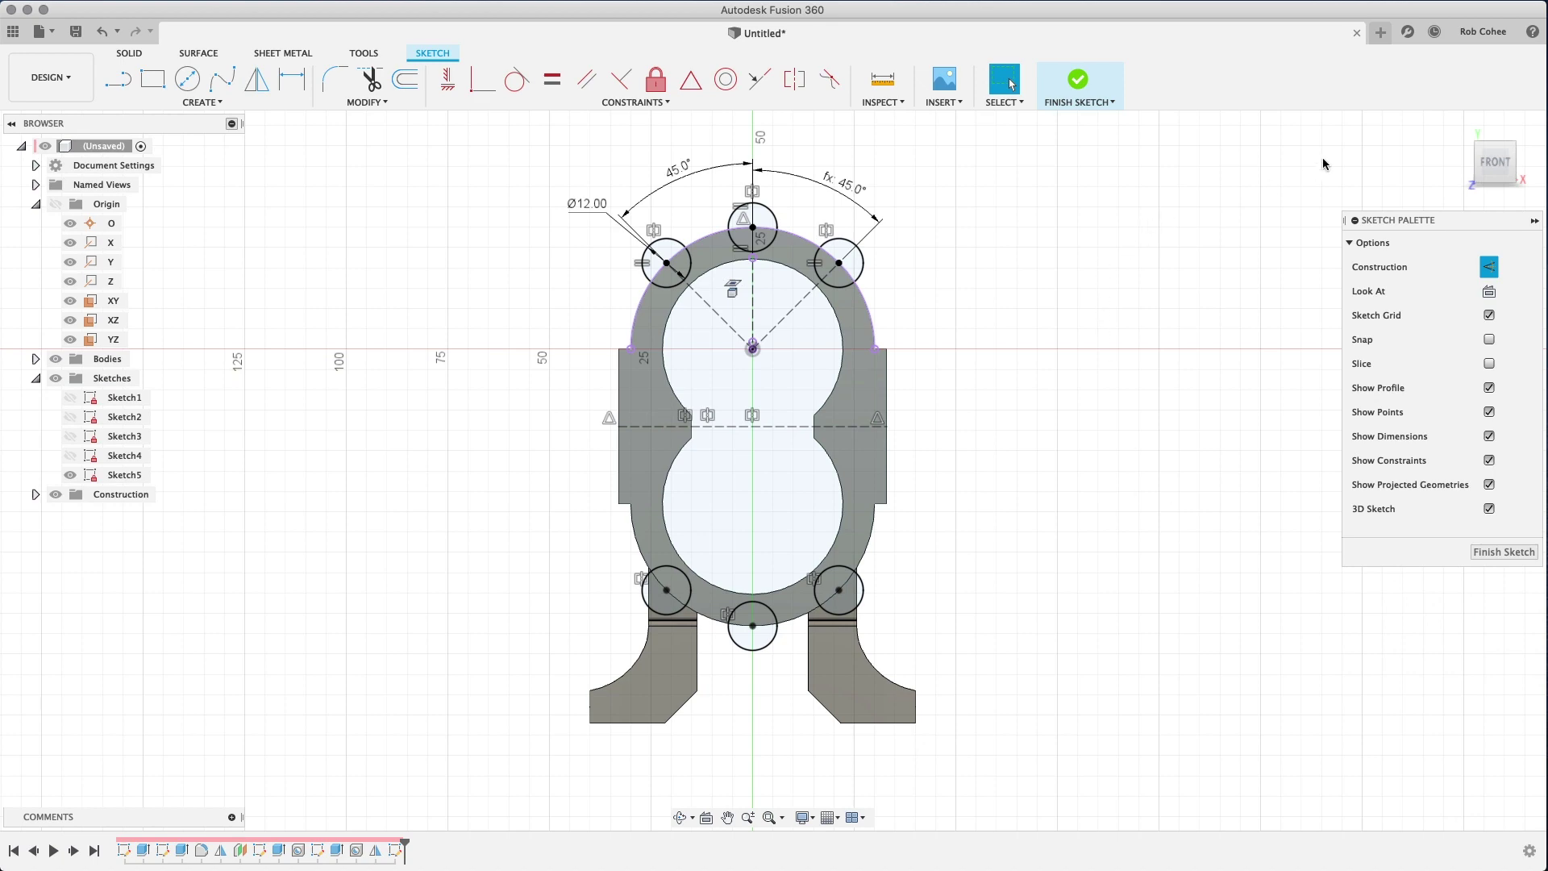
pyautogui.keyDown('shift'); pyautogui.moveTo(1322, 164); pyautogui.dragTo(1005, 321, button='middle'); pyautogui.keyUp('shift')
pyautogui.scroll(-5, 1177, 321)
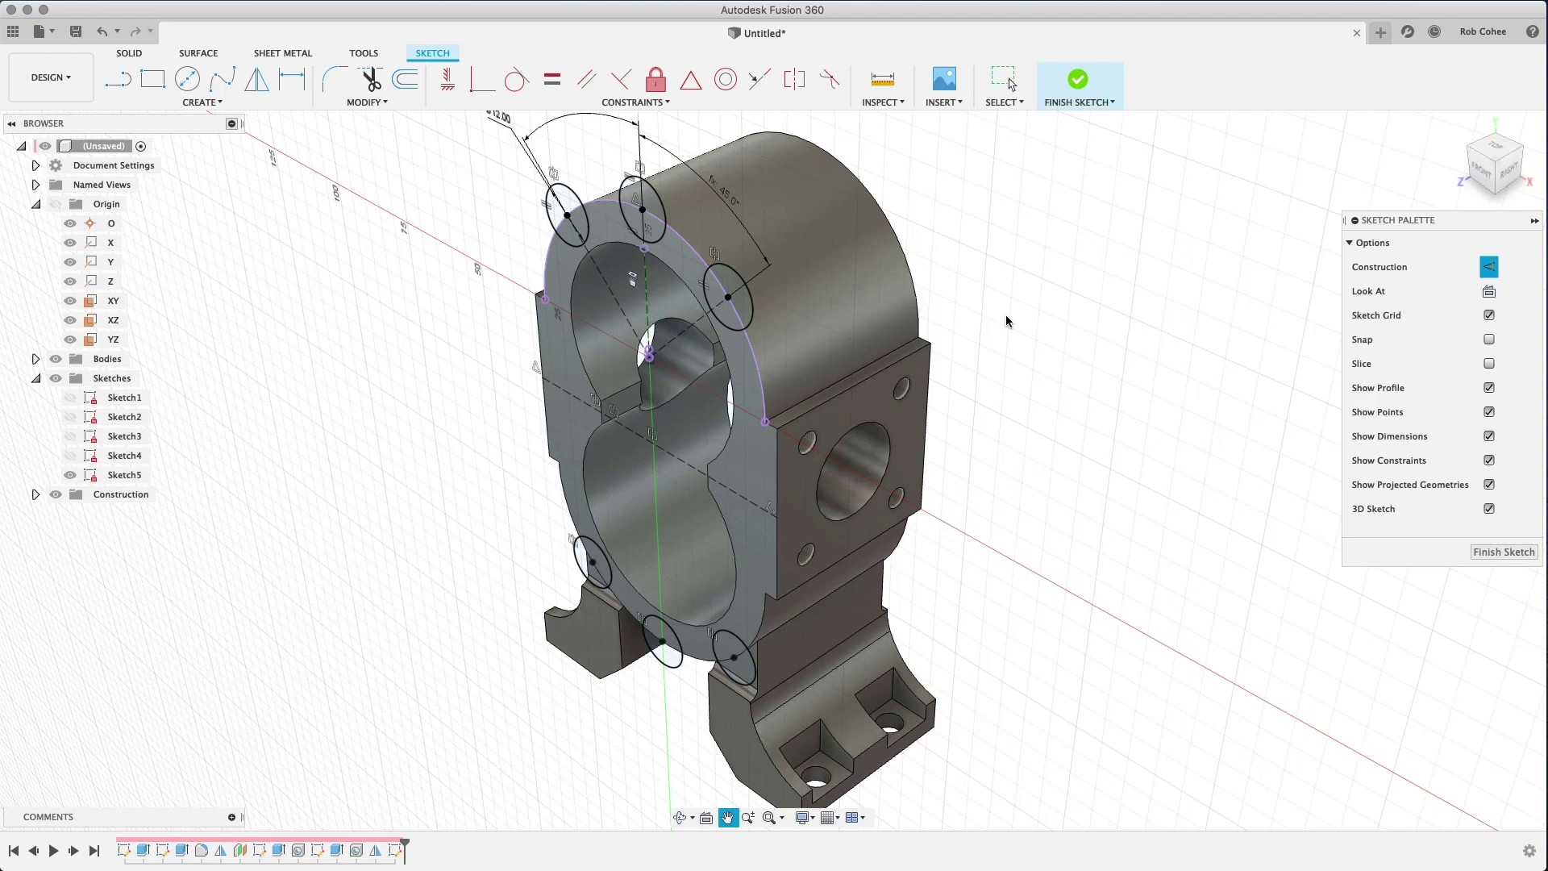
pyautogui.keyDown('shift'); pyautogui.moveTo(985, 376); pyautogui.dragTo(985, 362, button='middle'); pyautogui.keyUp('shift')
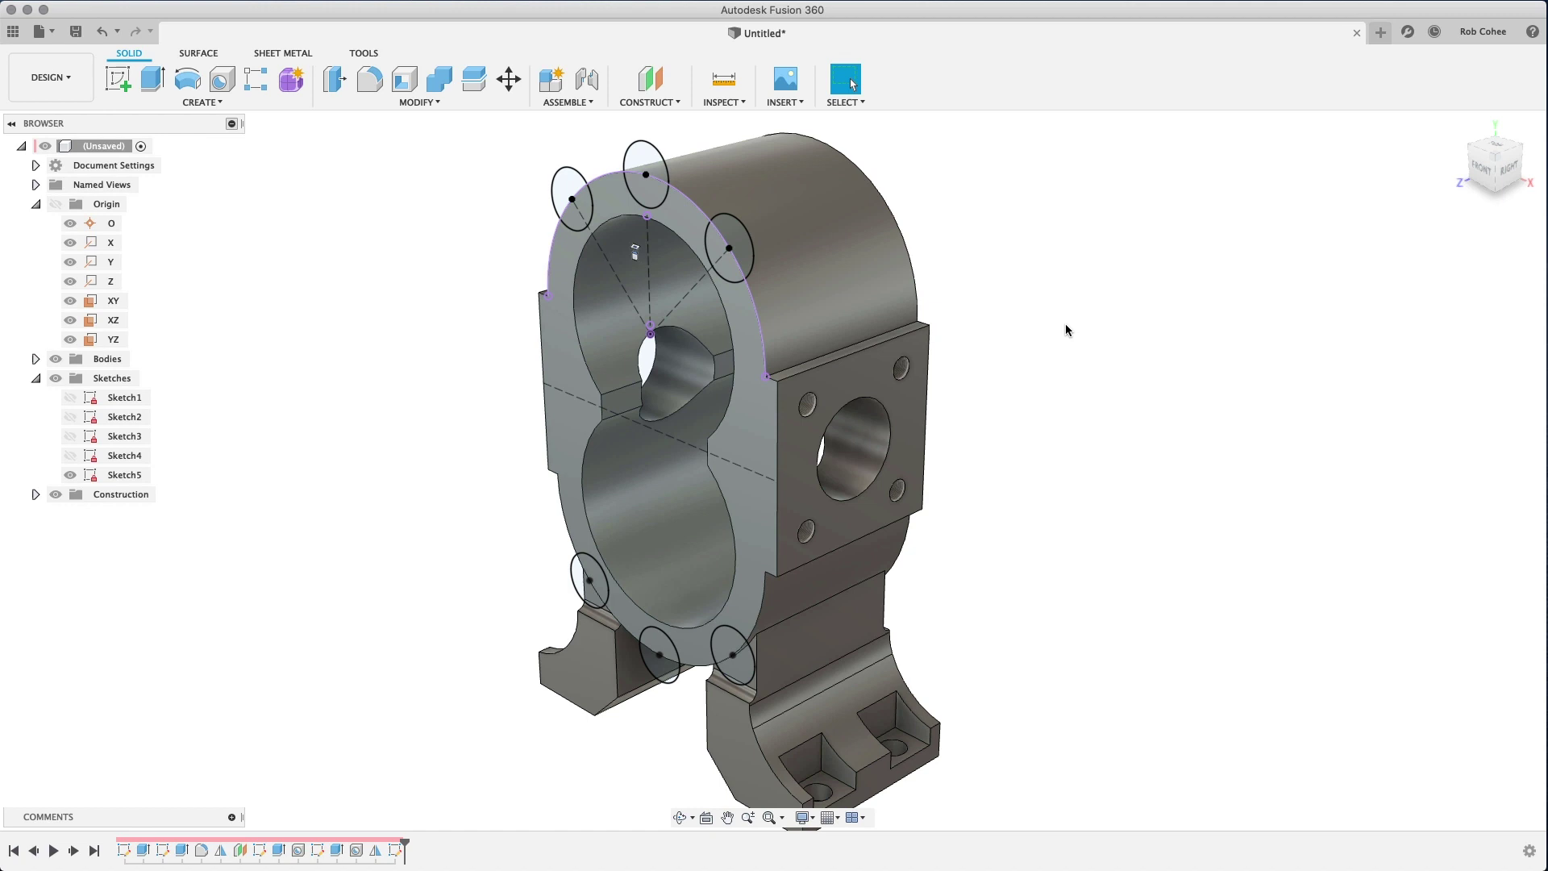
# Select all twelve upper and lower bolt-circle profiles for extrusion
pyautogui.press('e')
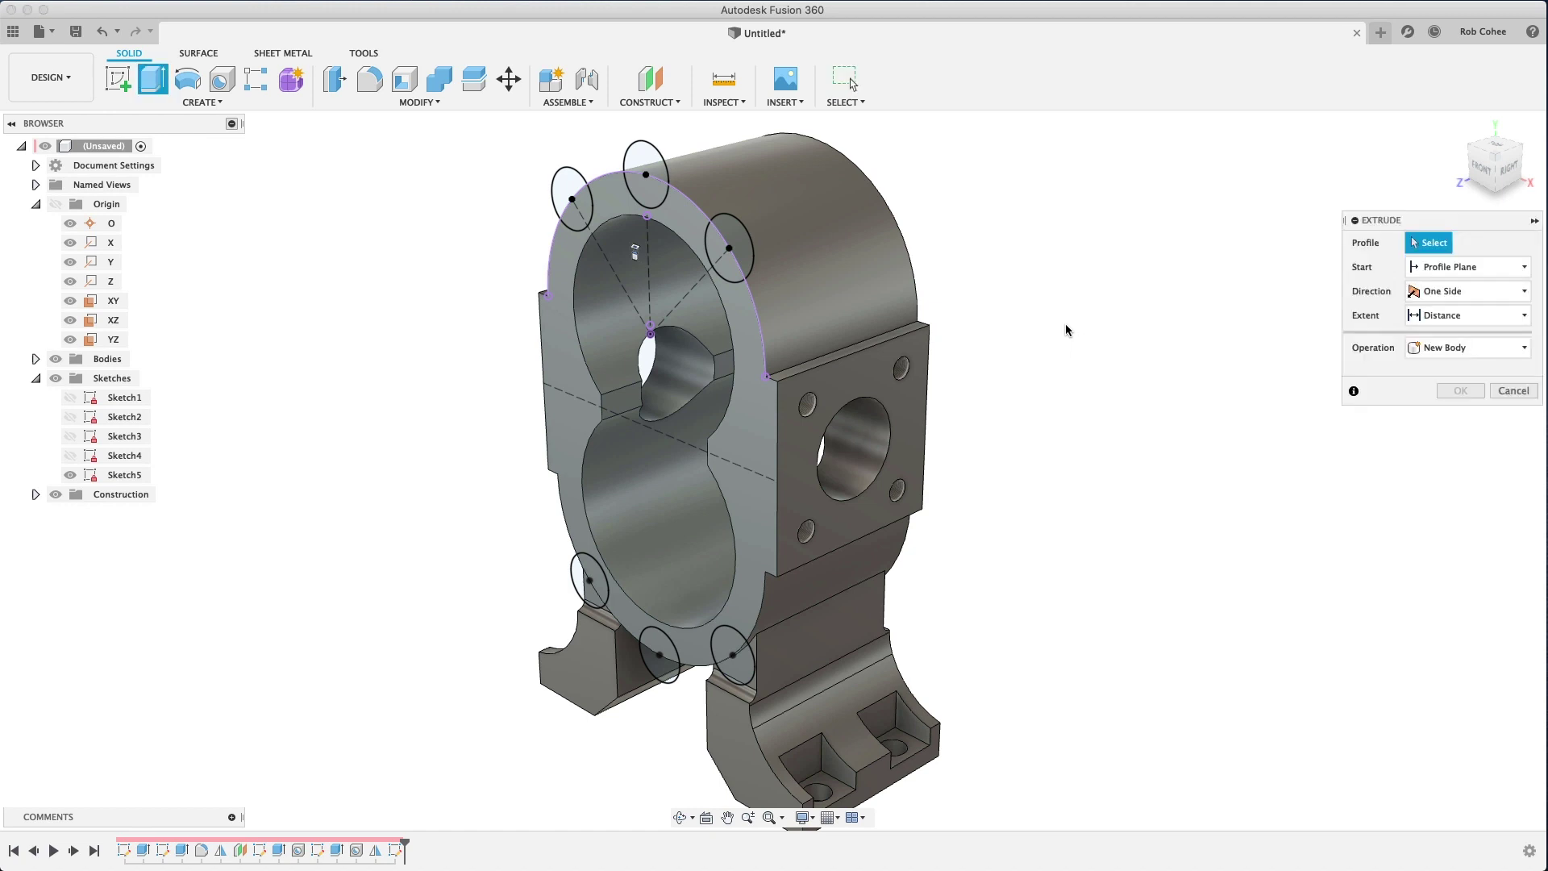
pyautogui.click(562, 190)
pyautogui.click(570, 206)
pyautogui.click(639, 157)
pyautogui.click(649, 190)
pyautogui.click(735, 244)
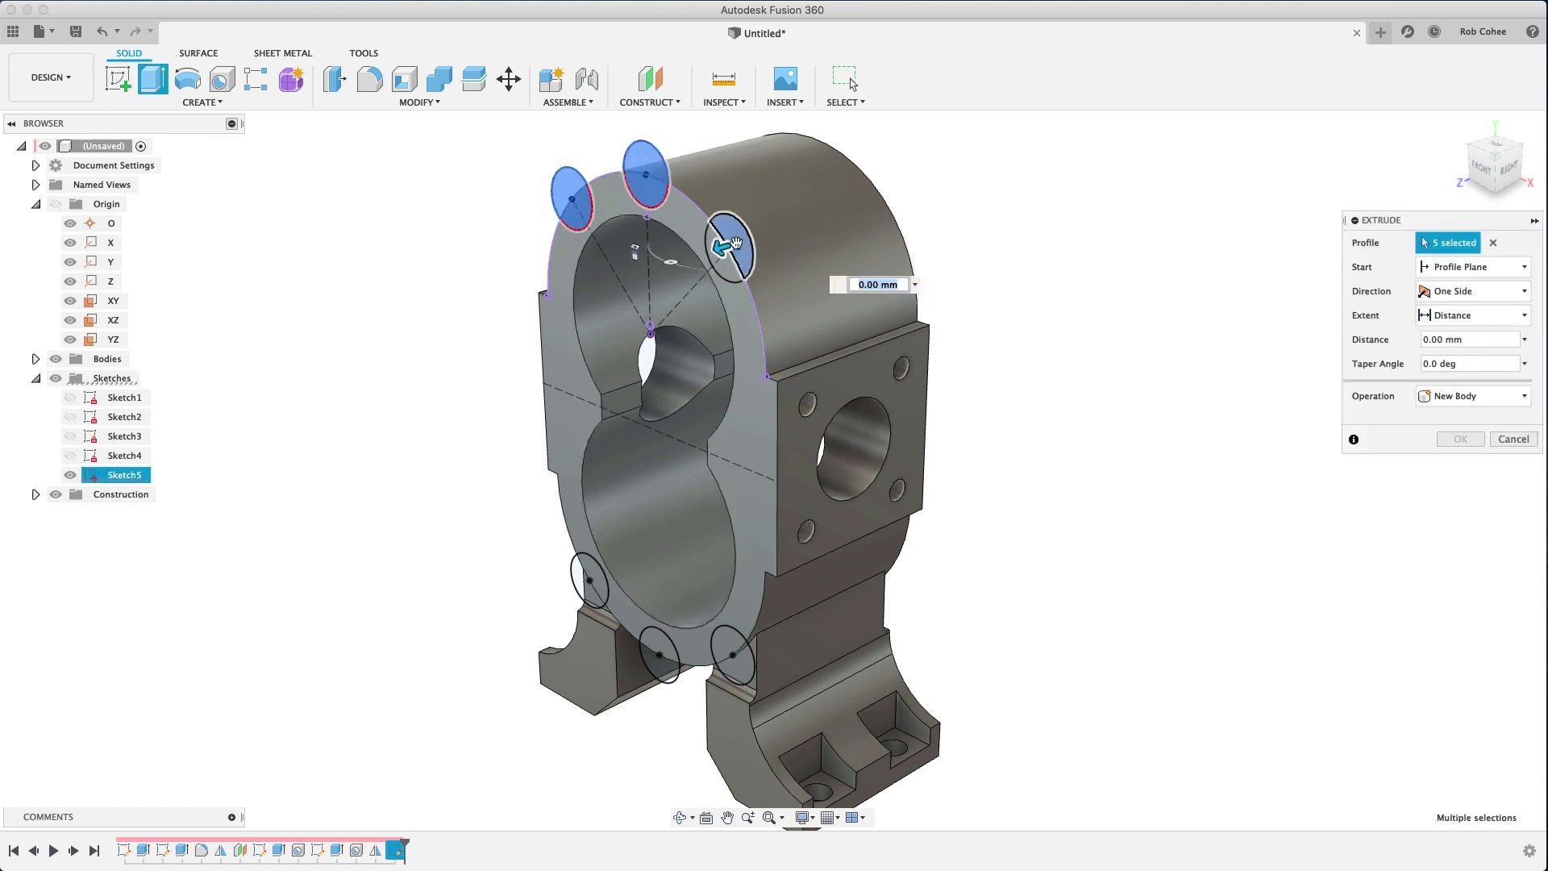
pyautogui.click(728, 250)
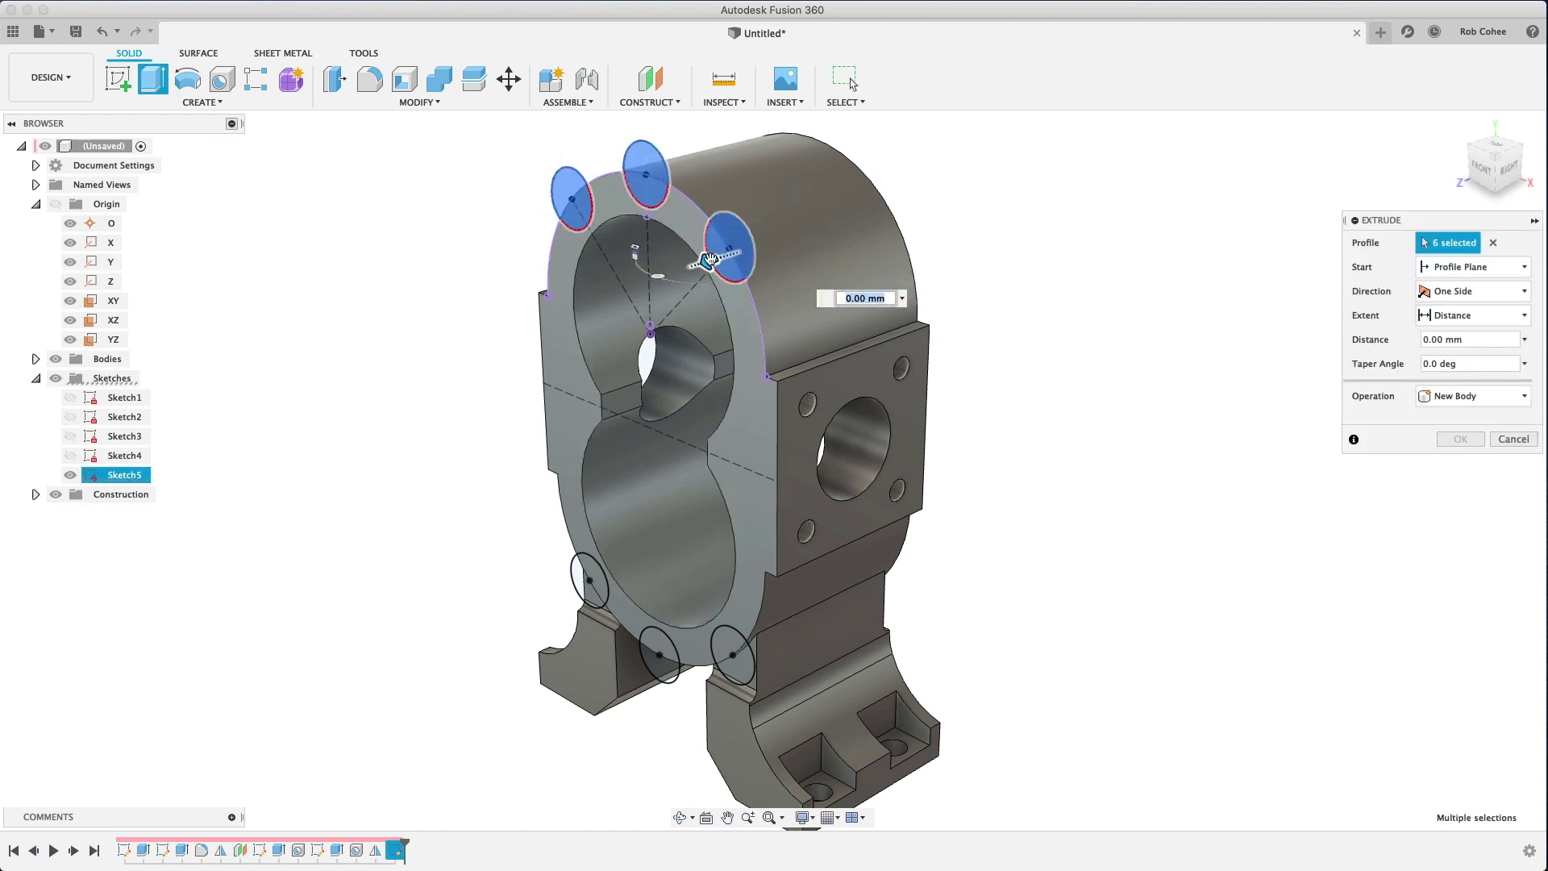
pyautogui.click(577, 579)
pyautogui.click(595, 587)
pyautogui.click(653, 645)
pyautogui.click(667, 666)
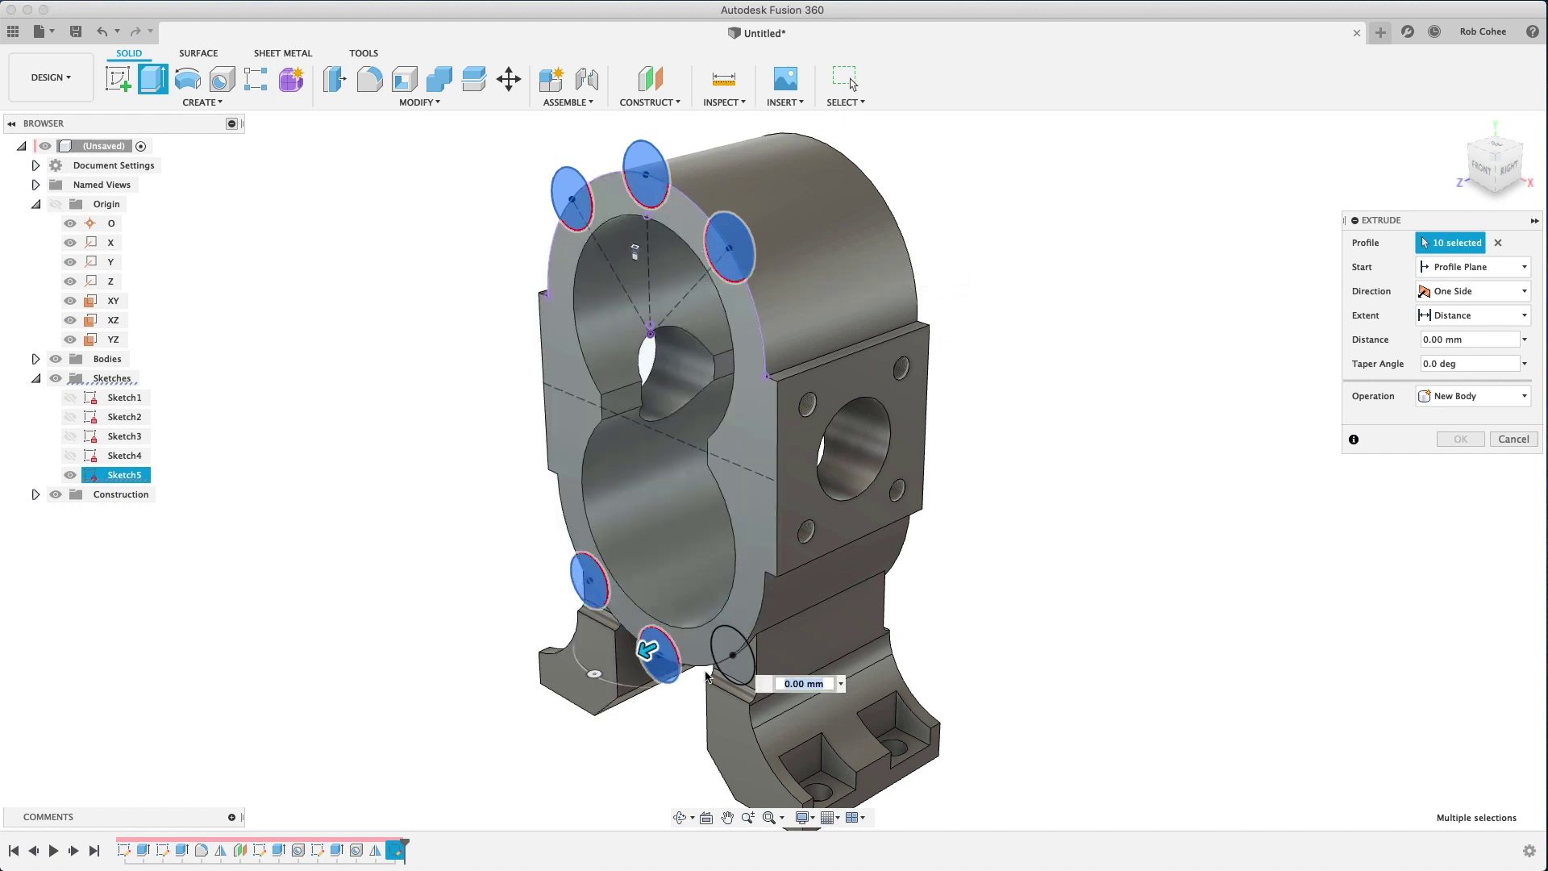
pyautogui.click(718, 667)
pyautogui.click(725, 647)
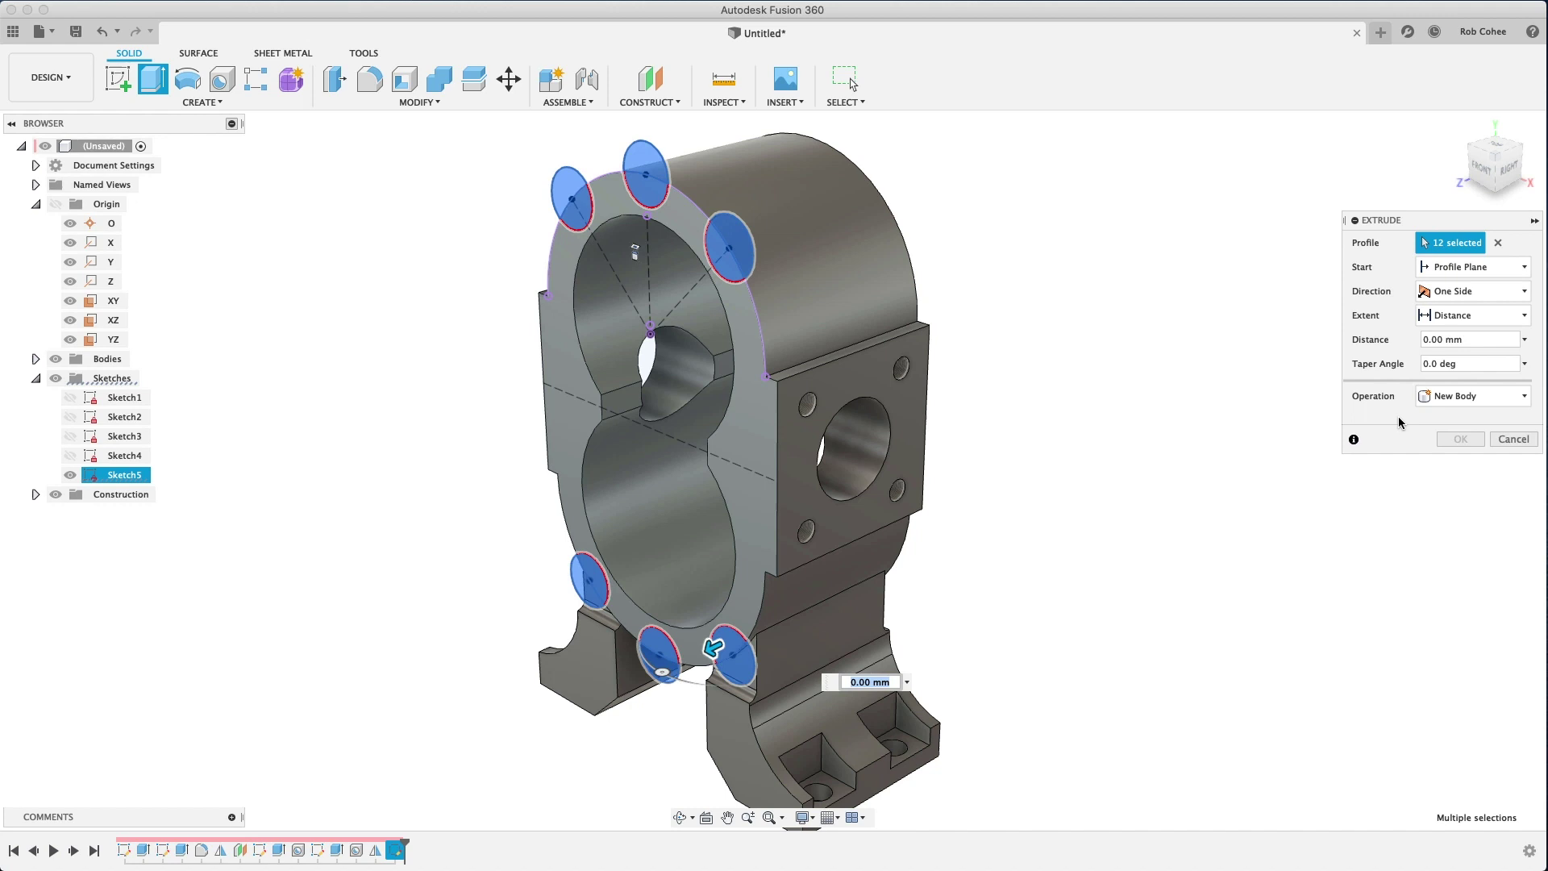
# Extrude the bolt circles 10 mm as a Join into the main body
pyautogui.click(1476, 396)
pyautogui.click(1464, 419)
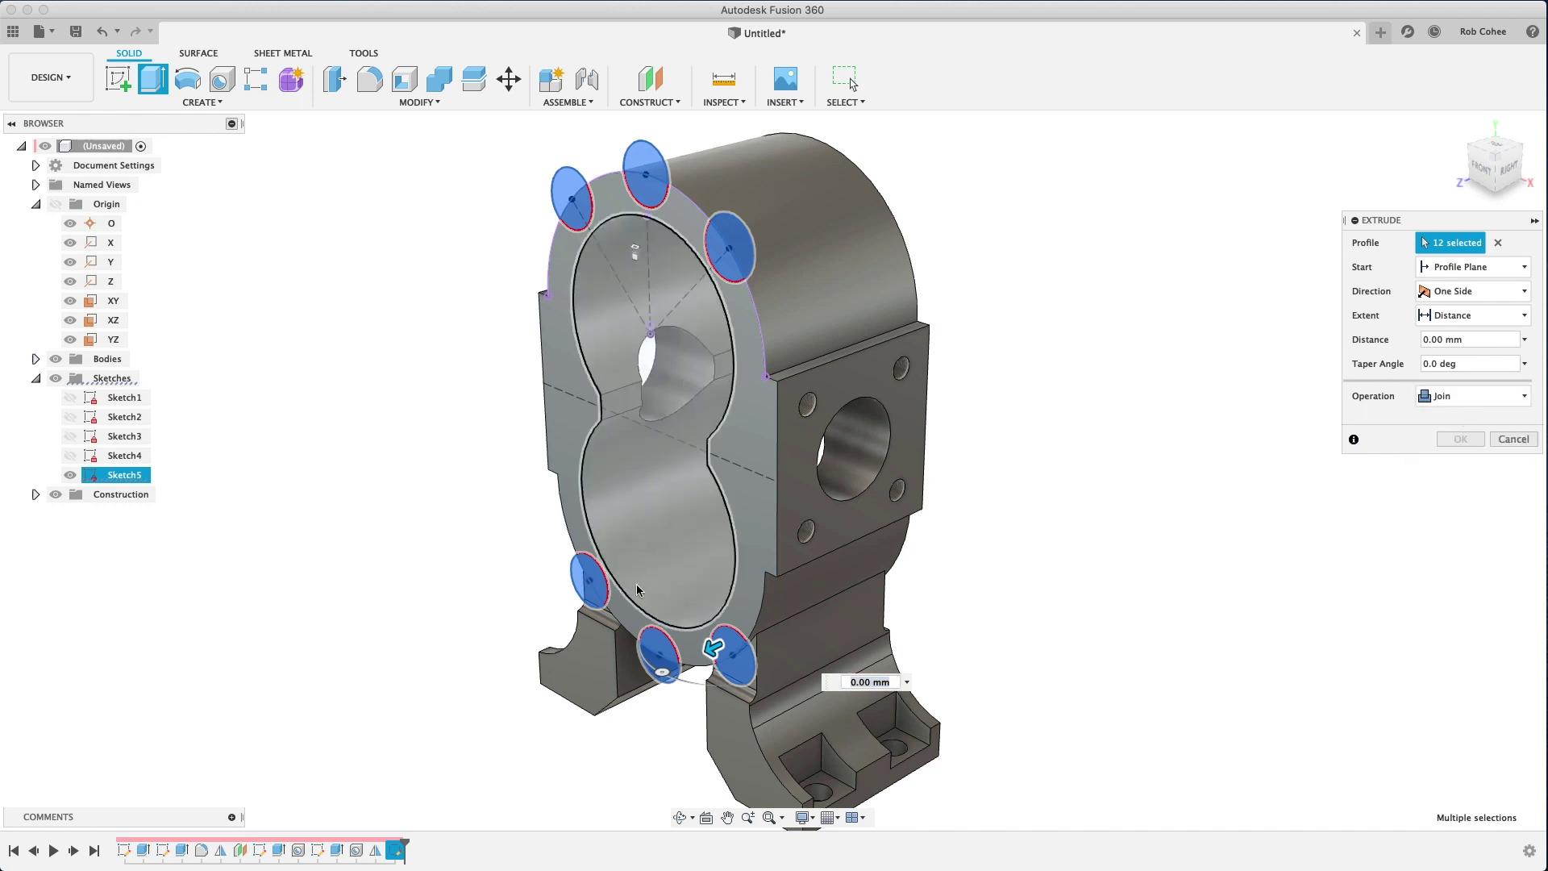
pyautogui.moveTo(712, 646); pyautogui.dragTo(762, 624)
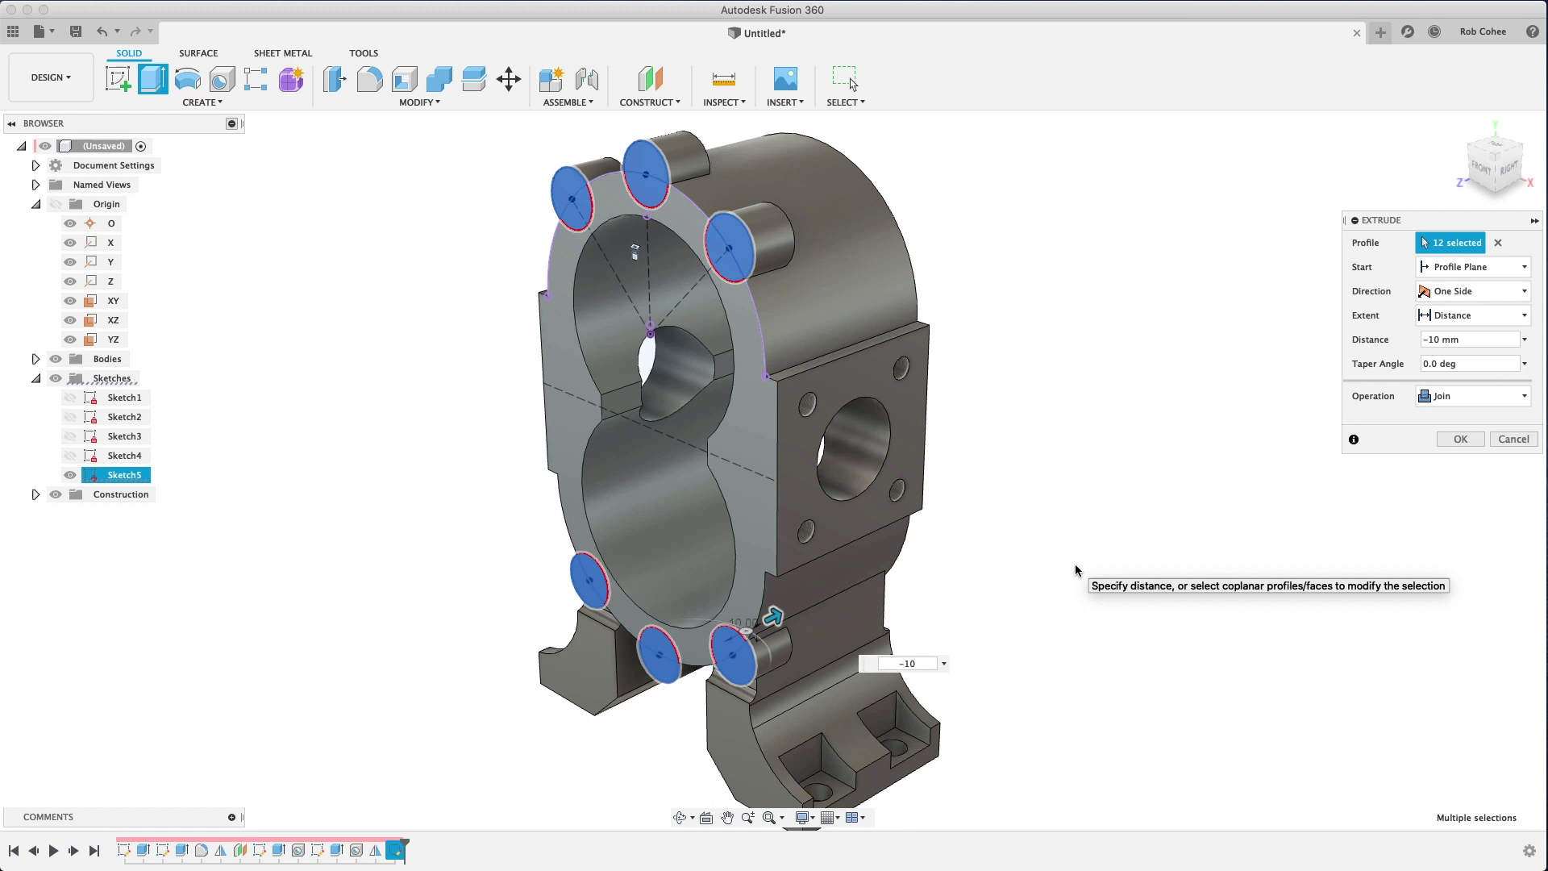
pyautogui.click(1460, 439)
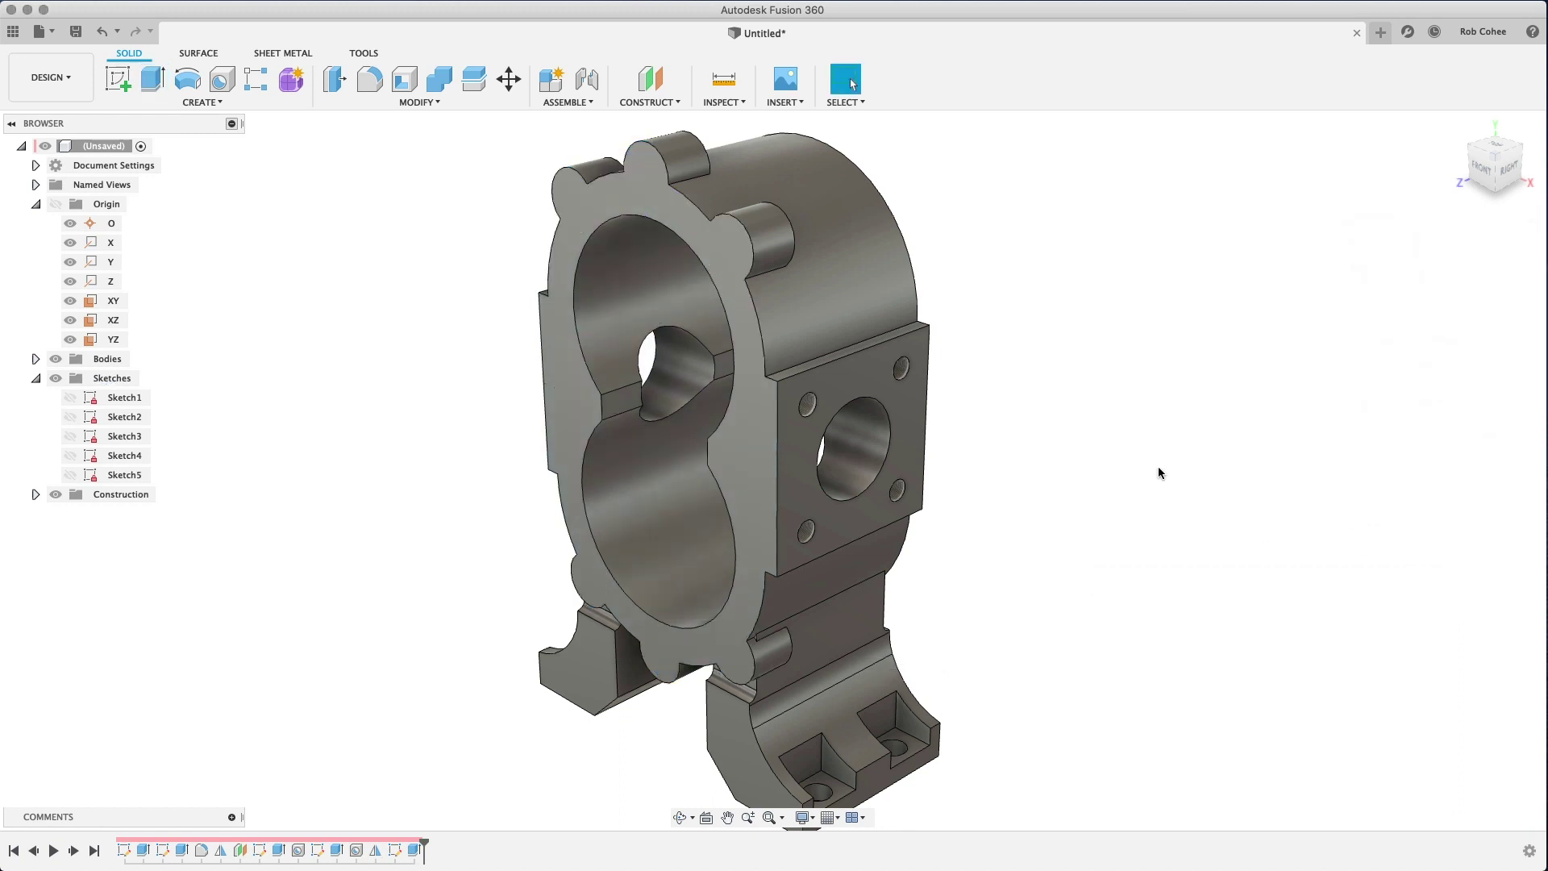
pyautogui.moveTo(1158, 472)
pyautogui.keyDown('shift'); pyautogui.mouseDown(button='middle')
pyautogui.moveTo(1105, 518)
pyautogui.moveTo(1132, 486)
pyautogui.mouseUp(button='middle'); pyautogui.keyUp('shift')
# Select the six edges where the bolt bosses meet the body for filleting
pyautogui.press('f')
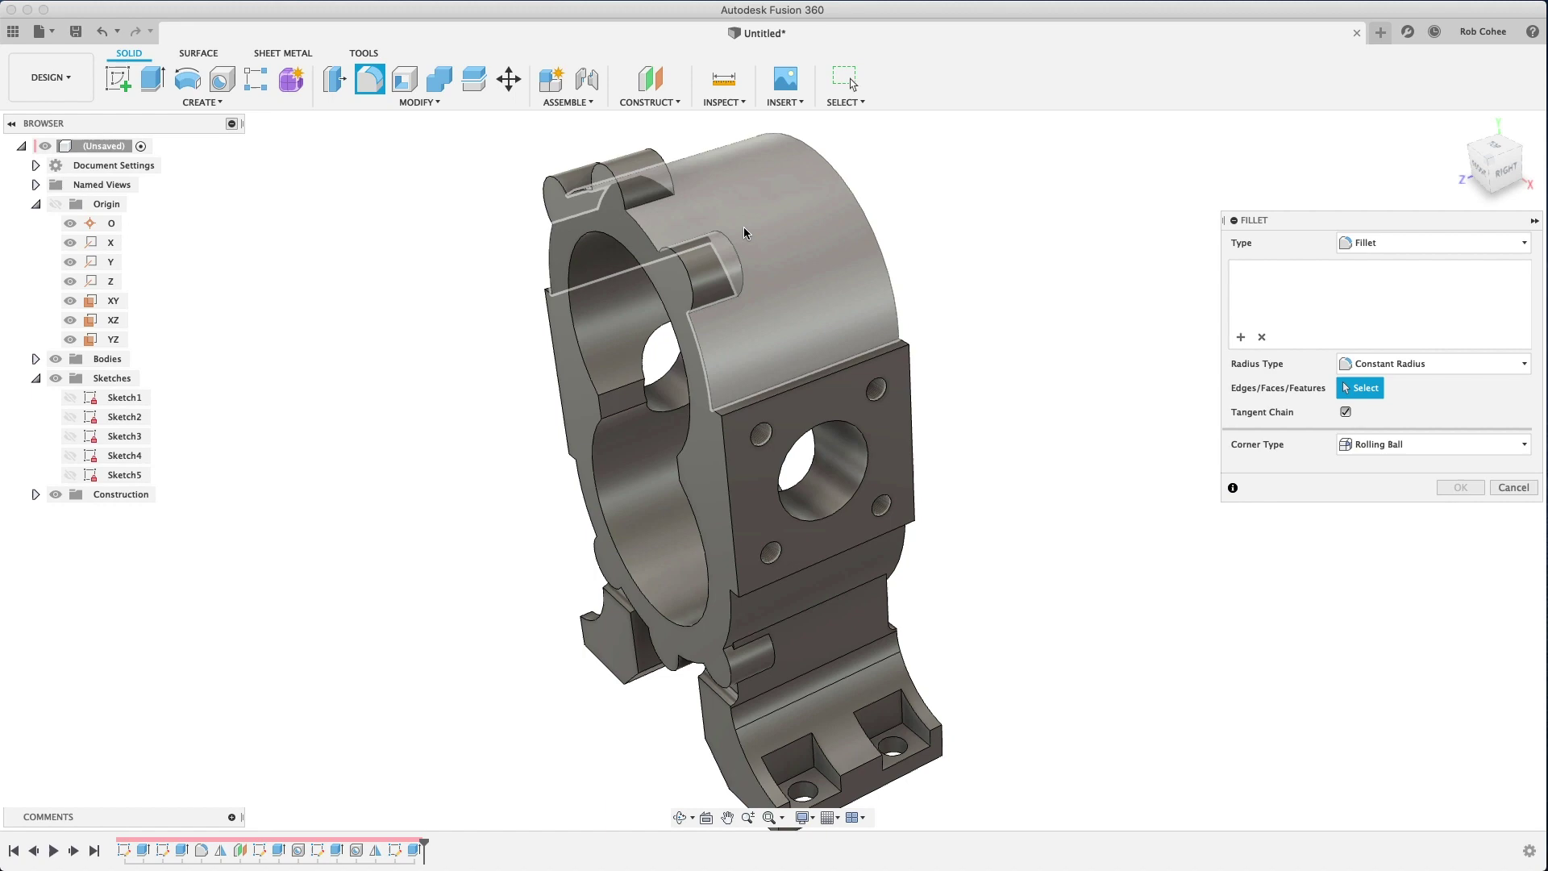
pyautogui.click(737, 226)
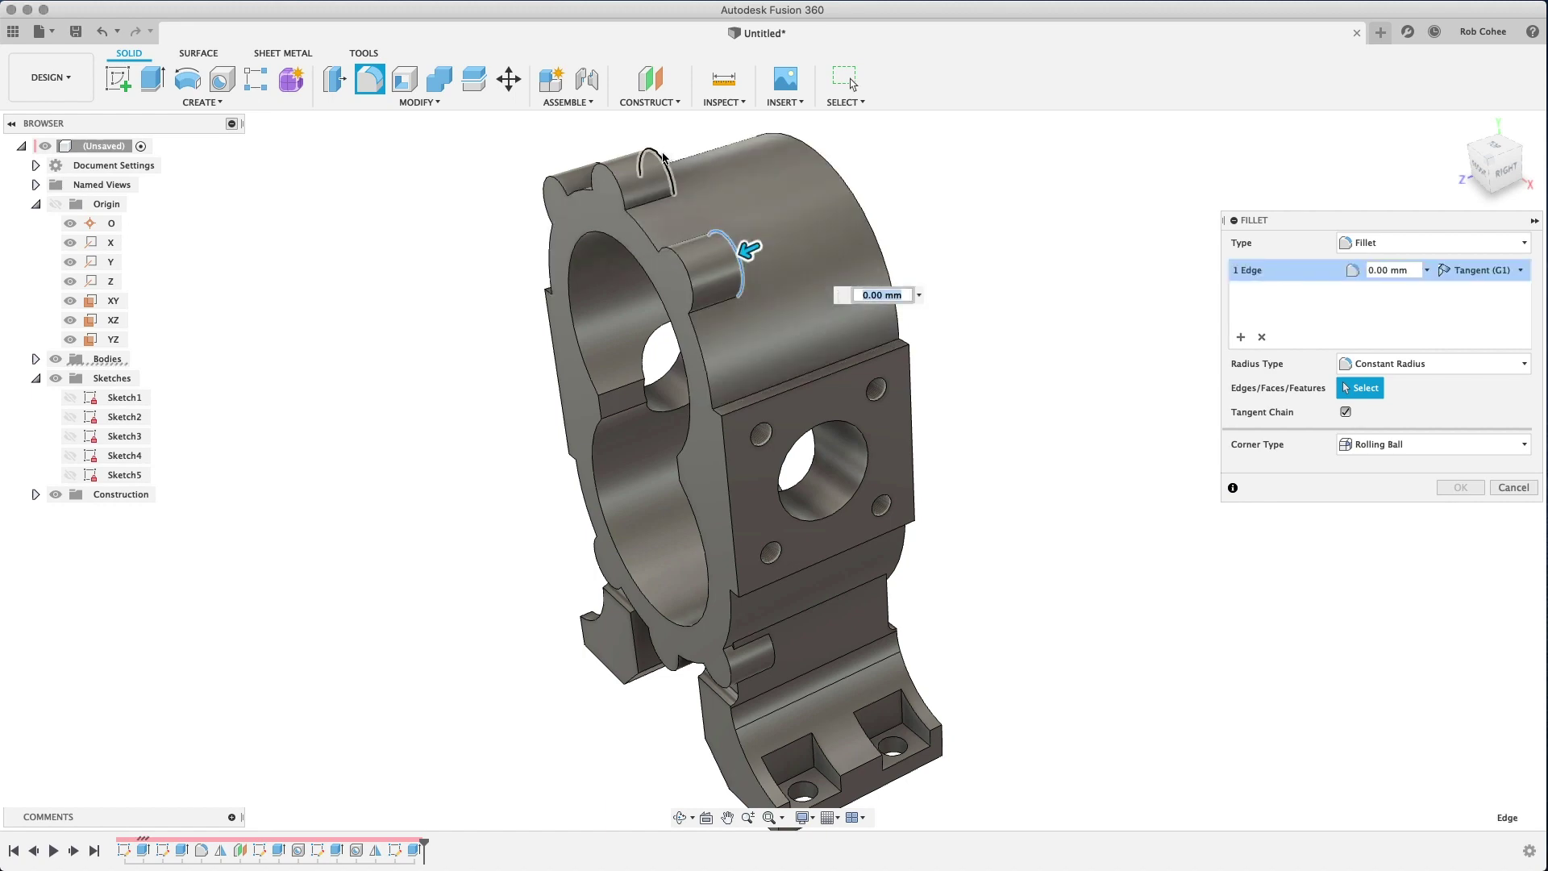
pyautogui.click(663, 157)
pyautogui.keyDown('shift'); pyautogui.moveTo(663, 158); pyautogui.dragTo(559, 168, button='middle'); pyautogui.keyUp('shift')
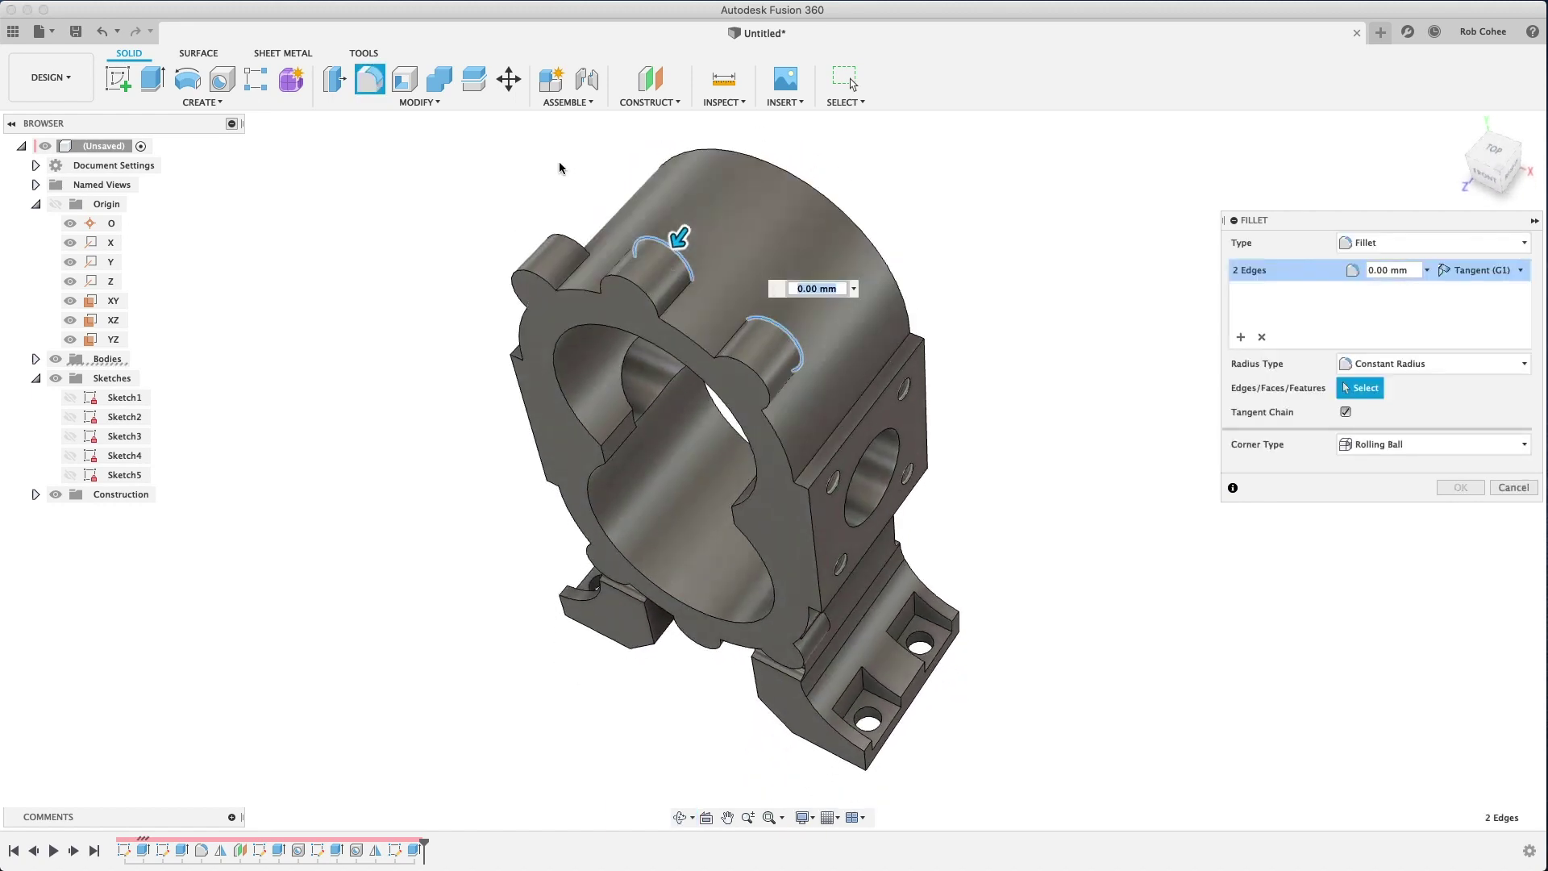
pyautogui.click(574, 236)
pyautogui.keyDown('shift'); pyautogui.moveTo(574, 235); pyautogui.dragTo(629, 234, button='middle'); pyautogui.keyUp('shift')
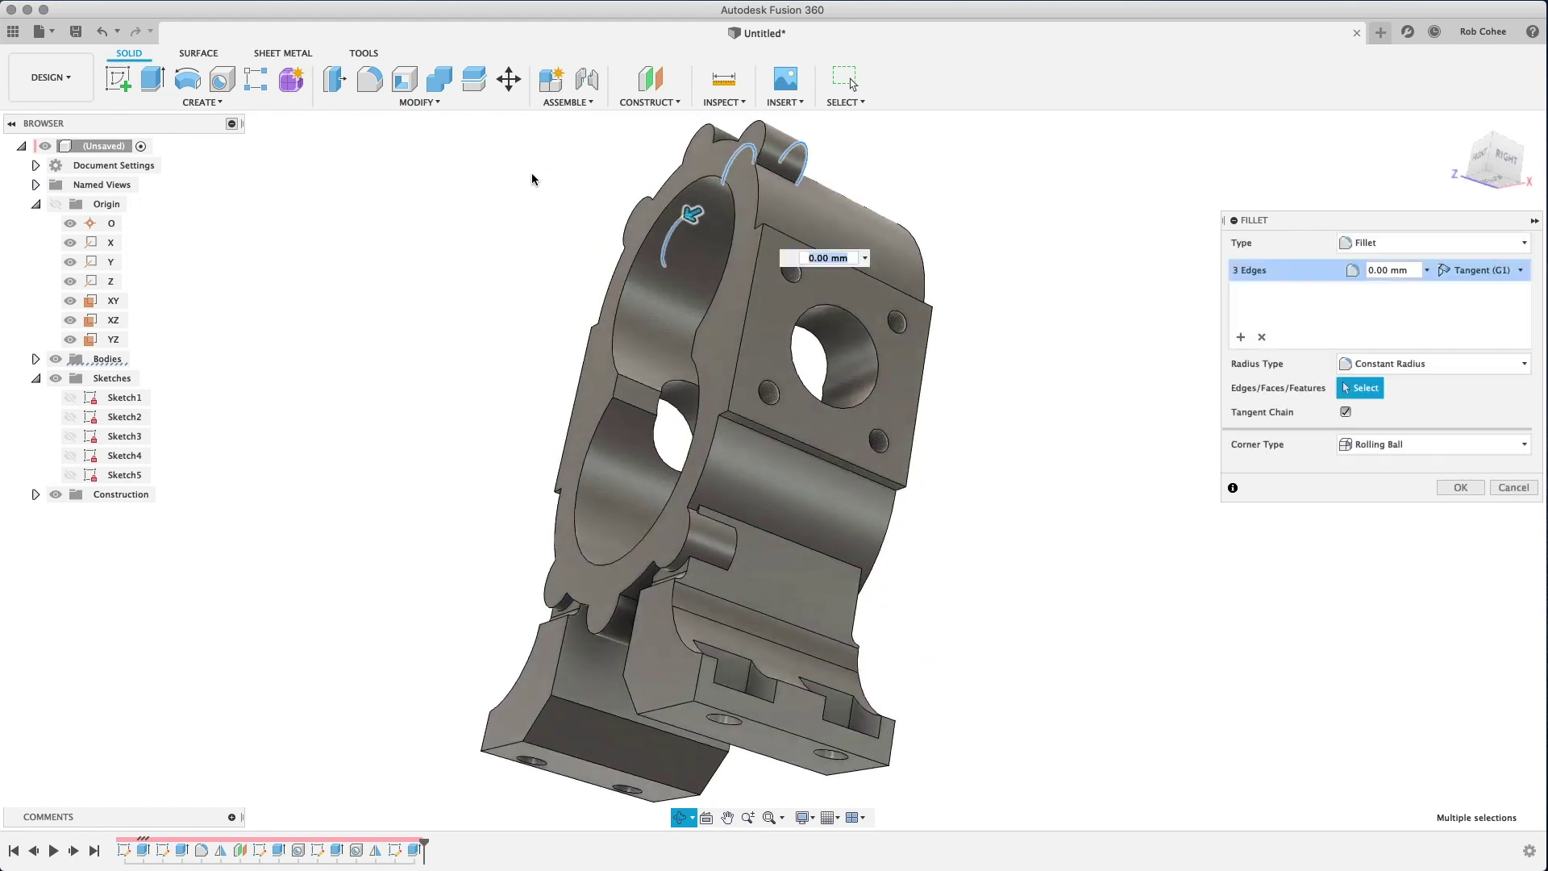
pyautogui.click(725, 562)
pyautogui.keyDown('shift'); pyautogui.moveTo(742, 543); pyautogui.dragTo(742, 407, button='middle'); pyautogui.keyUp('shift')
pyautogui.click(737, 395)
pyautogui.click(743, 418)
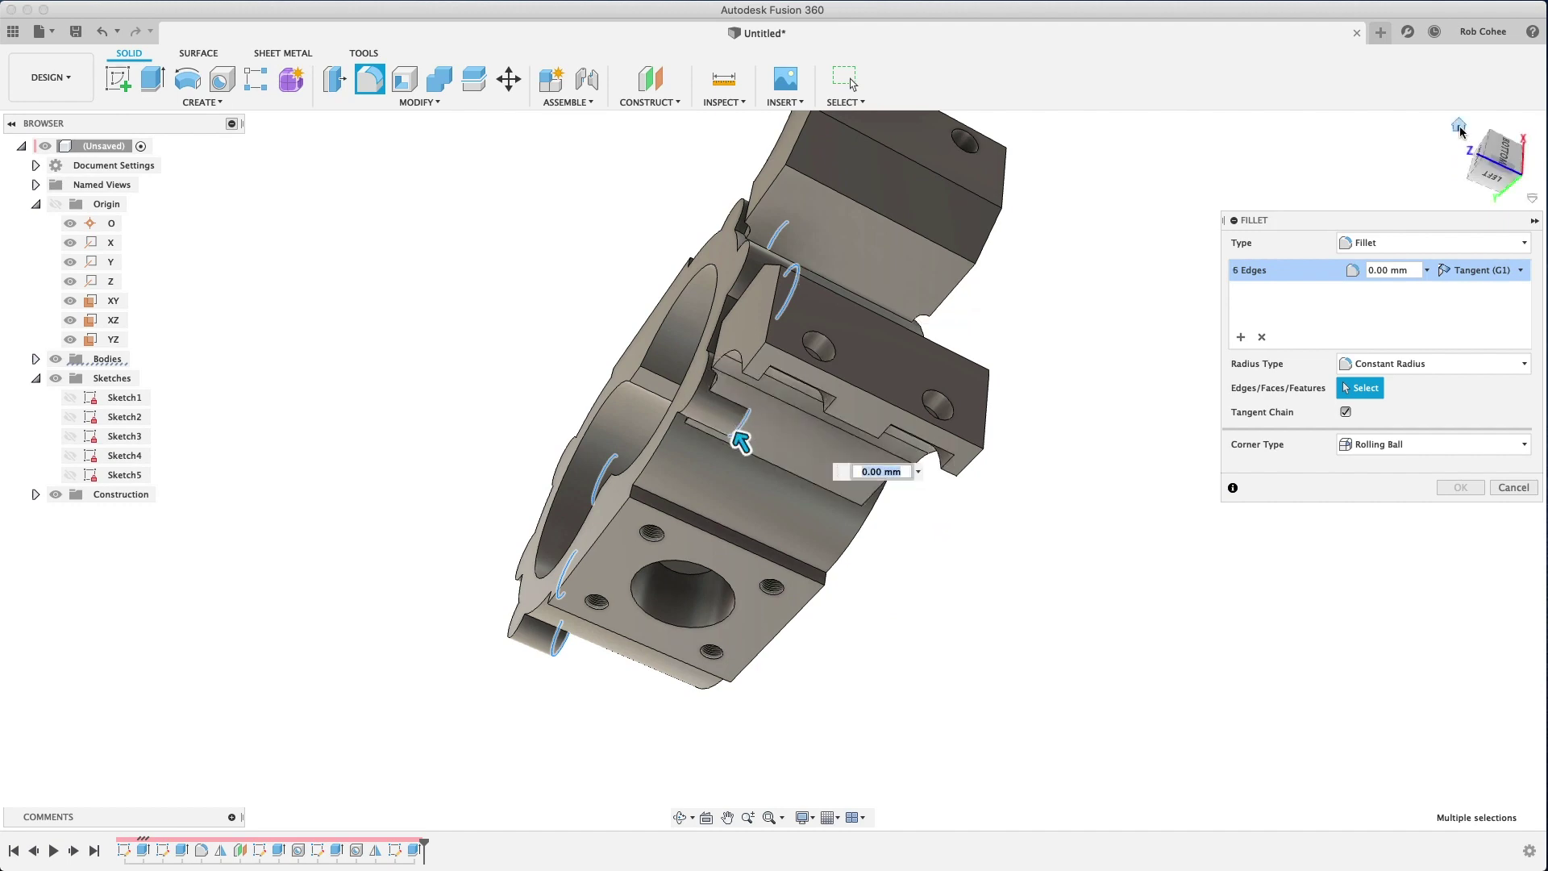
# Apply a 6 mm radius to the boss-edge fillet
pyautogui.click(1459, 127)
pyautogui.click(1390, 269)
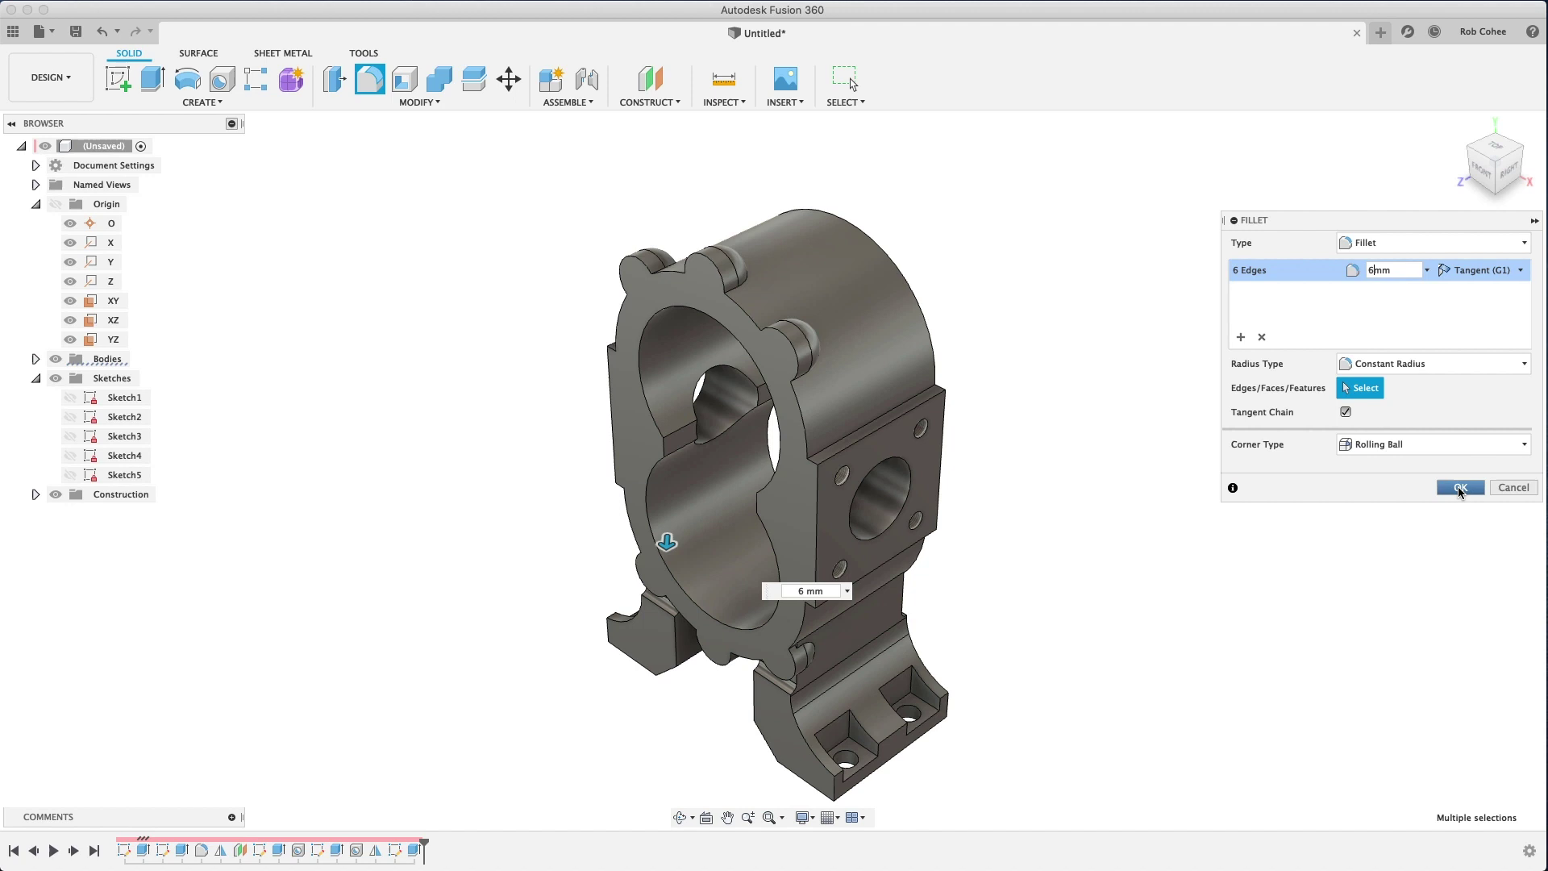
pyautogui.click(1460, 488)
pyautogui.moveTo(1143, 464)
pyautogui.keyDown('shift'); pyautogui.mouseDown(button='middle')
pyautogui.moveTo(1088, 457)
pyautogui.moveTo(1134, 458)
pyautogui.mouseUp(button='middle'); pyautogui.keyUp('shift')
pyautogui.press('Escape')
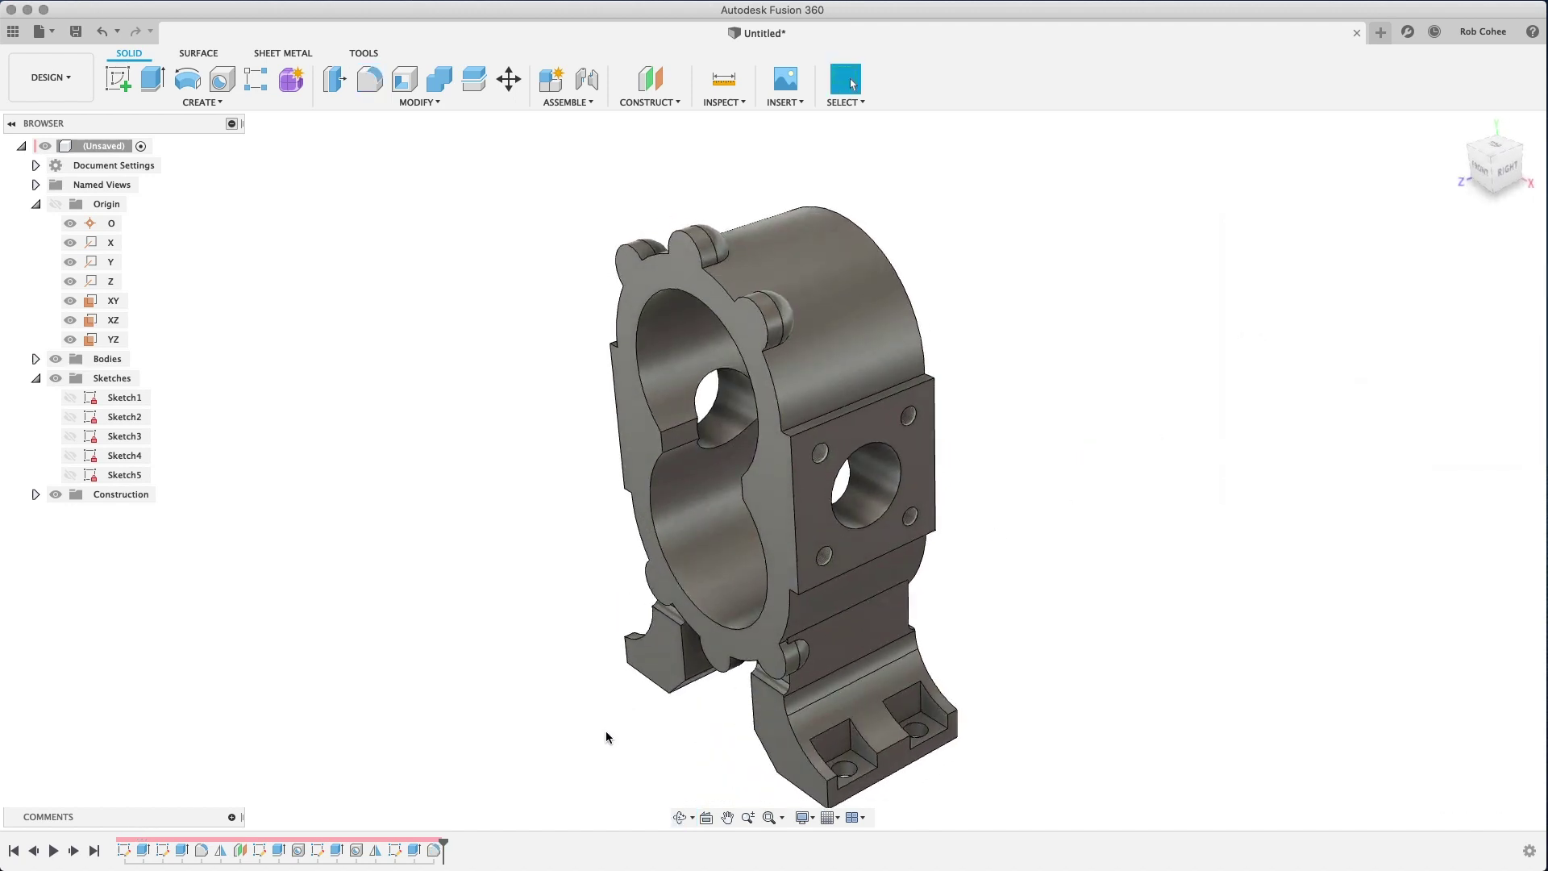
# Change the bolt-boss extrusion depth to 12 mm
pyautogui.doubleClick(412, 850)
pyautogui.click(1458, 334)
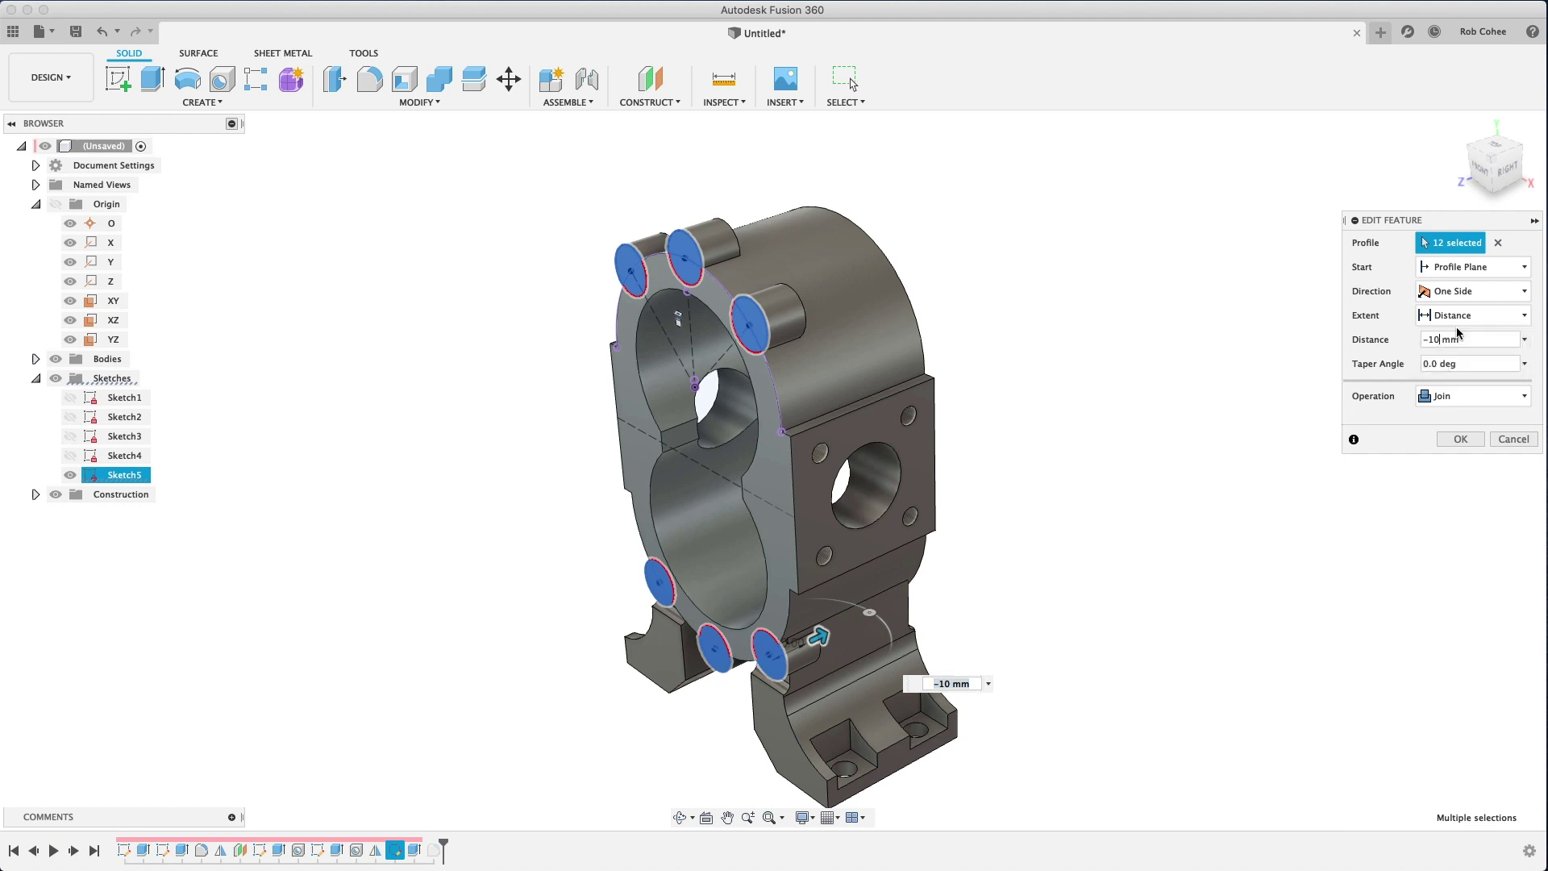
pyautogui.write('2')
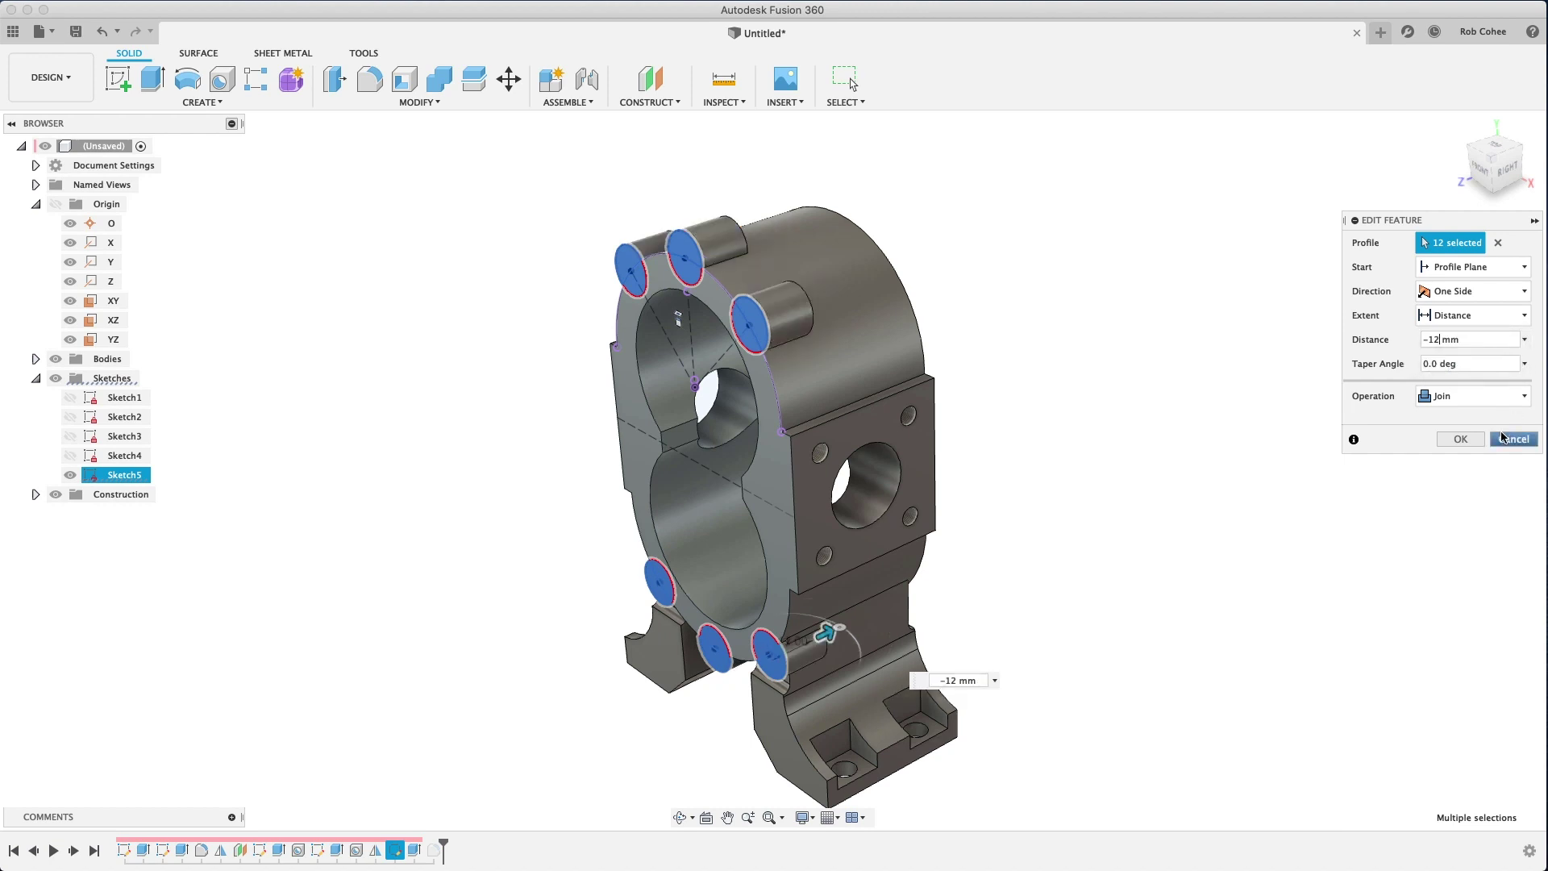
pyautogui.click(1461, 438)
# Fillet the lug and slot edges with a 6 mm radius
pyautogui.press('f')
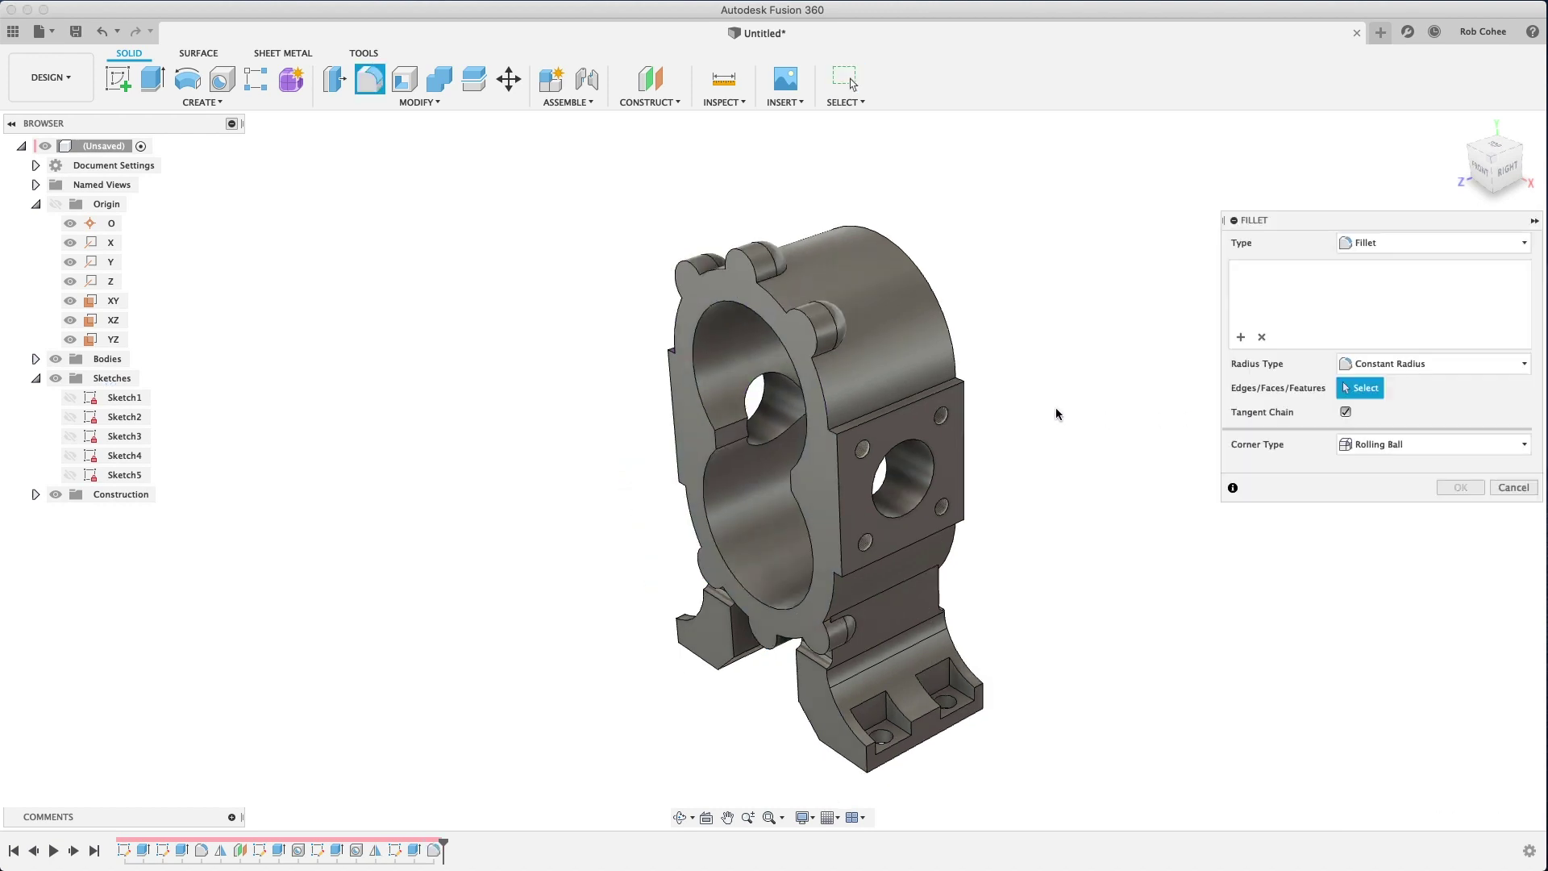
pyautogui.click(824, 359)
pyautogui.click(778, 272)
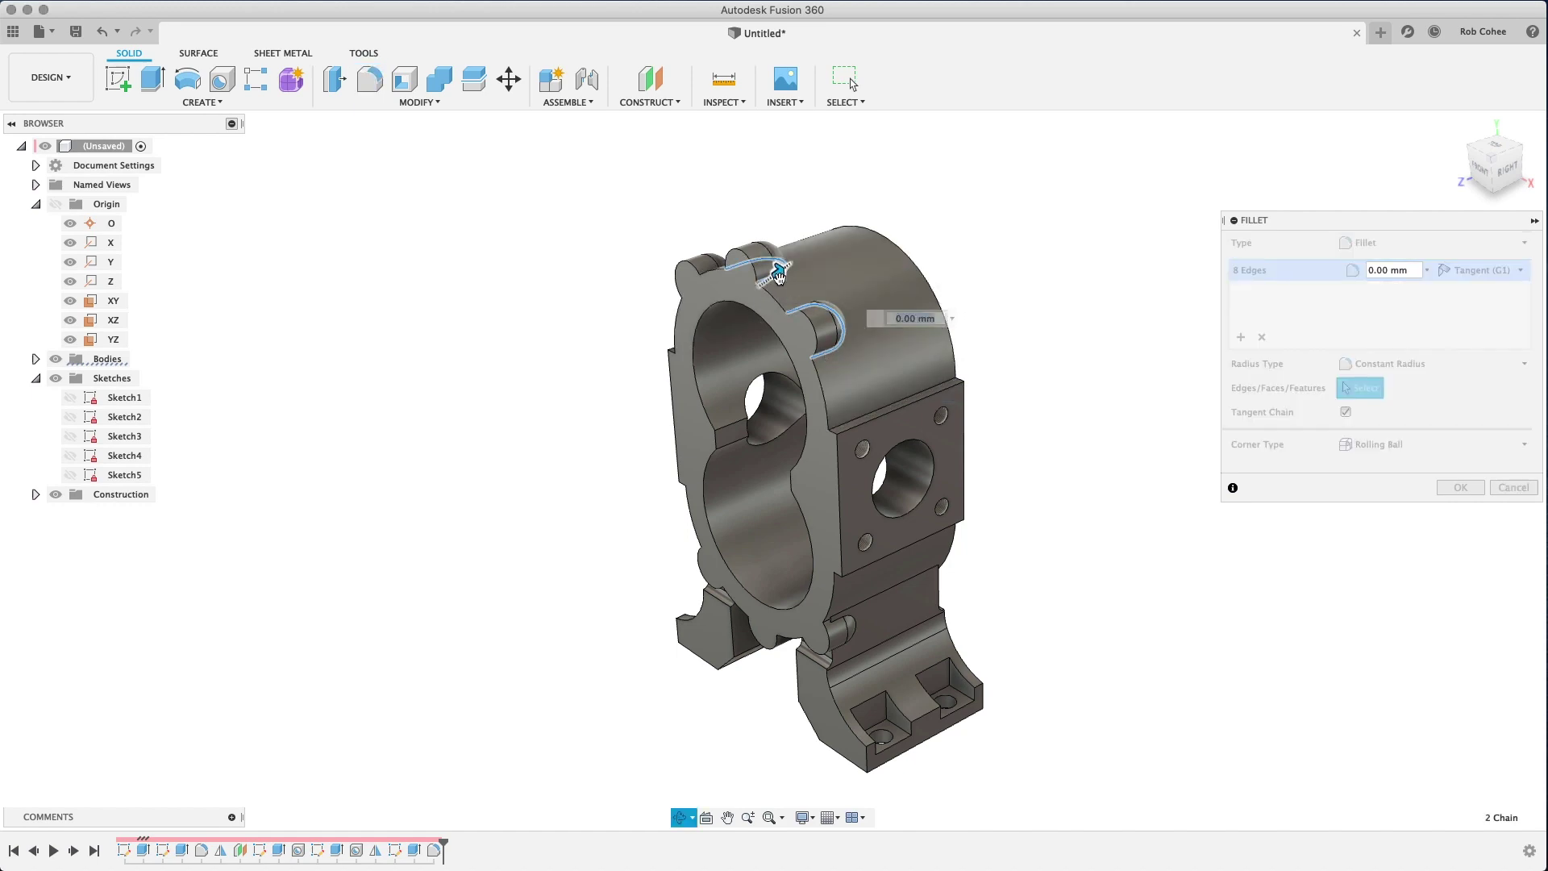
pyautogui.keyDown('shift'); pyautogui.moveTo(778, 273); pyautogui.dragTo(801, 145, button='middle'); pyautogui.keyUp('shift')
pyautogui.click(794, 322)
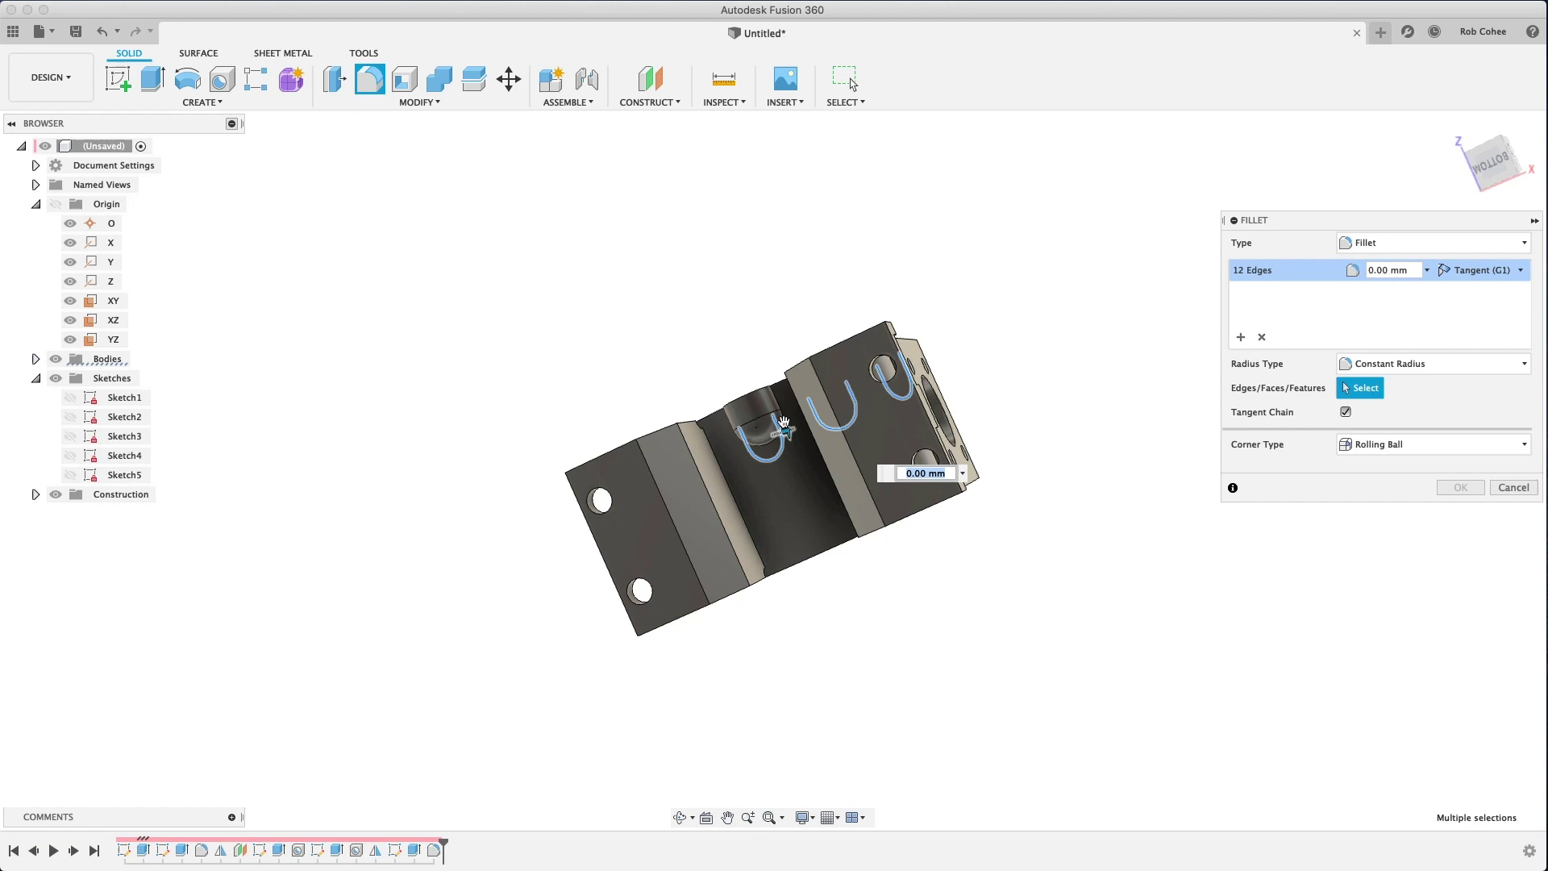
pyautogui.click(783, 416)
pyautogui.keyDown('shift'); pyautogui.moveTo(783, 415); pyautogui.dragTo(830, 456, button='middle'); pyautogui.keyUp('shift')
pyautogui.moveTo(1058, 428)
pyautogui.keyDown('shift'); pyautogui.mouseDown(button='middle')
pyautogui.moveTo(940, 428)
pyautogui.moveTo(1061, 408)
pyautogui.moveTo(1030, 427)
pyautogui.mouseUp(button='middle'); pyautogui.keyUp('shift')
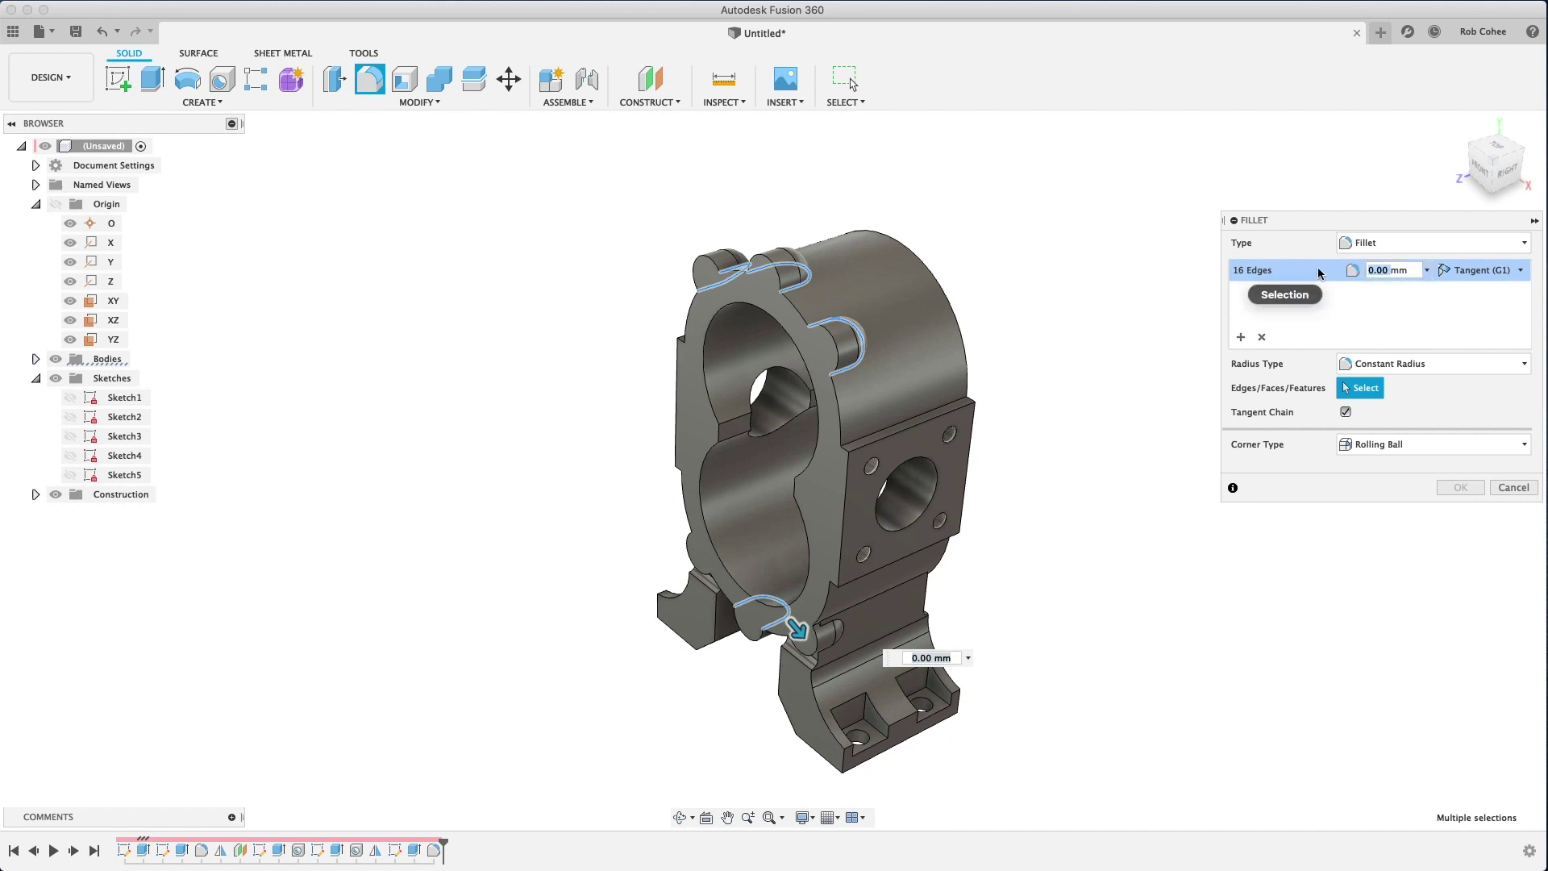
pyautogui.write('6')
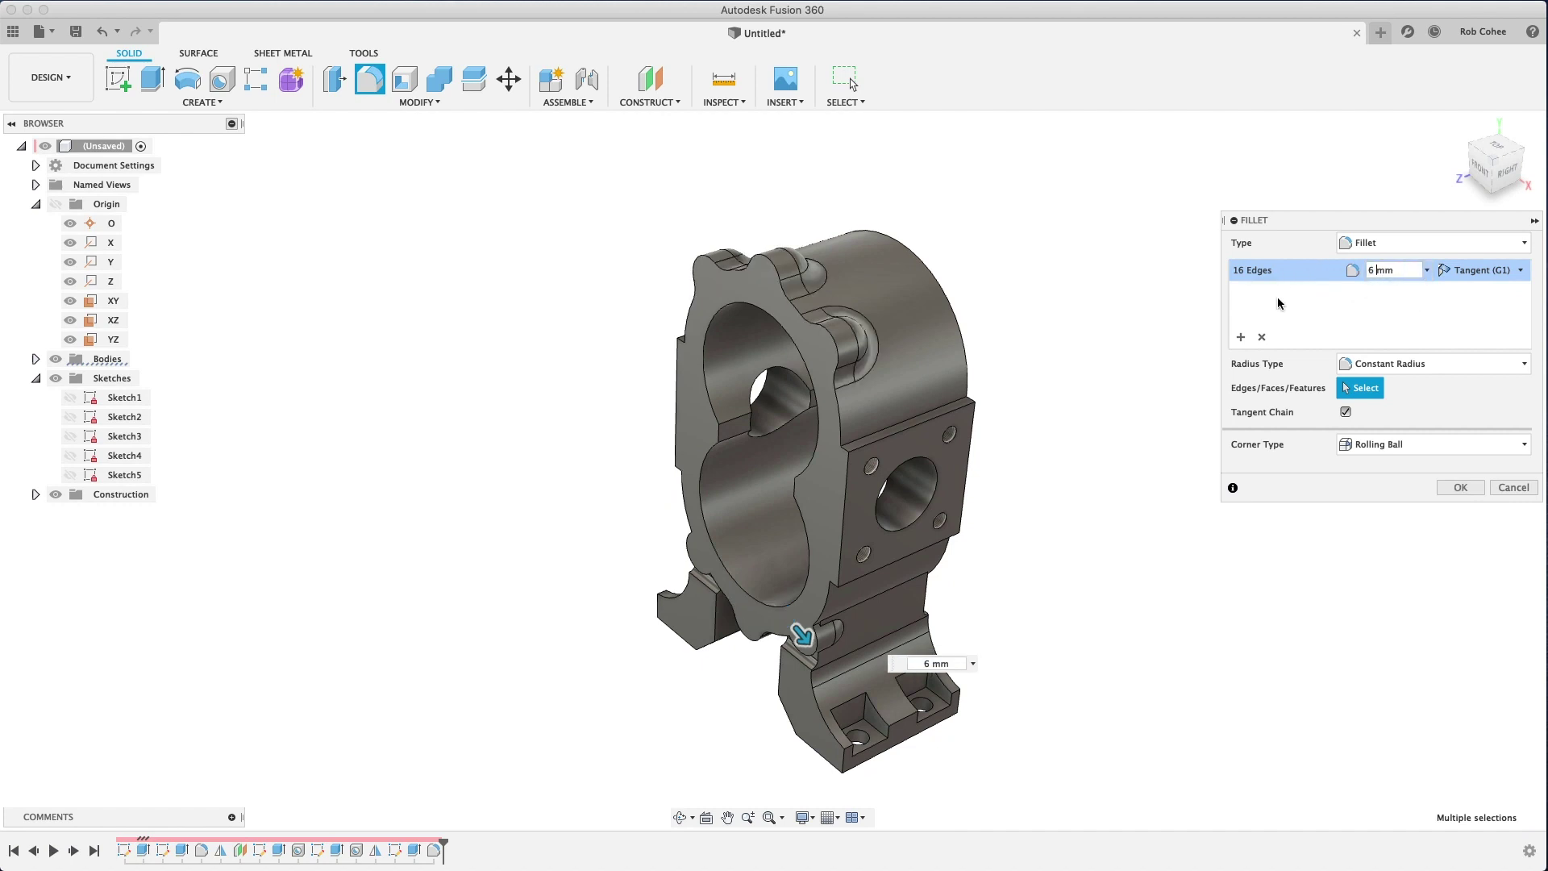
pyautogui.moveTo(986, 424)
pyautogui.keyDown('shift'); pyautogui.mouseDown(button='middle')
pyautogui.moveTo(978, 404)
pyautogui.moveTo(1005, 397)
pyautogui.moveTo(999, 414)
pyautogui.mouseUp(button='middle'); pyautogui.keyUp('shift')
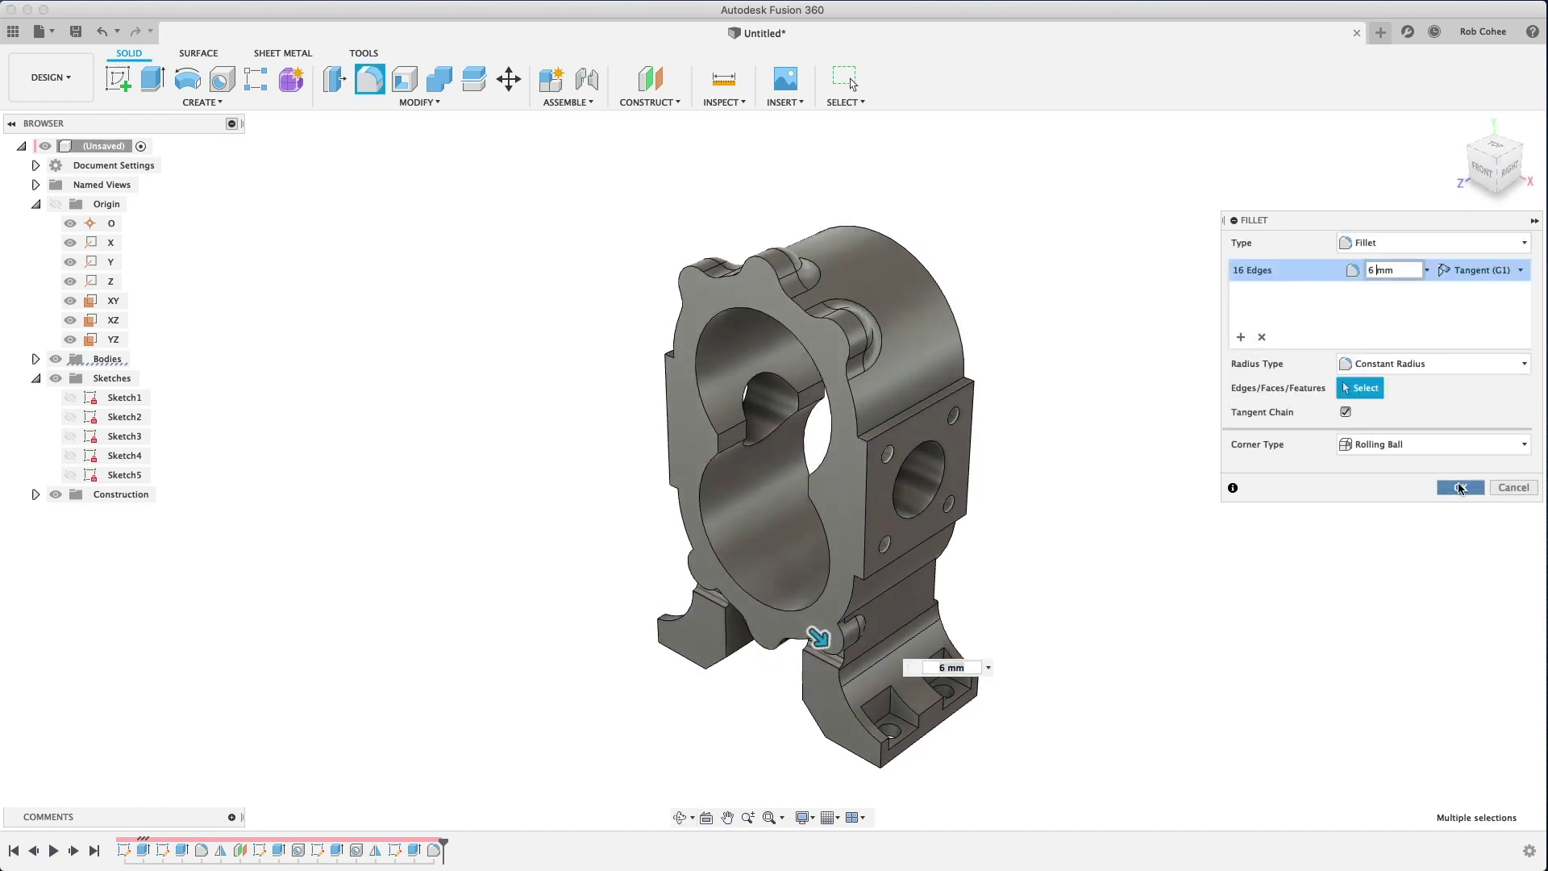
pyautogui.click(1460, 489)
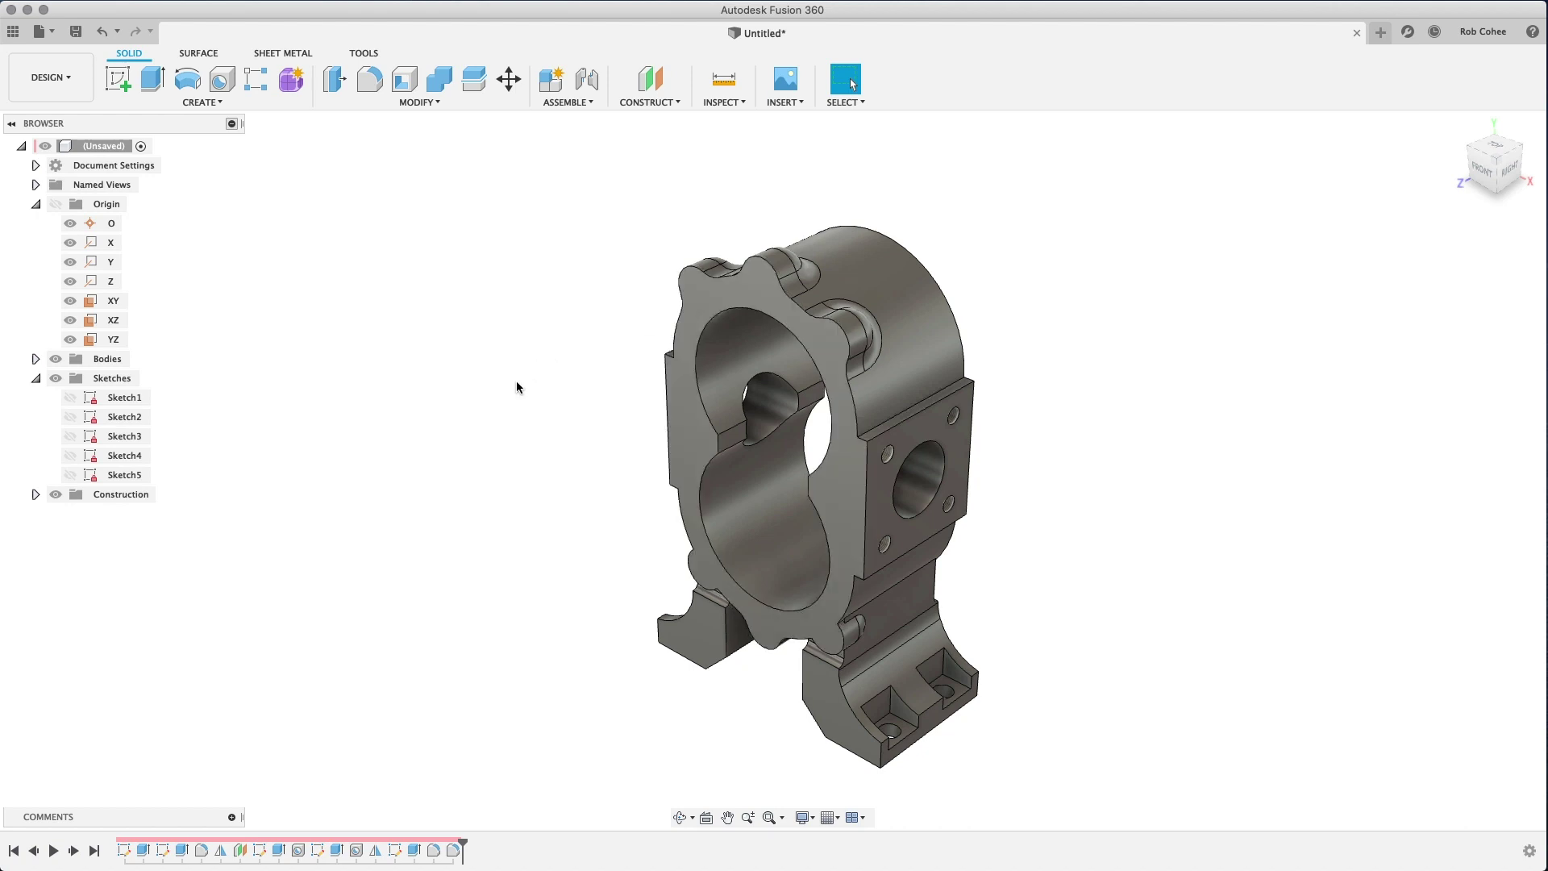
# Show Sketch5 and place holes on the lug centre points
pyautogui.click(70, 475)
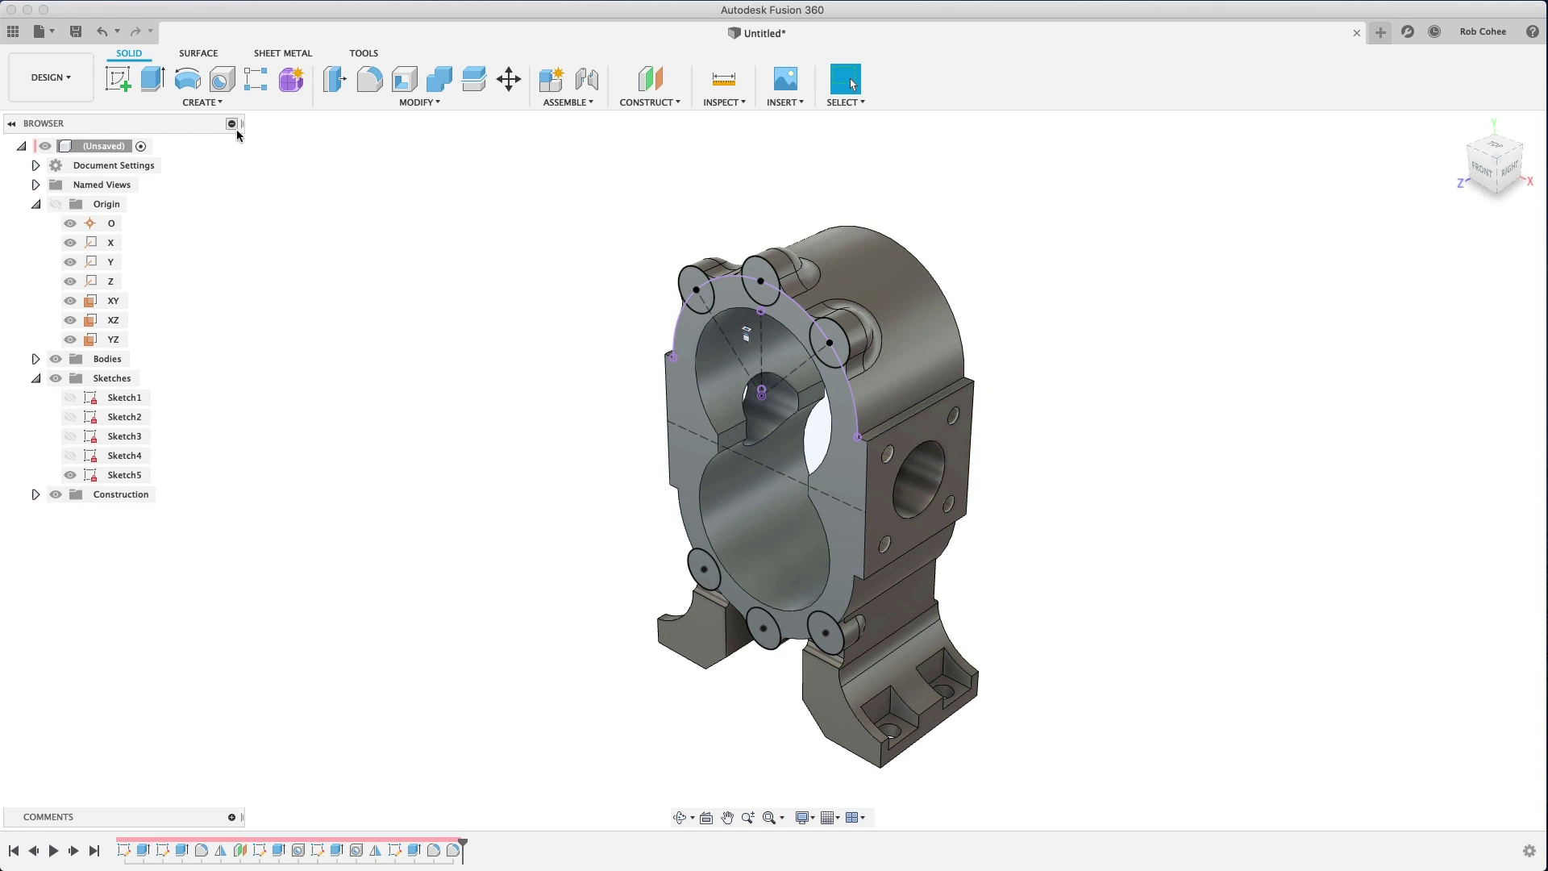
pyautogui.click(222, 80)
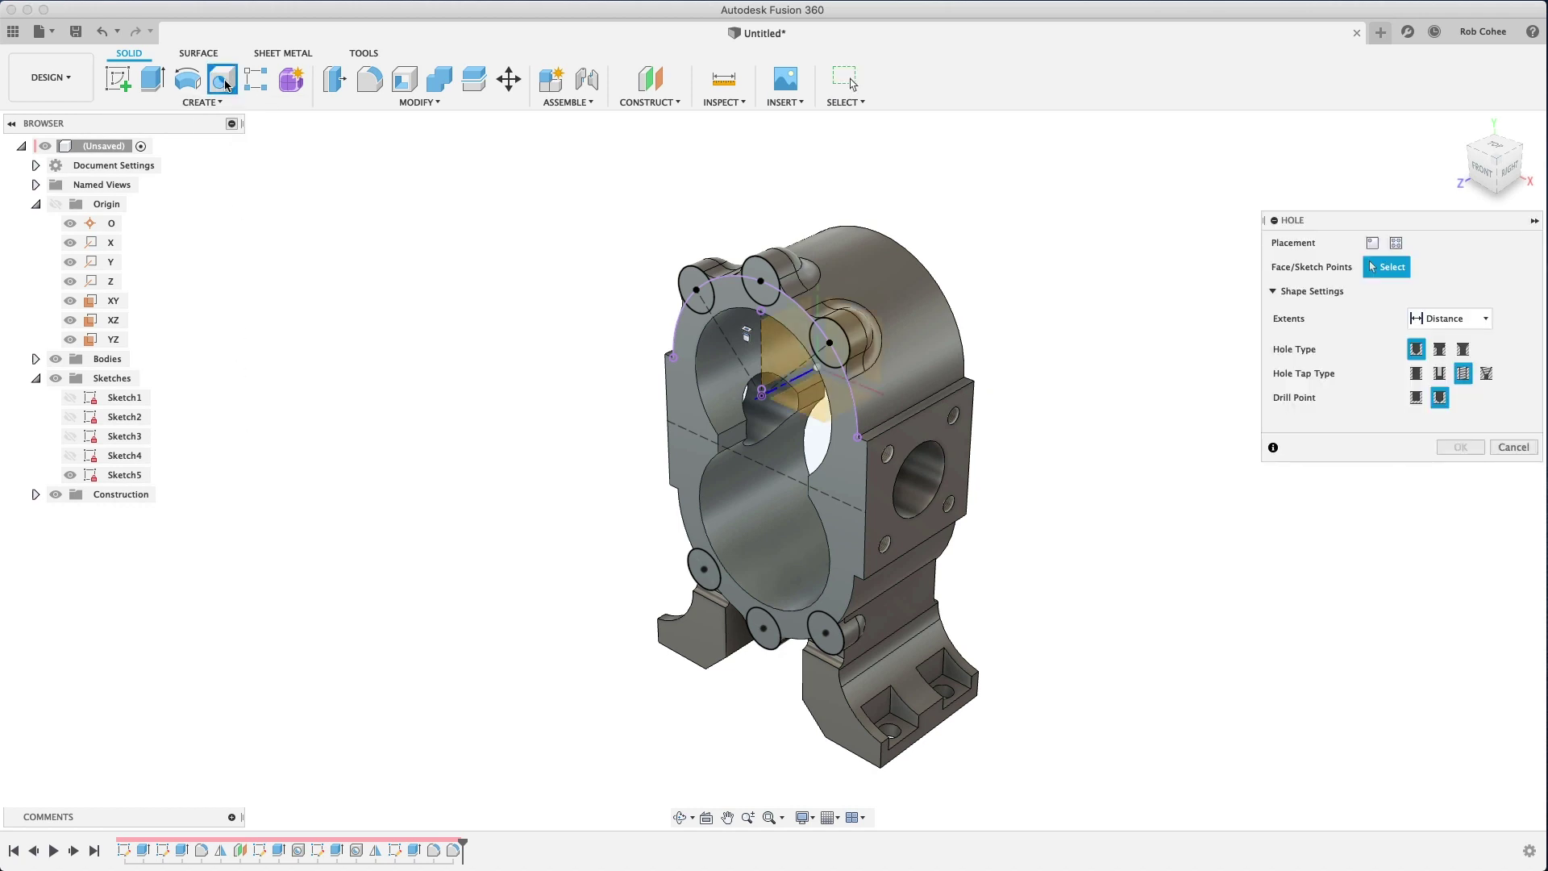
pyautogui.click(696, 288)
pyautogui.click(760, 280)
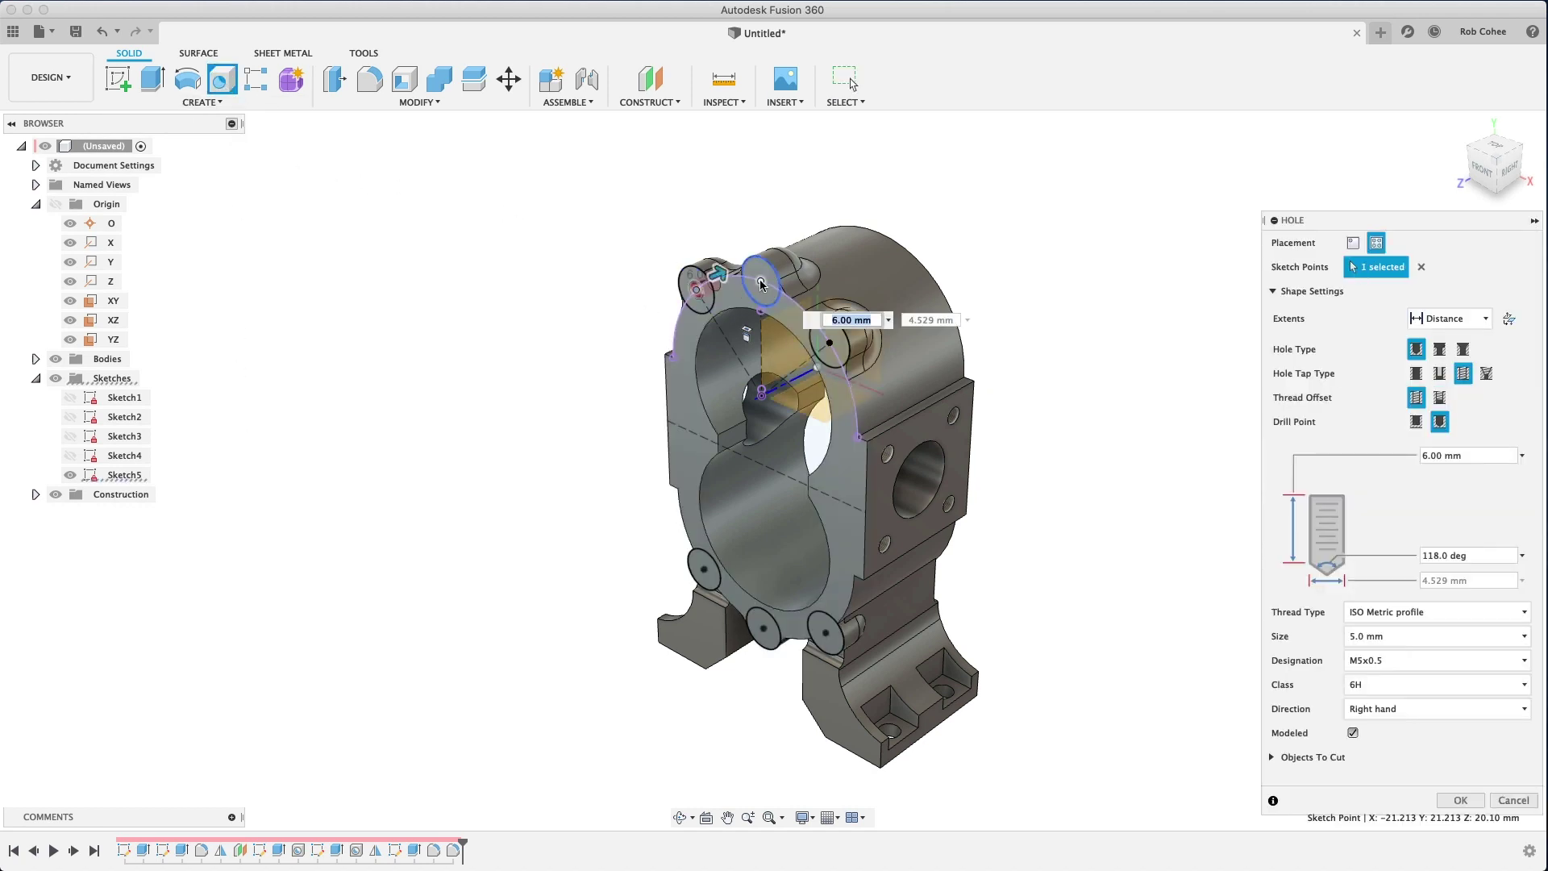
pyautogui.click(829, 344)
pyautogui.click(826, 635)
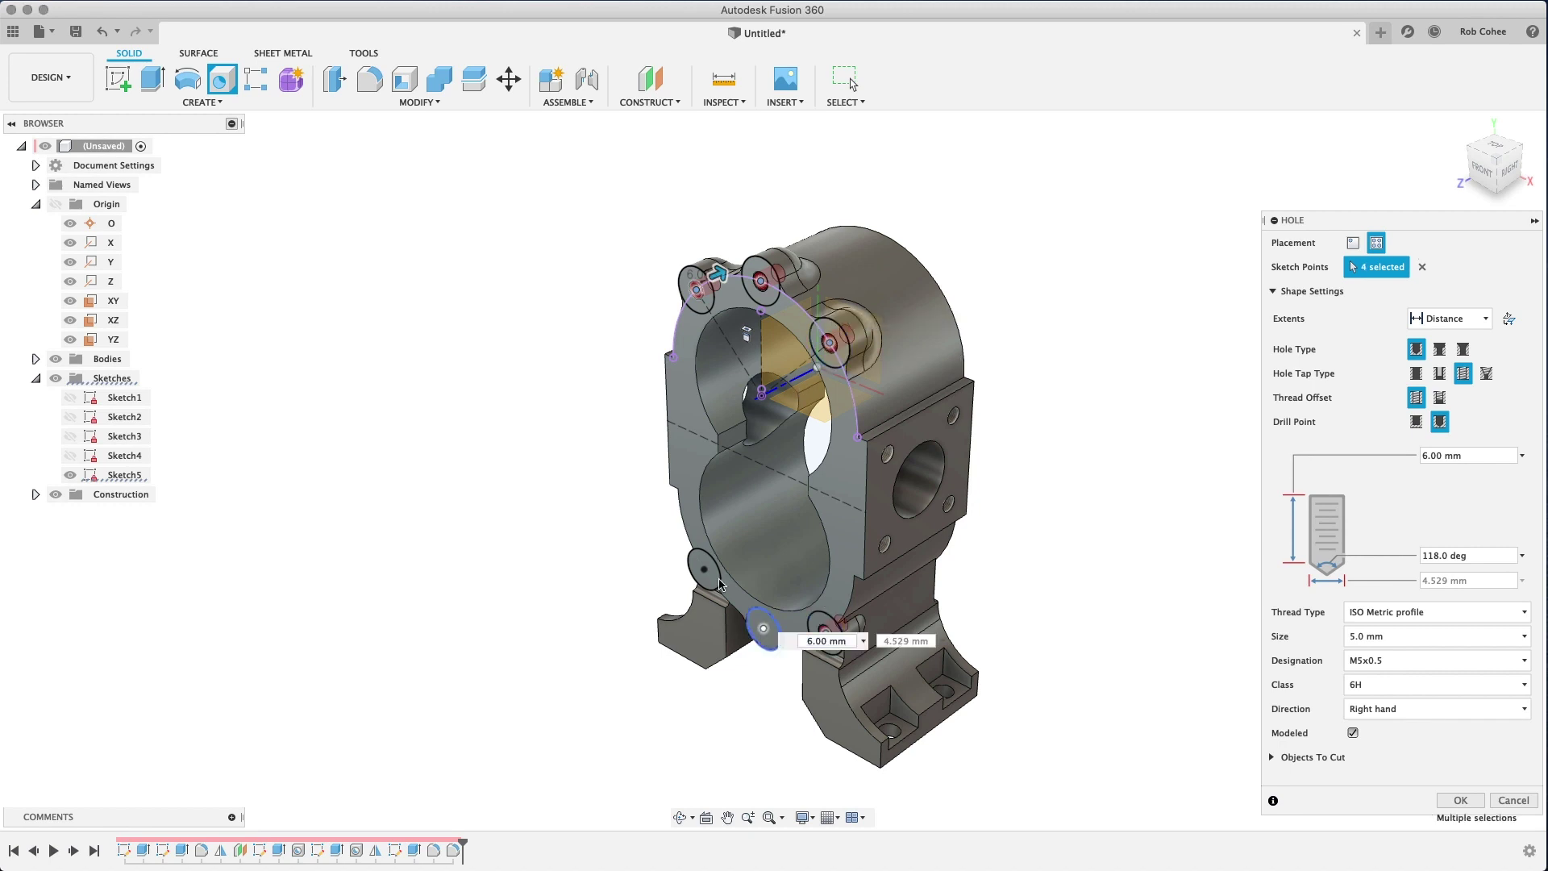
pyautogui.click(764, 628)
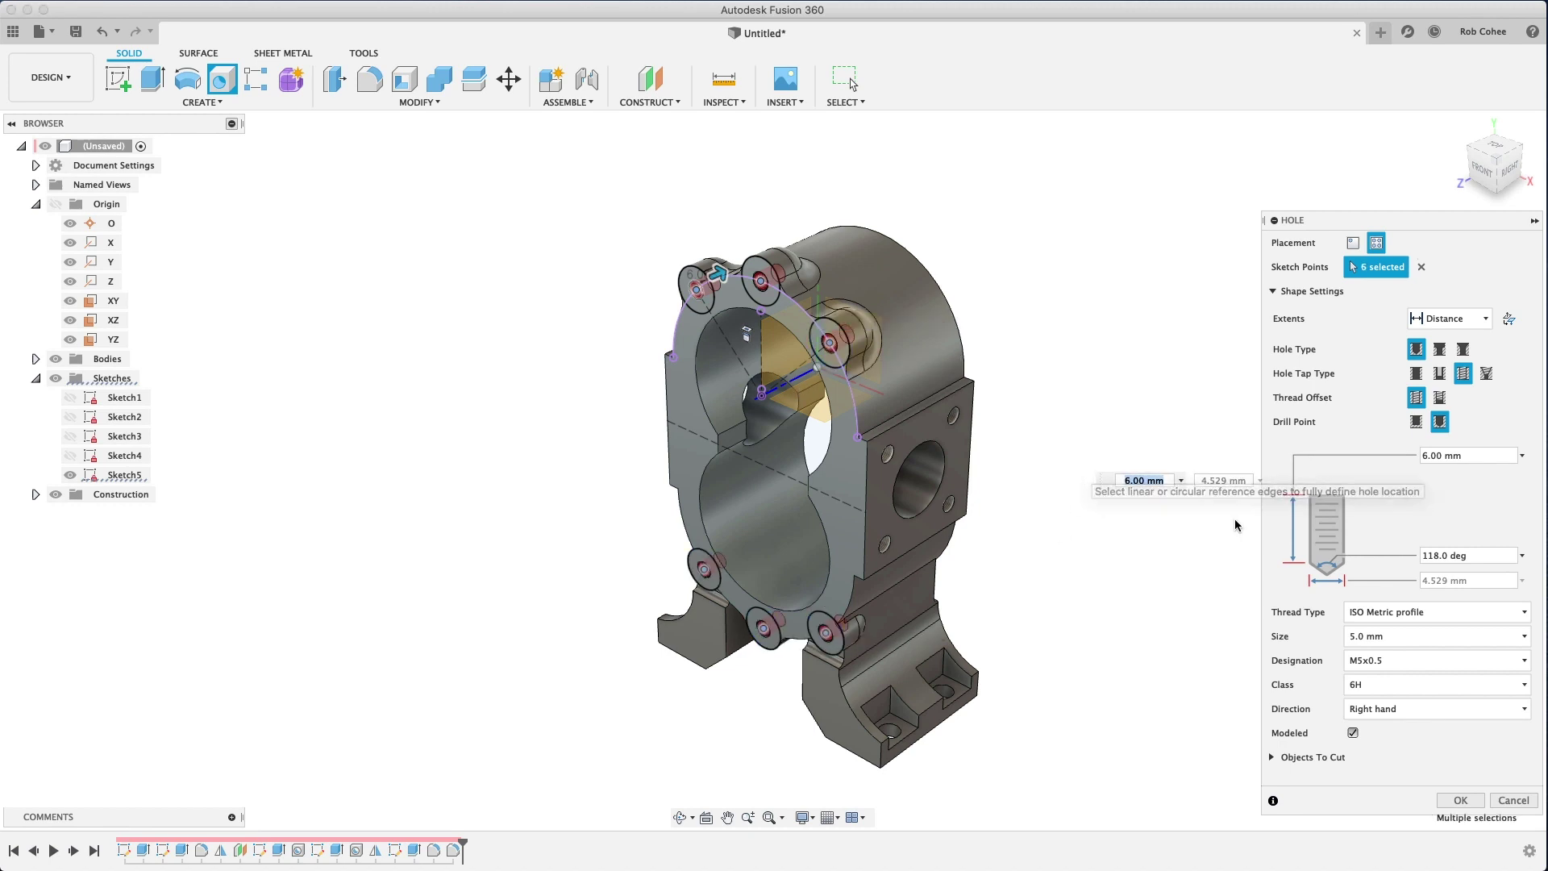
# Make the holes M8x1.25 tapped, 8 mm deep, then hide Sketch5
pyautogui.click(1394, 637)
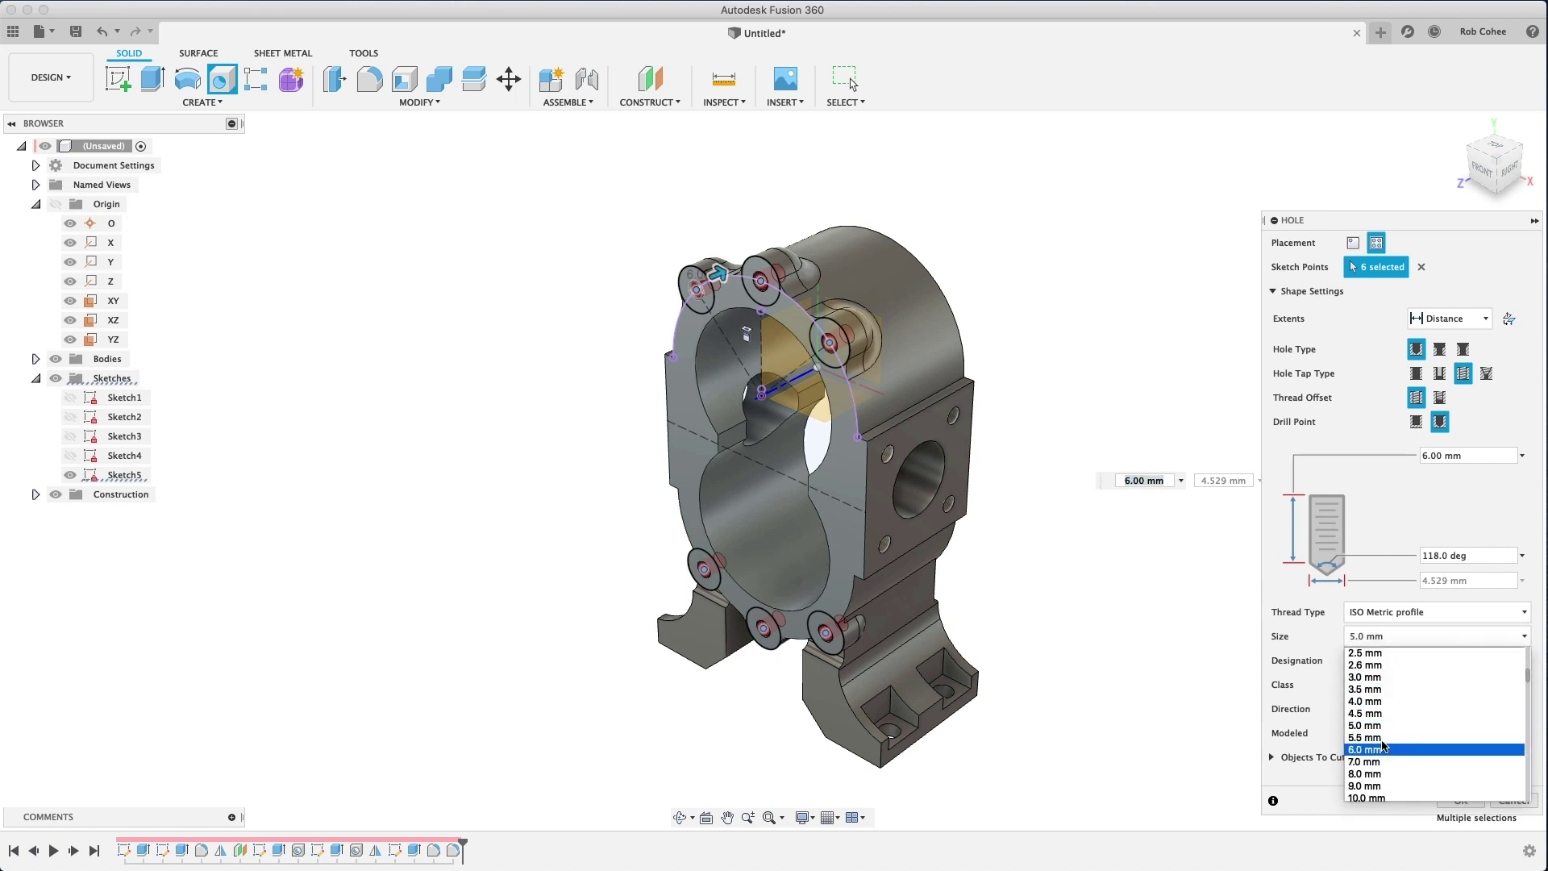
pyautogui.click(1365, 772)
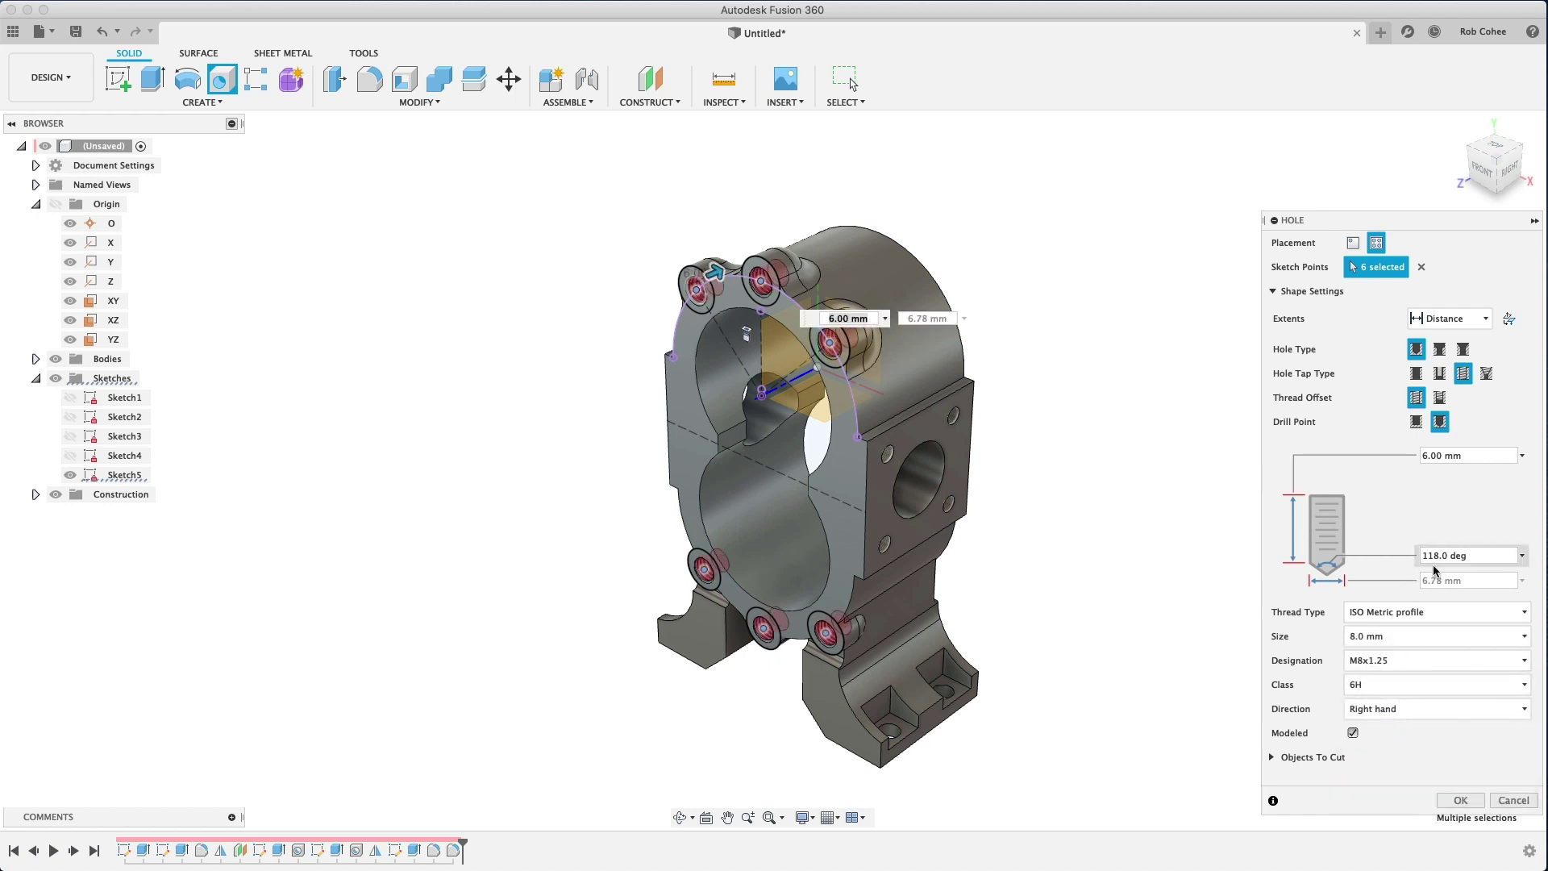
pyautogui.moveTo(1471, 459); pyautogui.dragTo(1392, 460)
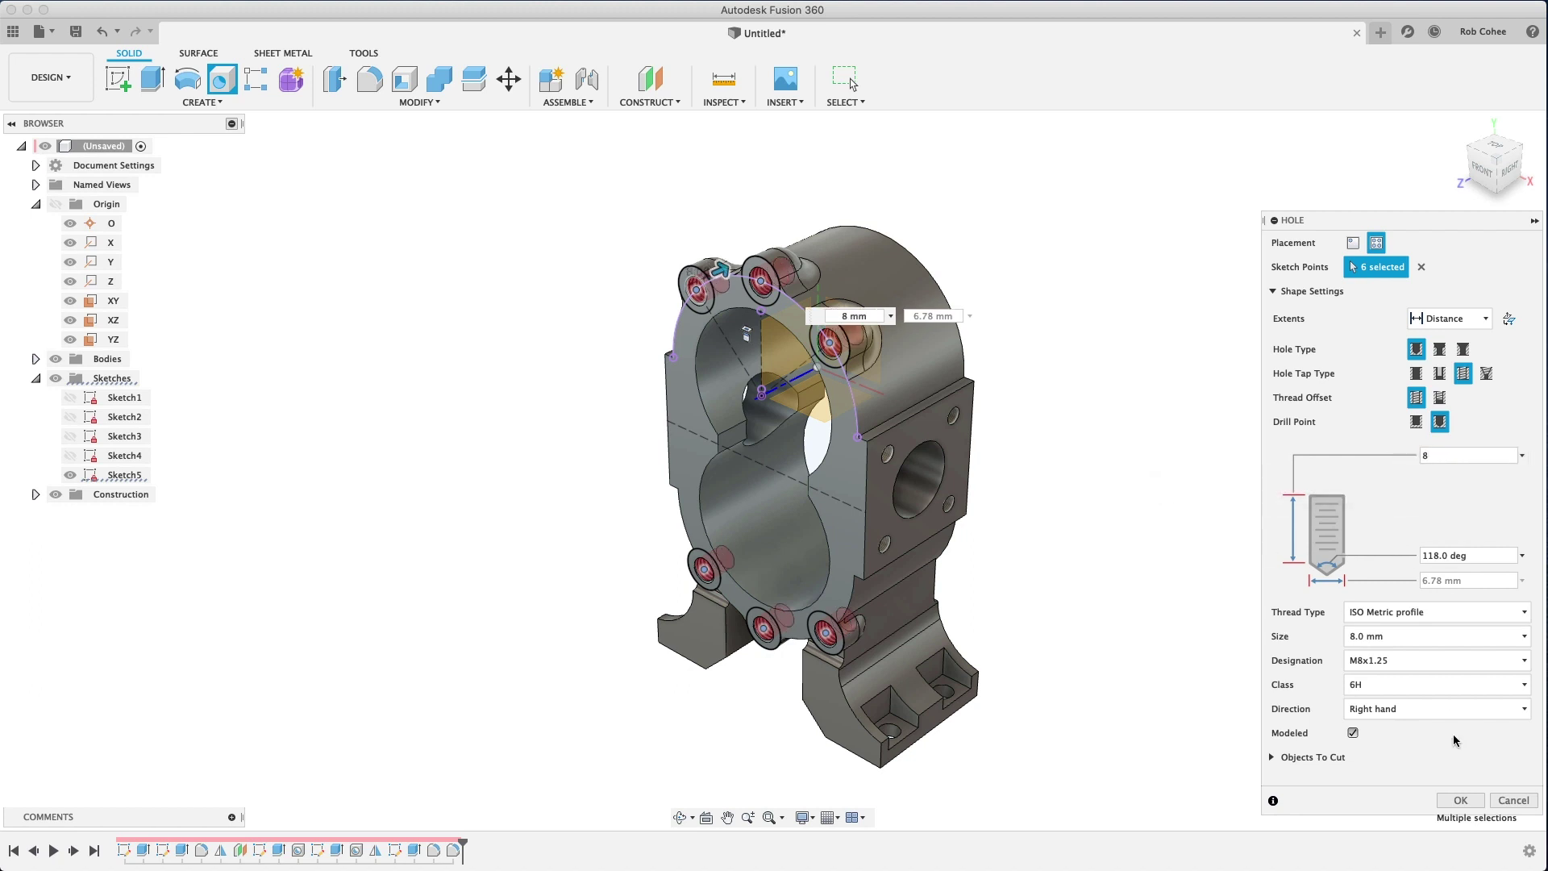
pyautogui.press('Return')
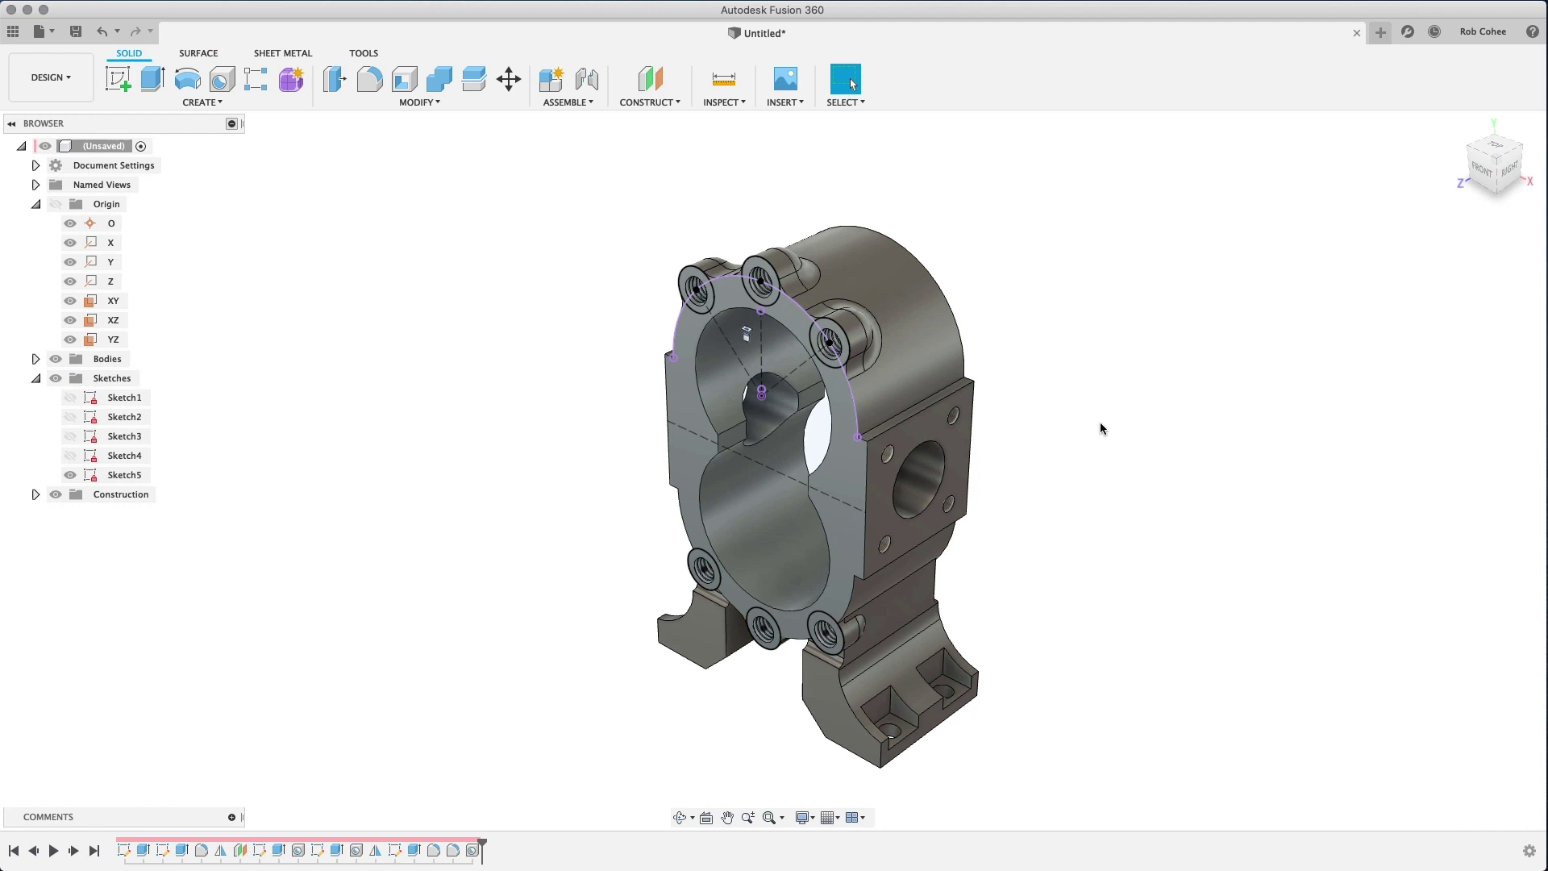
pyautogui.click(69, 476)
pyautogui.moveTo(363, 401)
pyautogui.keyDown('shift'); pyautogui.mouseDown(button='middle')
pyautogui.moveTo(371, 381)
pyautogui.moveTo(545, 403)
pyautogui.moveTo(546, 366)
pyautogui.moveTo(555, 394)
pyautogui.mouseUp(button='middle'); pyautogui.keyUp('shift')
# Mirror the flange extrusion, its fillets and the tapped holes across the XY plane
pyautogui.press('s')
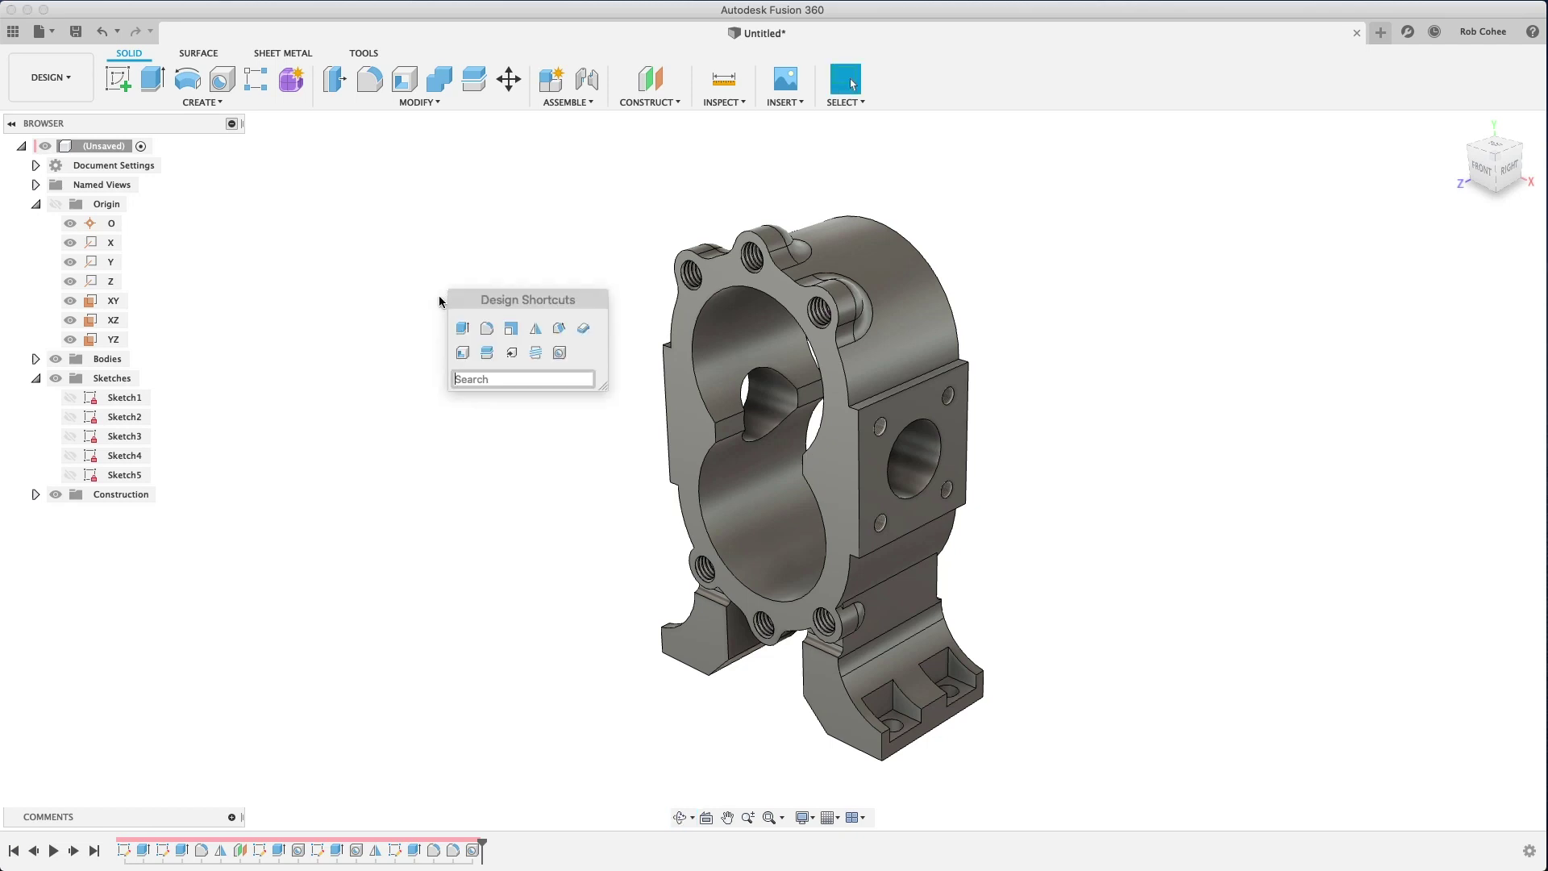
pyautogui.click(537, 328)
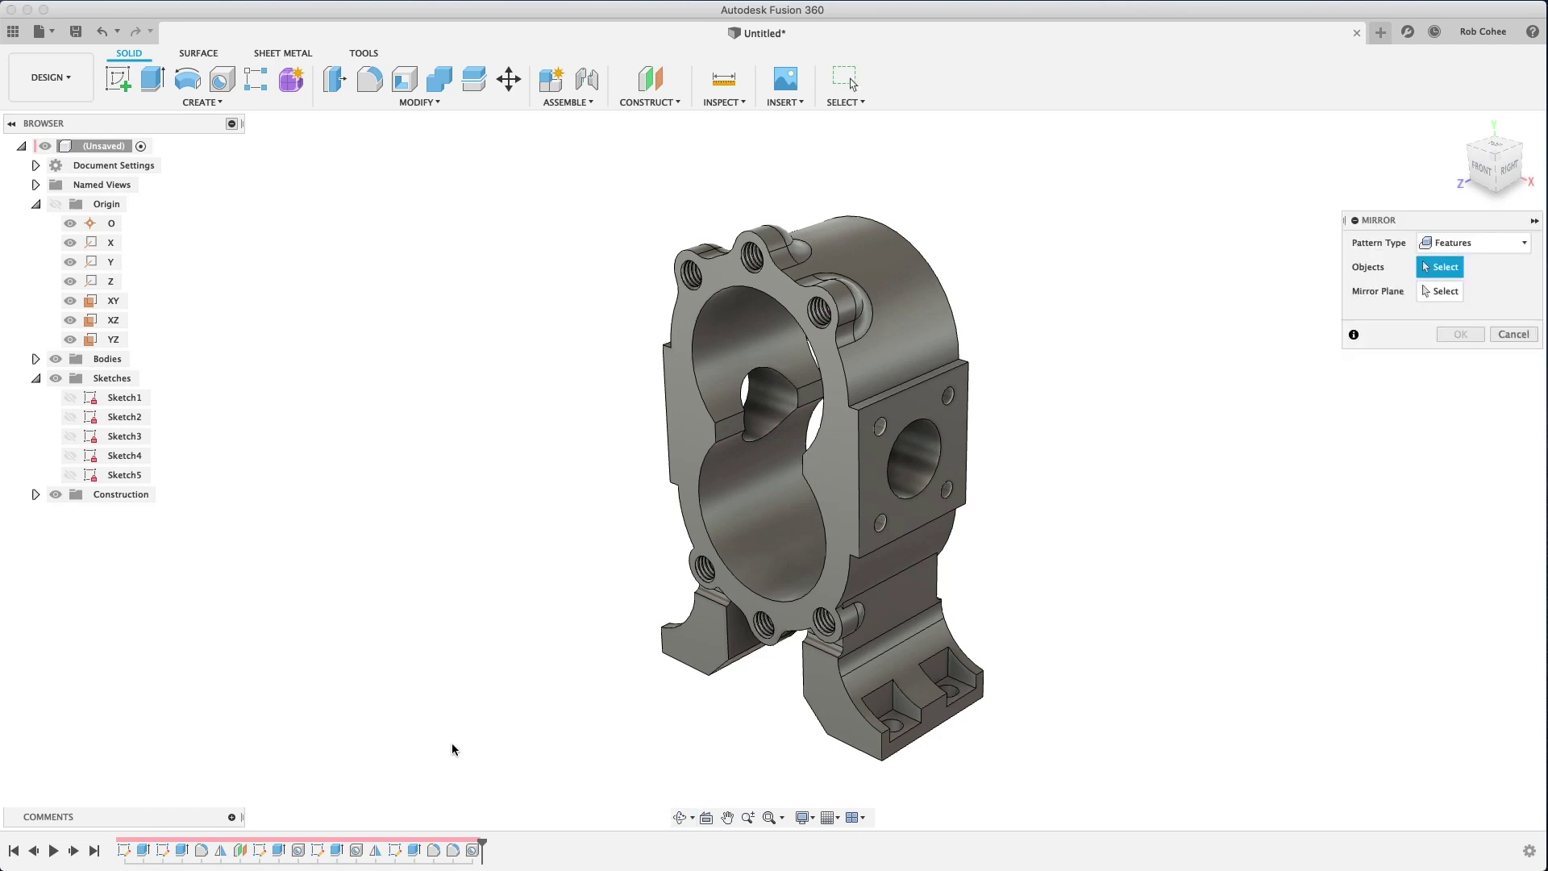
pyautogui.click(411, 850)
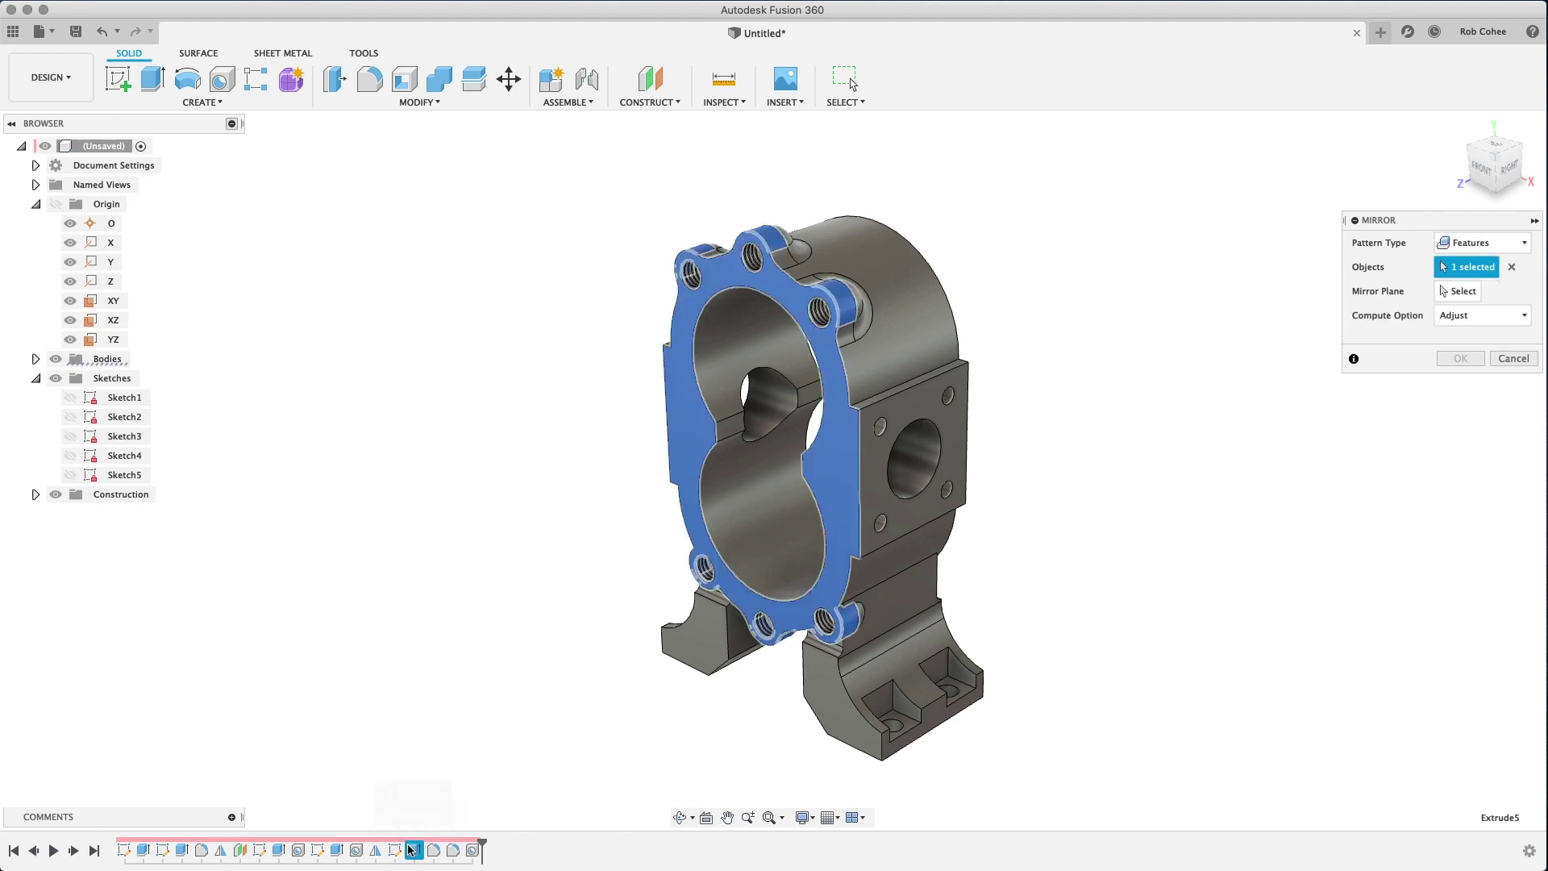
pyautogui.keyDown('shift'); pyautogui.click(452, 851); pyautogui.keyUp('shift')
pyautogui.keyDown('shift'); pyautogui.click(472, 850); pyautogui.keyUp('shift')
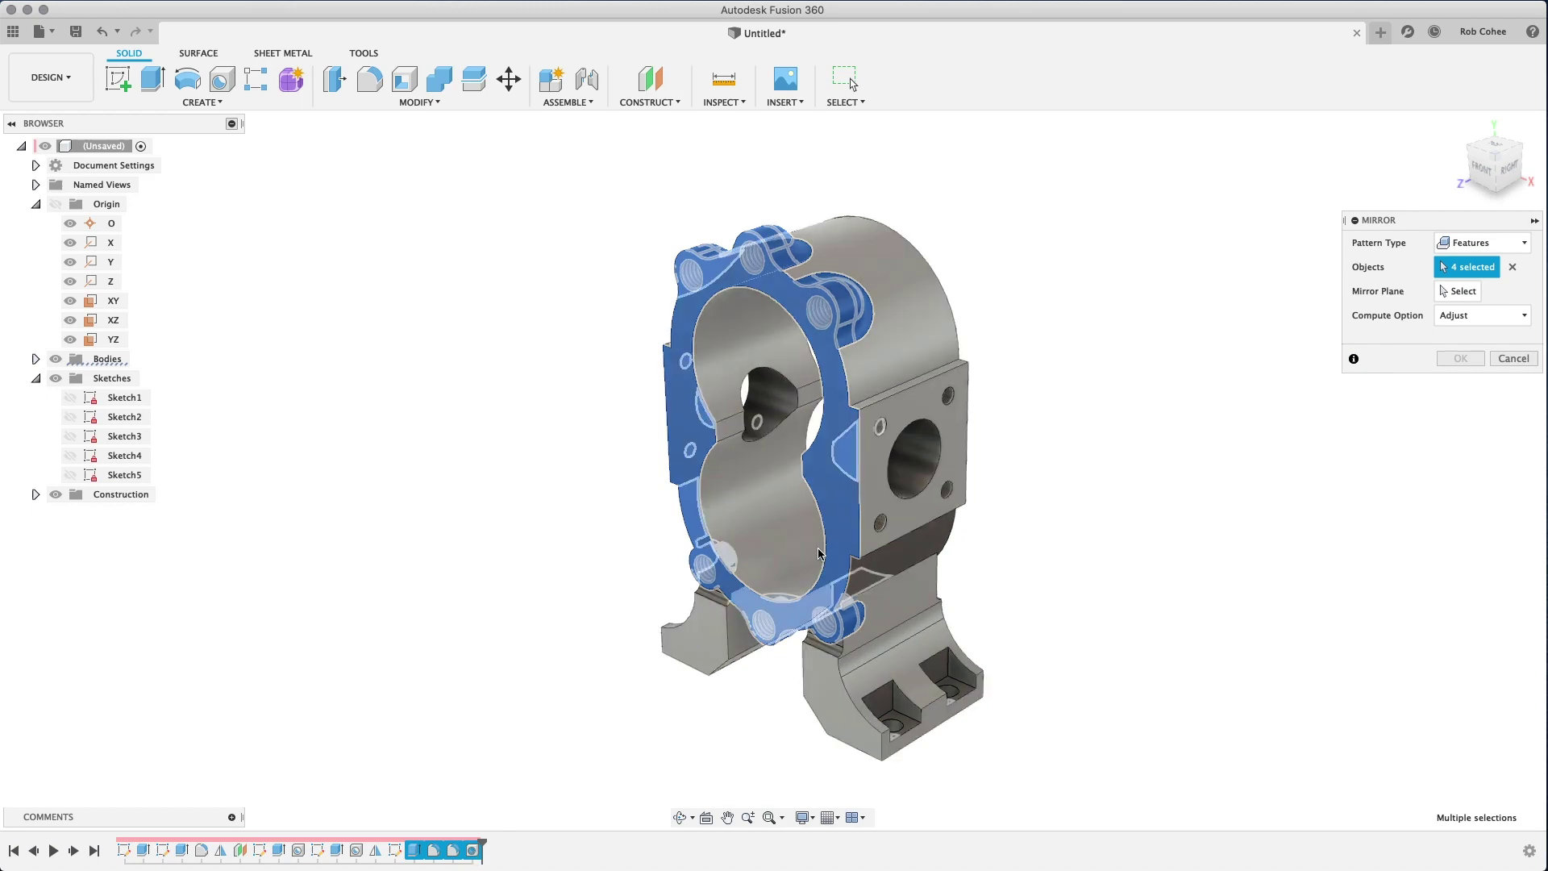
pyautogui.click(1455, 292)
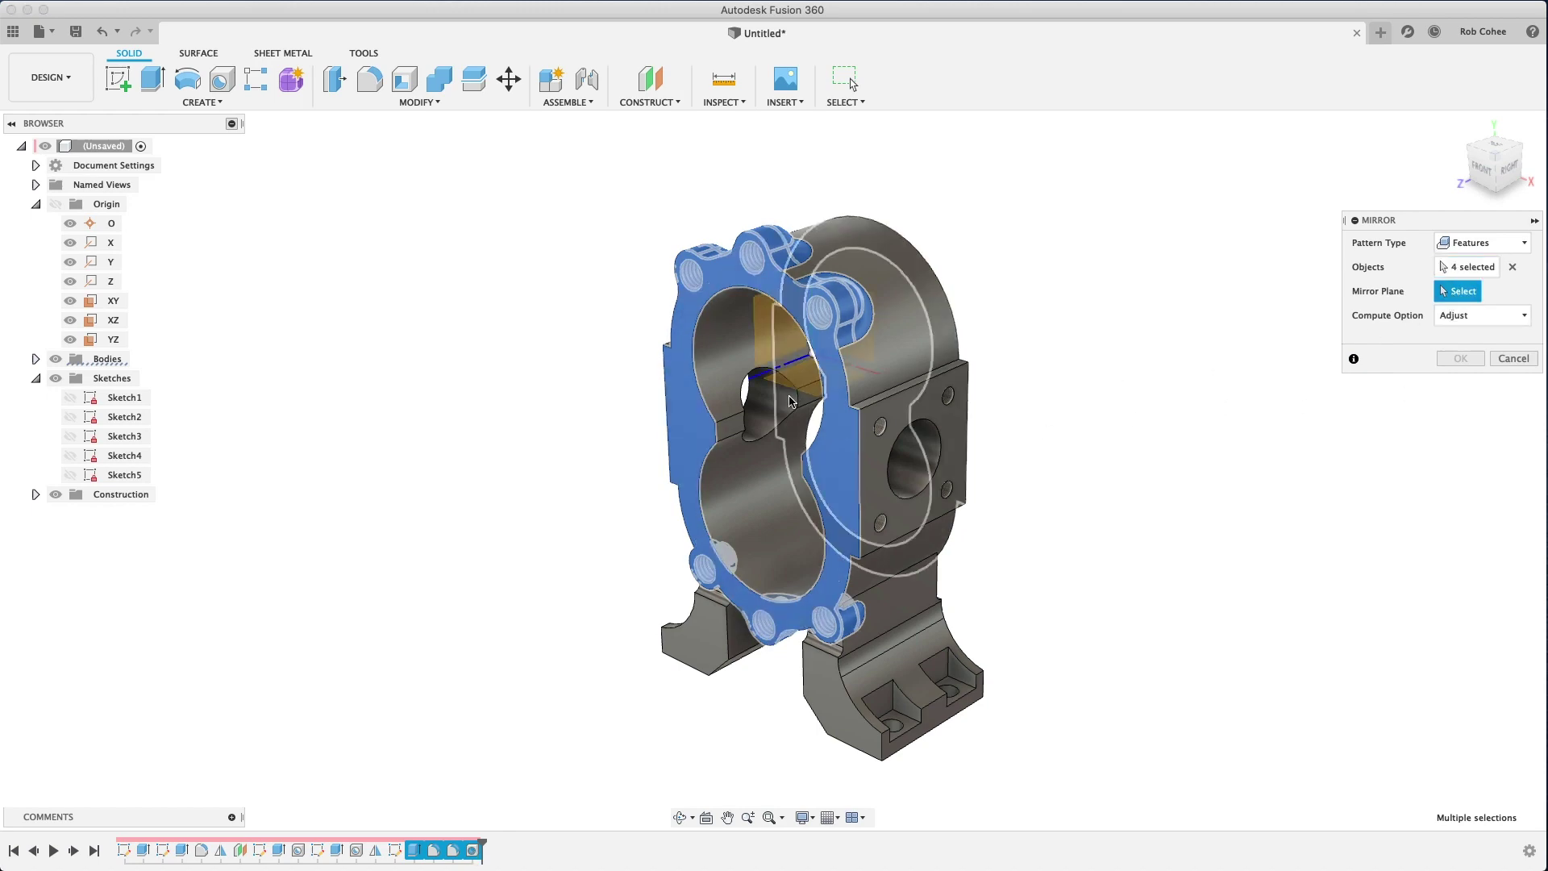
pyautogui.click(790, 401)
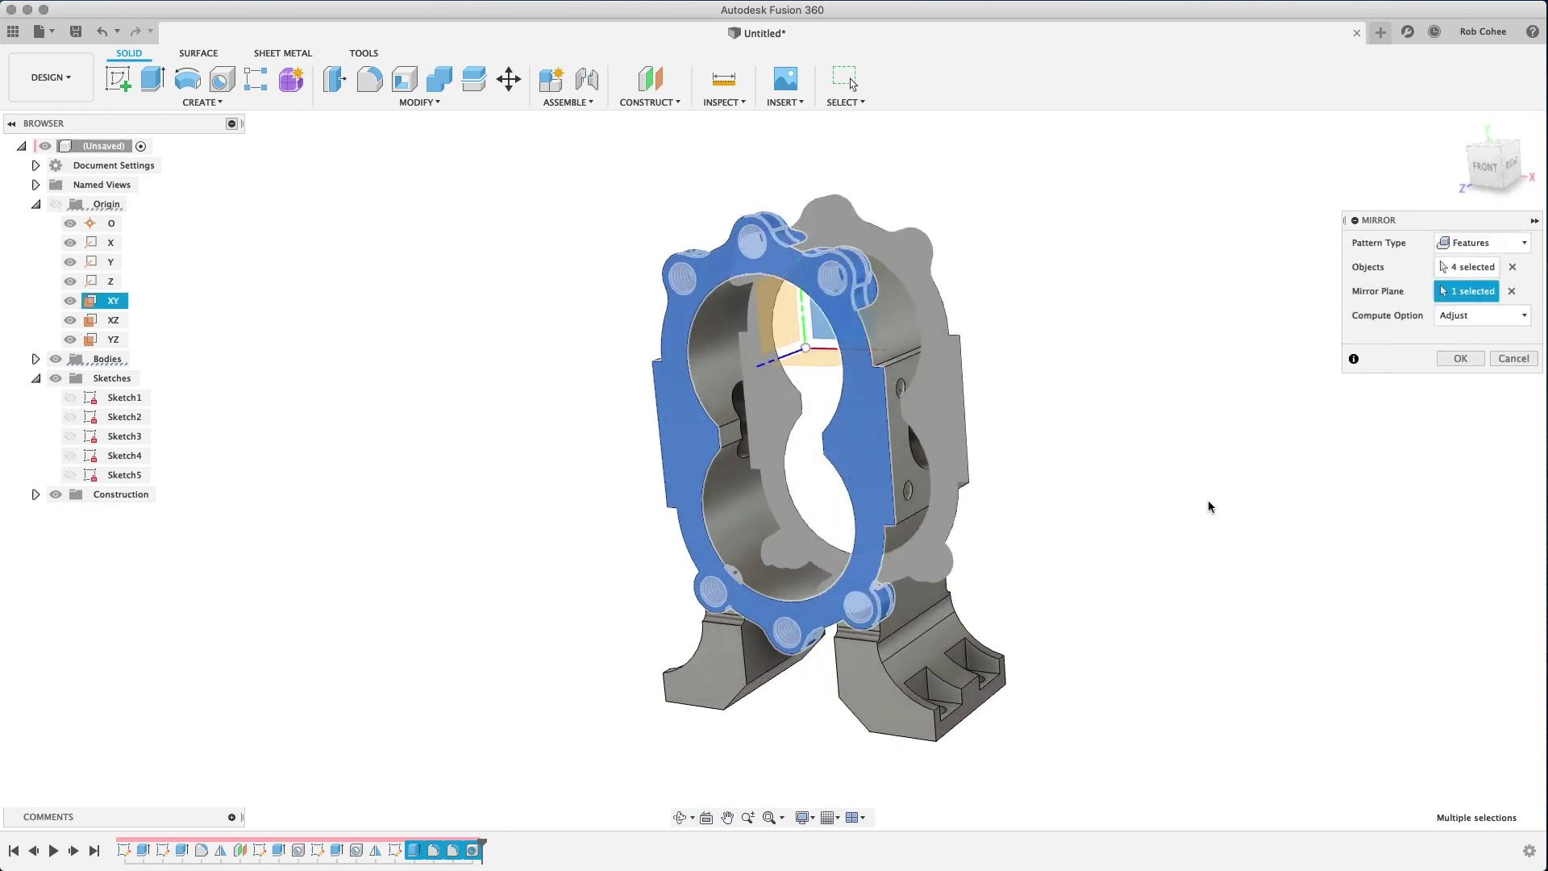
pyautogui.keyDown('shift'); pyautogui.moveTo(1209, 507); pyautogui.dragTo(1061, 501, button='middle'); pyautogui.keyUp('shift')
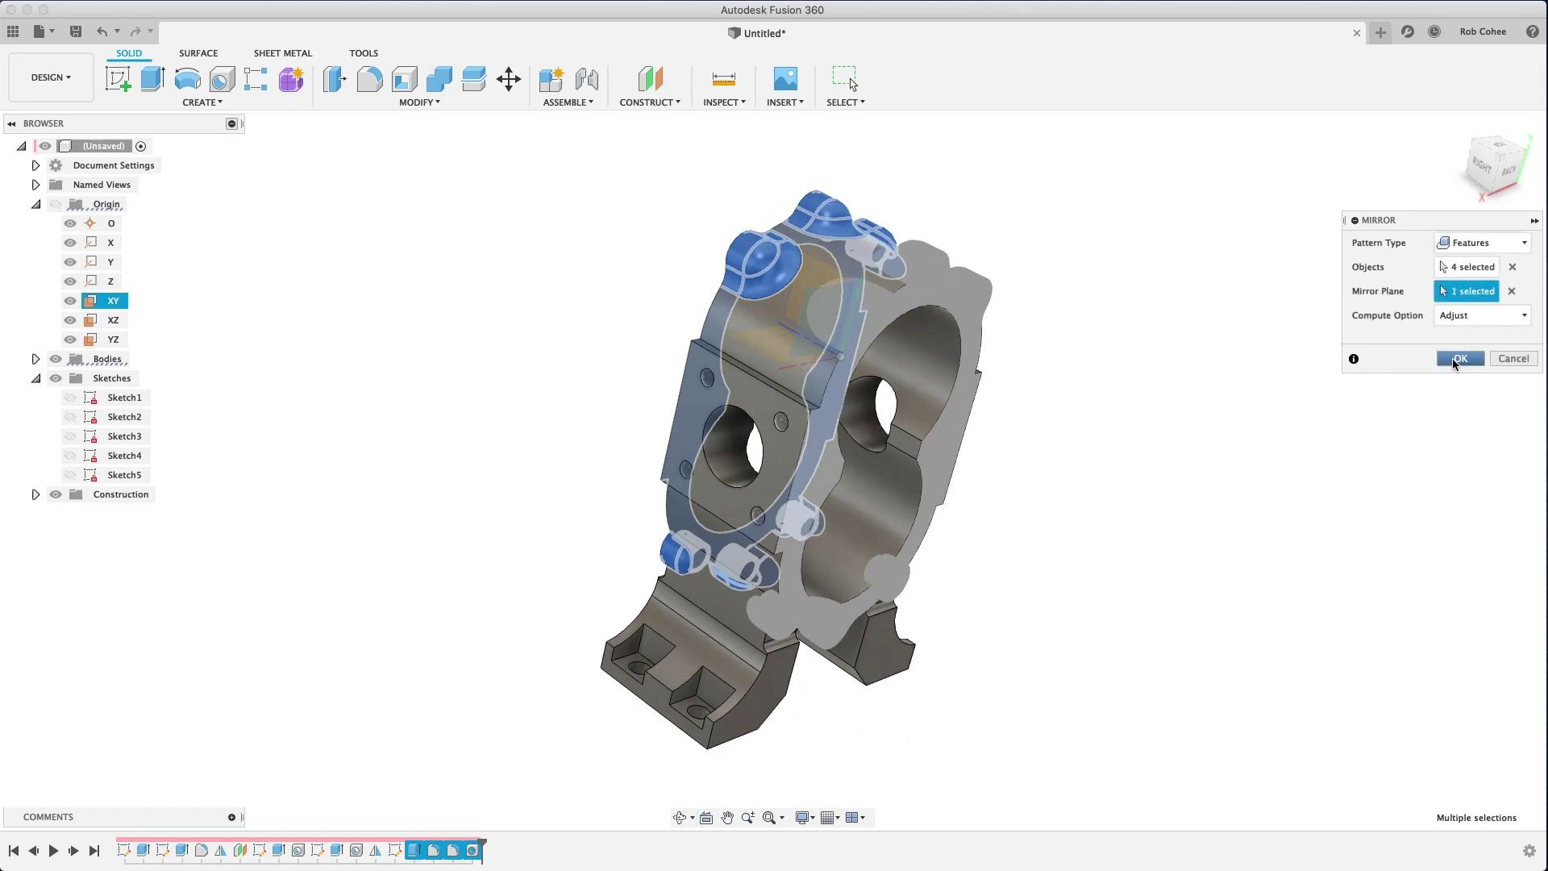
pyautogui.click(1459, 358)
pyautogui.keyDown('shift'); pyautogui.moveTo(1216, 494); pyautogui.dragTo(1202, 460, button='middle'); pyautogui.keyUp('shift')
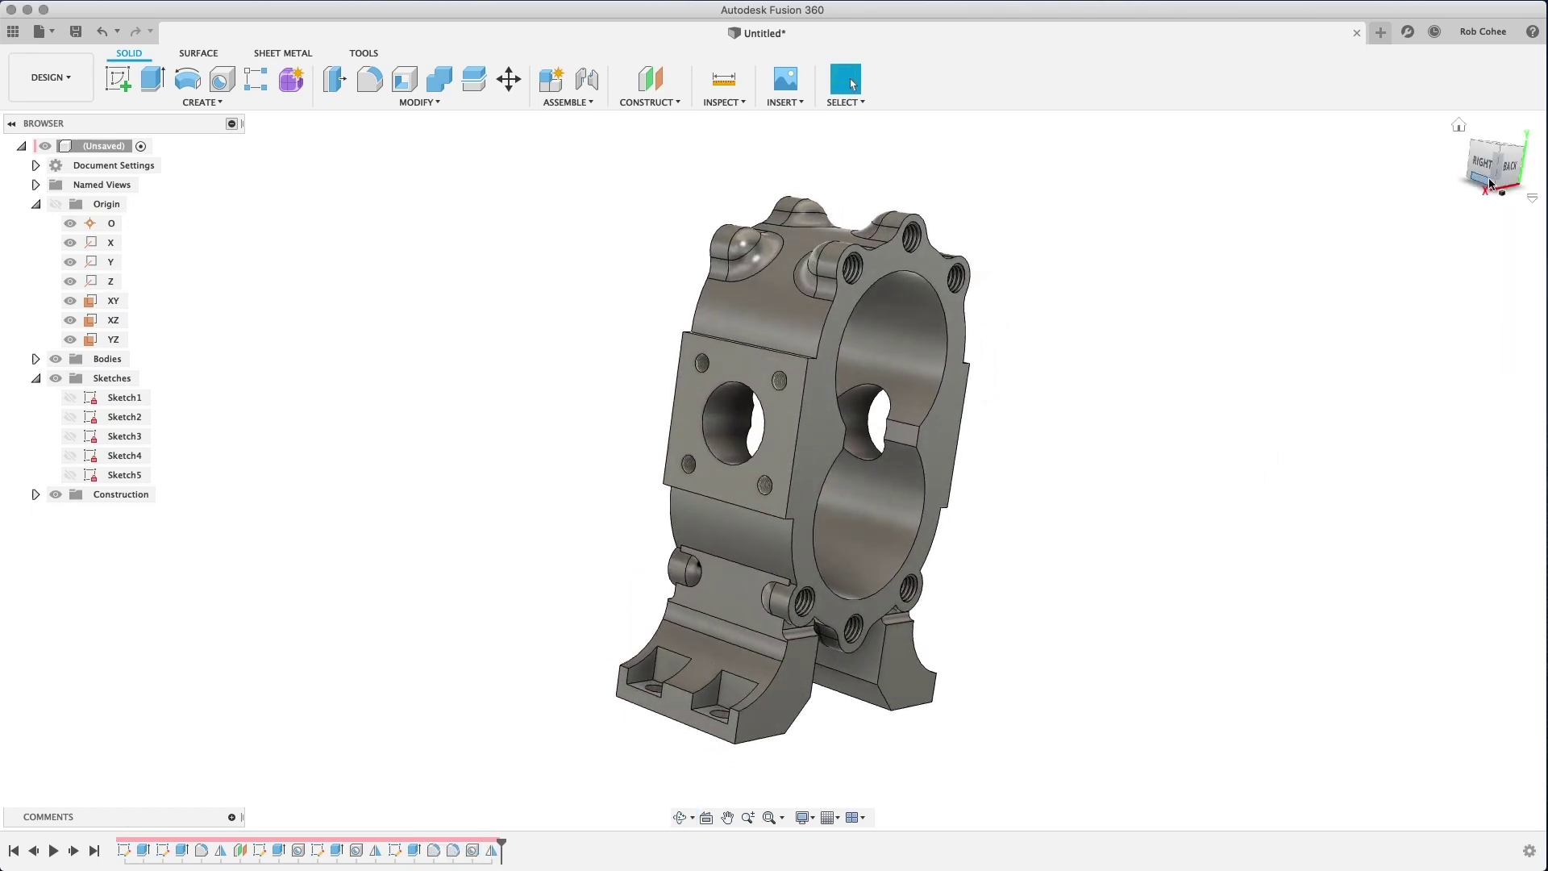
pyautogui.click(1459, 126)
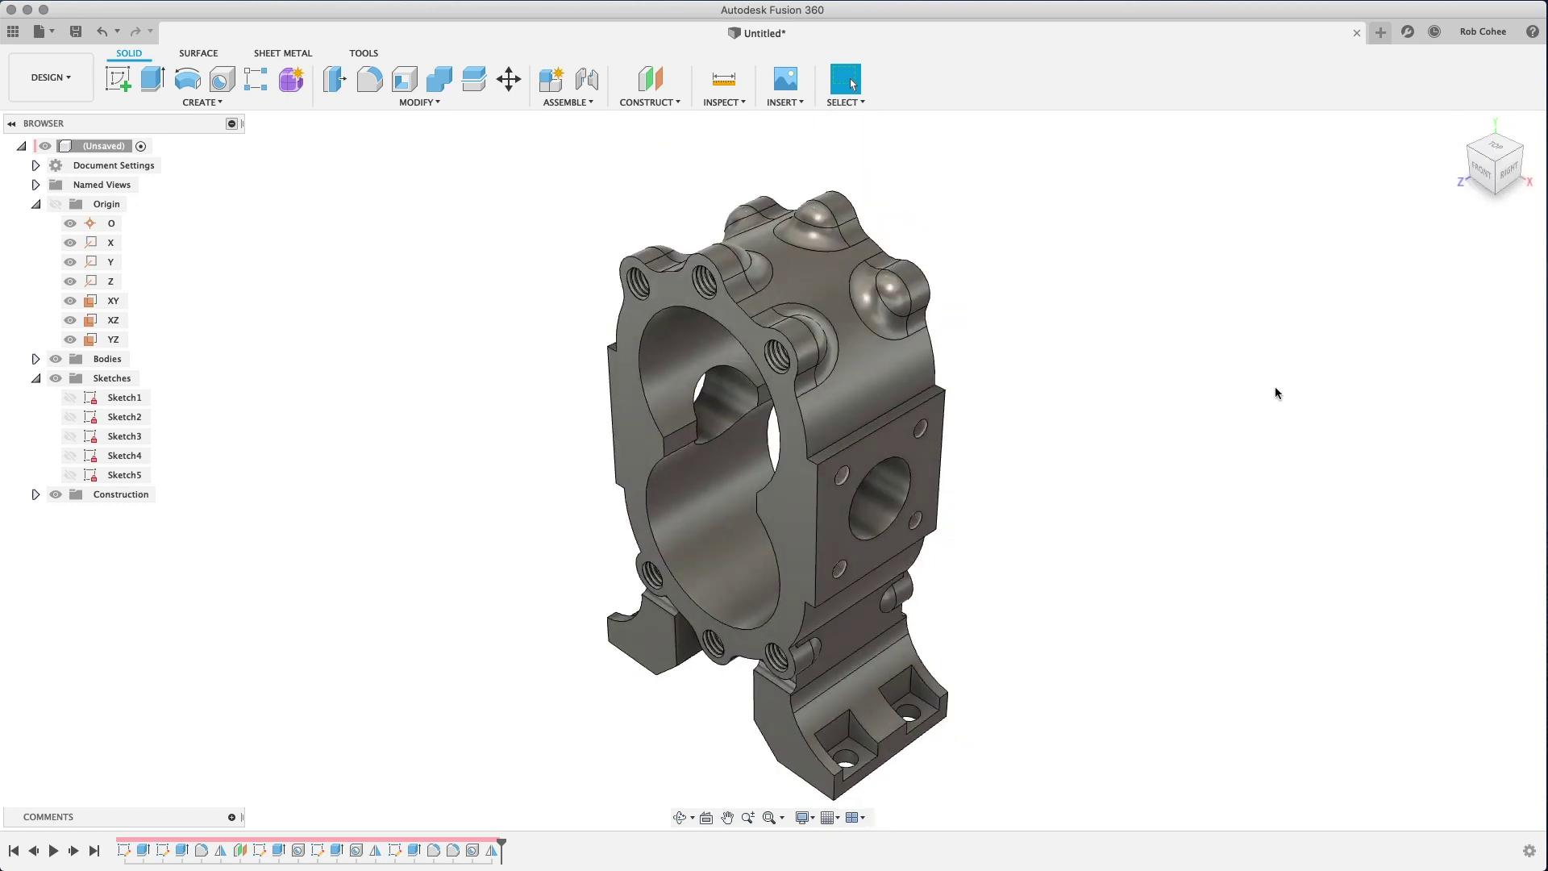
# Fillet the mounting plate and pocket edges with a 2 mm radius
pyautogui.press('f')
pyautogui.click(855, 428)
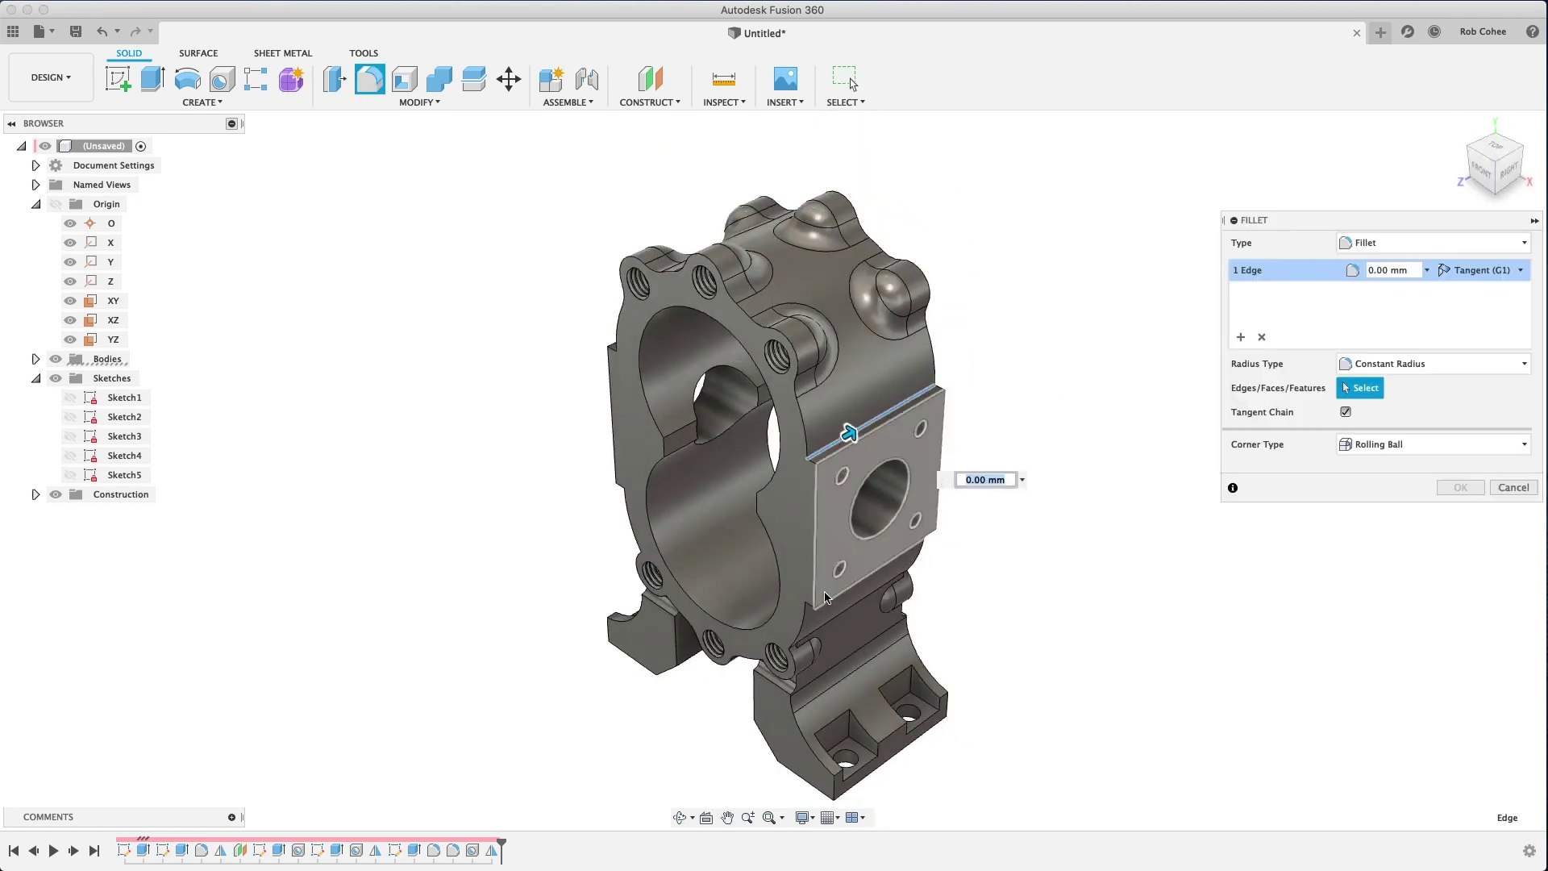
pyautogui.click(824, 596)
pyautogui.keyDown('shift'); pyautogui.moveTo(824, 597); pyautogui.dragTo(984, 580, button='middle'); pyautogui.keyUp('shift')
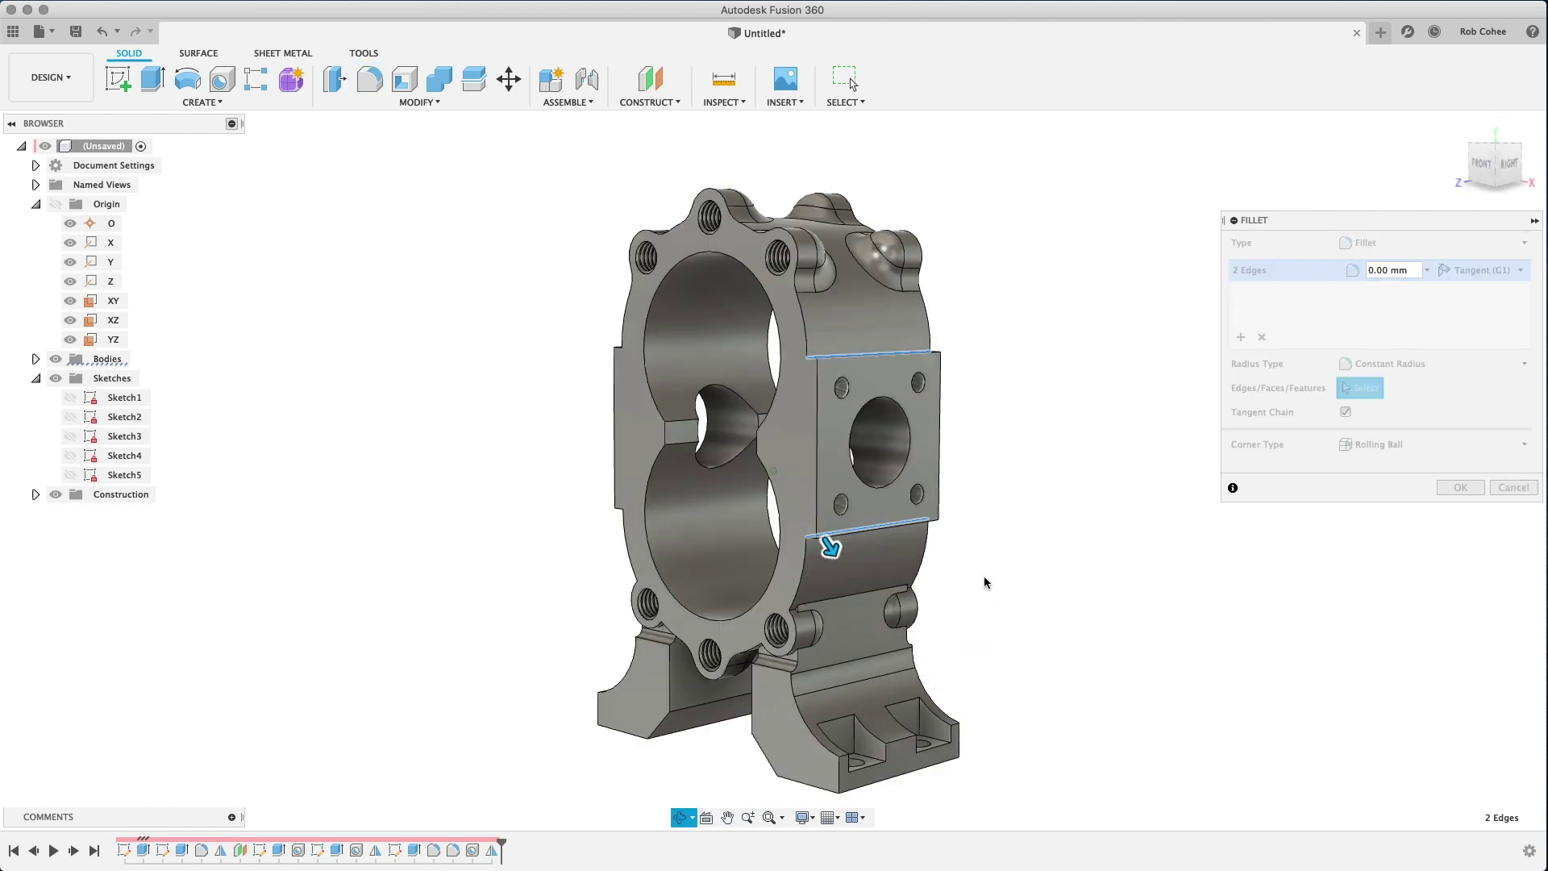
pyautogui.scroll(5, 897, 770)
pyautogui.moveTo(897, 770); pyautogui.dragTo(898, 686, button='middle')
pyautogui.click(886, 596)
pyautogui.keyDown('shift'); pyautogui.moveTo(887, 597); pyautogui.dragTo(865, 541, button='middle'); pyautogui.keyUp('shift')
pyautogui.click(810, 519)
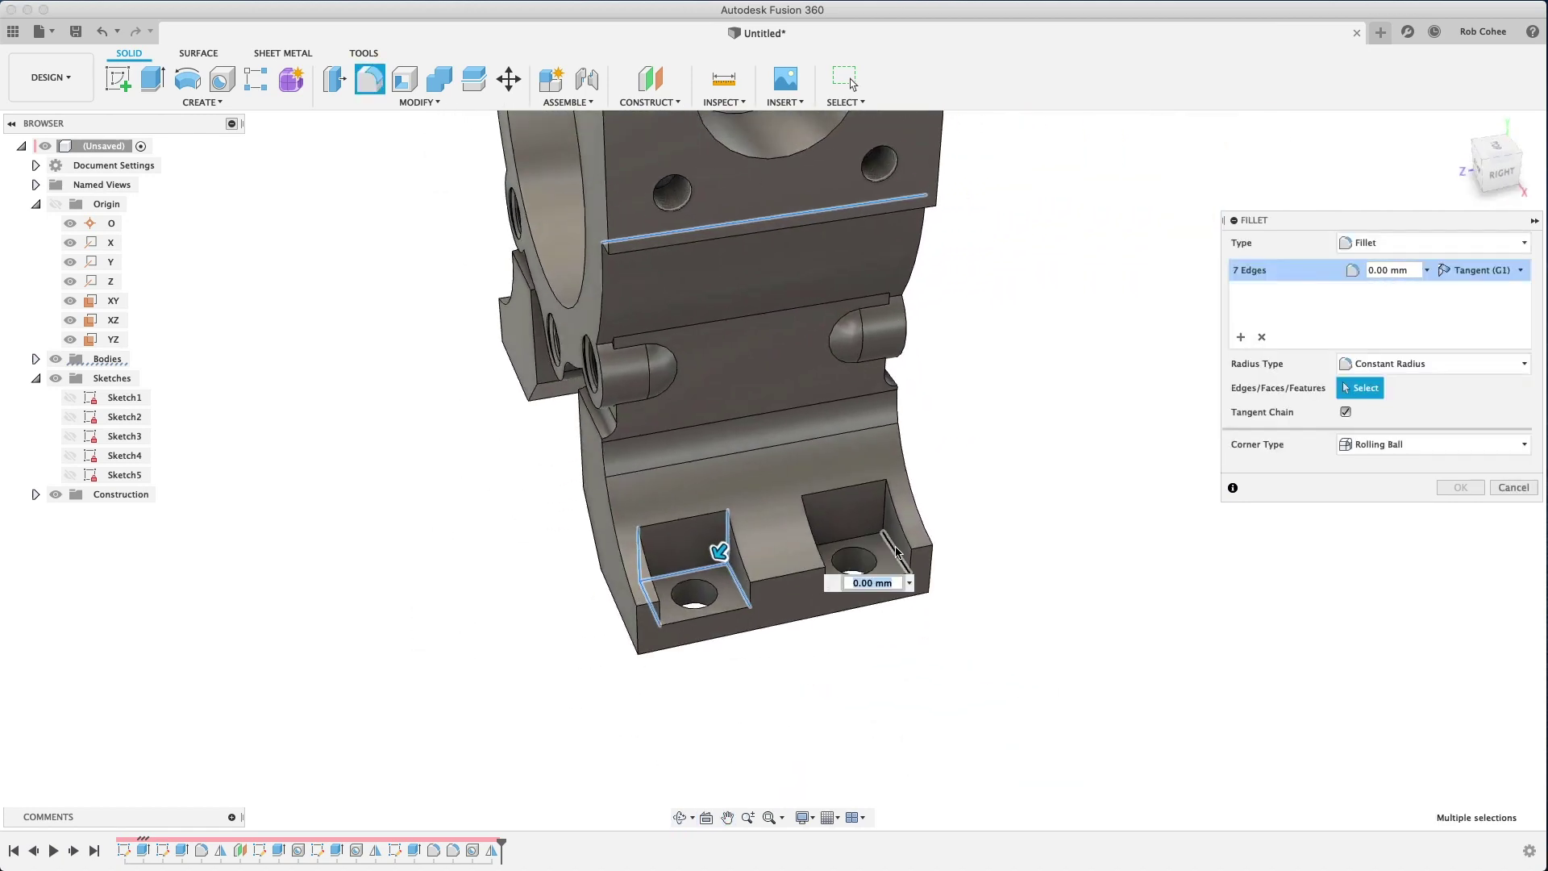
pyautogui.click(802, 532)
pyautogui.keyDown('shift'); pyautogui.moveTo(807, 534); pyautogui.dragTo(645, 452, button='middle'); pyautogui.keyUp('shift')
pyautogui.click(613, 451)
pyautogui.click(501, 500)
pyautogui.click(1393, 270)
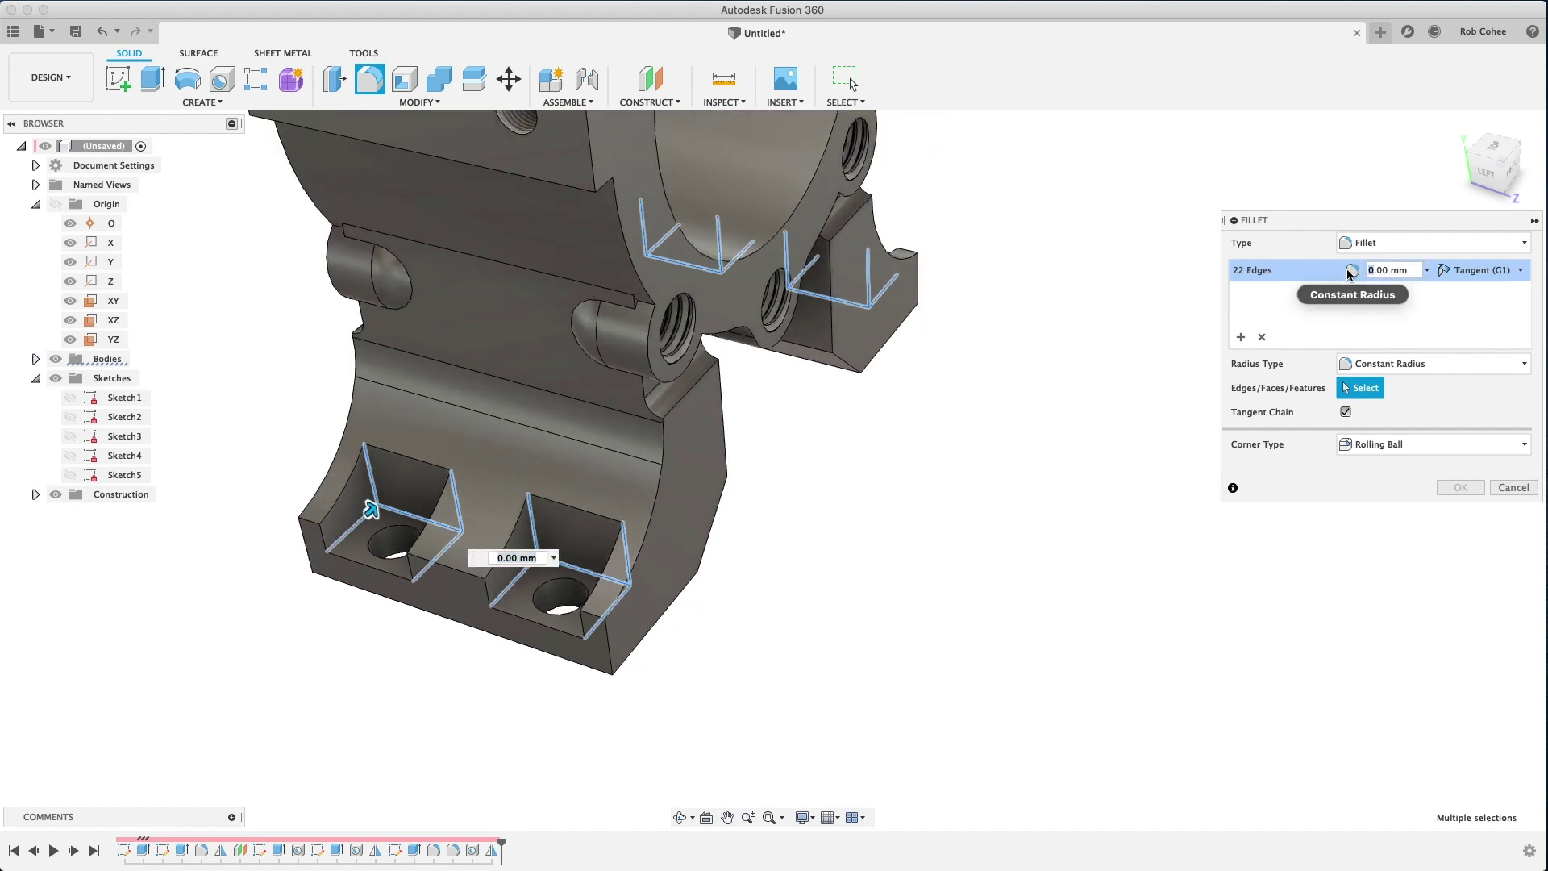
pyautogui.write('2')
pyautogui.keyDown('shift'); pyautogui.moveTo(1008, 581); pyautogui.dragTo(1091, 588, button='middle'); pyautogui.keyUp('shift')
# Add a 1 mm radius set for the remaining pocket edges and confirm the fillet
pyautogui.click(911, 516)
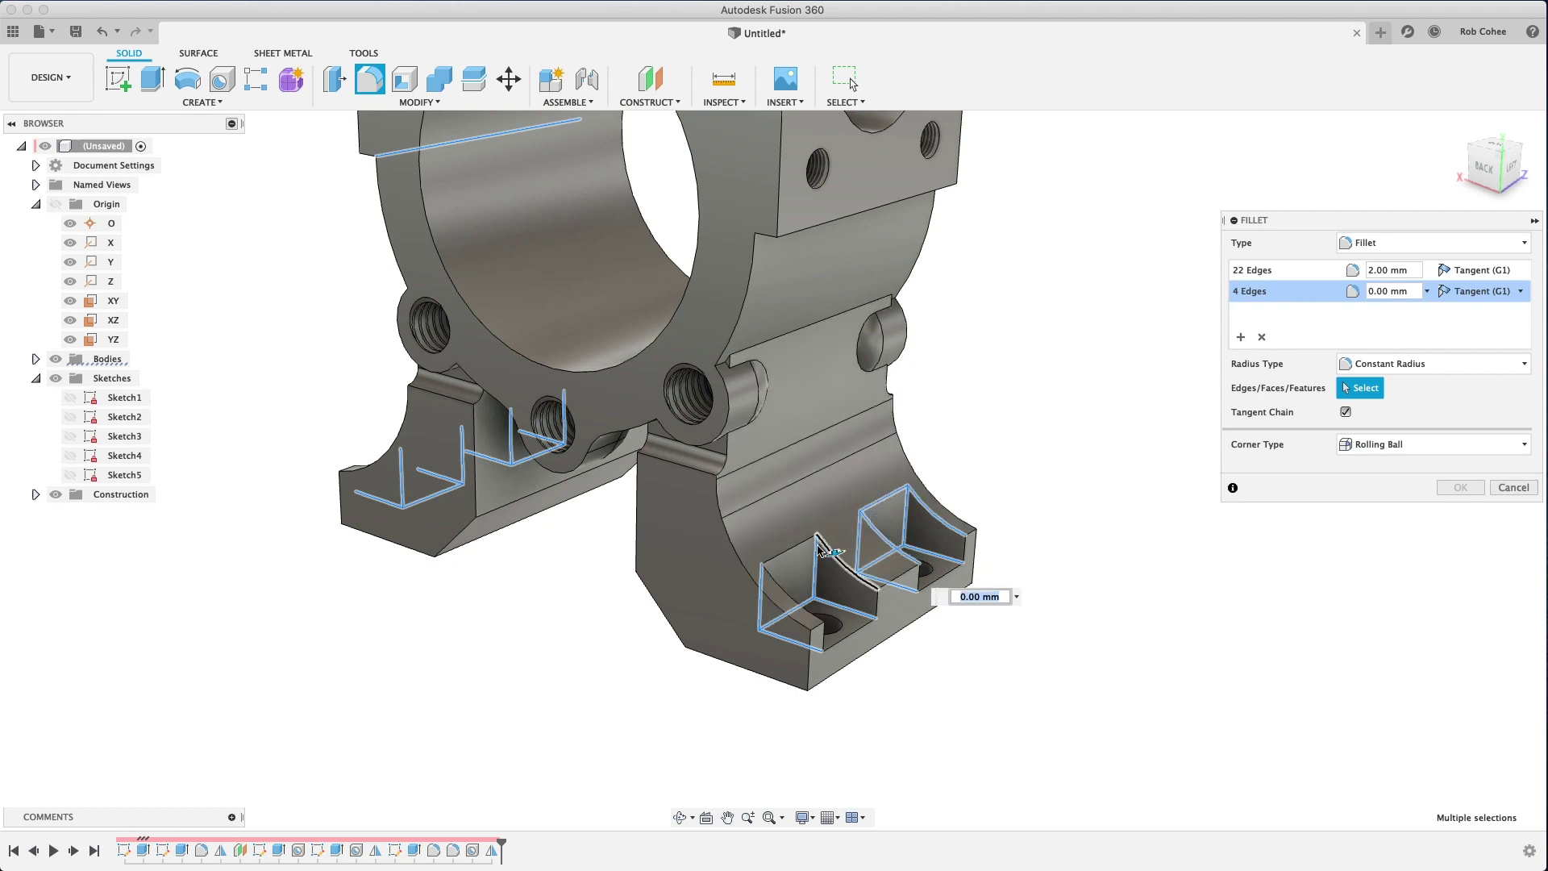
pyautogui.keyDown('shift'); pyautogui.moveTo(927, 596); pyautogui.dragTo(778, 532, button='middle'); pyautogui.keyUp('shift')
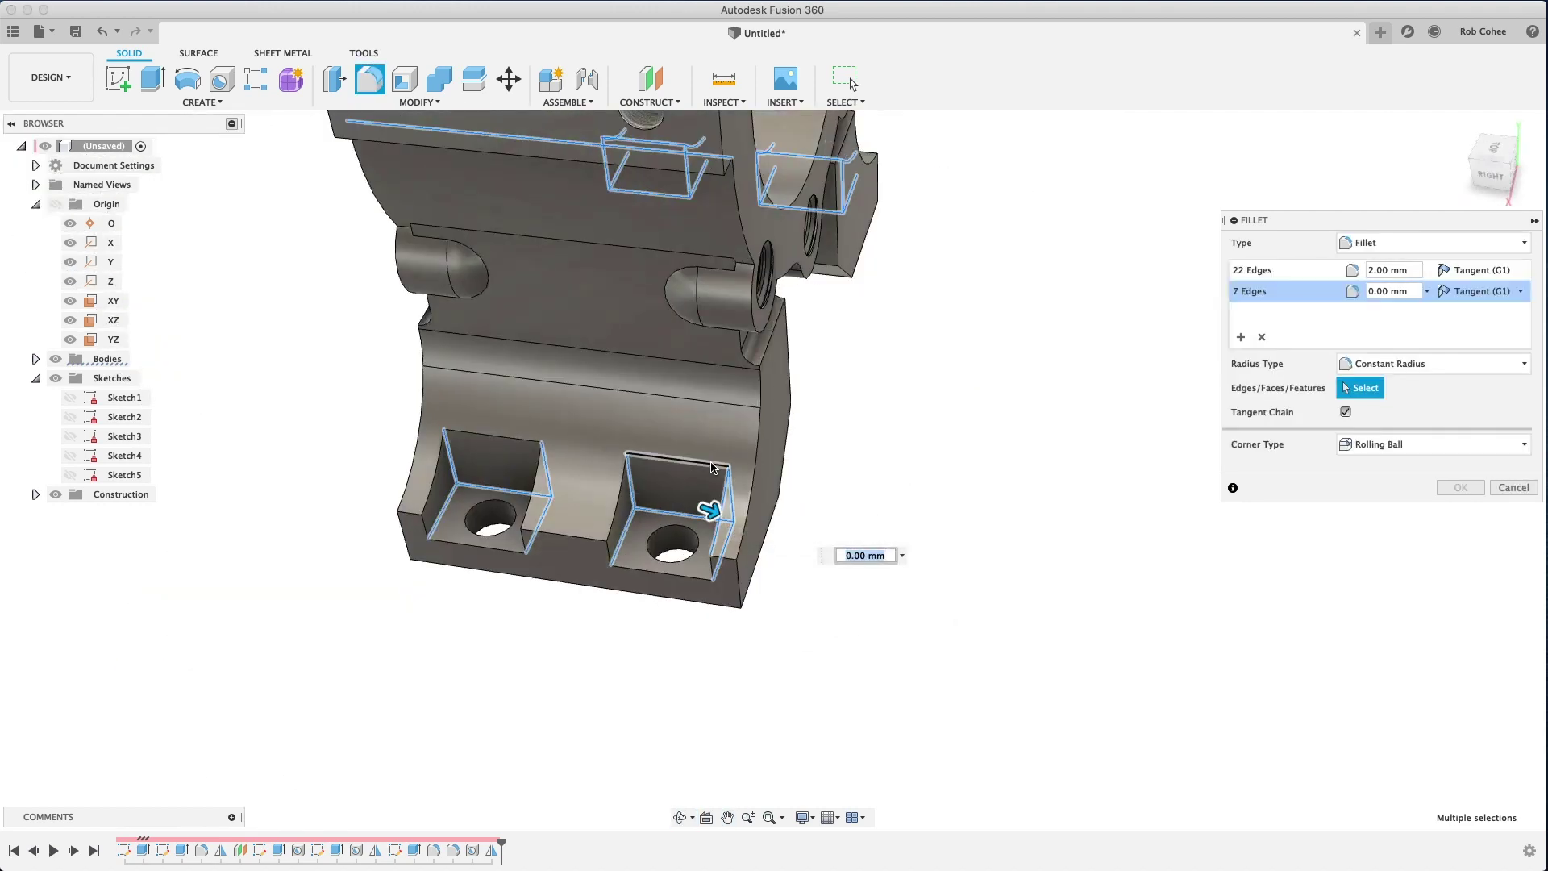
pyautogui.click(686, 461)
pyautogui.click(513, 466)
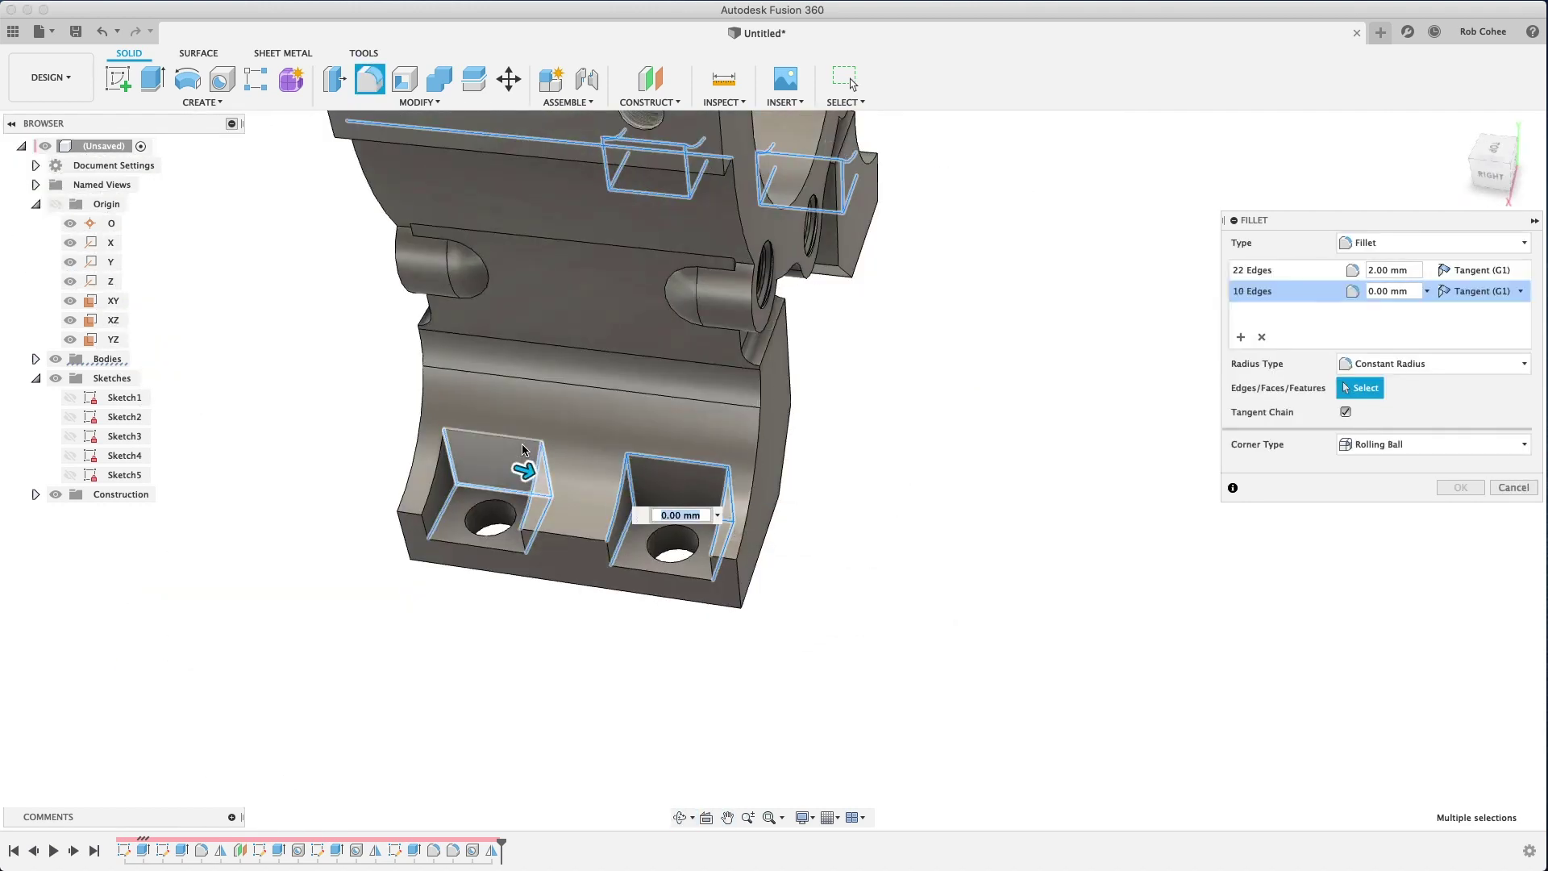
pyautogui.click(440, 460)
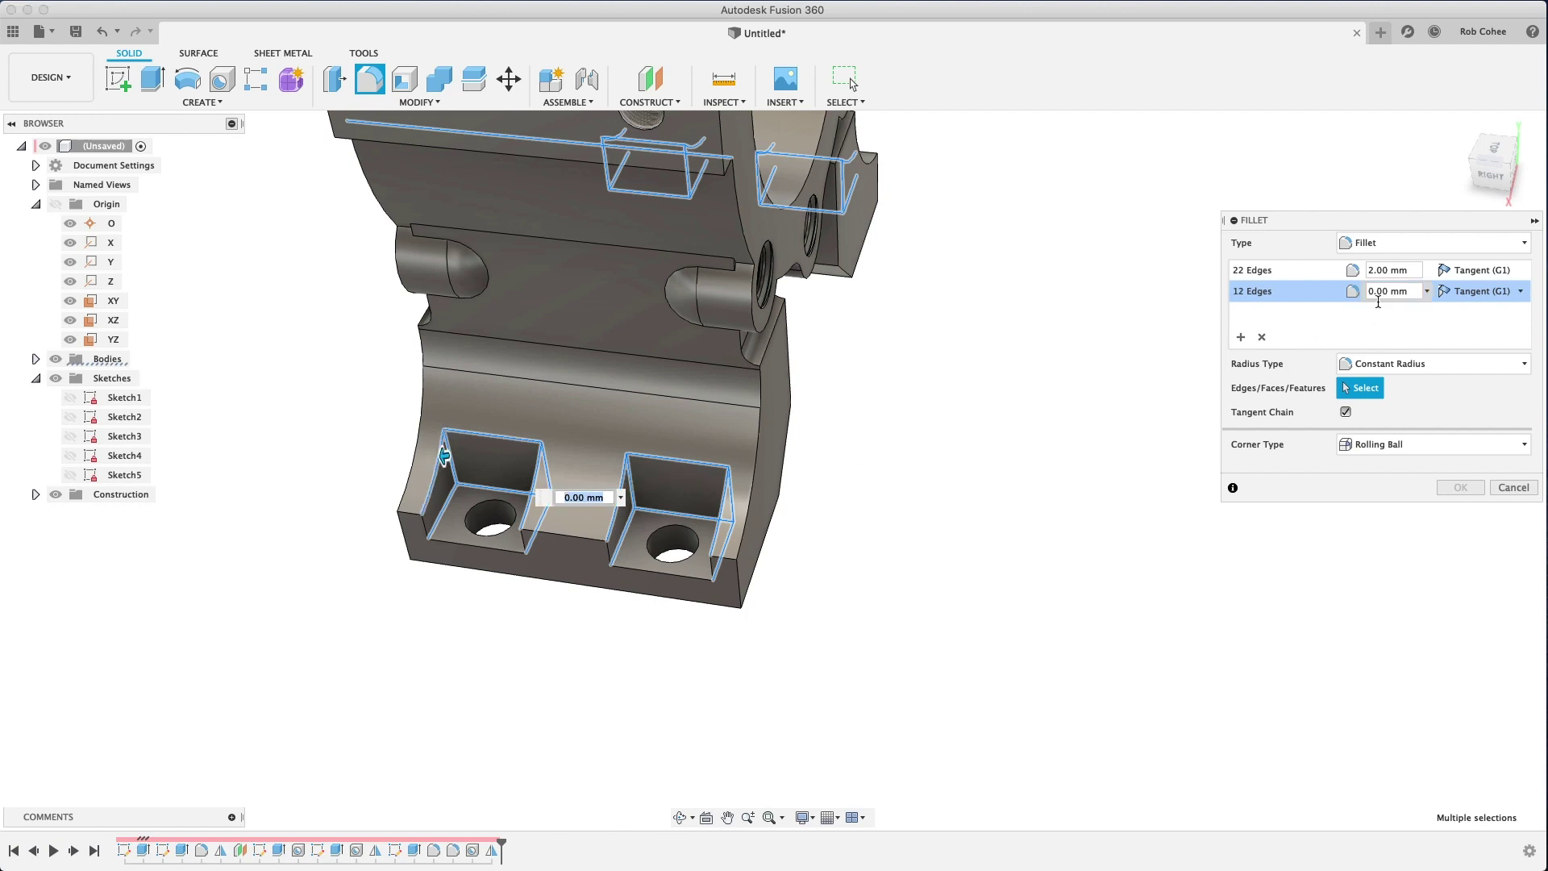
pyautogui.write('1')
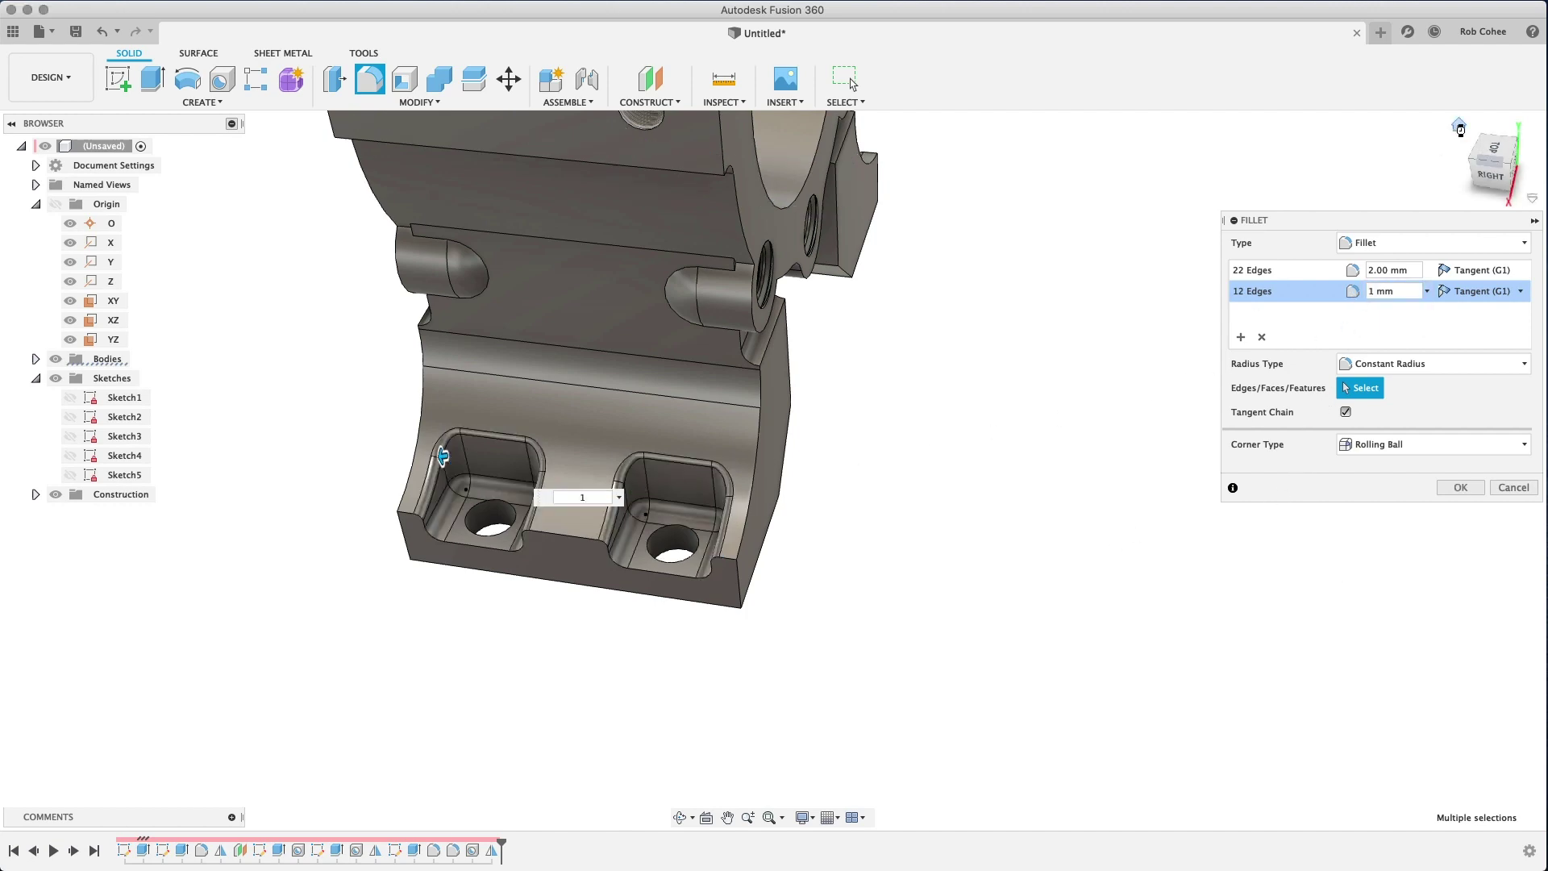
pyautogui.click(1456, 131)
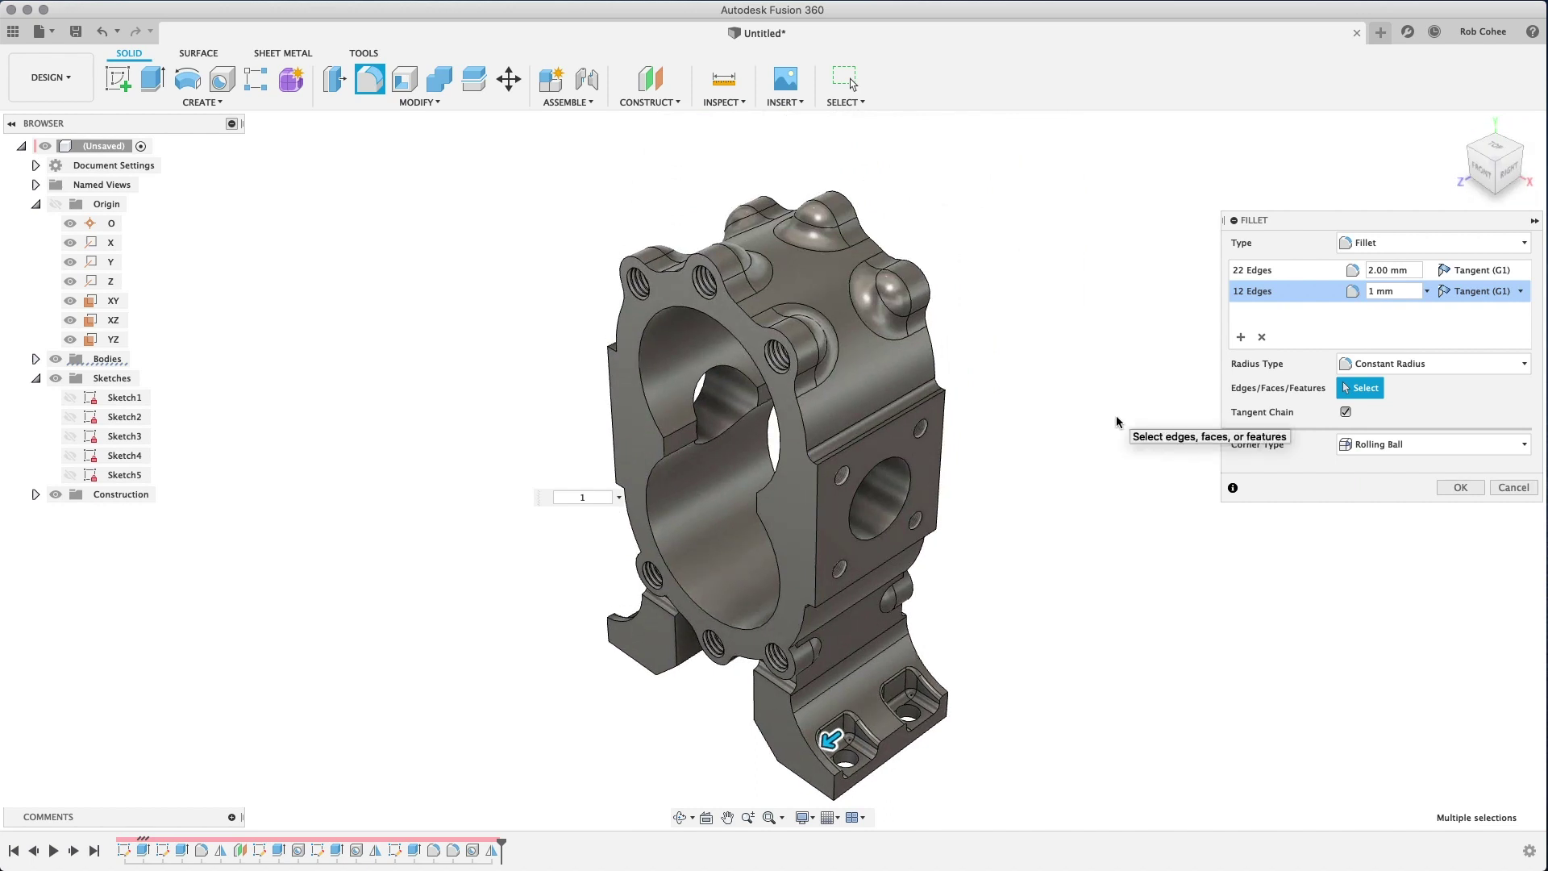
pyautogui.press('Return')
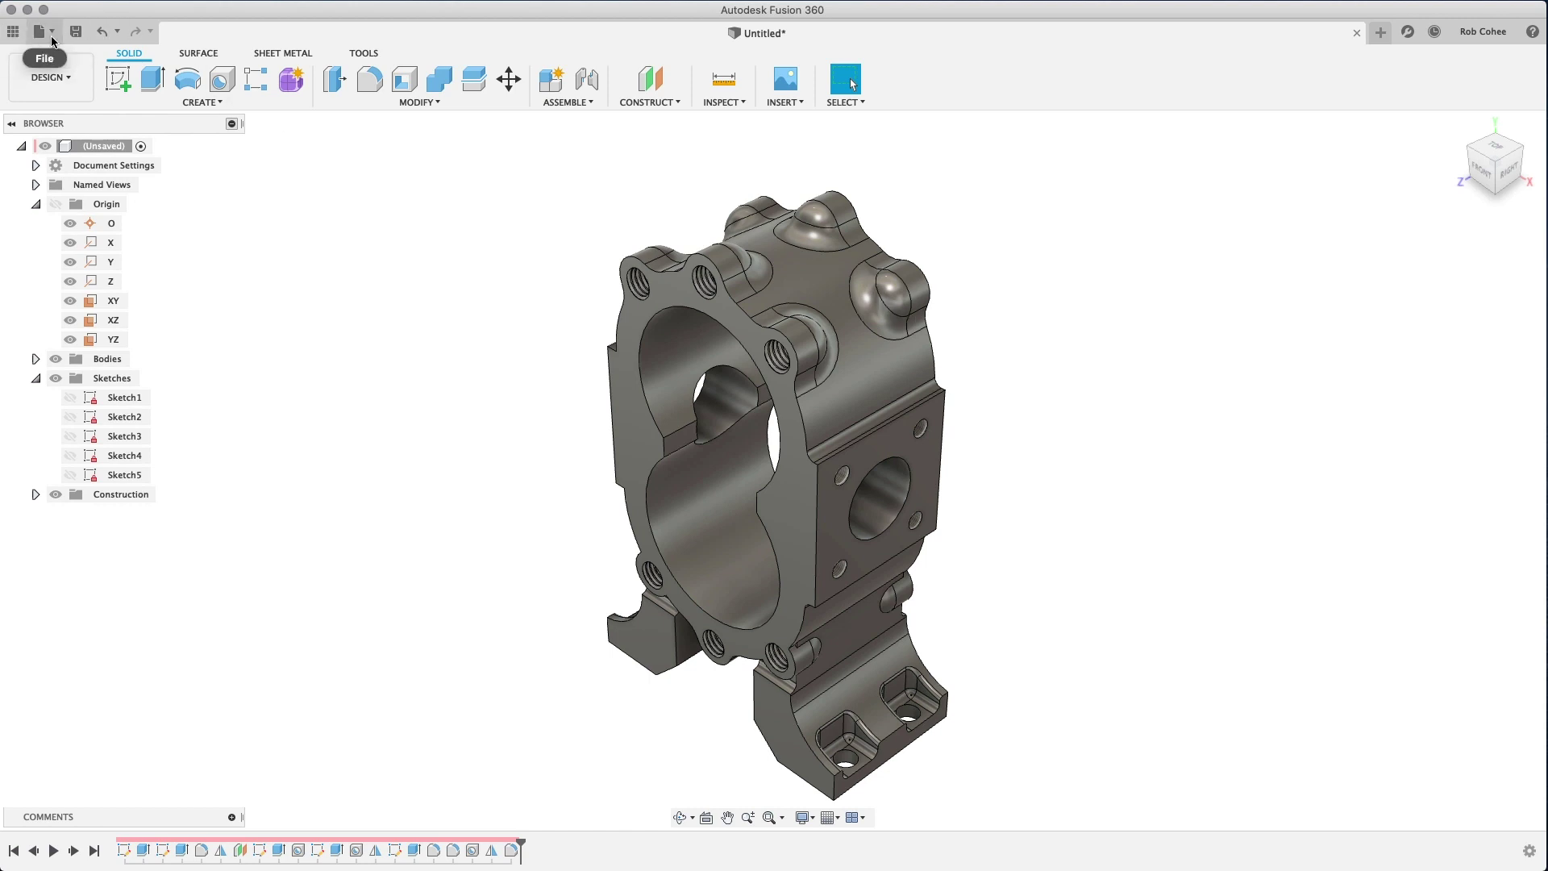
# Save the untitled design as 'Main Body'
pyautogui.click(75, 31)
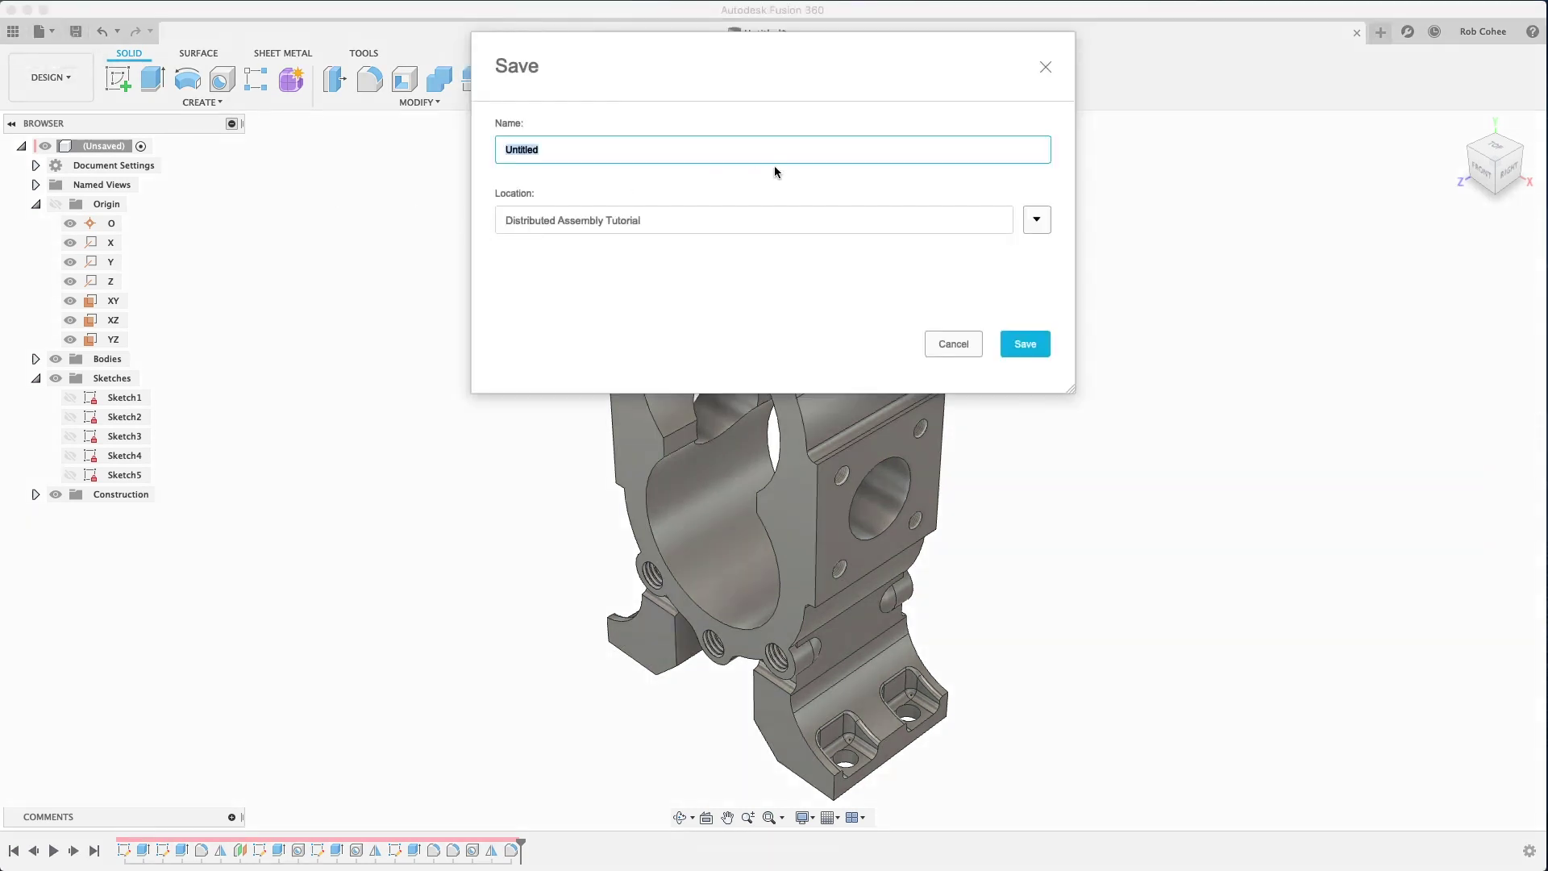
pyautogui.write('Main Body')
pyautogui.click(1028, 345)
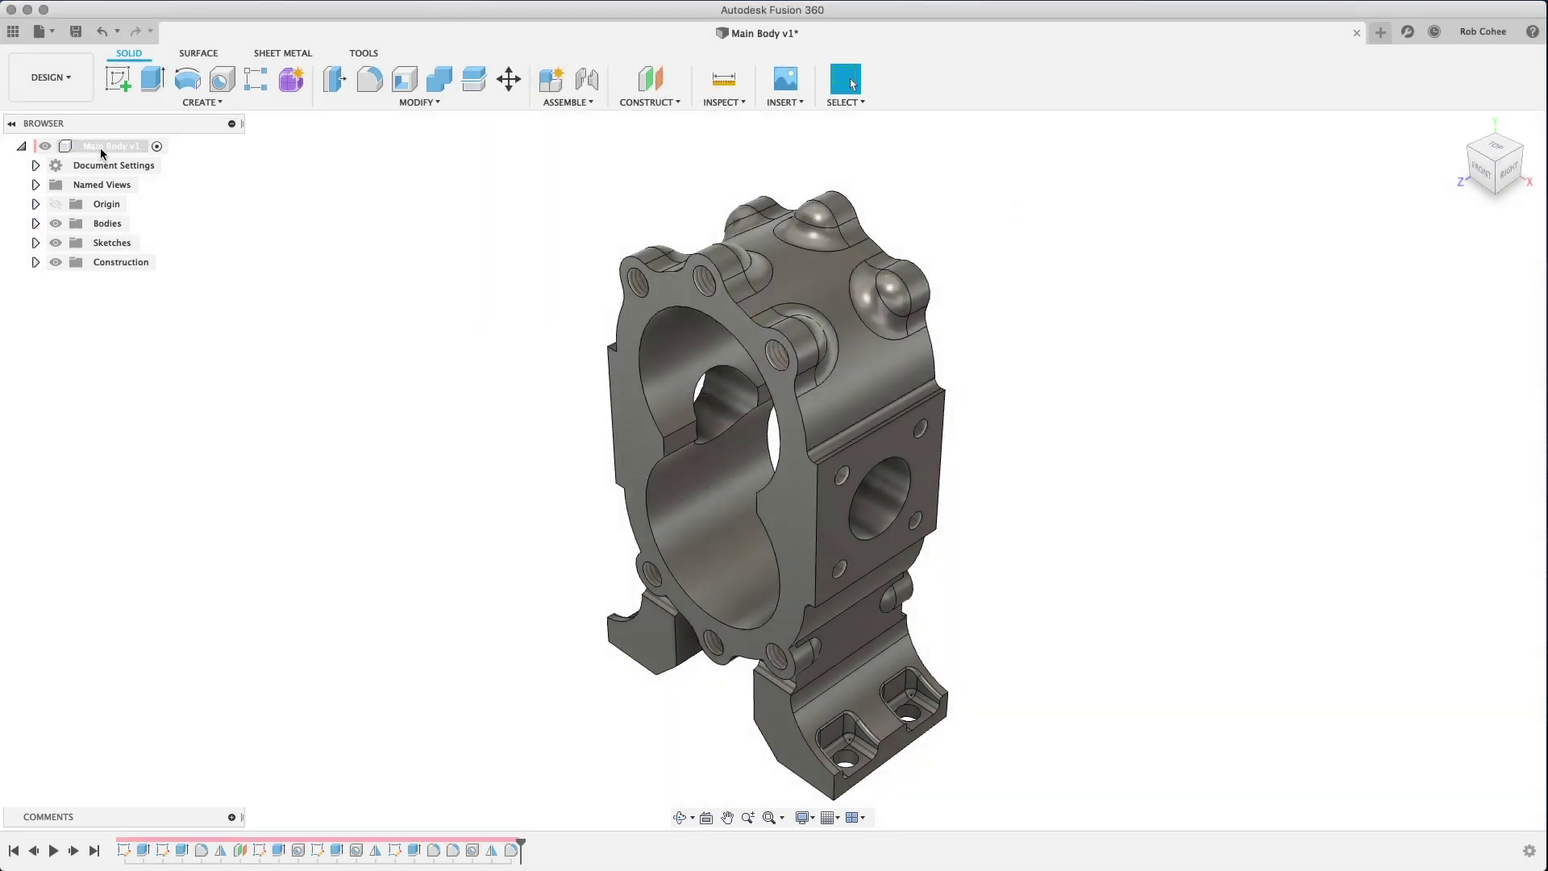
# Assign Steel from the Metal library as the body's physical material
pyautogui.rightClick(100, 148)
pyautogui.click(912, 173)
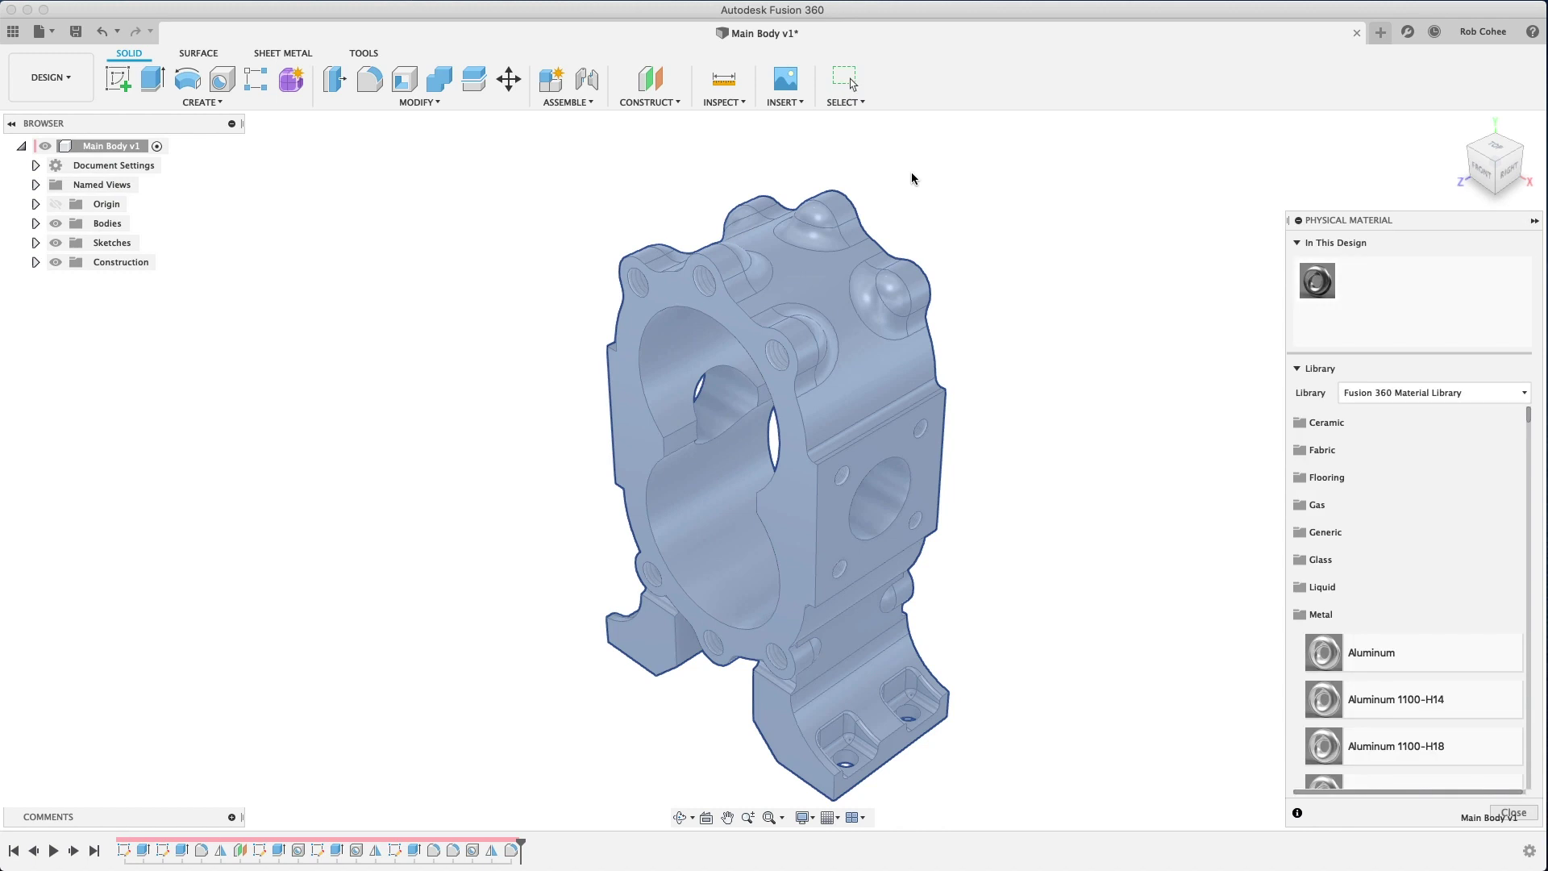
pyautogui.scroll(-4, 1298, 547)
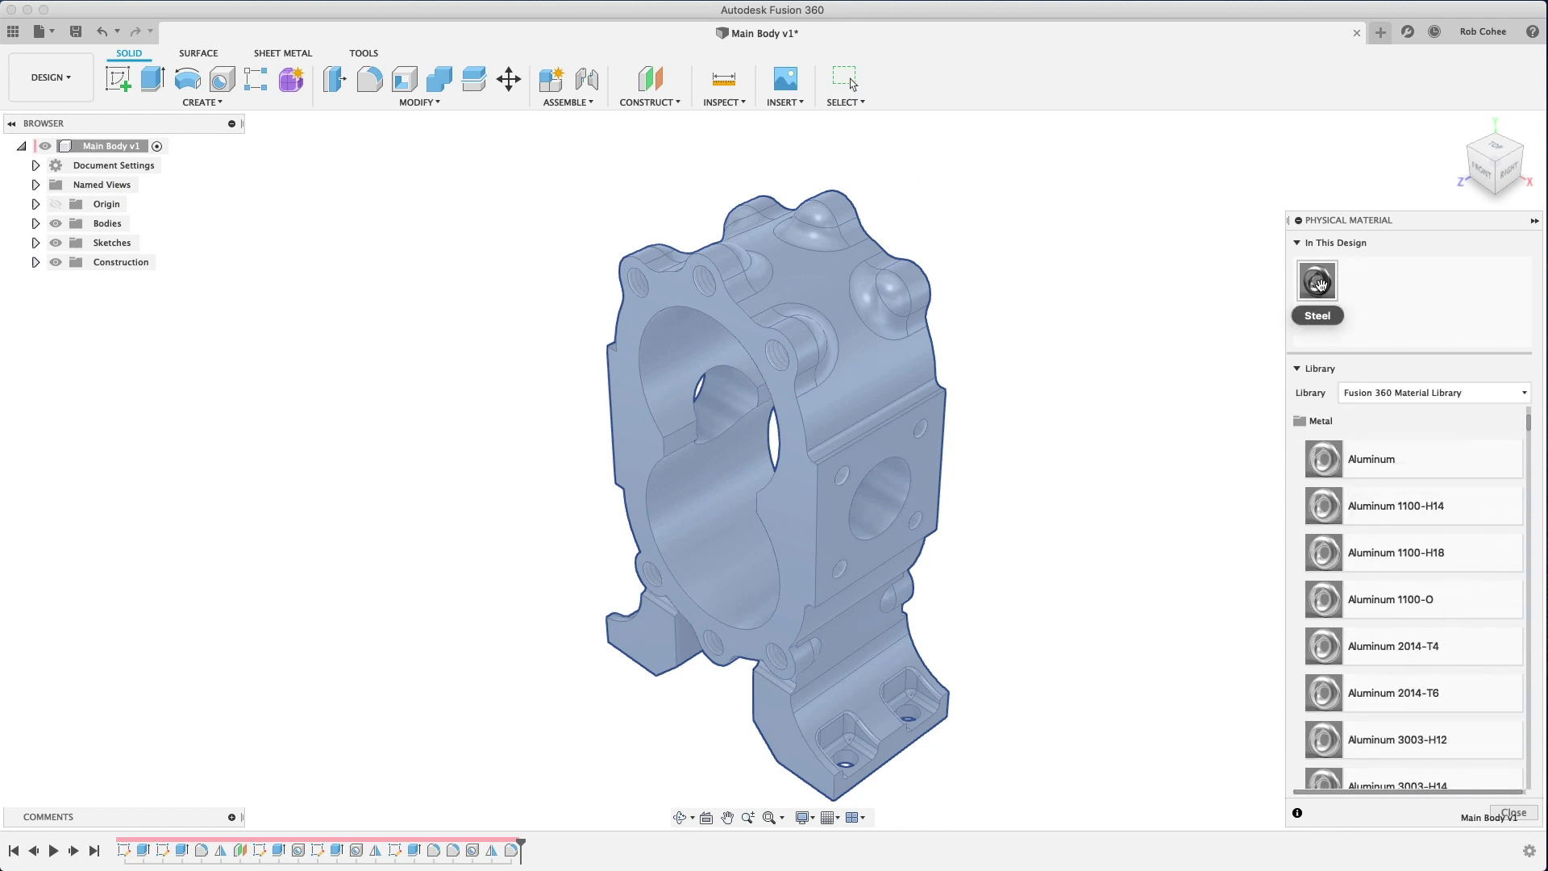
pyautogui.moveTo(1323, 540); pyautogui.dragTo(977, 370)
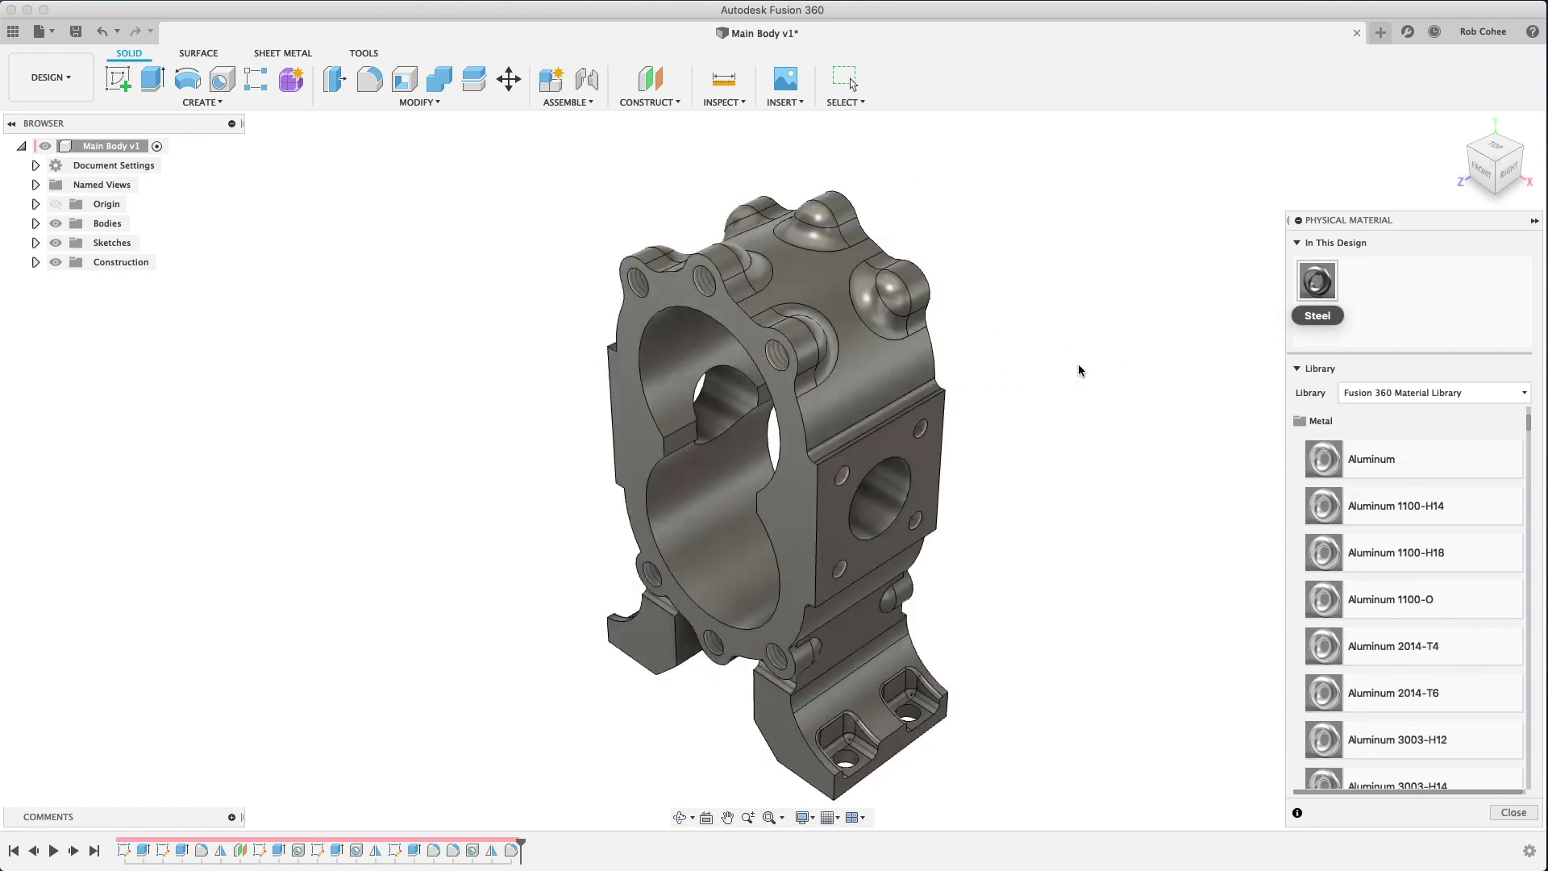
pyautogui.click(1513, 812)
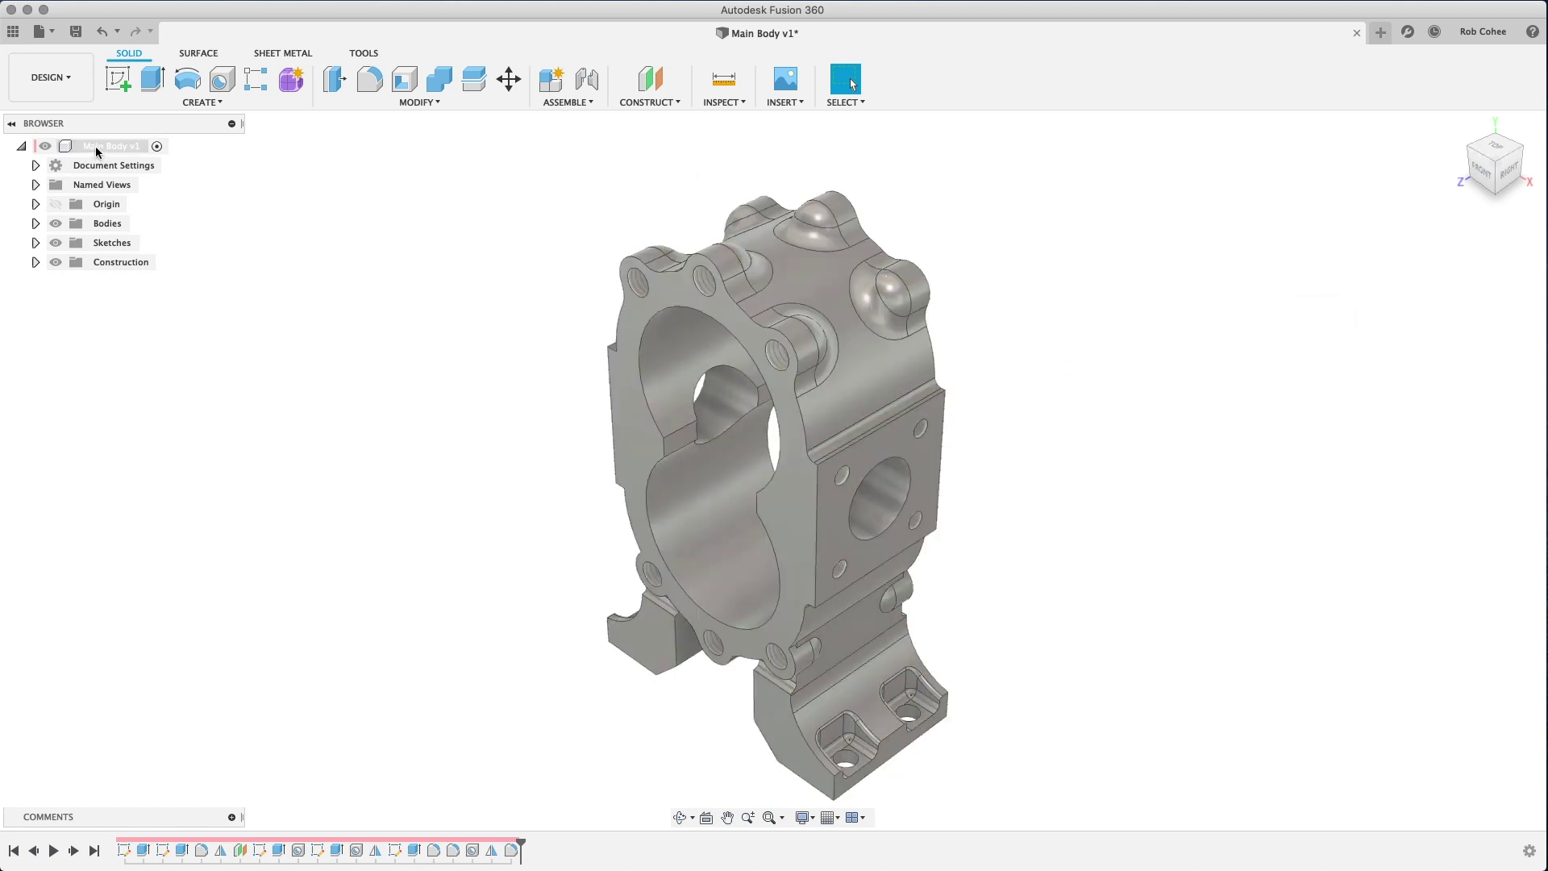
# Apply the Powder Coat – Rough (Red) appearance to the whole Main Body
pyautogui.rightClick(98, 146)
pyautogui.click(161, 260)
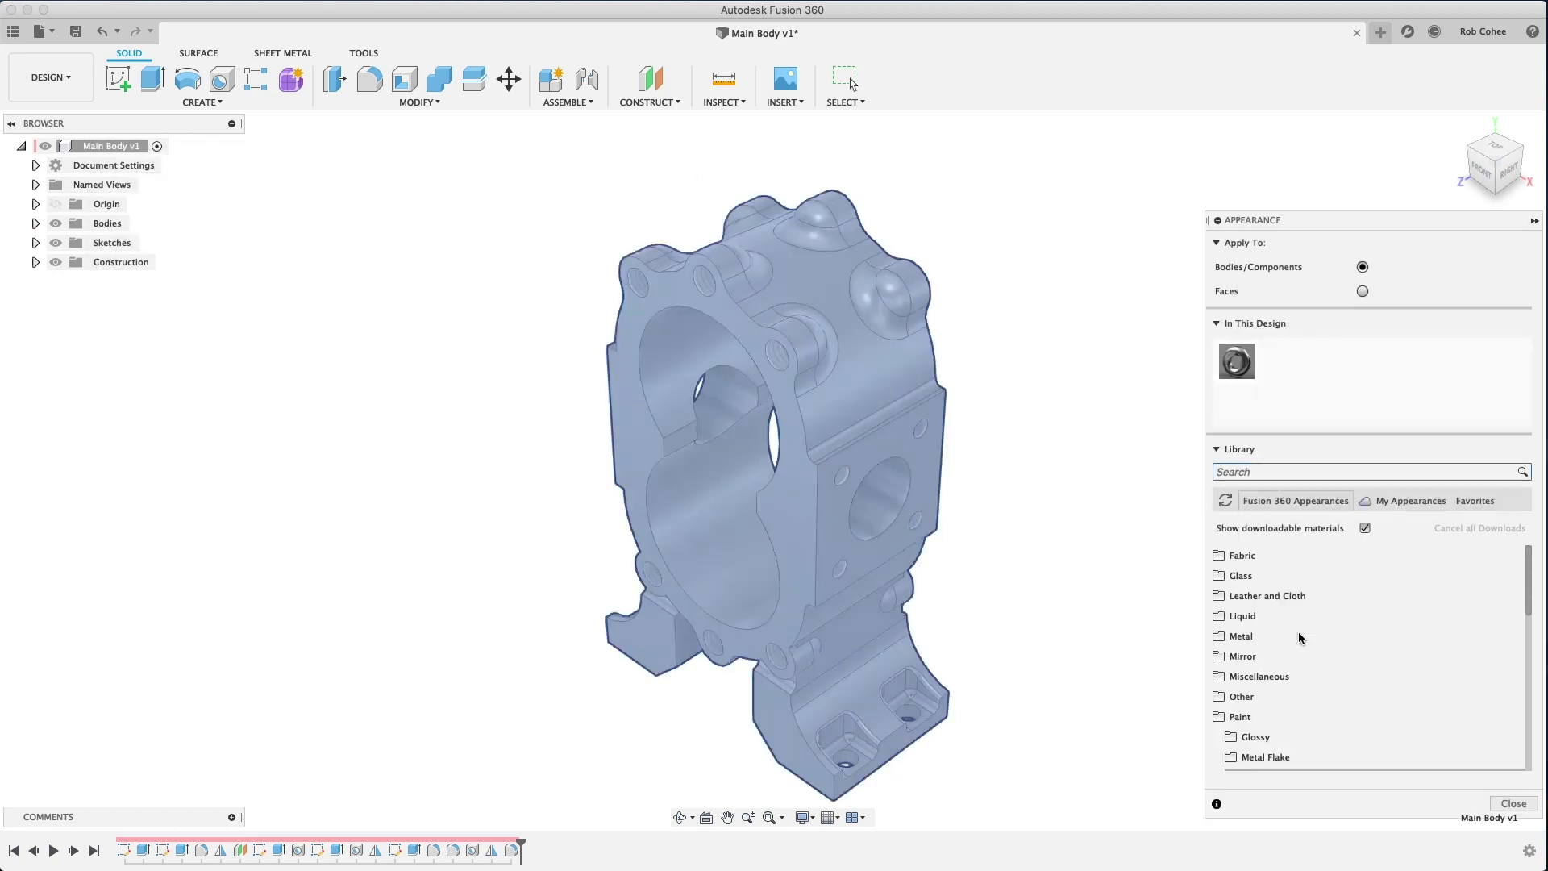
pyautogui.scroll(-5, 1298, 636)
pyautogui.moveTo(1307, 615); pyautogui.dragTo(877, 375)
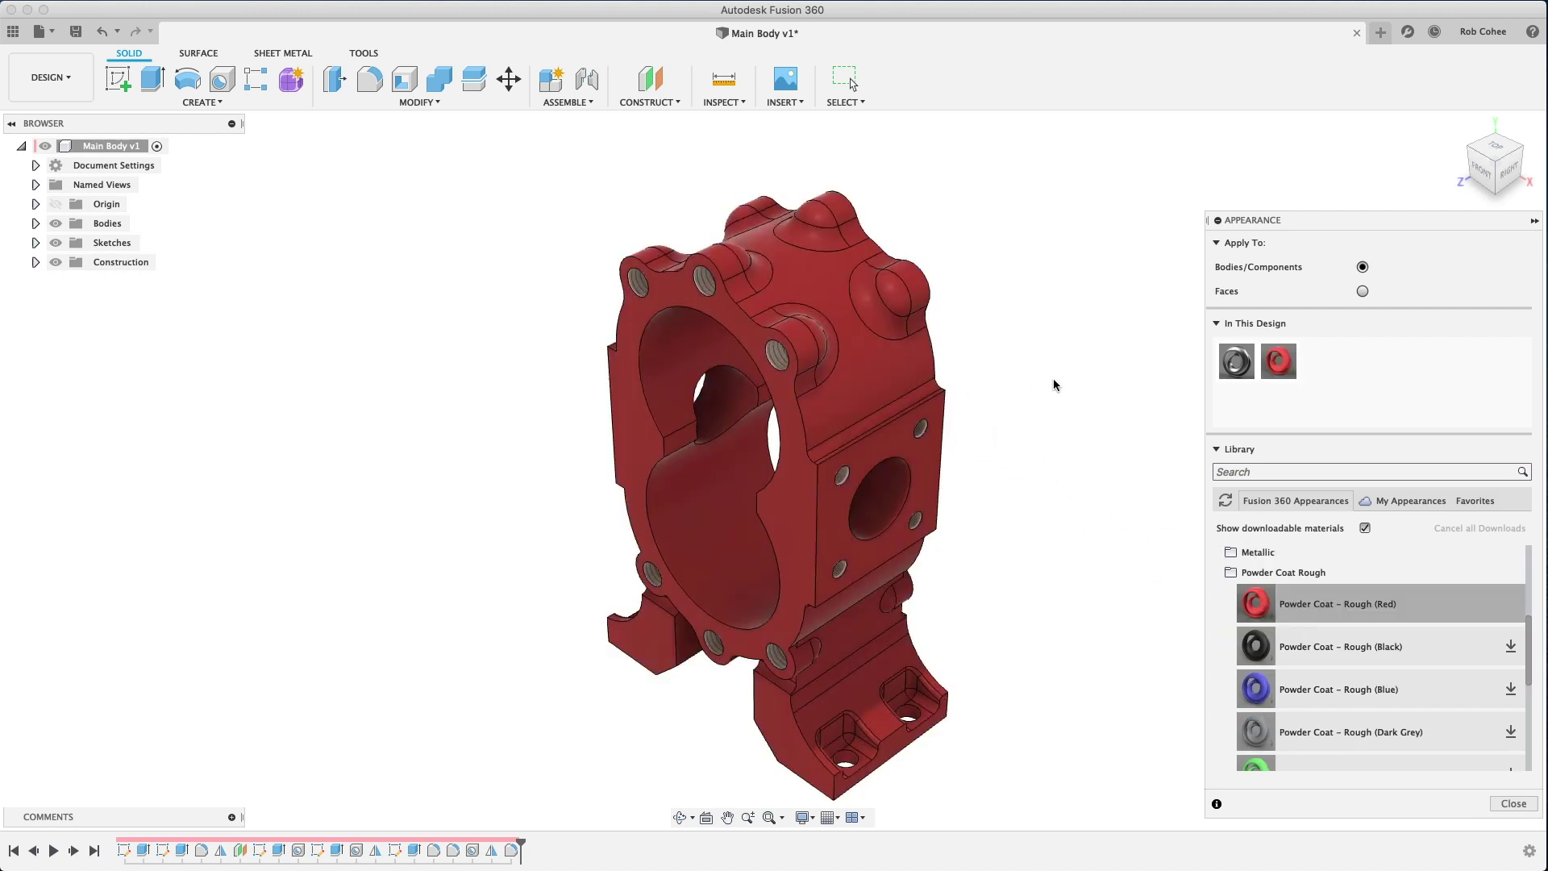
# Apply Steel – Brushed Linear Long to the square flange face and the large front face
pyautogui.click(1362, 291)
pyautogui.scroll(-5, 1273, 692)
pyautogui.click(1510, 682)
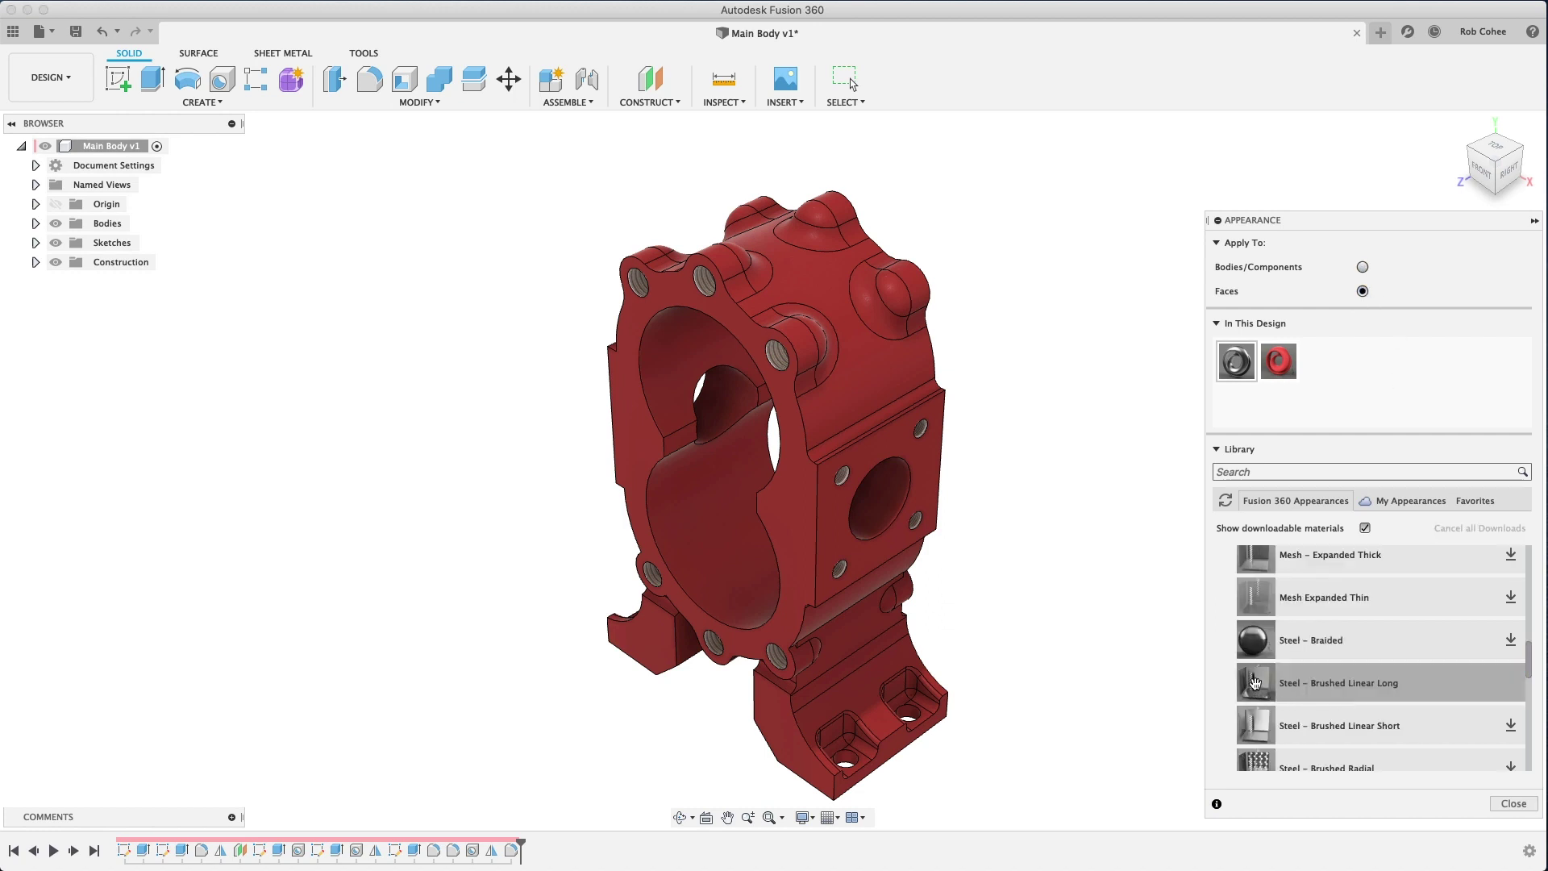
pyautogui.moveTo(1255, 683); pyautogui.dragTo(935, 488)
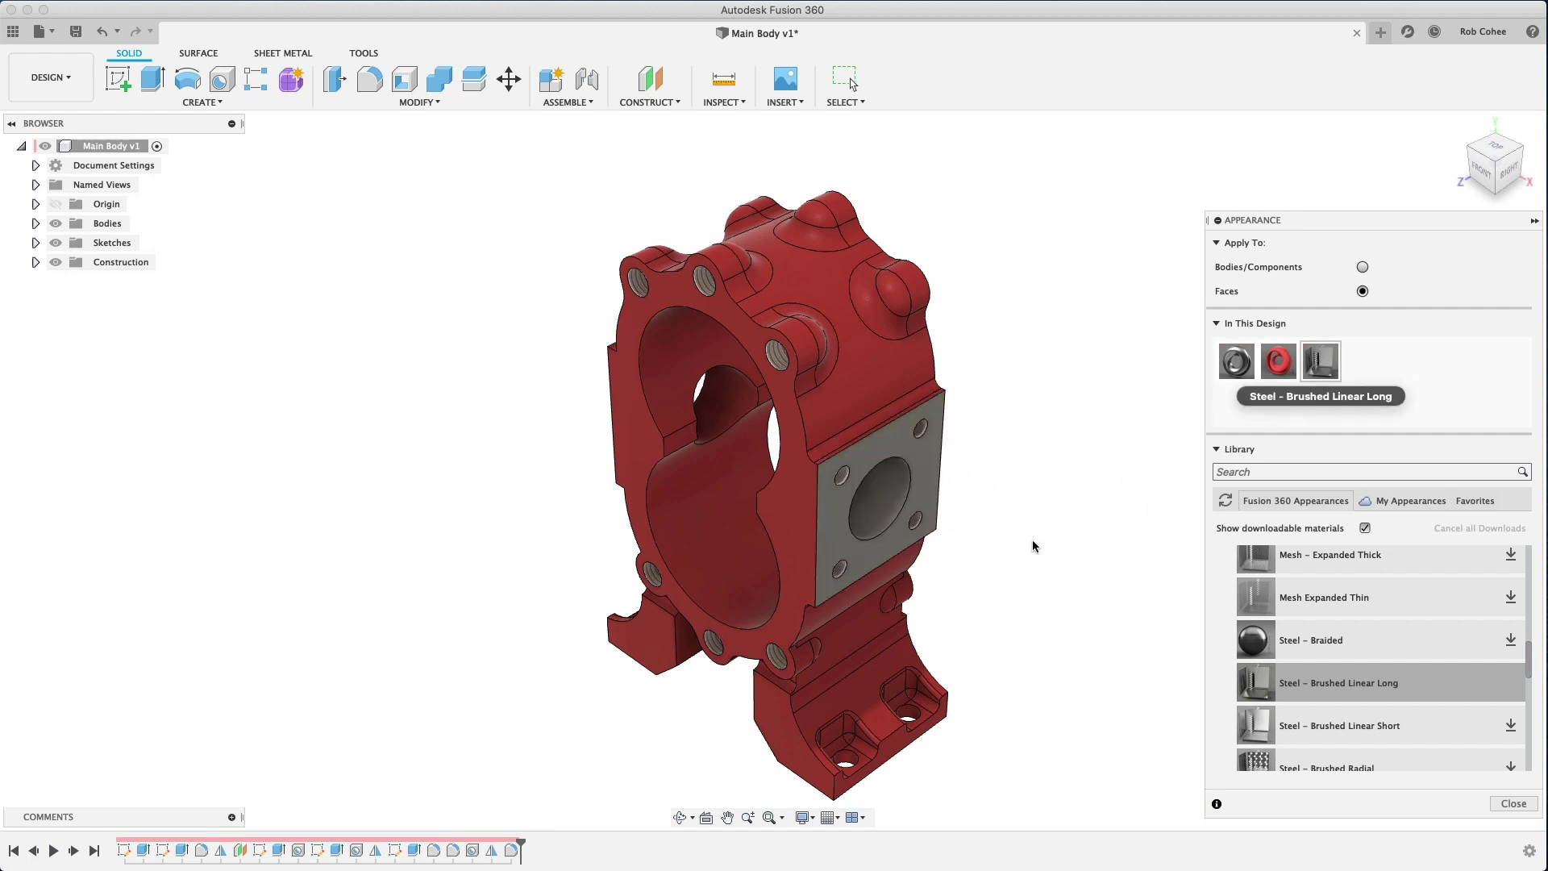
pyautogui.moveTo(1319, 360); pyautogui.dragTo(708, 416)
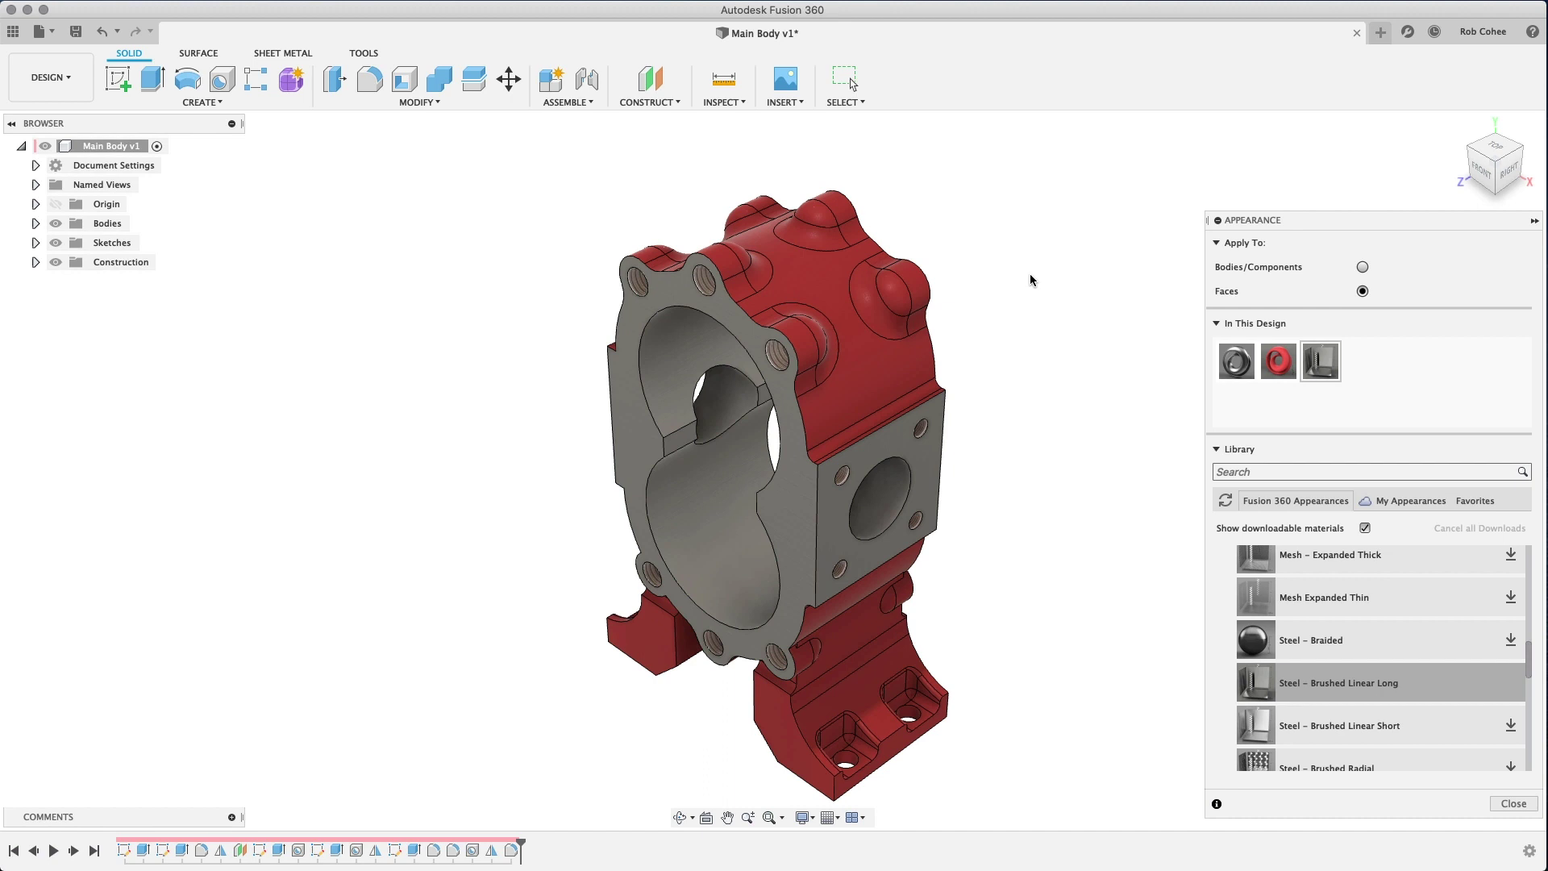
pyautogui.click(1513, 804)
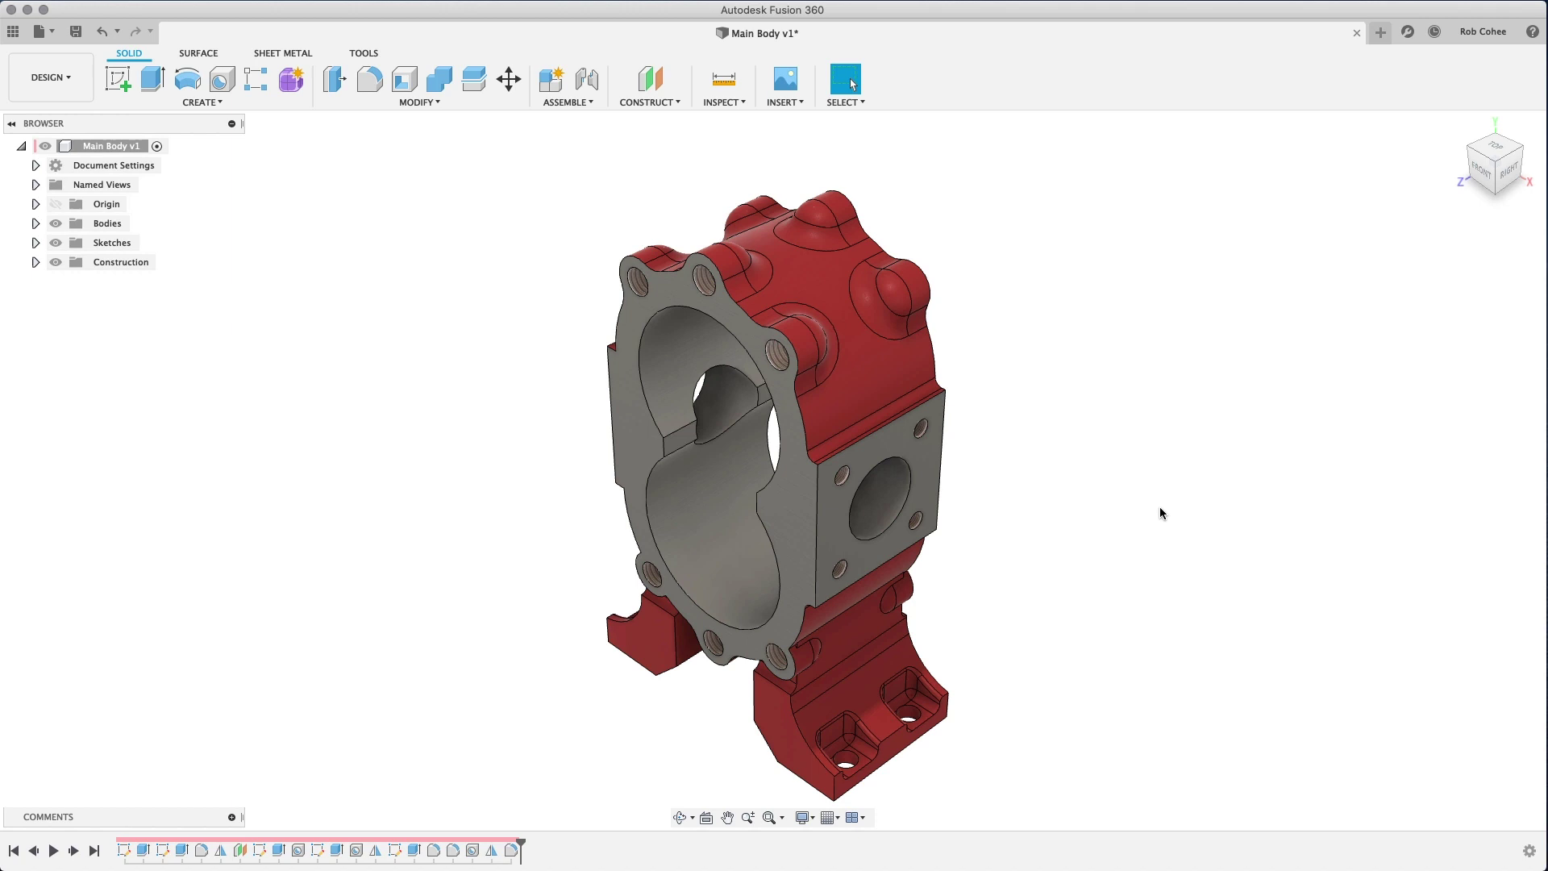
# Select all brushed-steel faces and replace their finish with Chrome – Black
pyautogui.press('a')
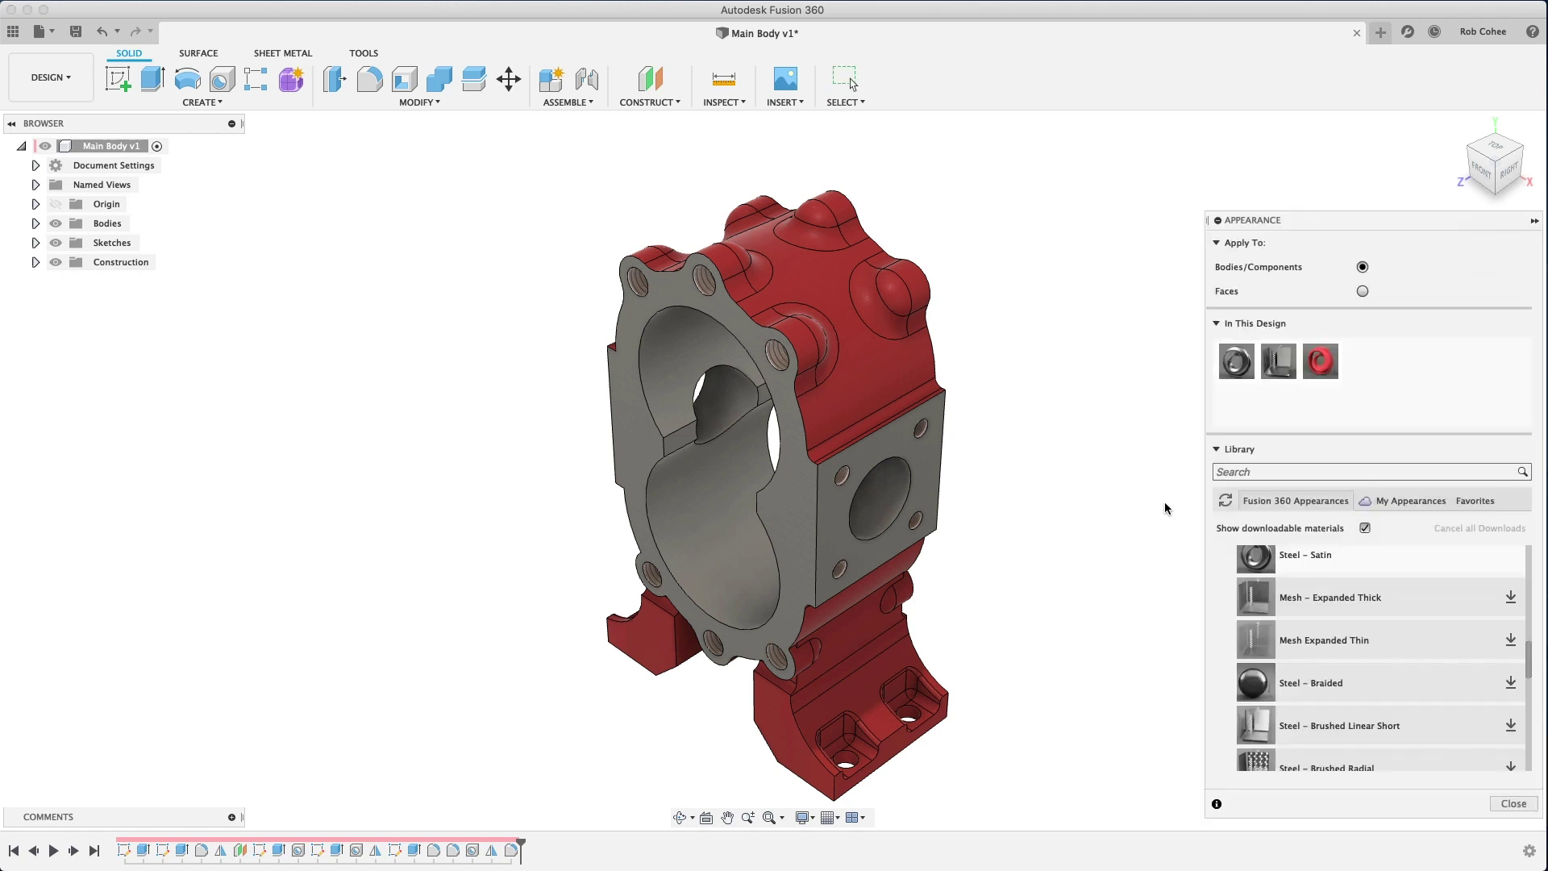
pyautogui.click(1363, 291)
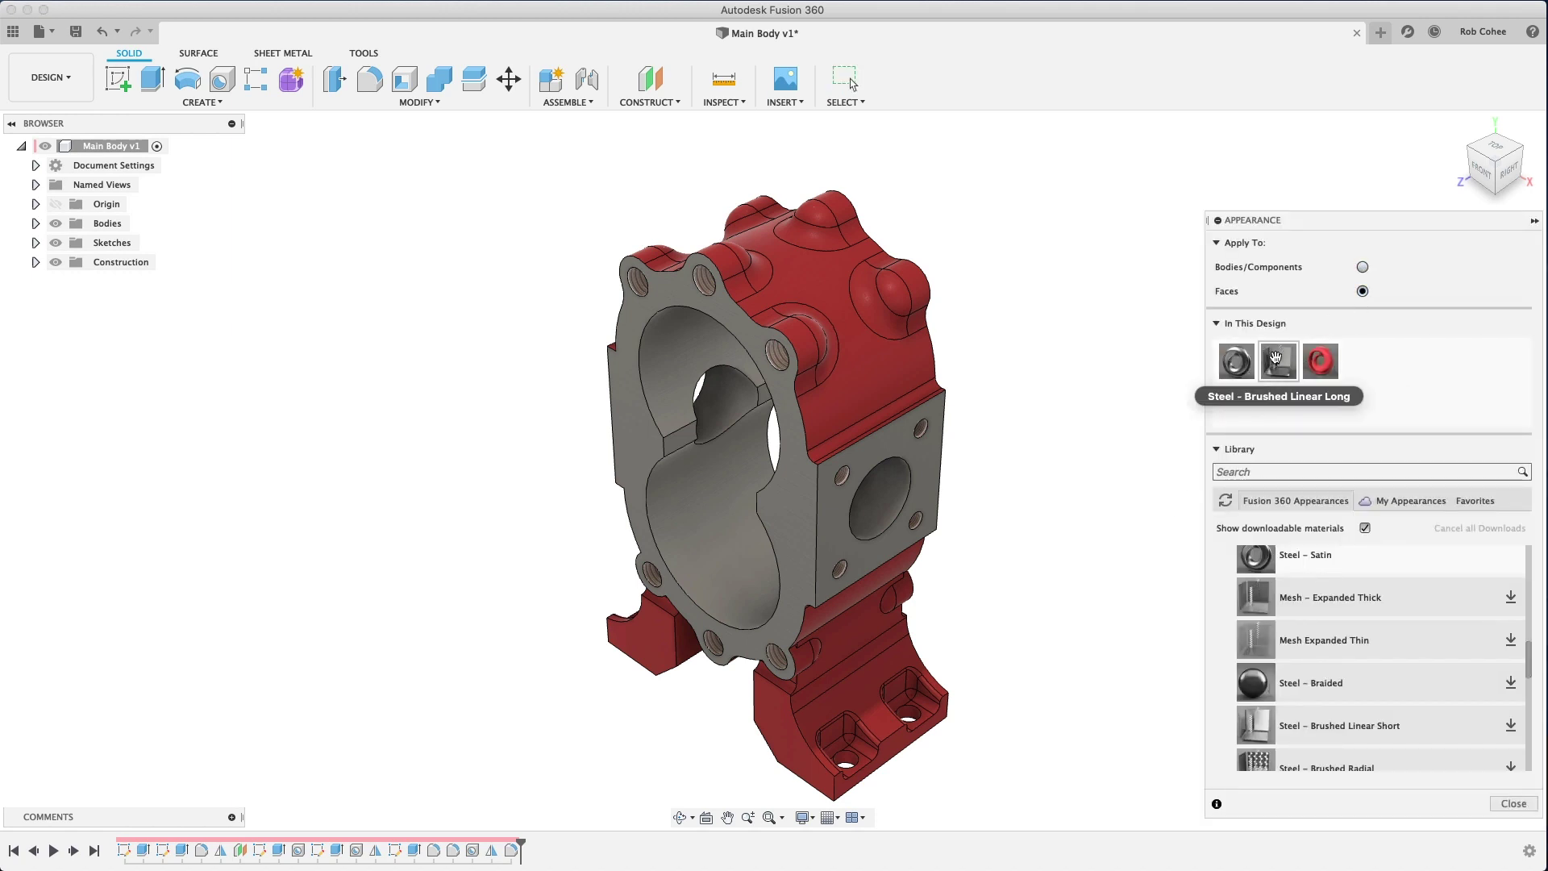
pyautogui.rightClick(1278, 361)
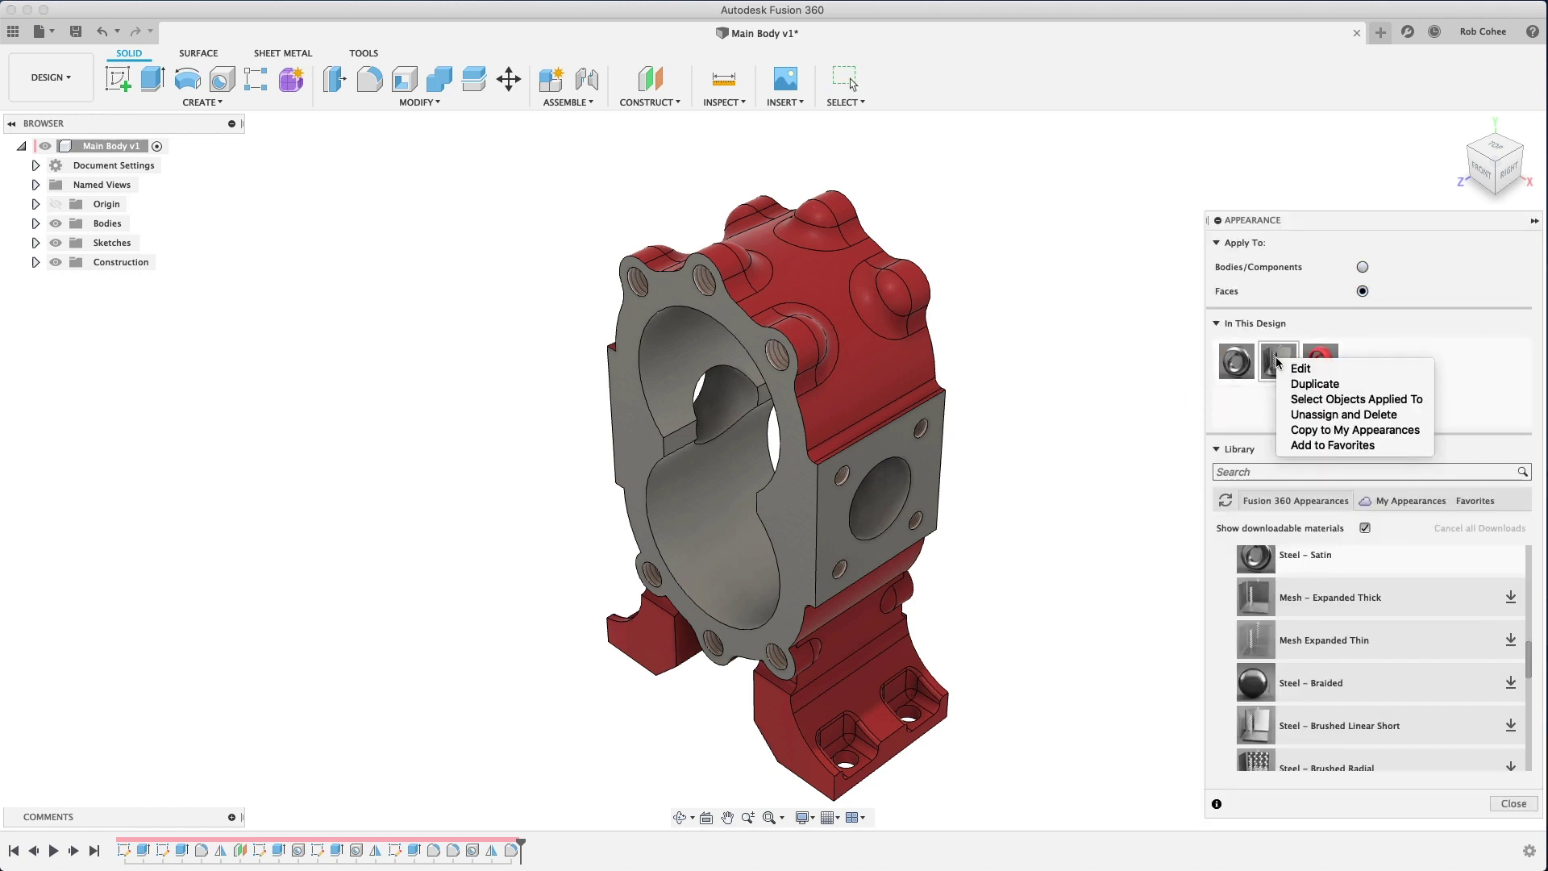
pyautogui.click(1320, 399)
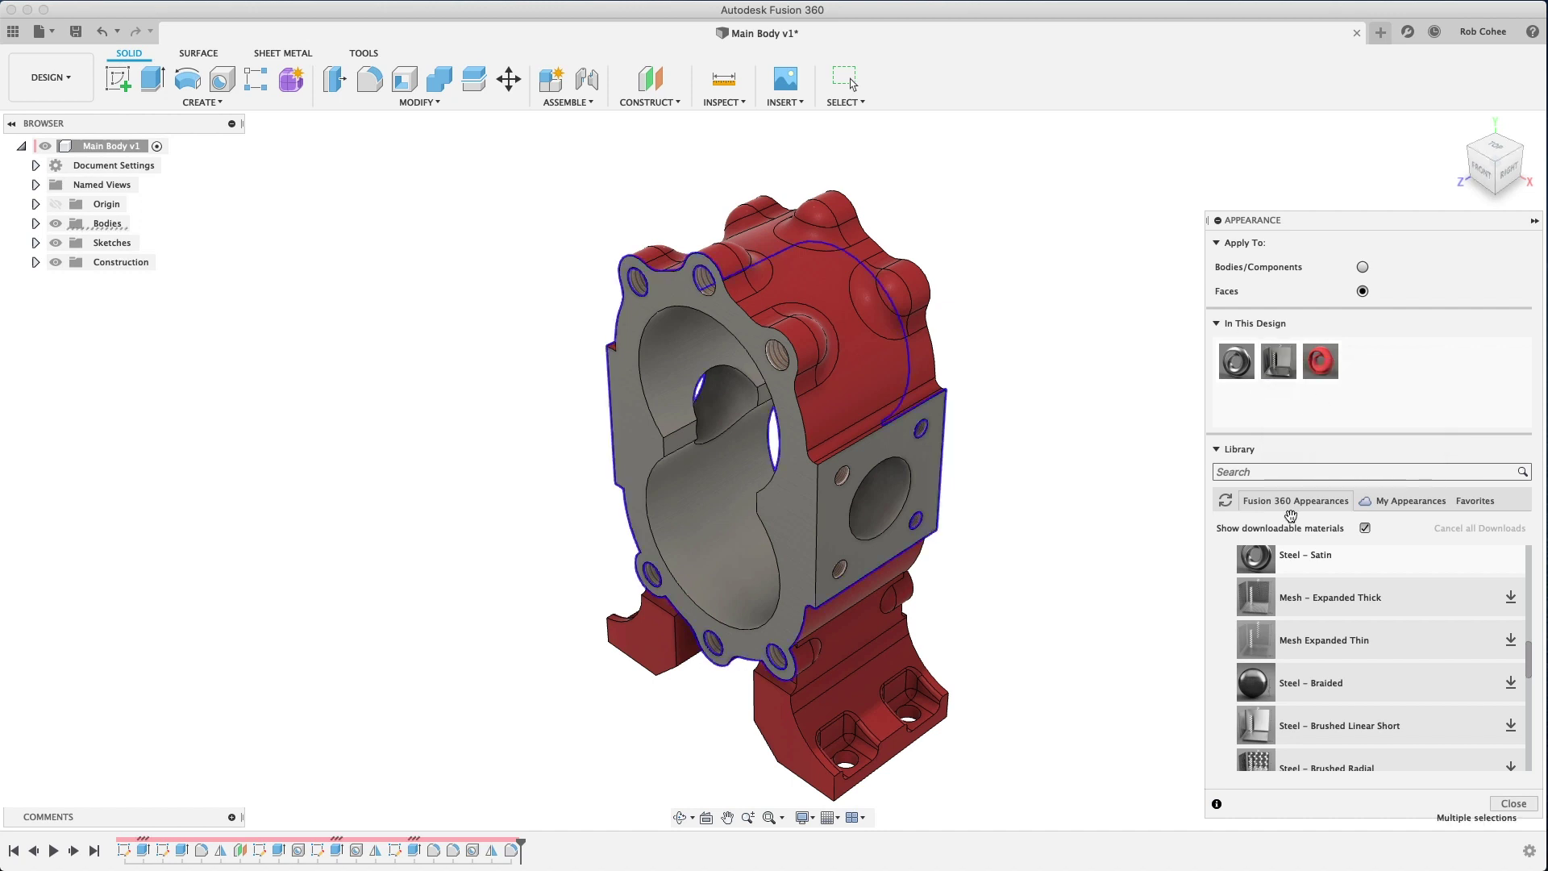
pyautogui.scroll(3, 1314, 649)
pyautogui.scroll(5, 1376, 682)
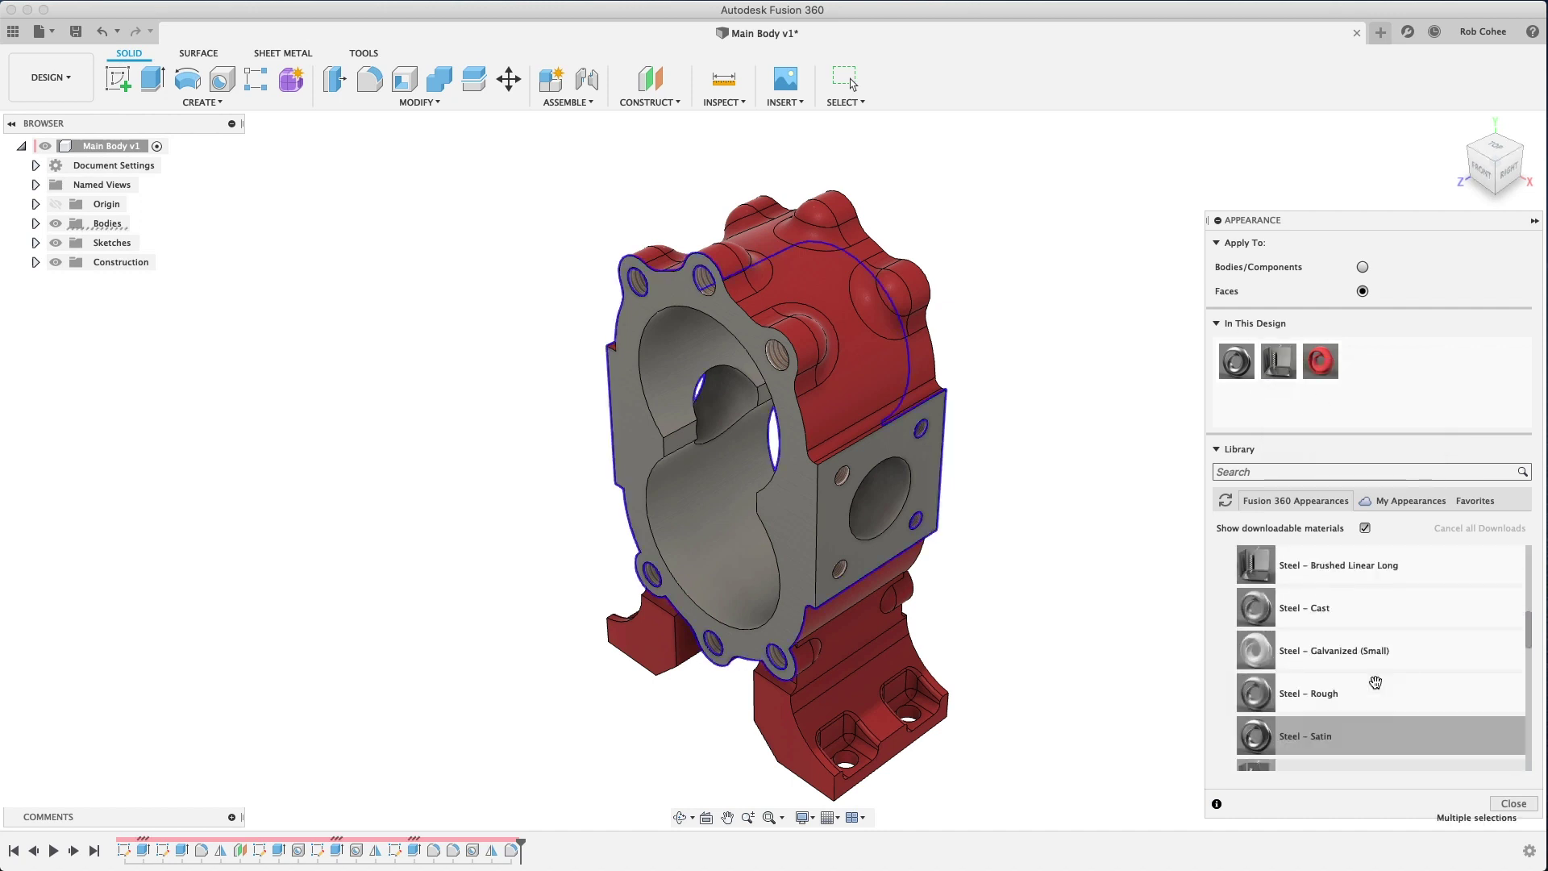
pyautogui.scroll(5, 1375, 682)
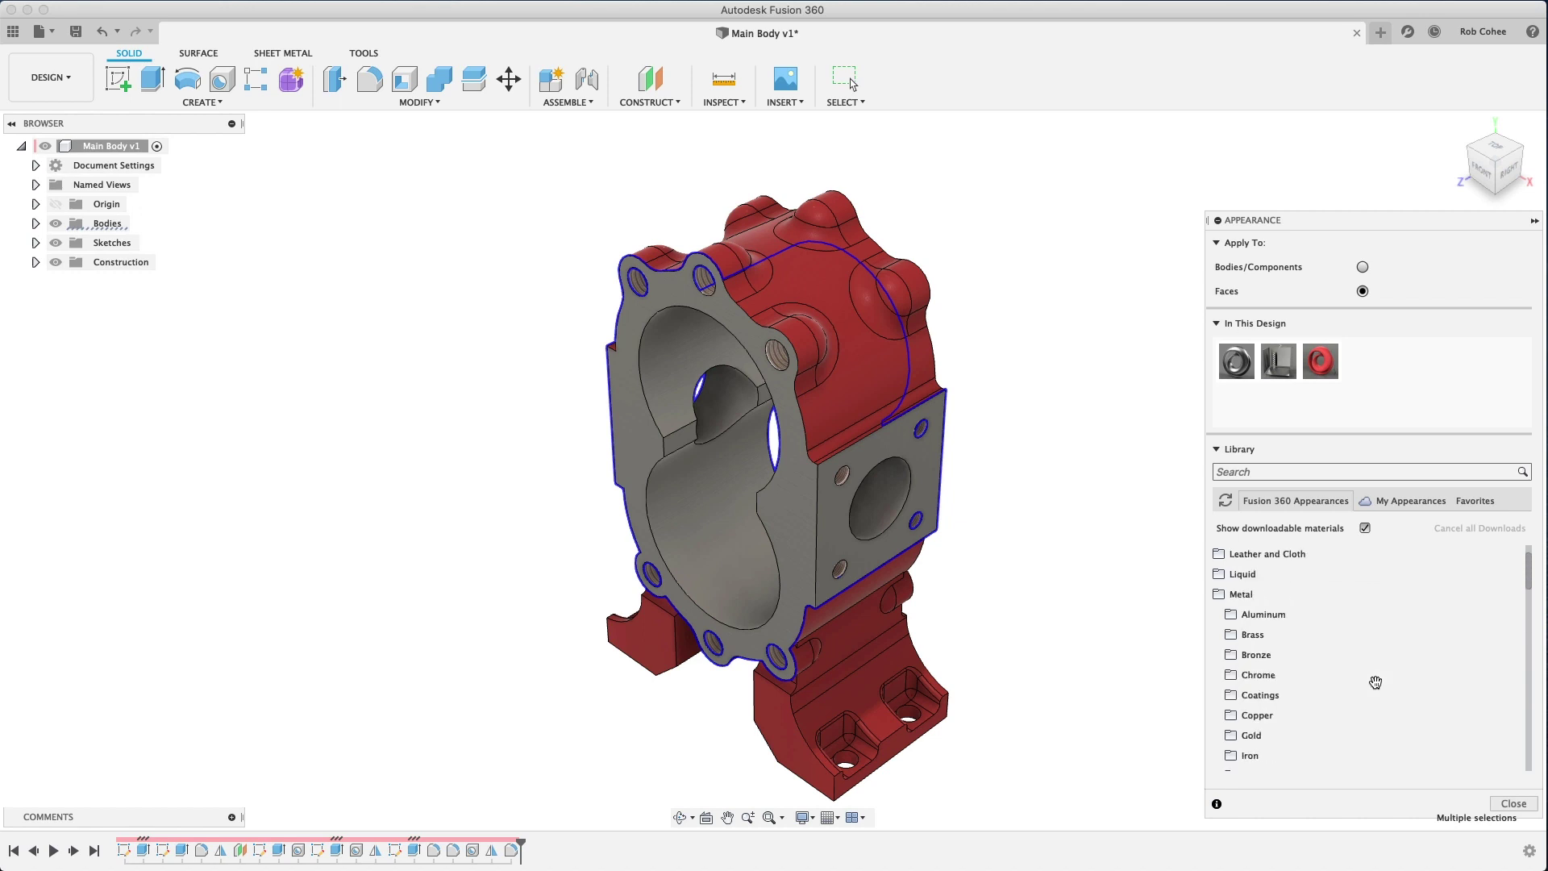
pyautogui.click(1248, 677)
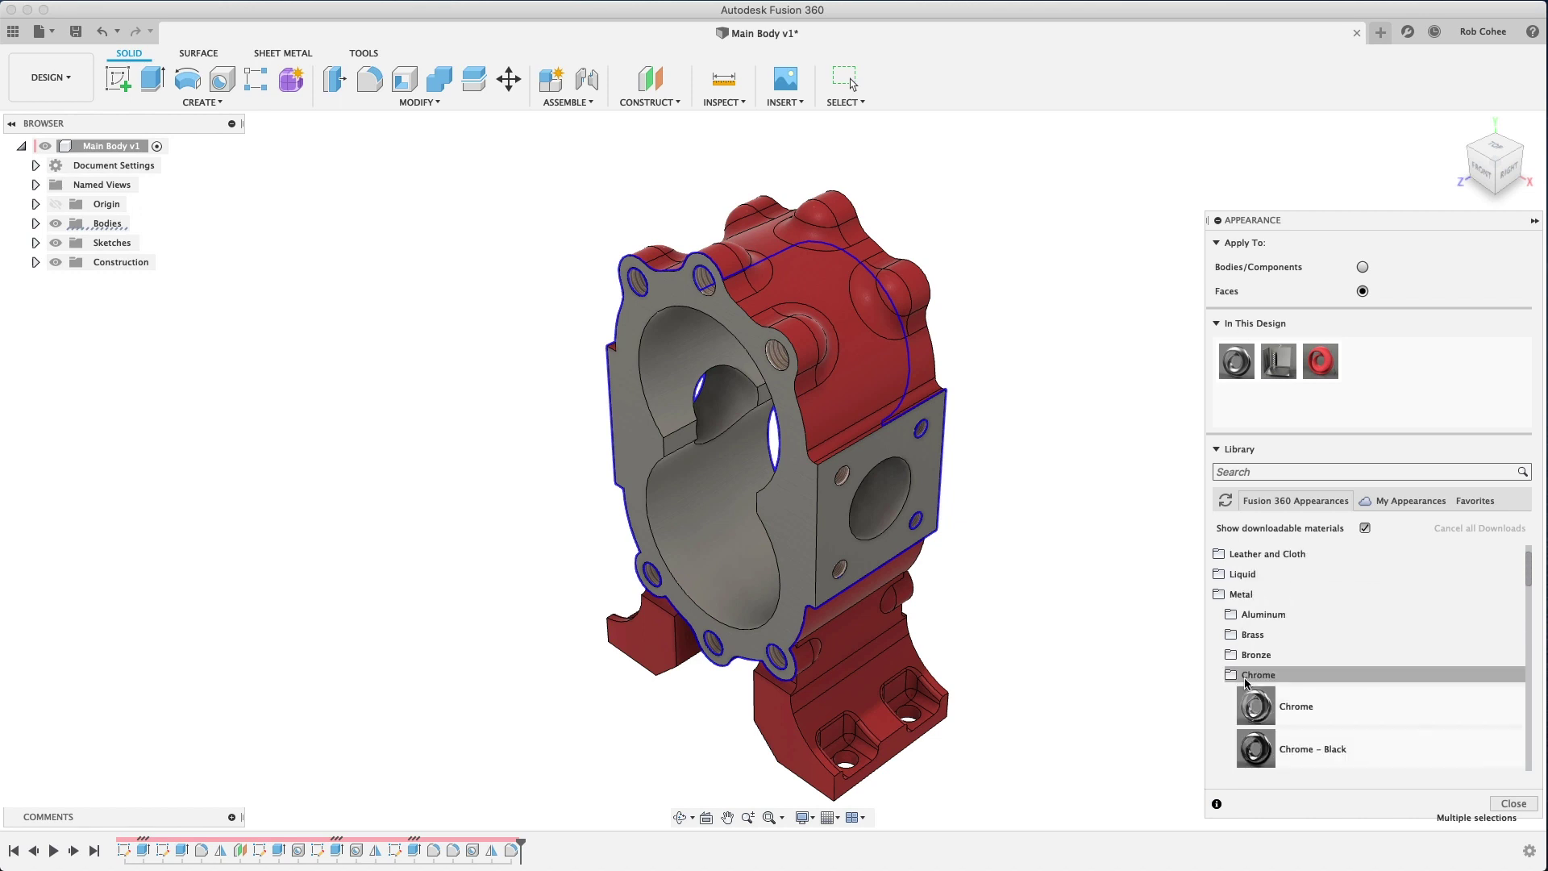
pyautogui.scroll(-1, 1250, 686)
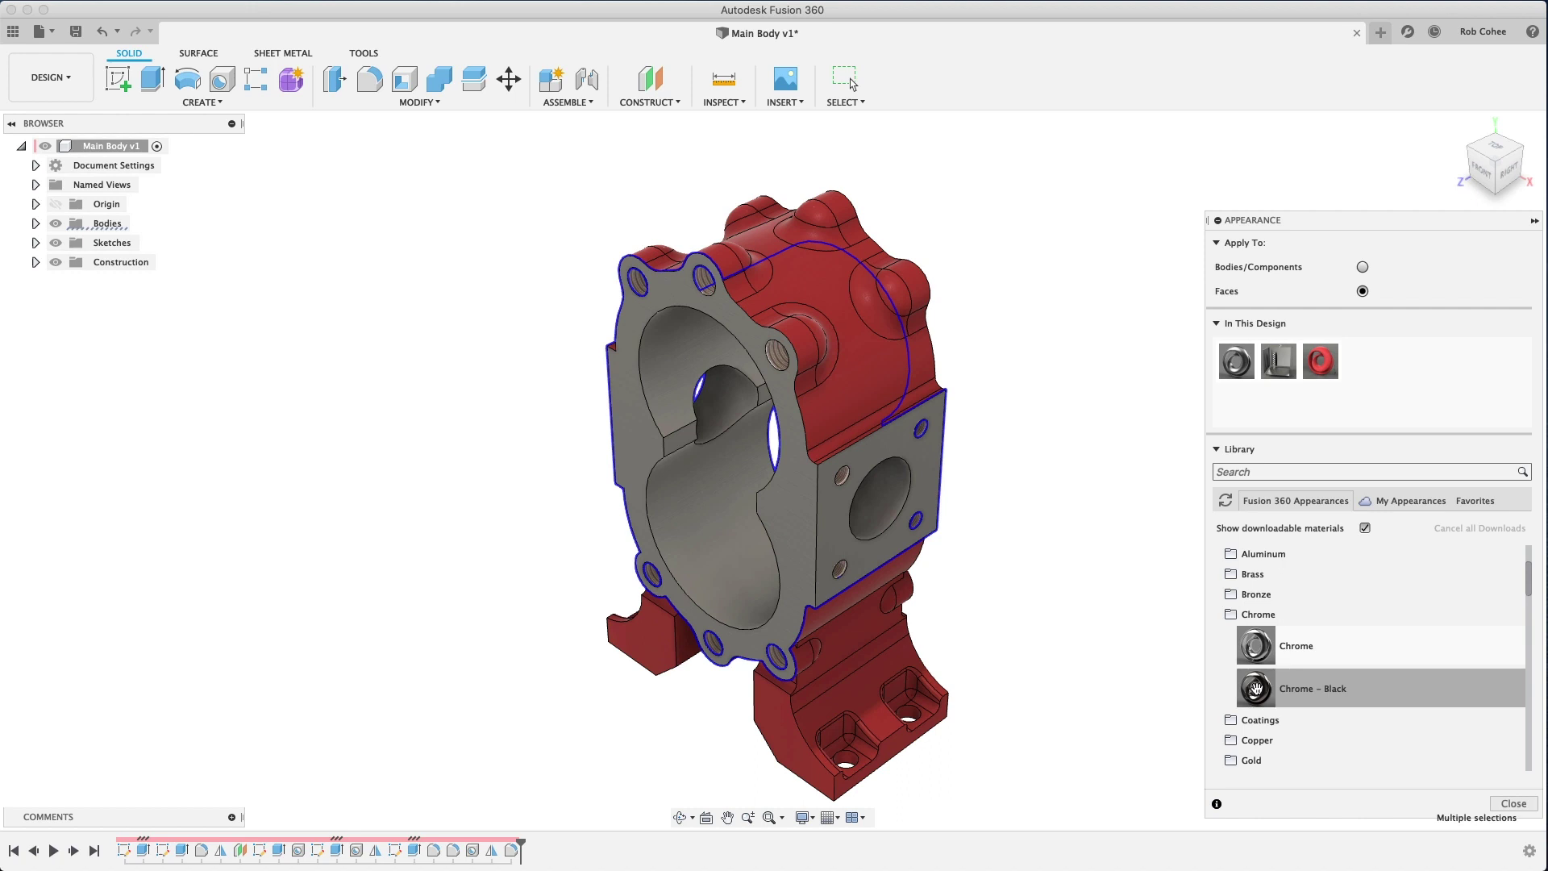
pyautogui.moveTo(1256, 688); pyautogui.dragTo(1021, 495)
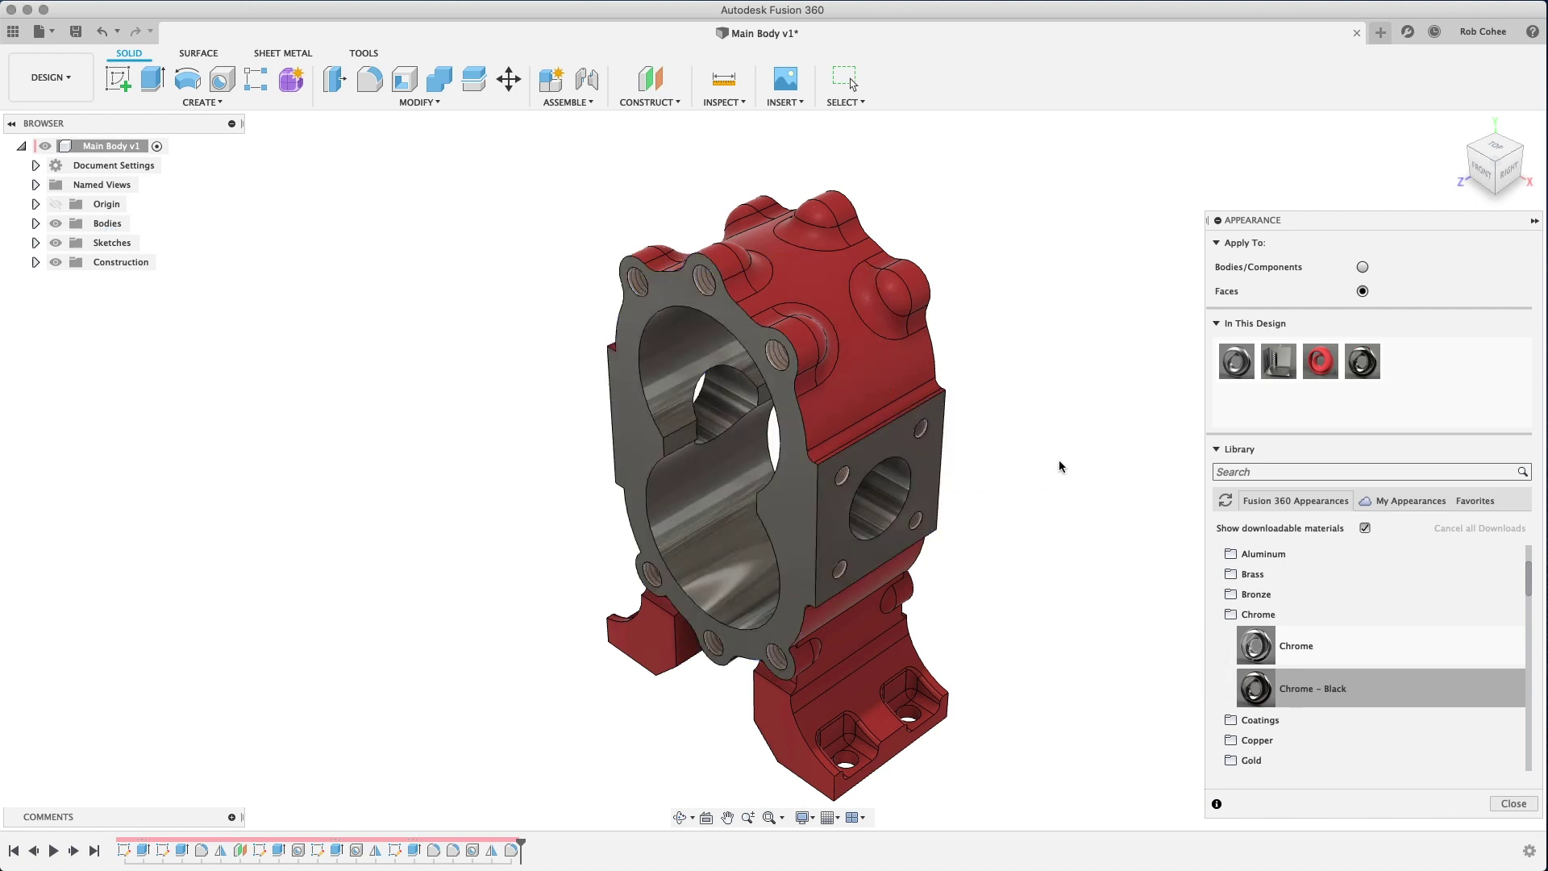
# Start saving a new version, replacing the description with 'Add…' for Added Appearance & Material
pyautogui.press('Escape')
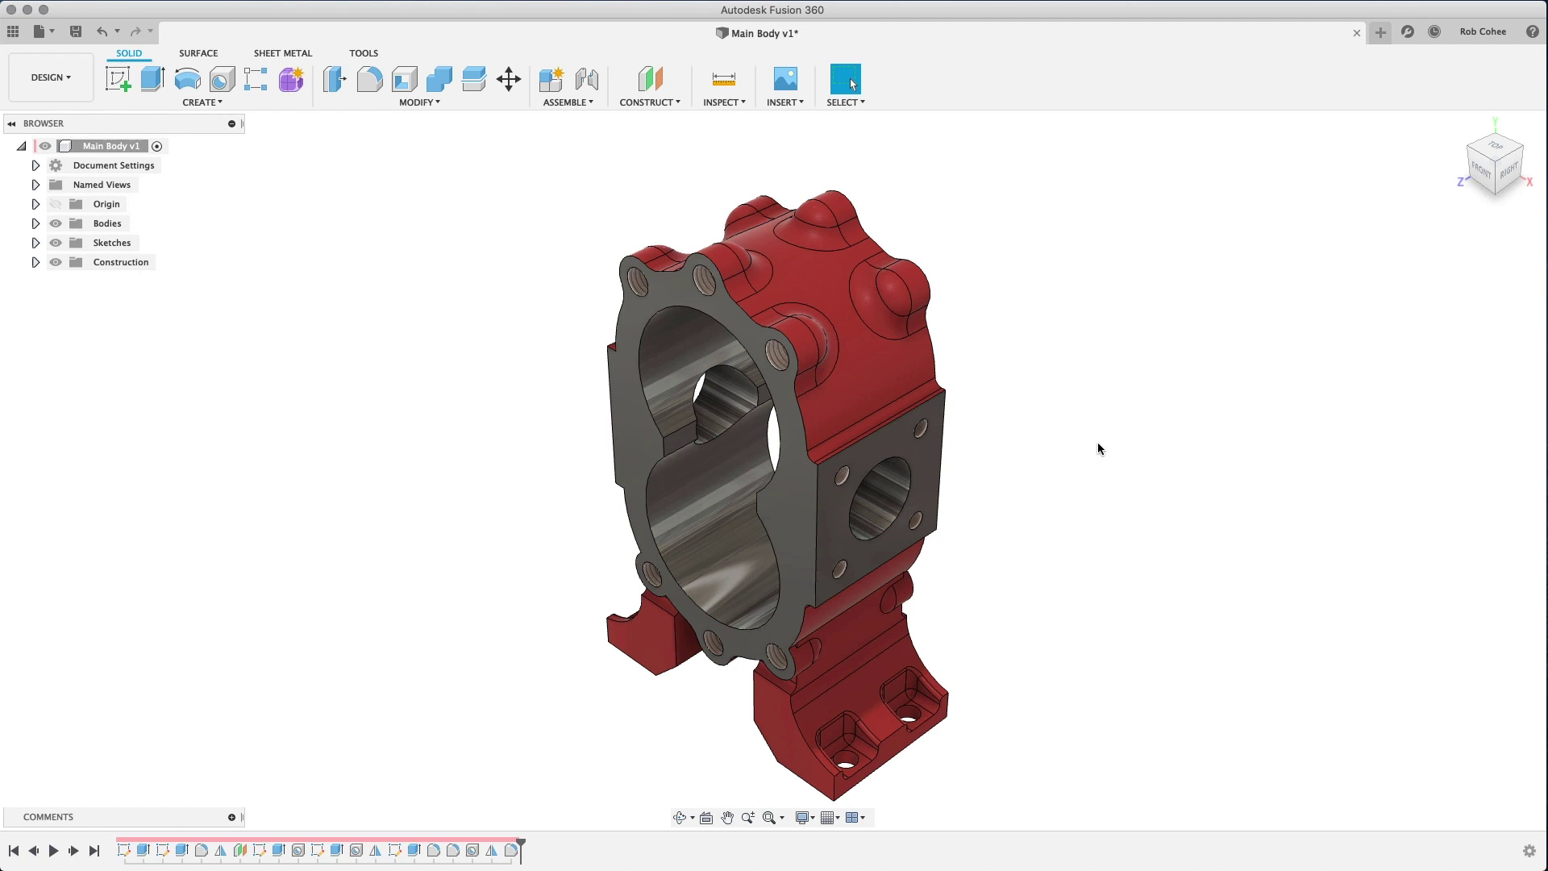
pyautogui.click(76, 32)
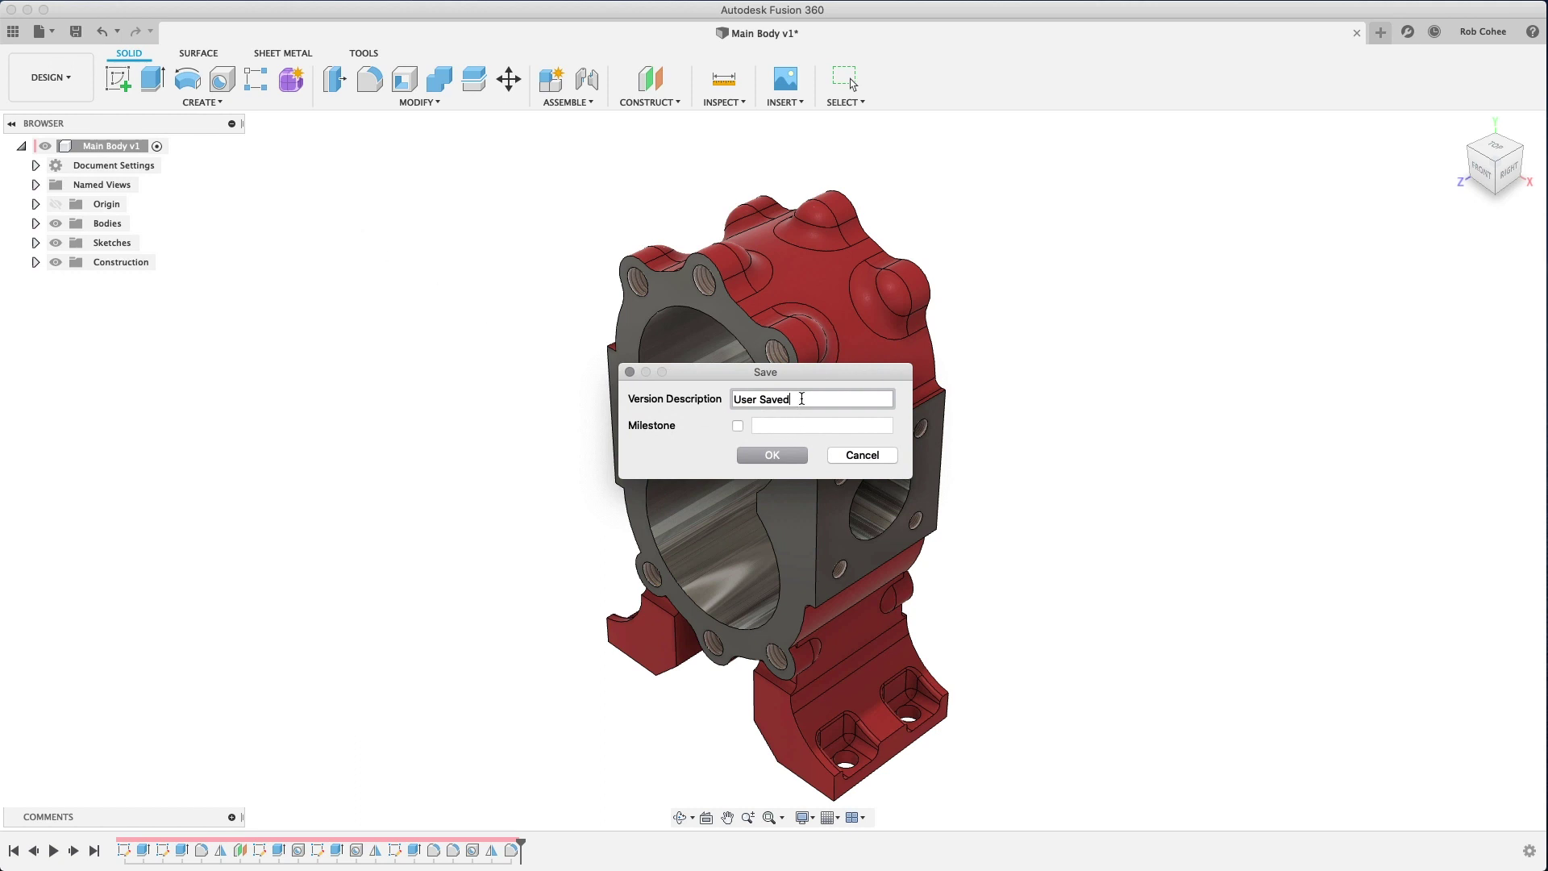
pyautogui.moveTo(801, 399); pyautogui.dragTo(705, 395)
pyautogui.write('Added Appearance & Material')
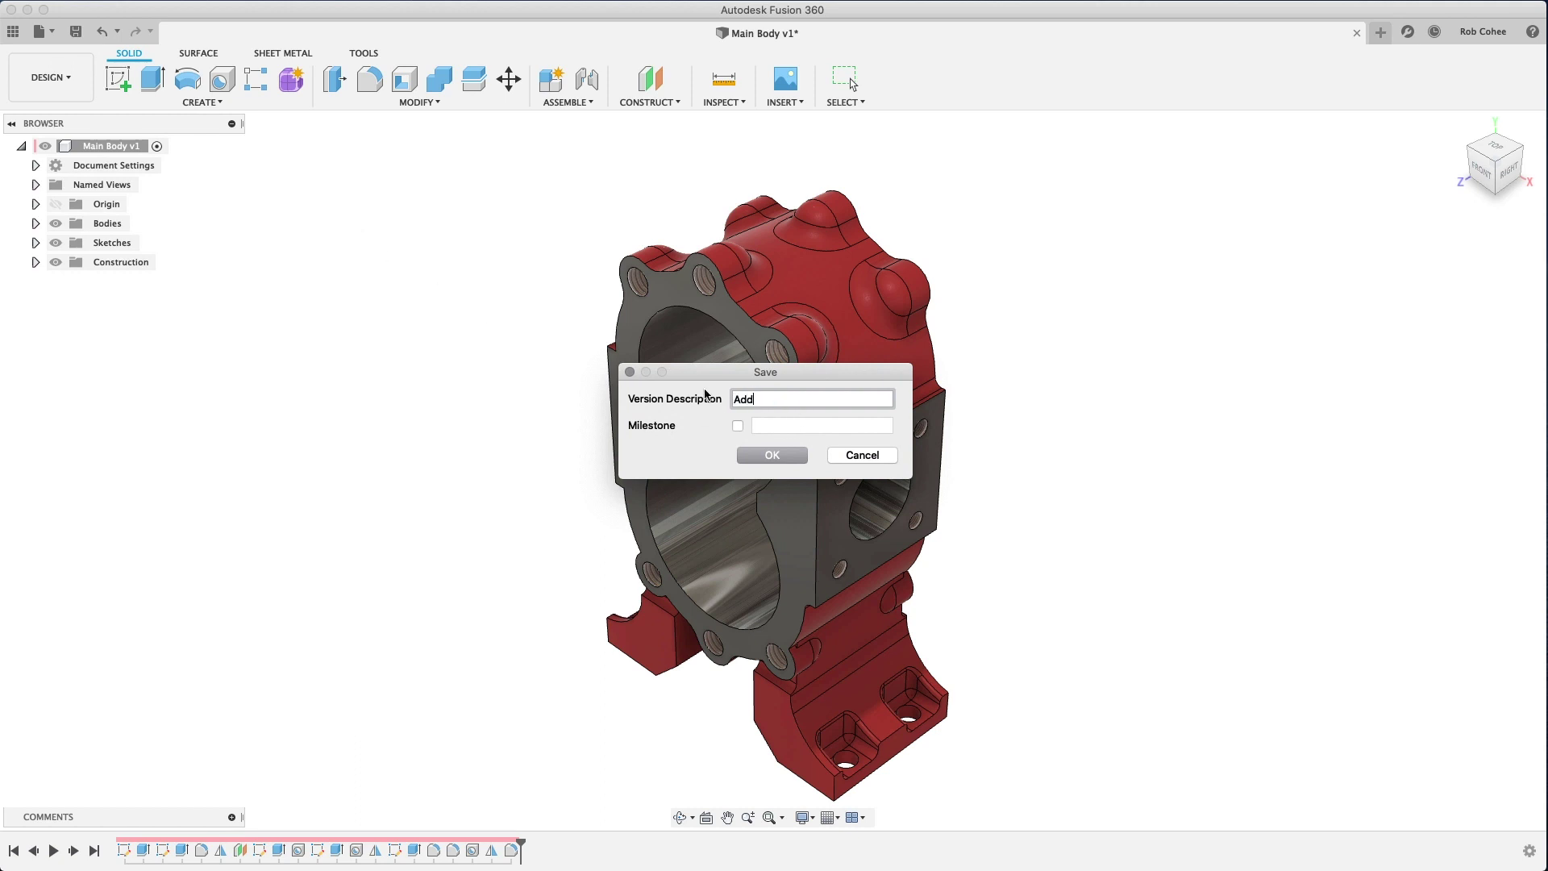